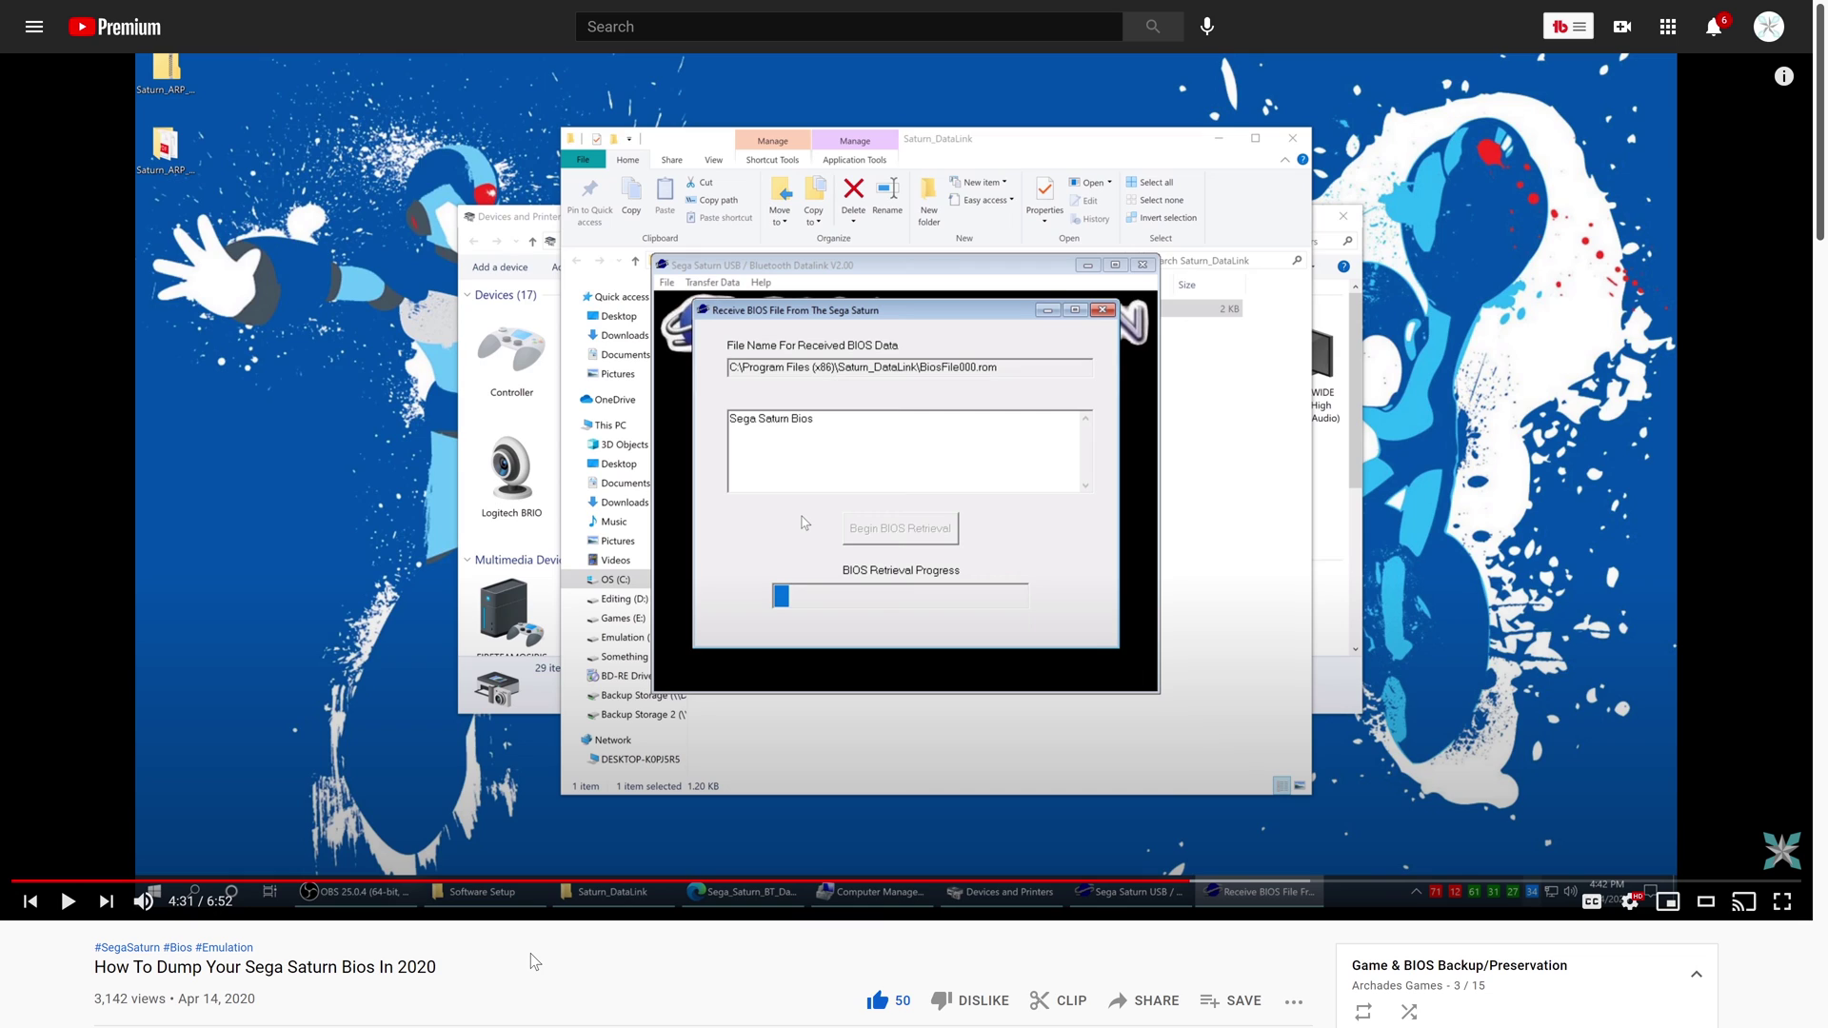
Check the BIOS table in the Beetle Saturn documentation for the US/EU and JP Saturn BIOS filenames.
{"action": "key", "text": "ctrl+Tab"}
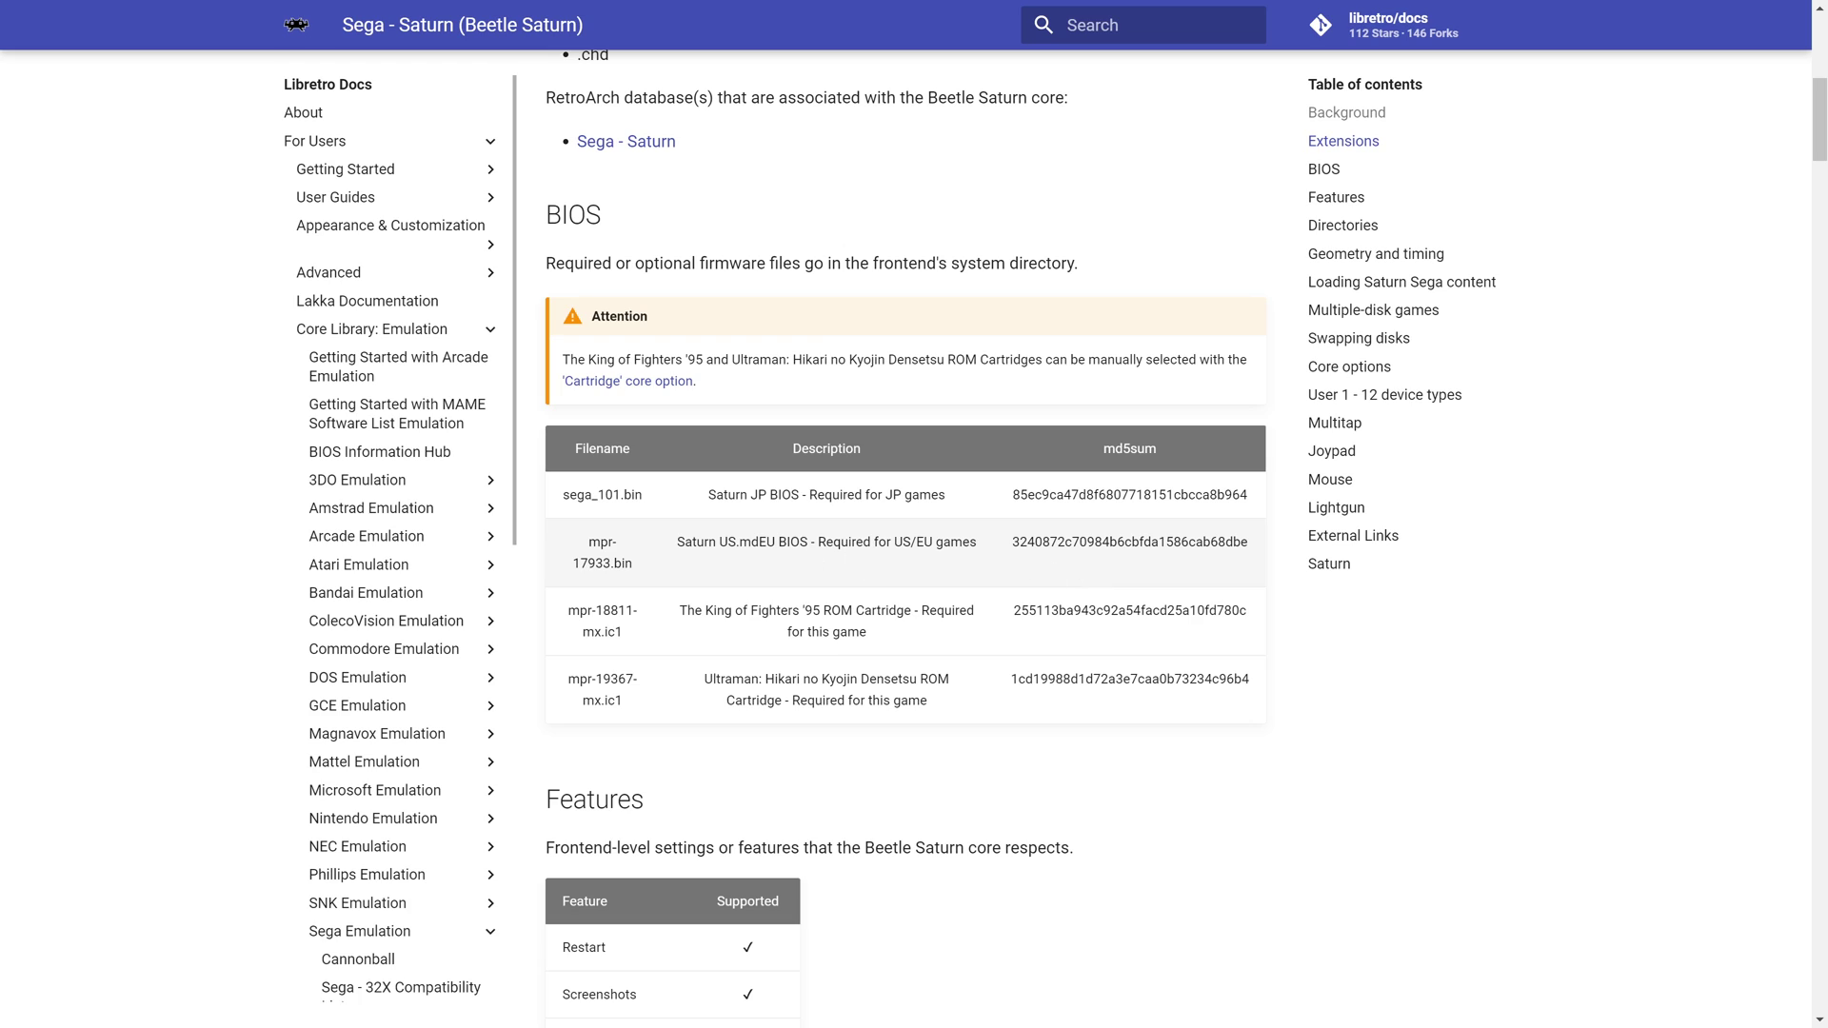
{"action": "left_click_drag", "start_coordinate": [585, 542], "coordinate": [637, 565]}
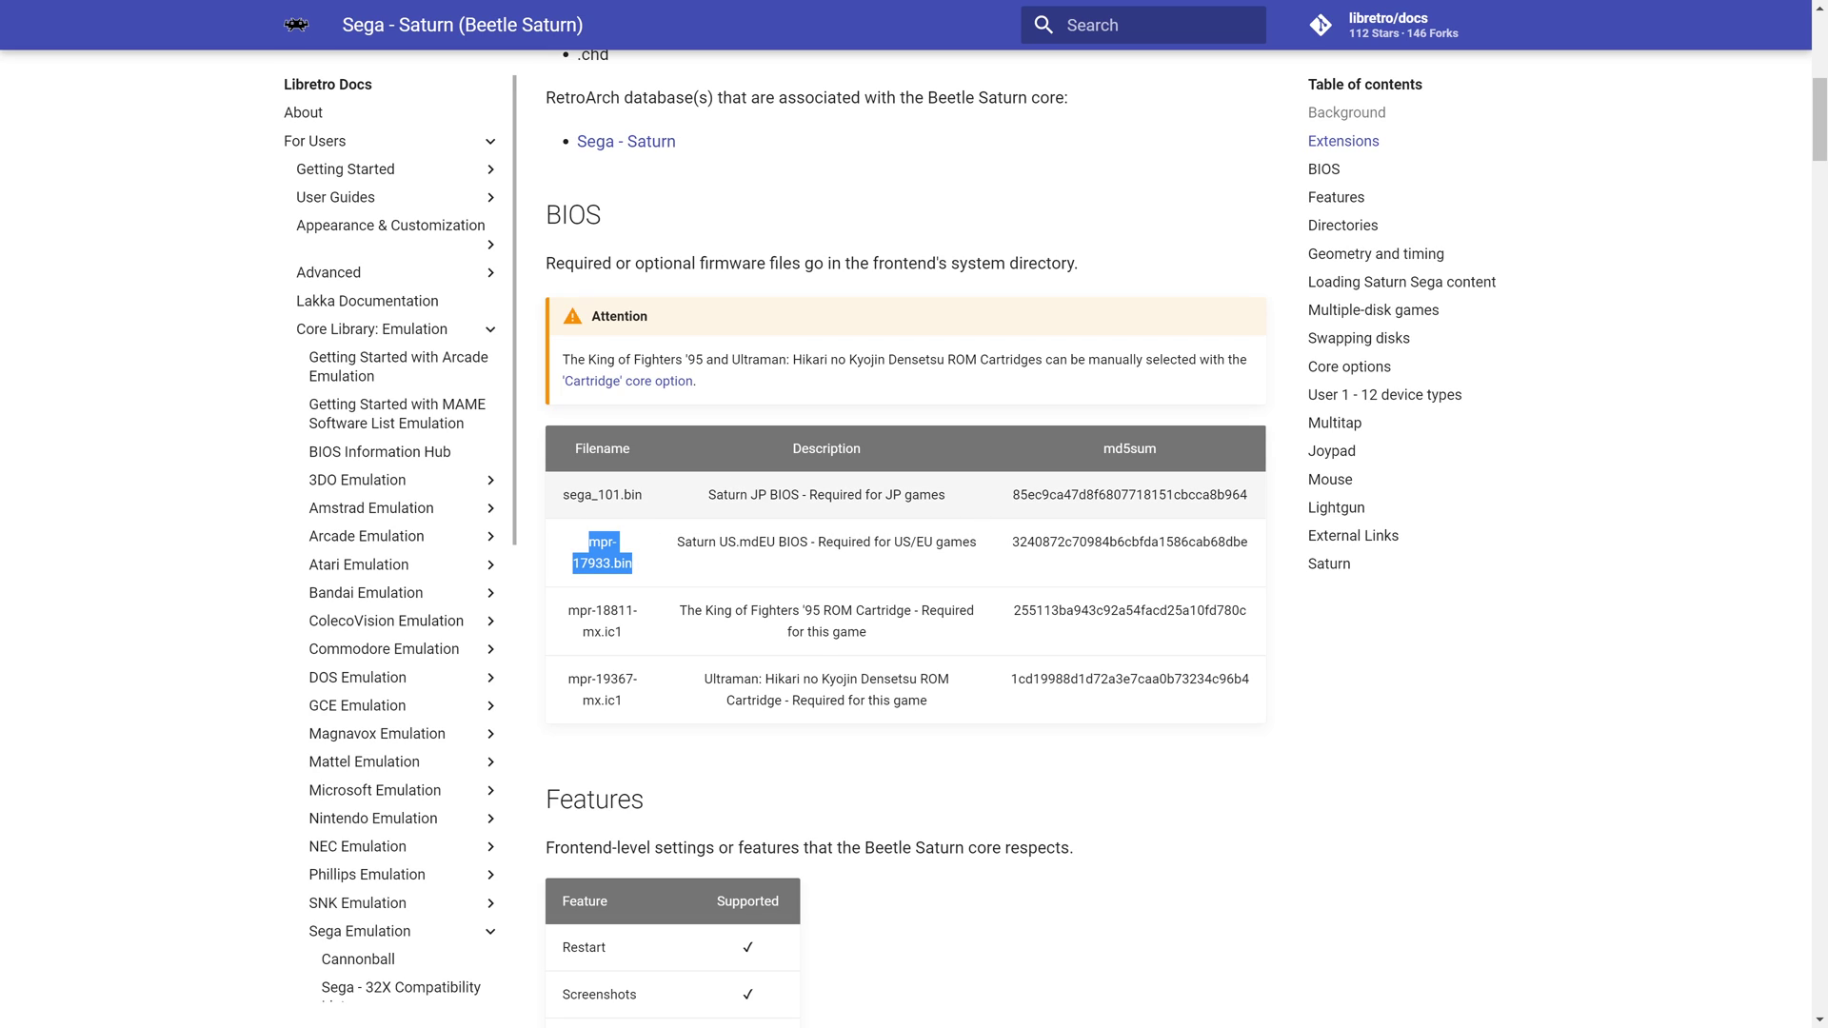
{"action": "left_click_drag", "start_coordinate": [560, 495], "coordinate": [655, 510]}
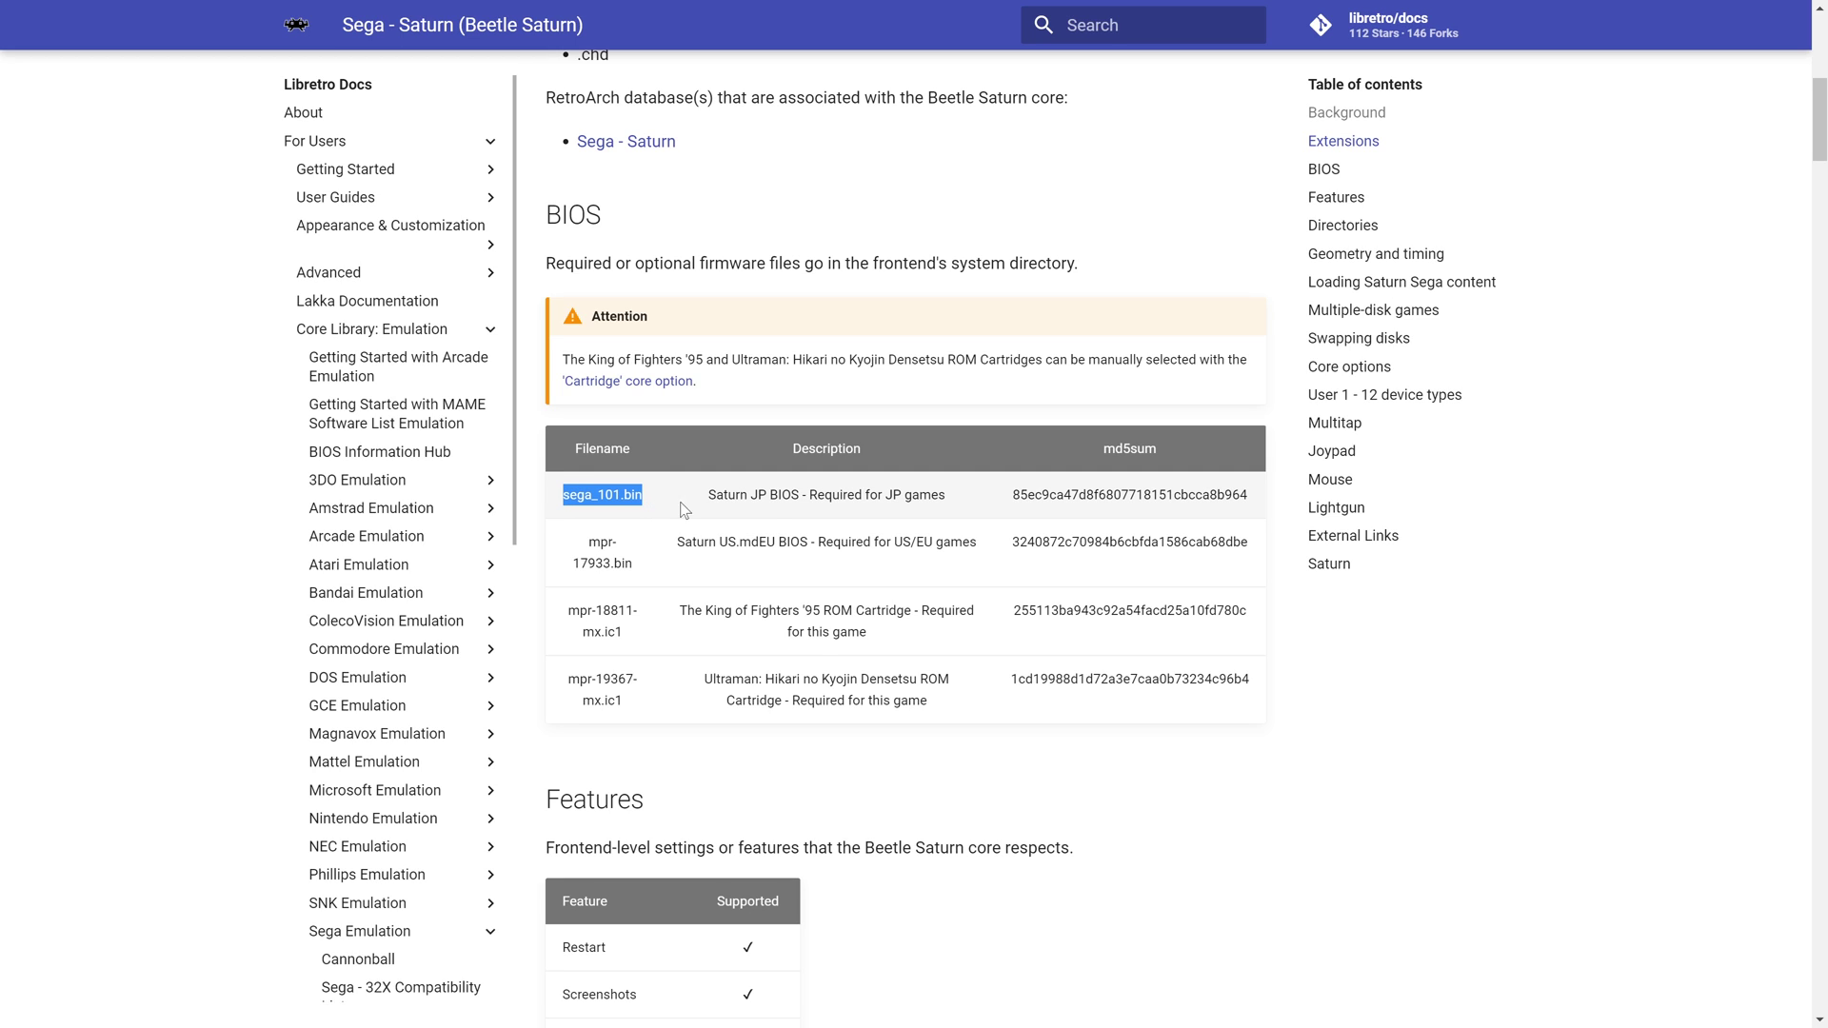
Copy mpr-17933.bin from the desktop into the system folder of RetroArch's 1.9.6.0_x64 package under WindowsApps on the DevelopmentFiles (X:) network drive.
{"action": "key", "text": "super+d"}
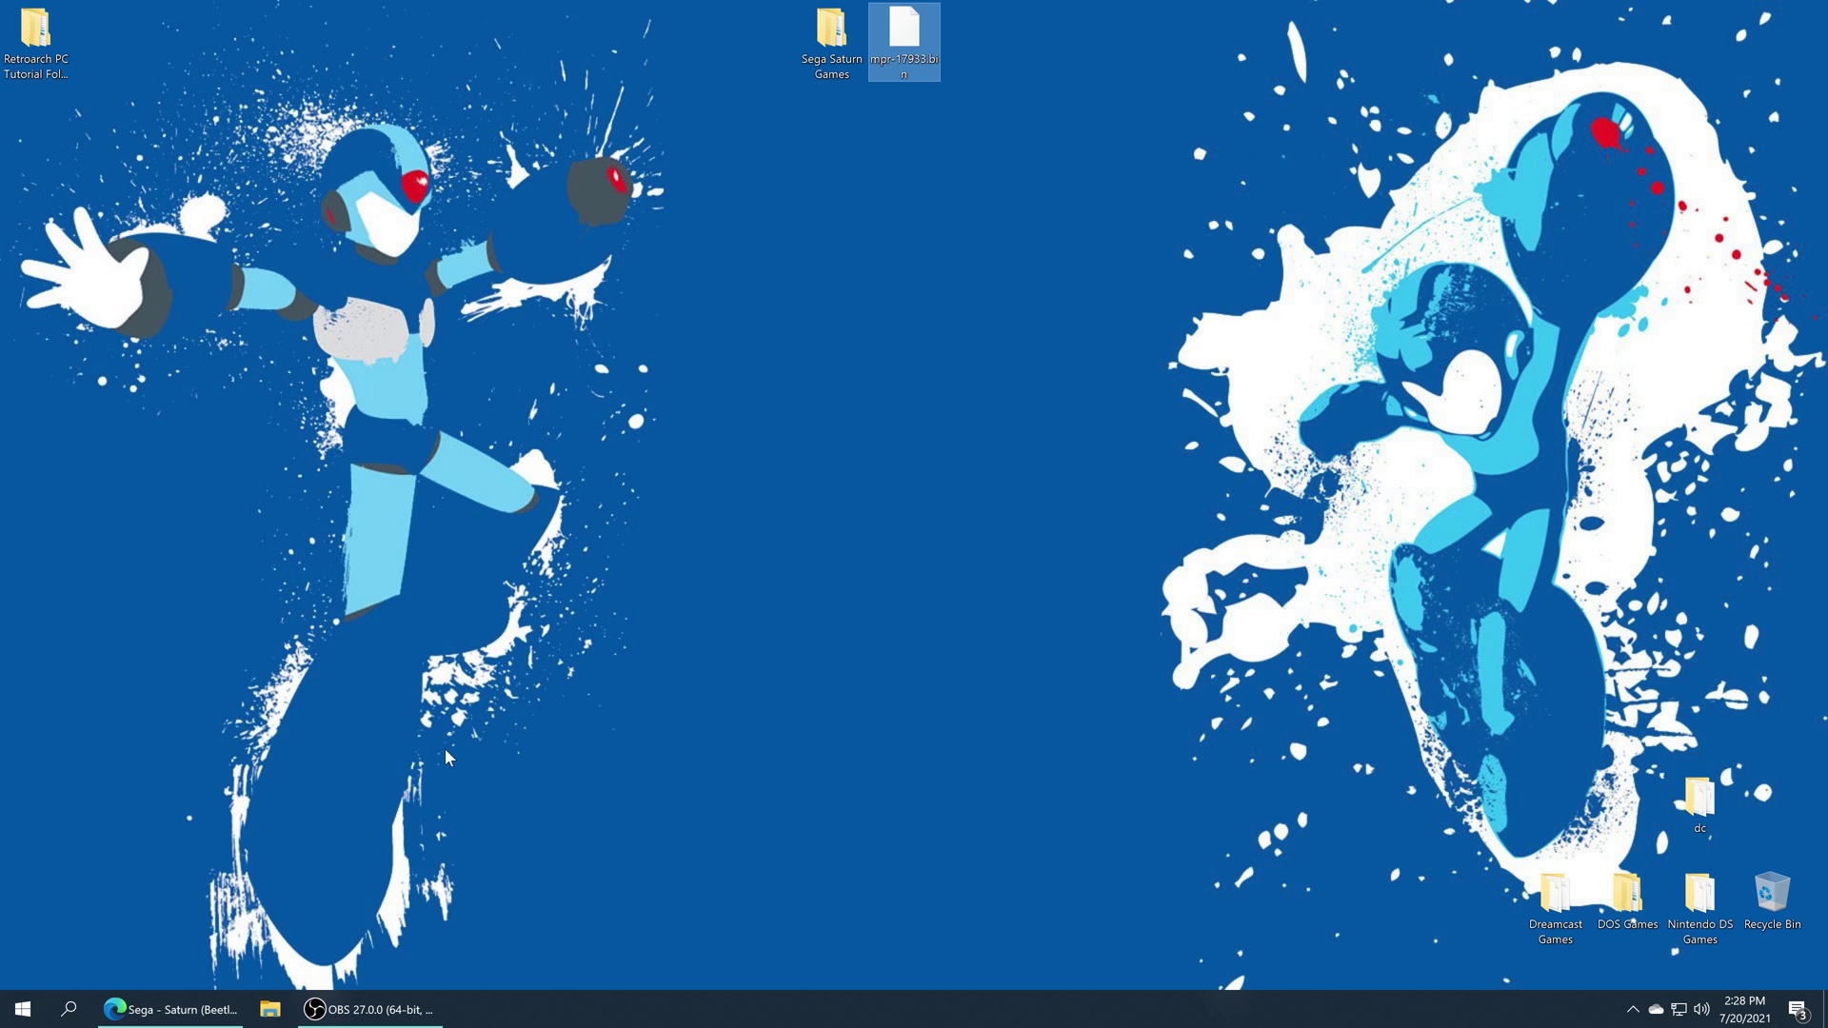
{"action": "left_click", "coordinate": [270, 1009]}
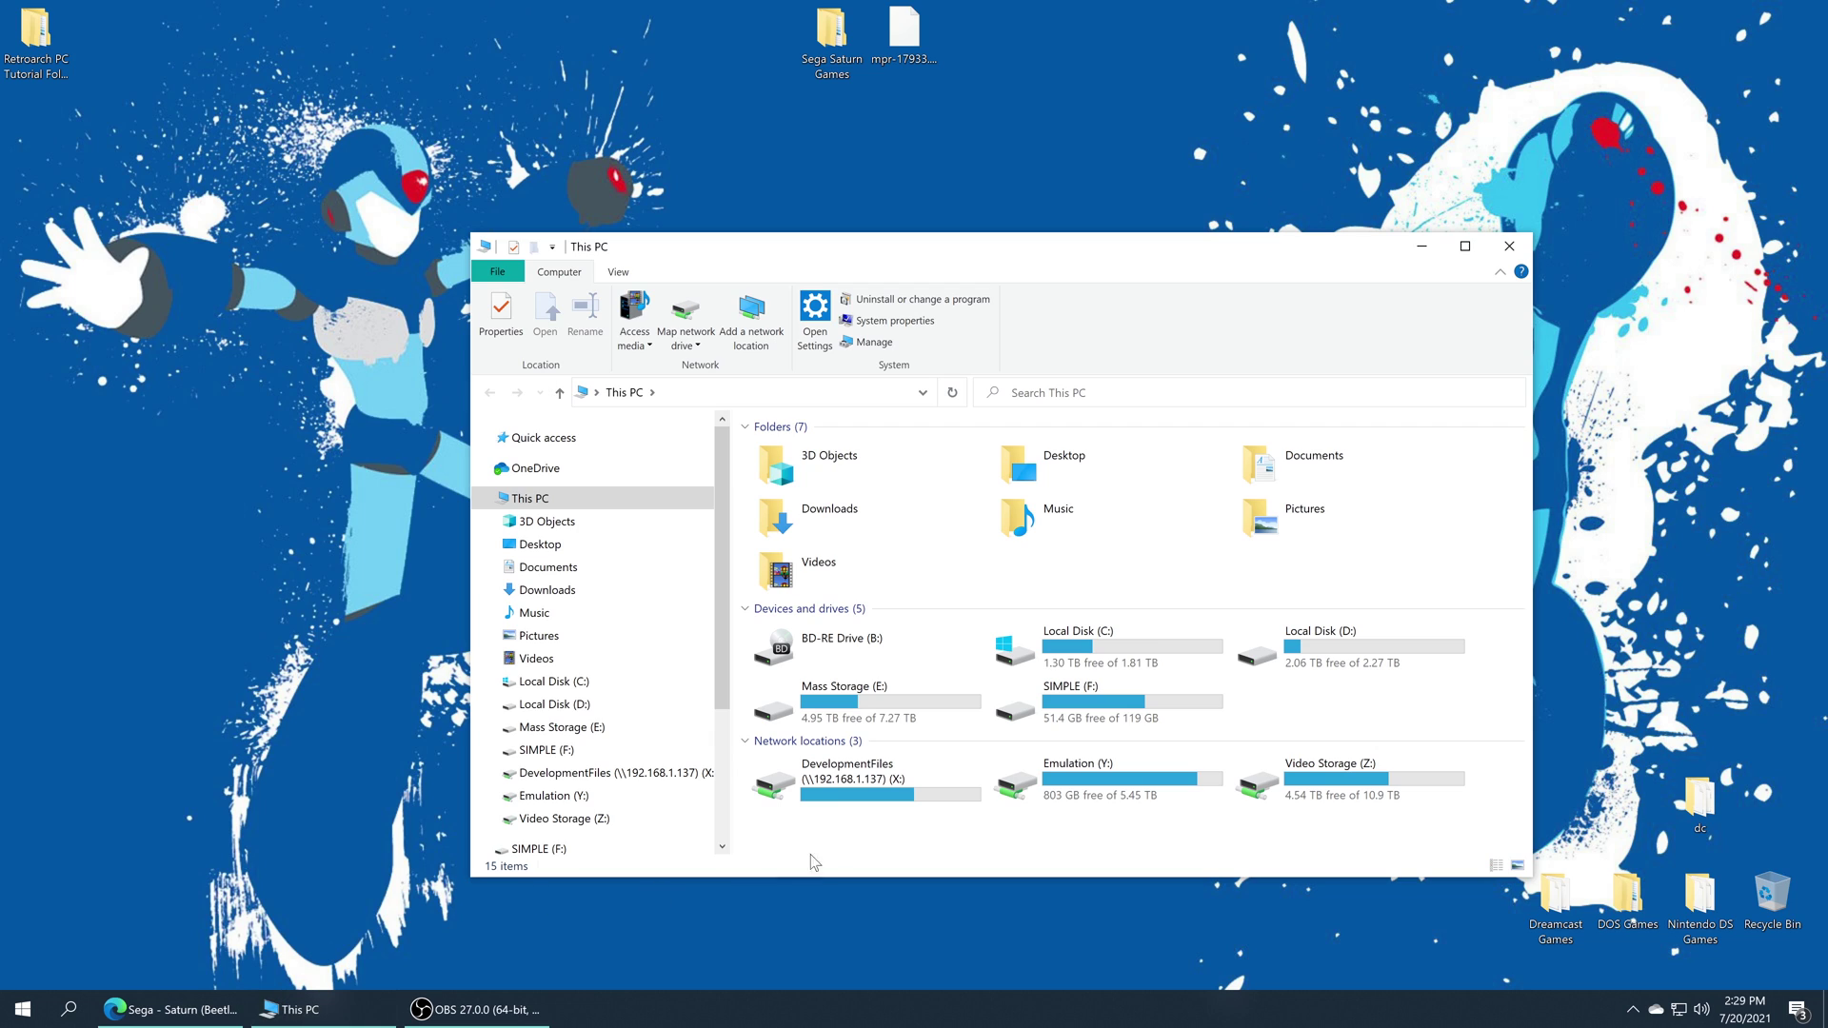
{"action": "double_click", "coordinate": [899, 793]}
{"action": "double_click", "coordinate": [808, 453]}
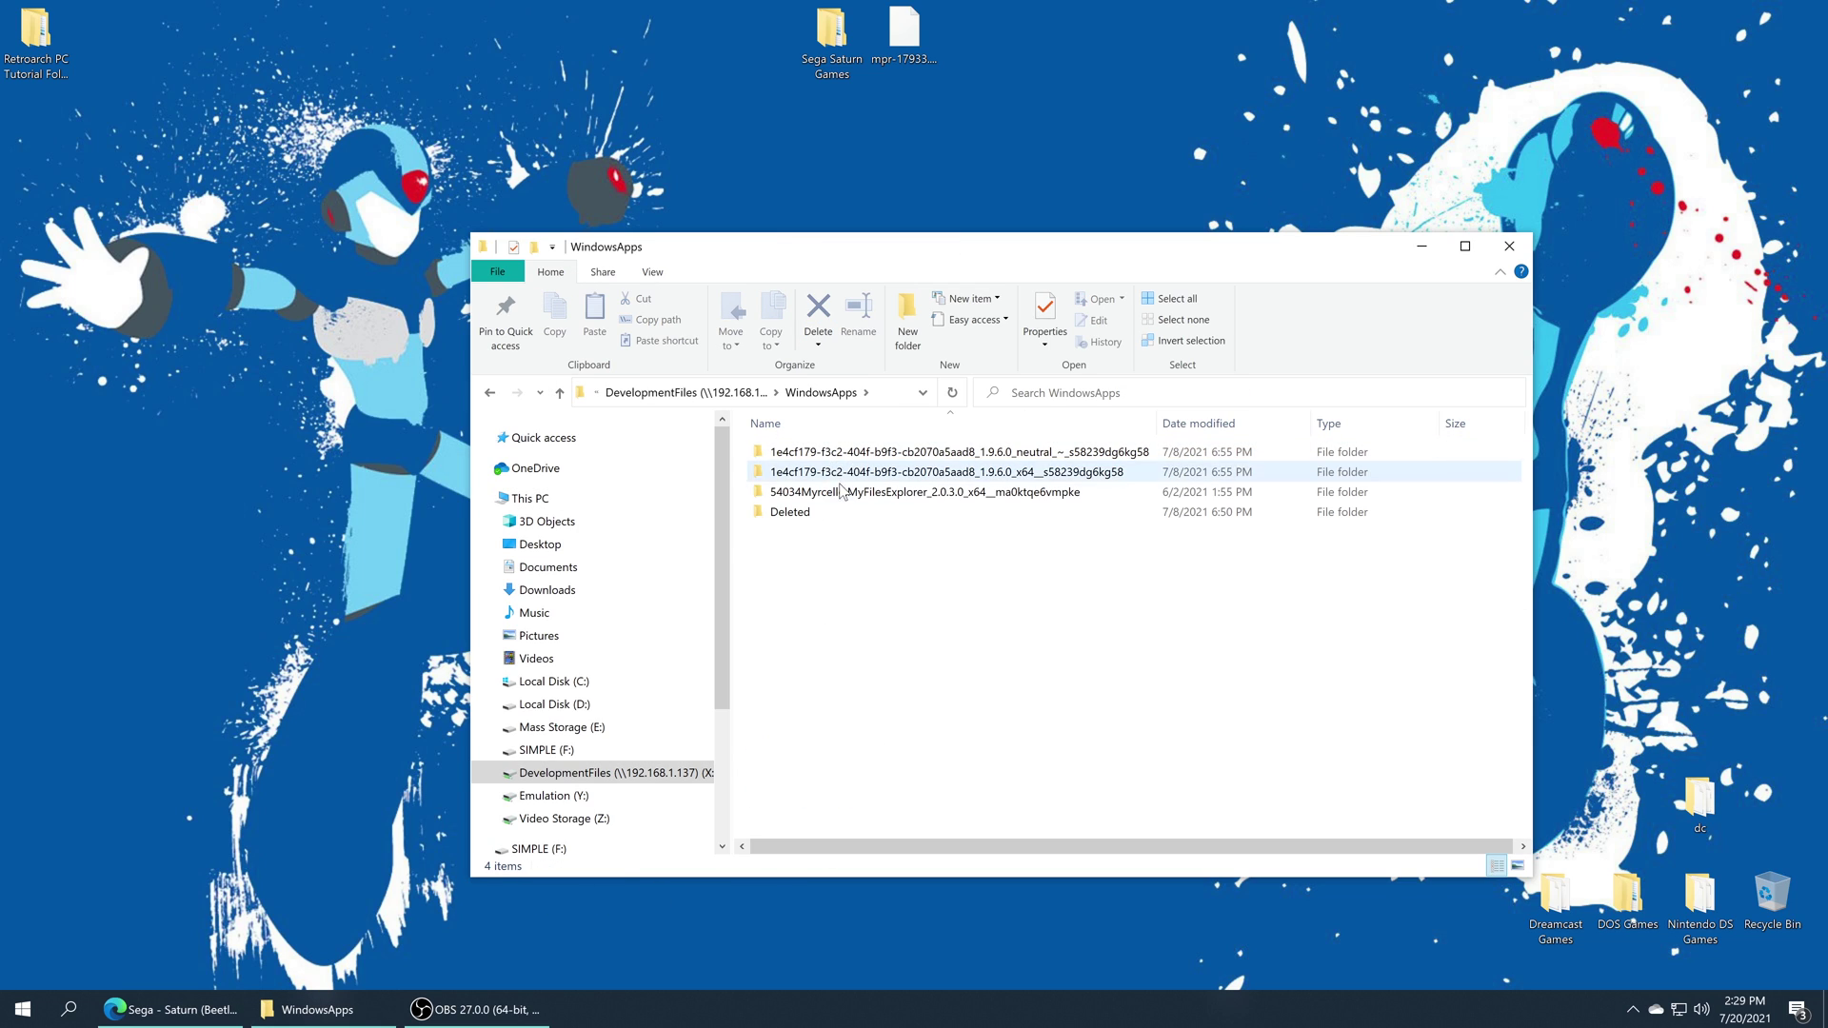
{"action": "double_click", "coordinate": [846, 474]}
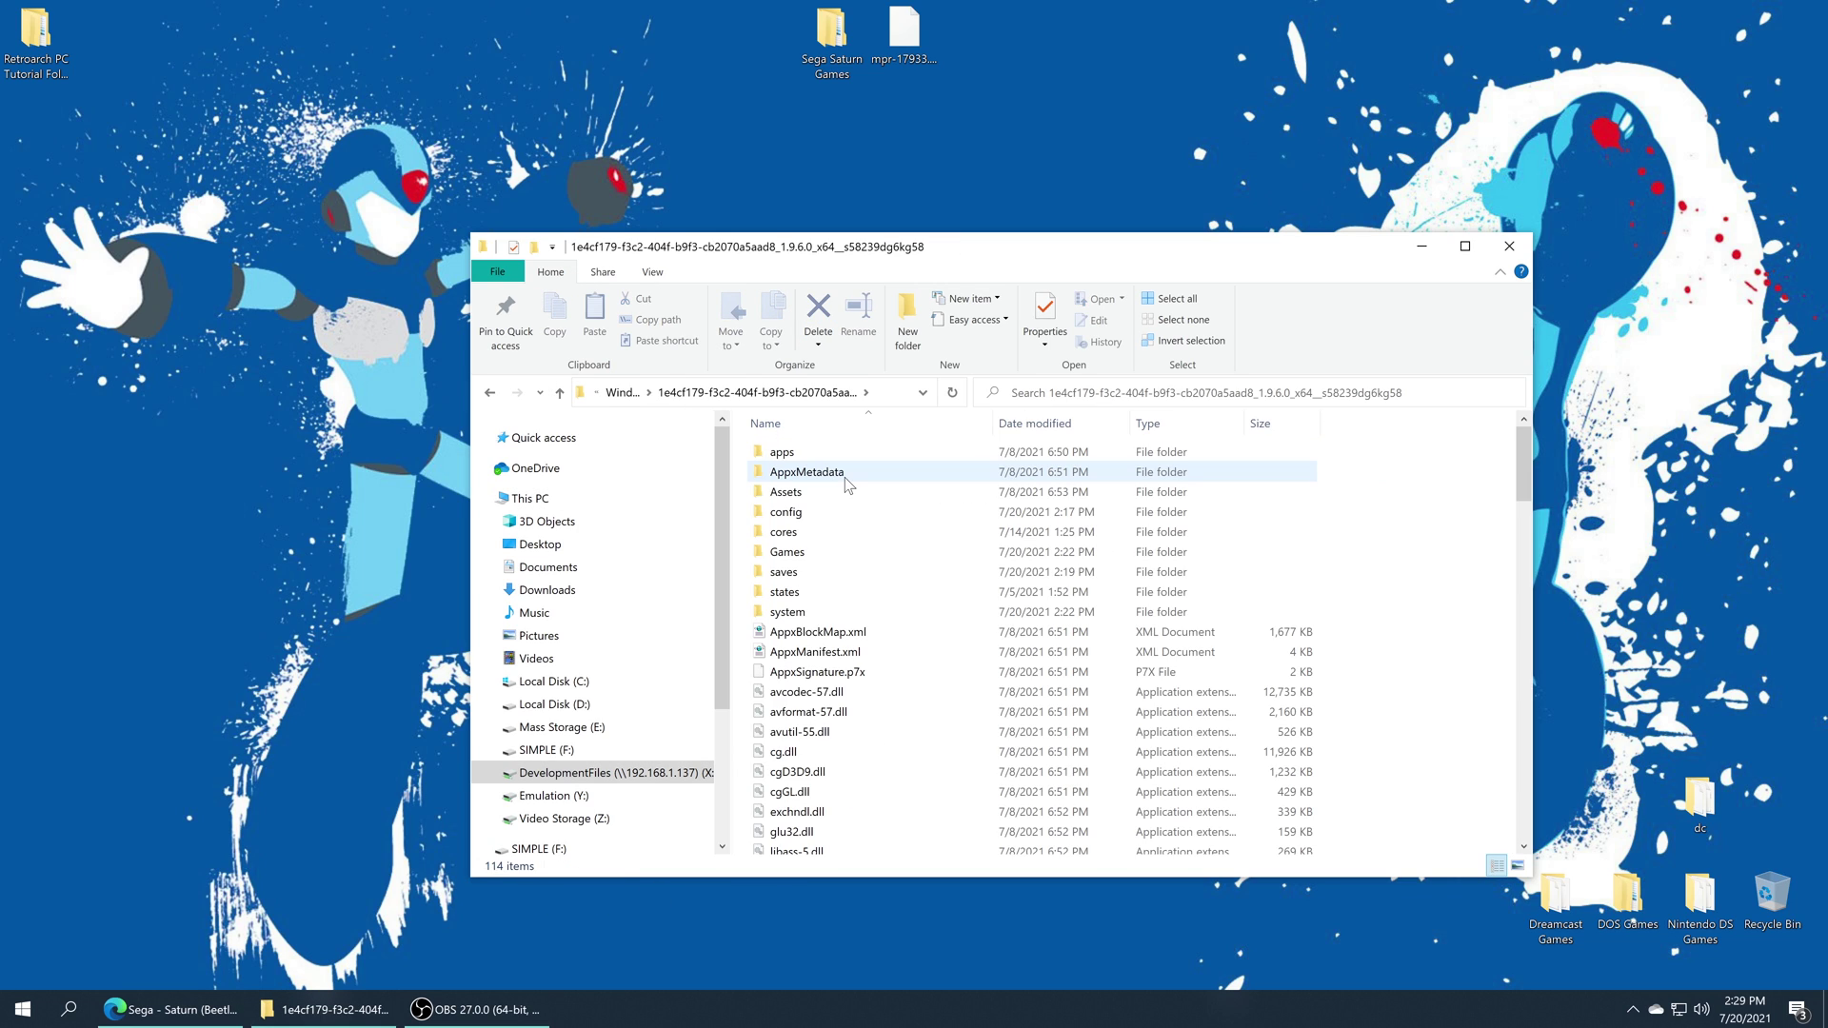
{"action": "double_click", "coordinate": [804, 614]}
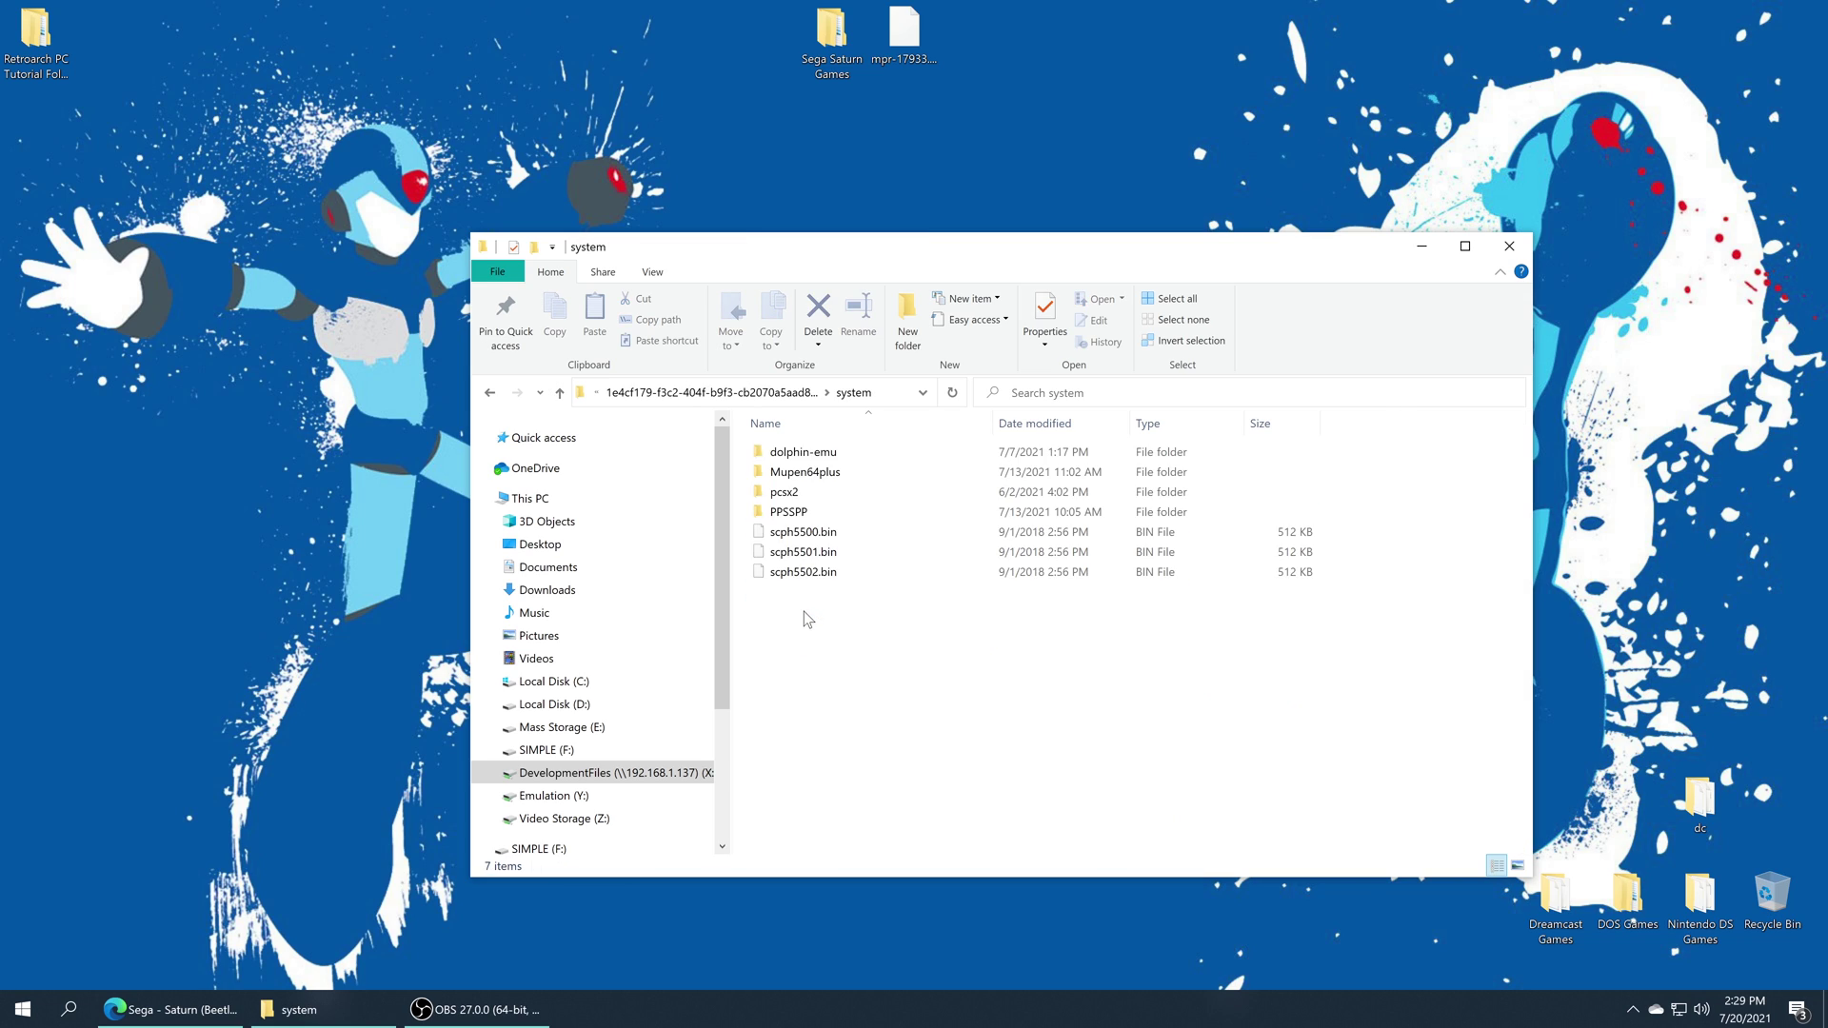
{"action": "left_click_drag", "start_coordinate": [904, 33], "coordinate": [1085, 805]}
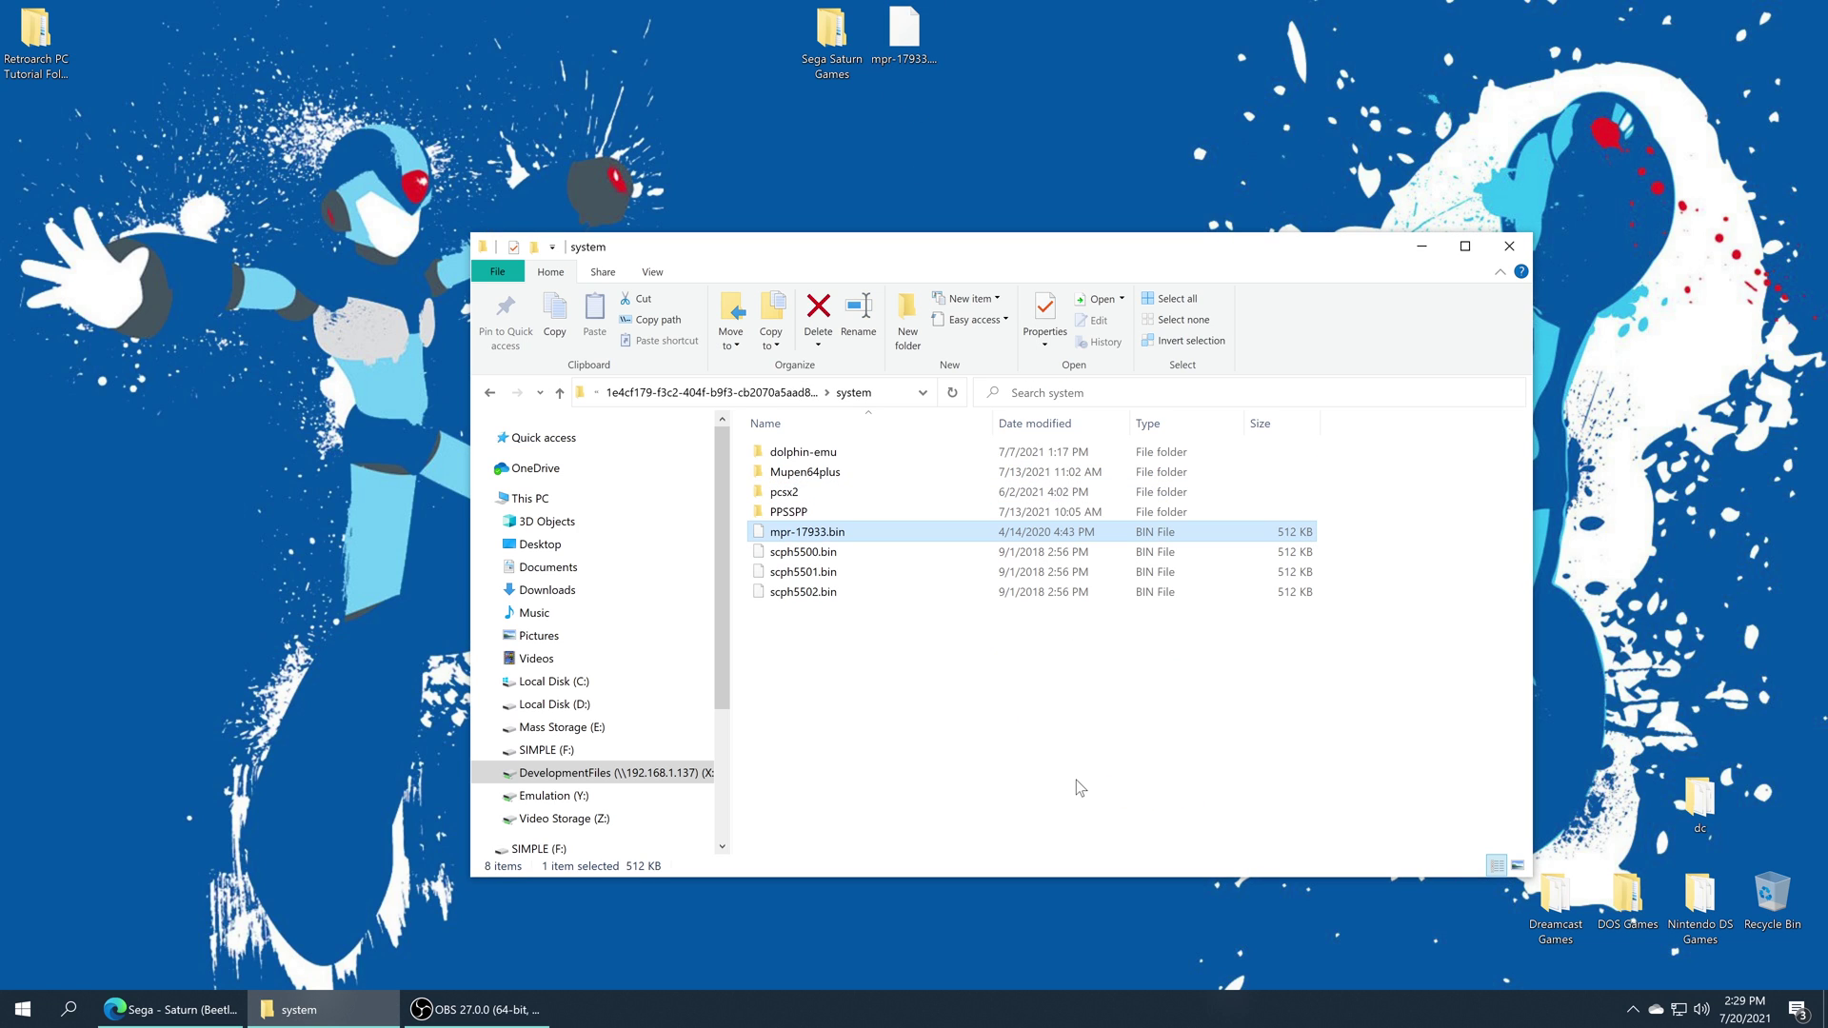
{"action": "left_click", "coordinate": [1509, 246]}
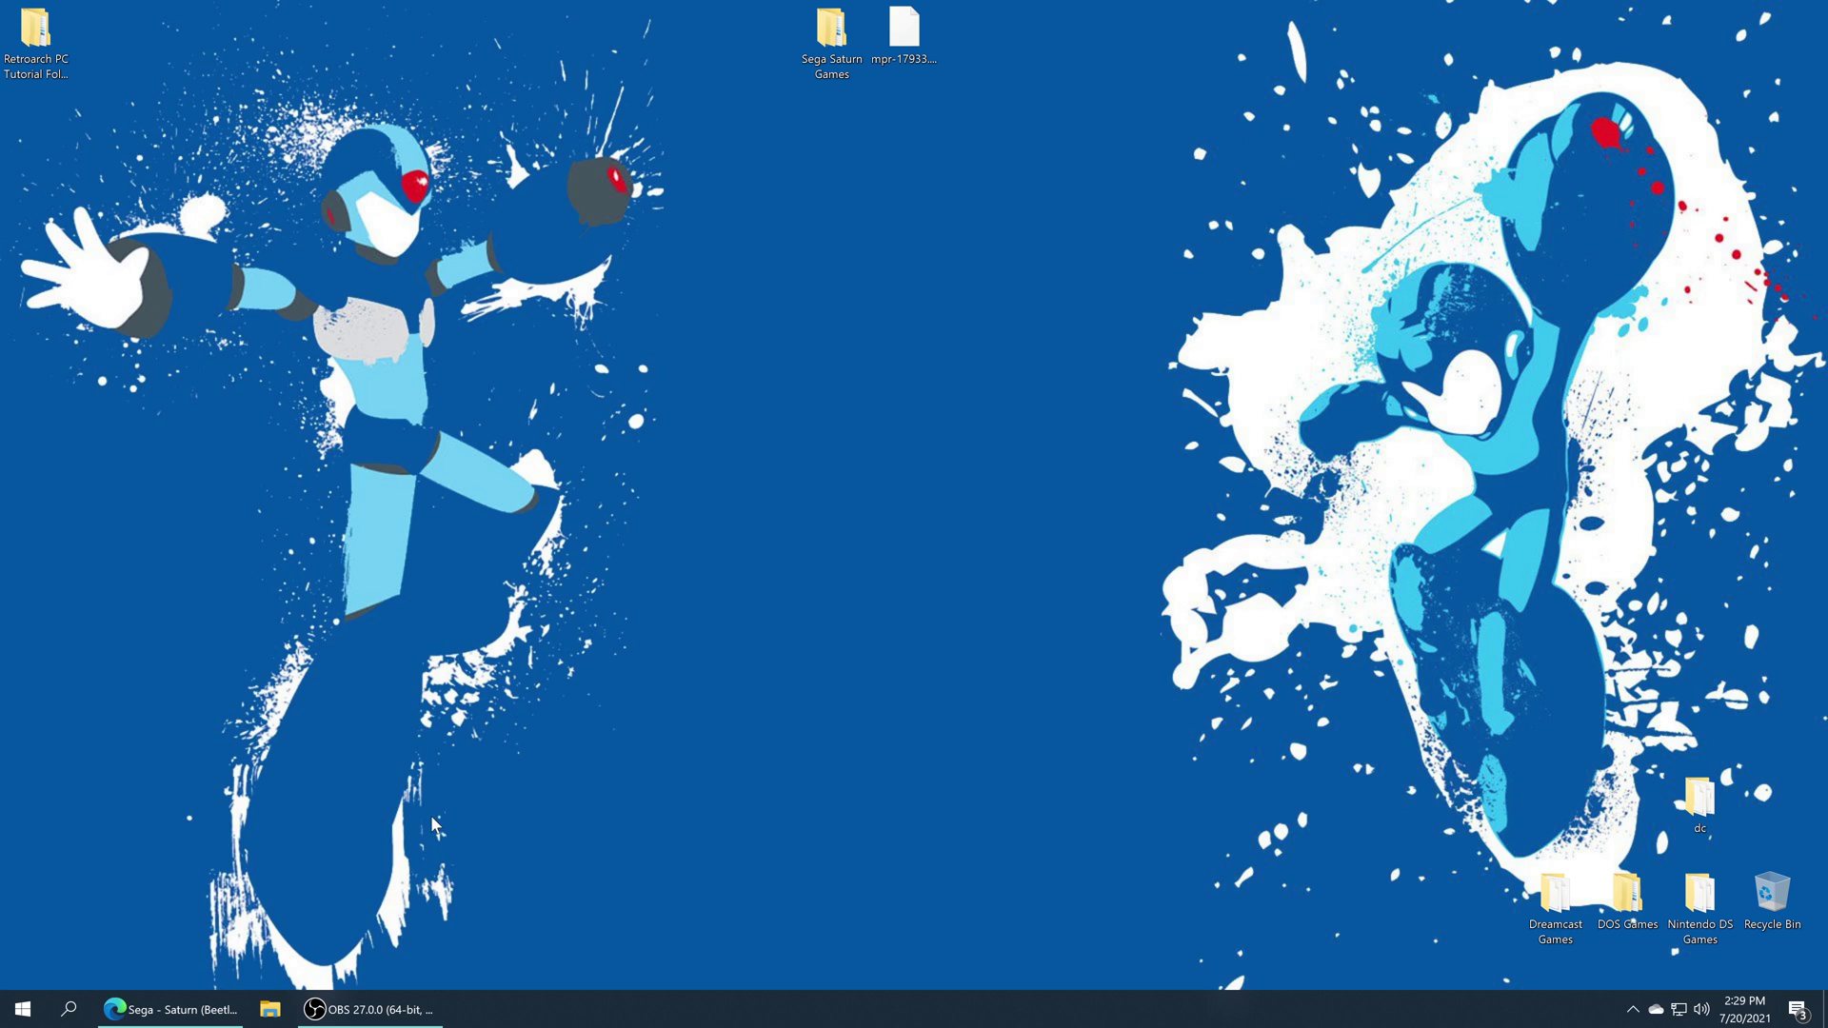
Copy mpr-17933.bin from the desktop to the SIMPLE (F:) drive and close the file window.
{"action": "left_click", "coordinate": [268, 1017]}
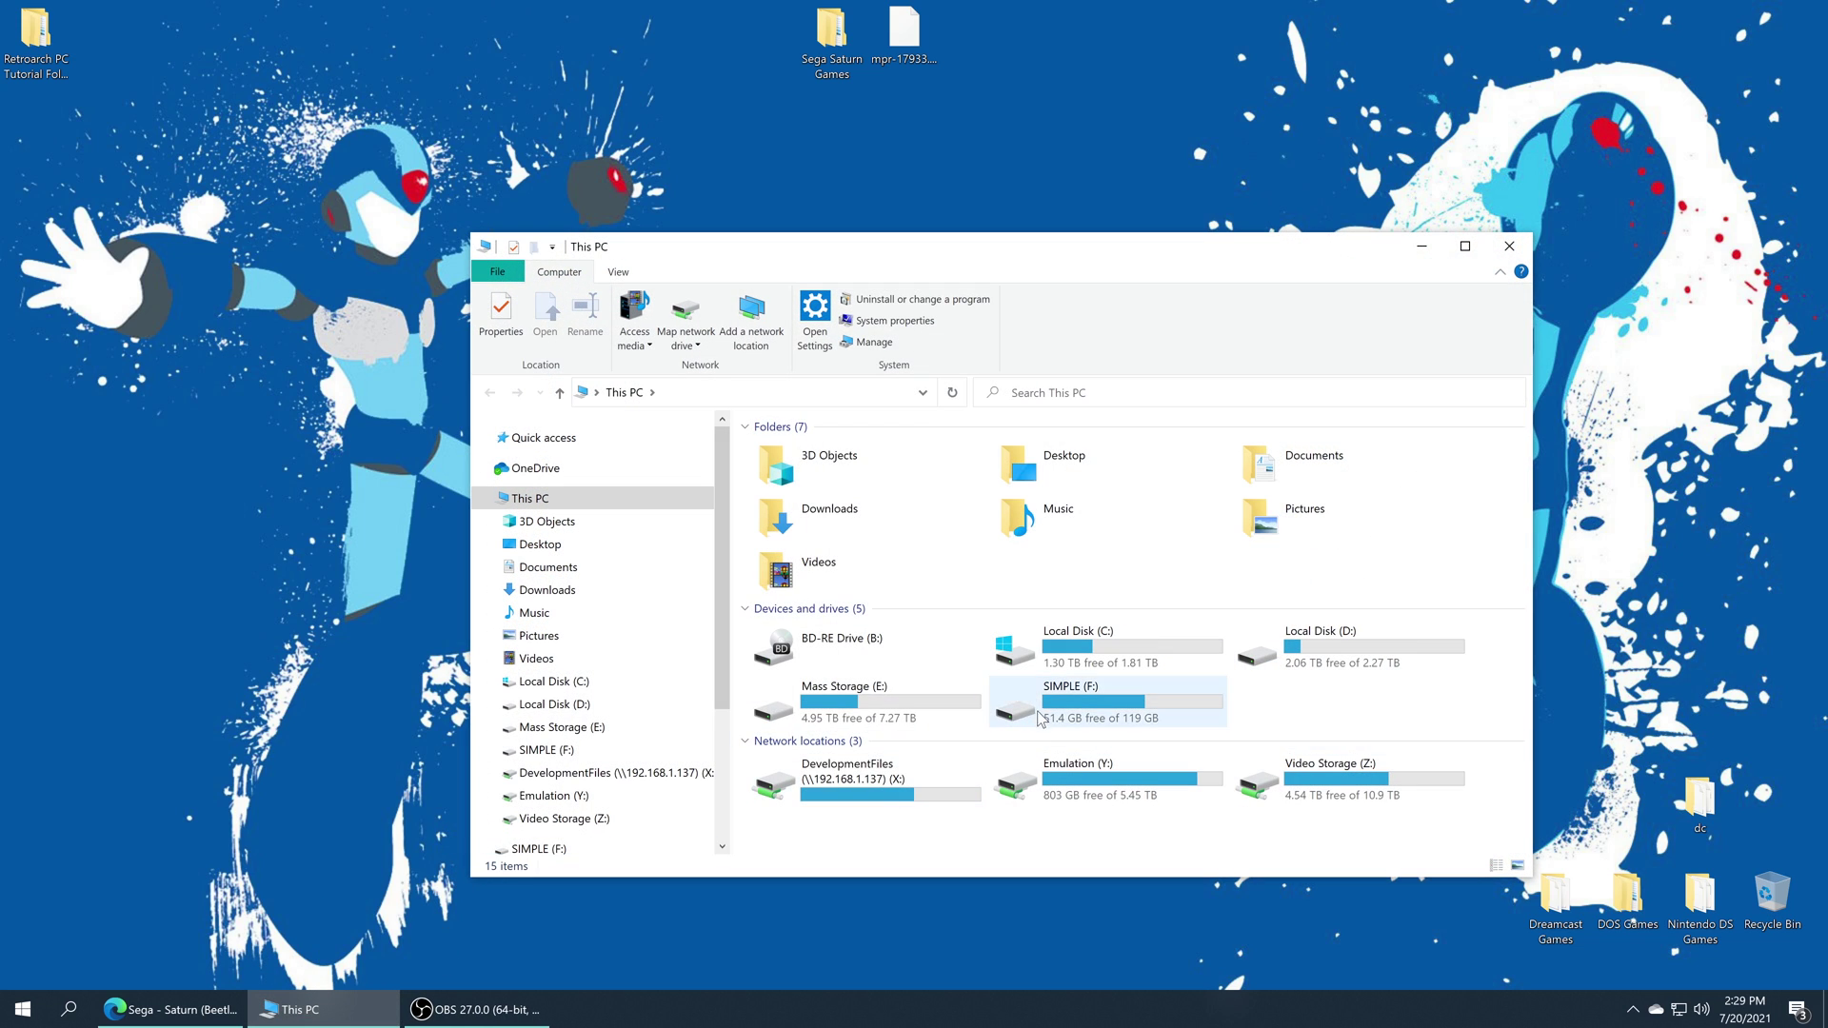
{"action": "double_click", "coordinate": [1054, 710]}
{"action": "left_click_drag", "start_coordinate": [904, 31], "coordinate": [983, 784]}
{"action": "left_click", "coordinate": [1509, 245]}
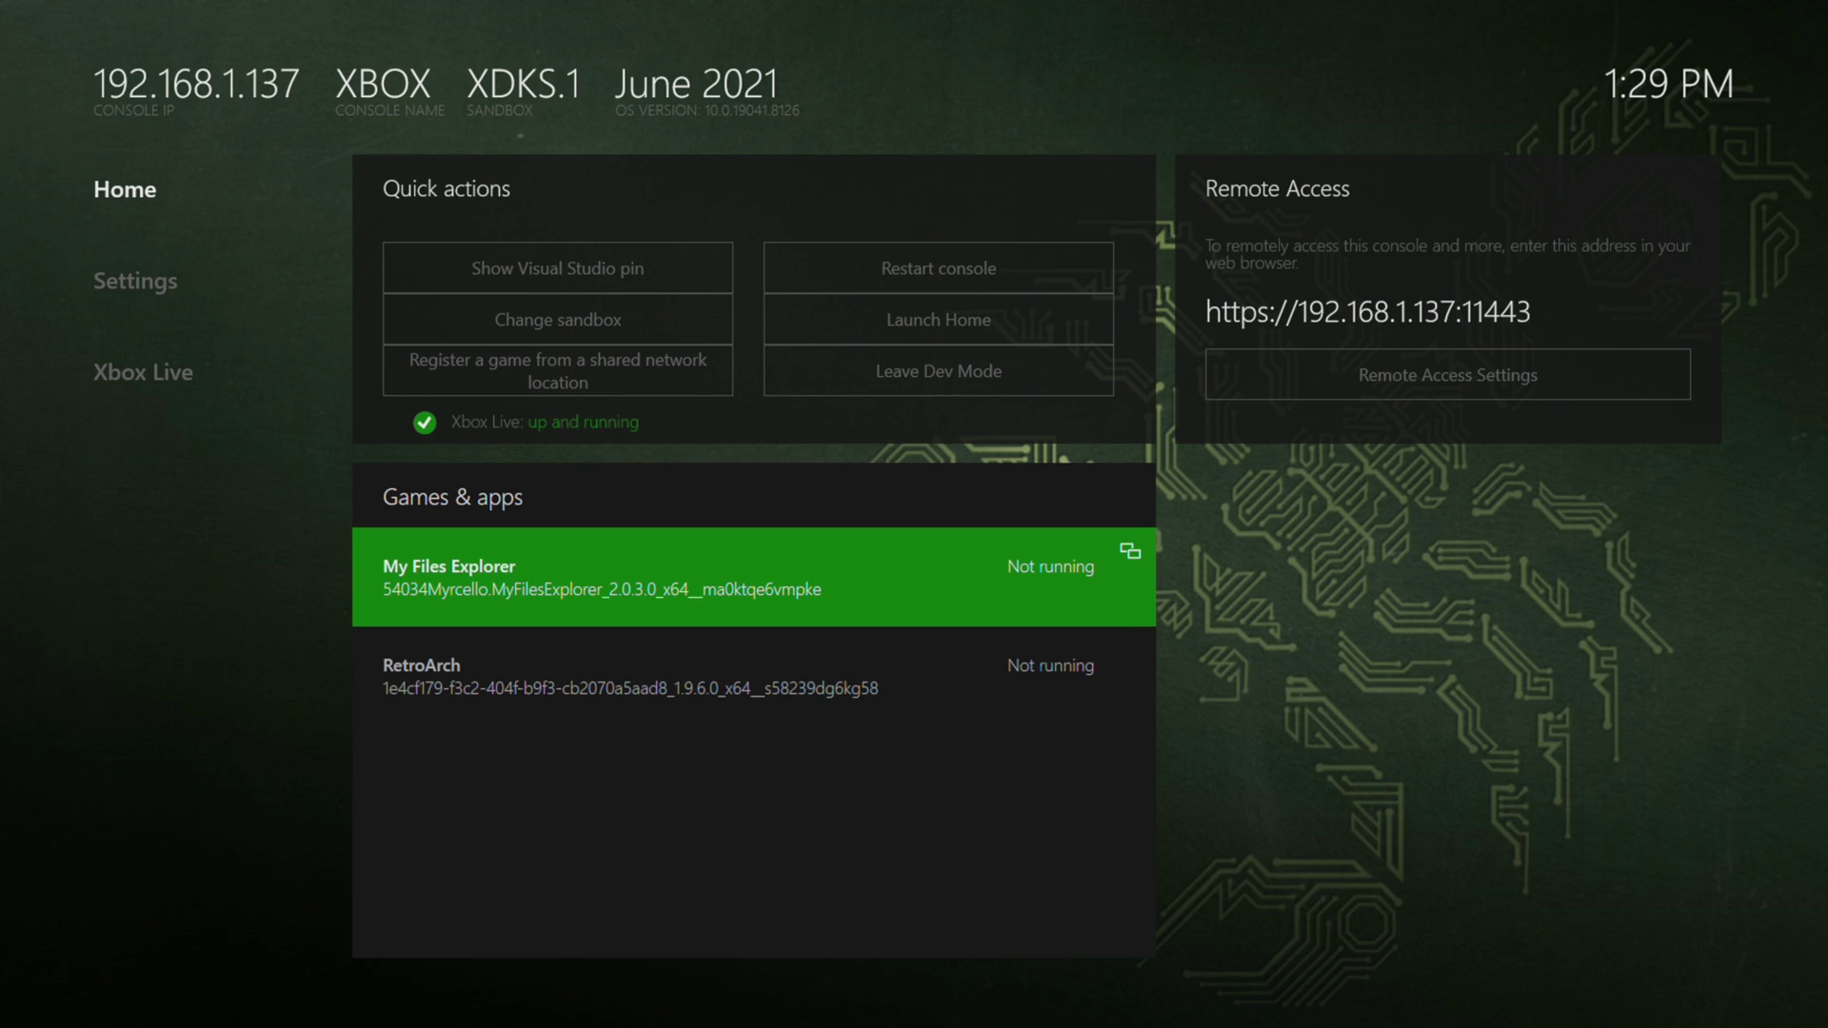
Launch My Files Explorer on the Xbox and copy mpr-17933.bin from the SIMPLE (E:) removable drive.
{"action": "key", "text": "Return"}
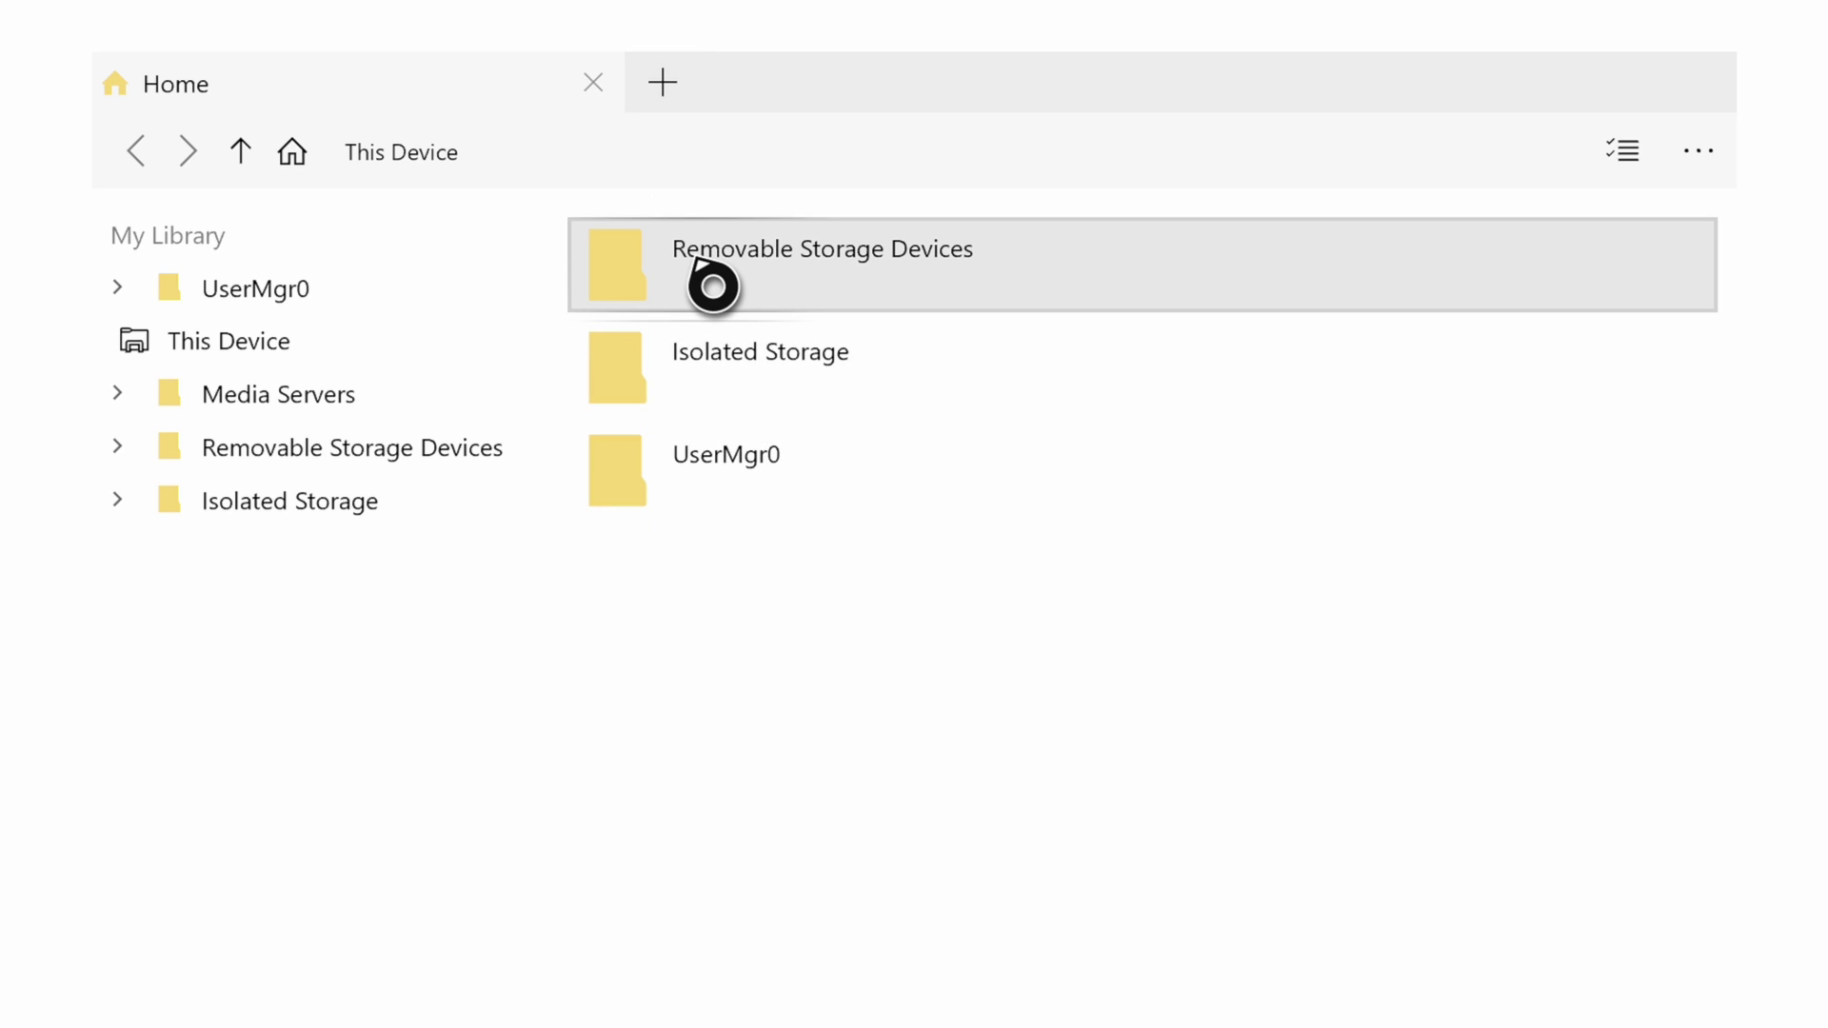
{"action": "left_click", "coordinate": [713, 286]}
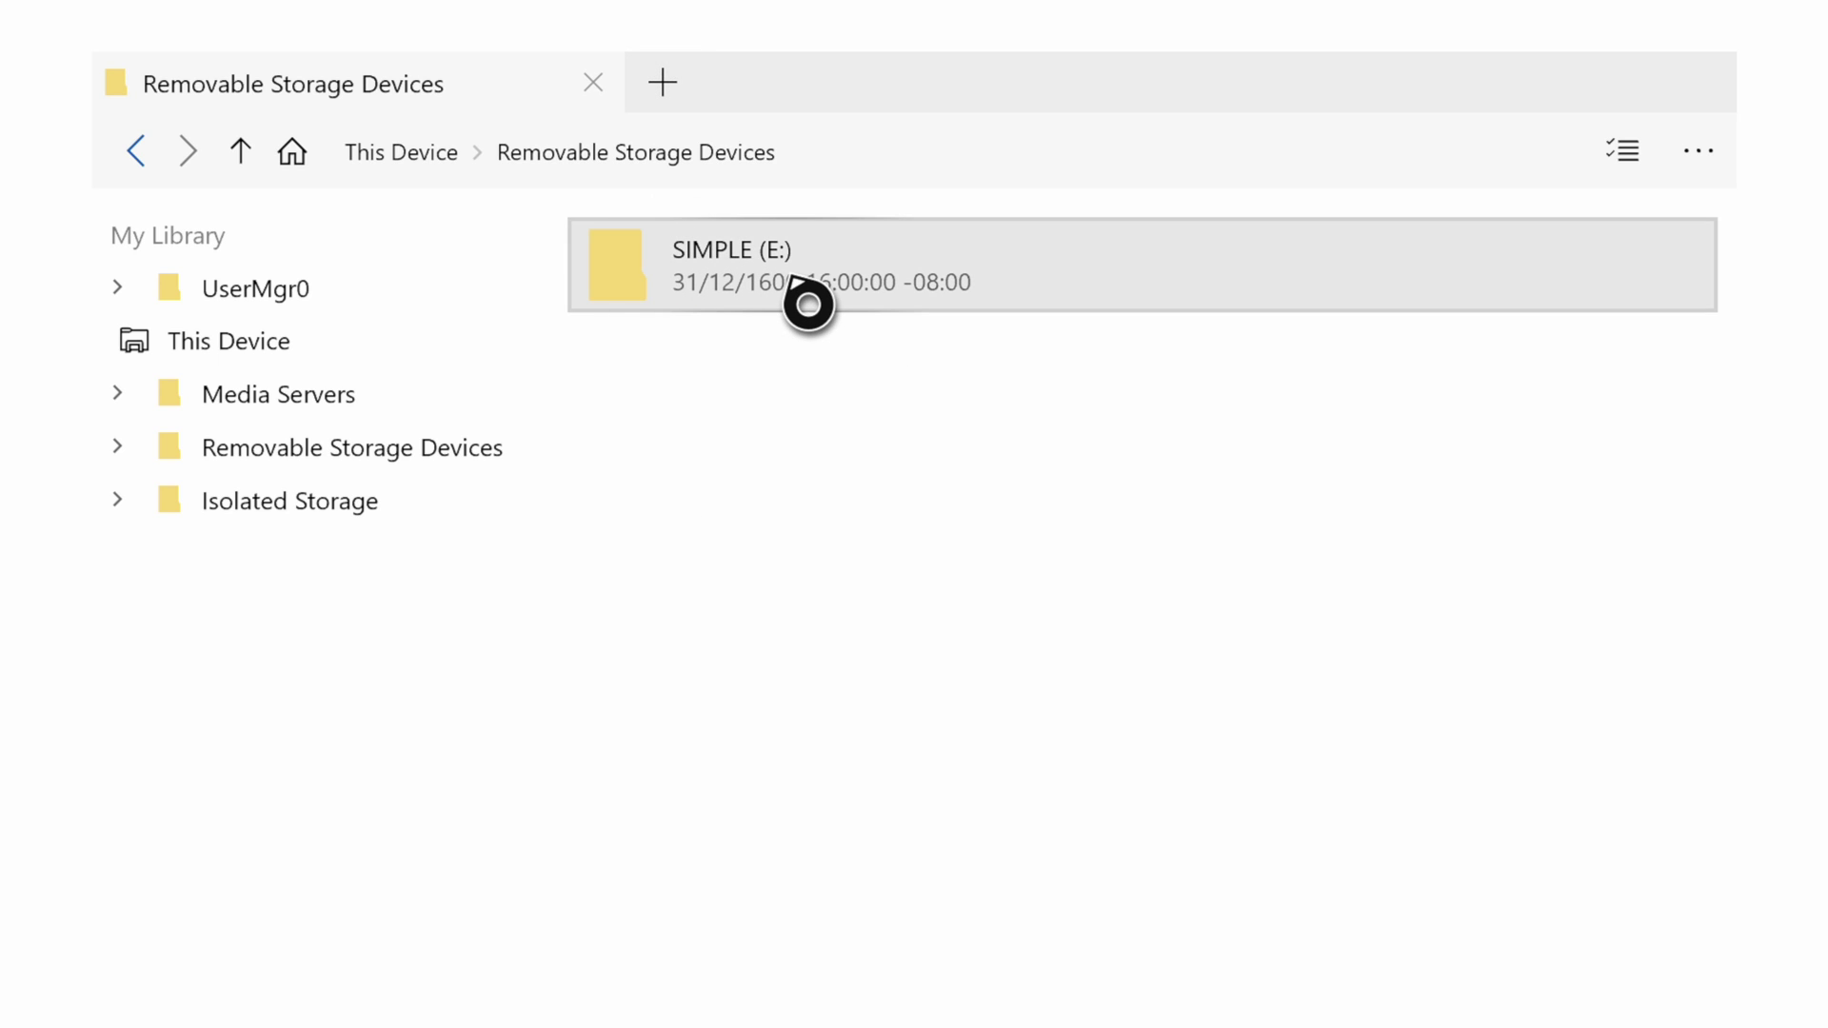
{"action": "left_click", "coordinate": [808, 304]}
{"action": "scroll", "coordinate": [808, 294], "scroll_direction": "down", "scroll_amount": 3}
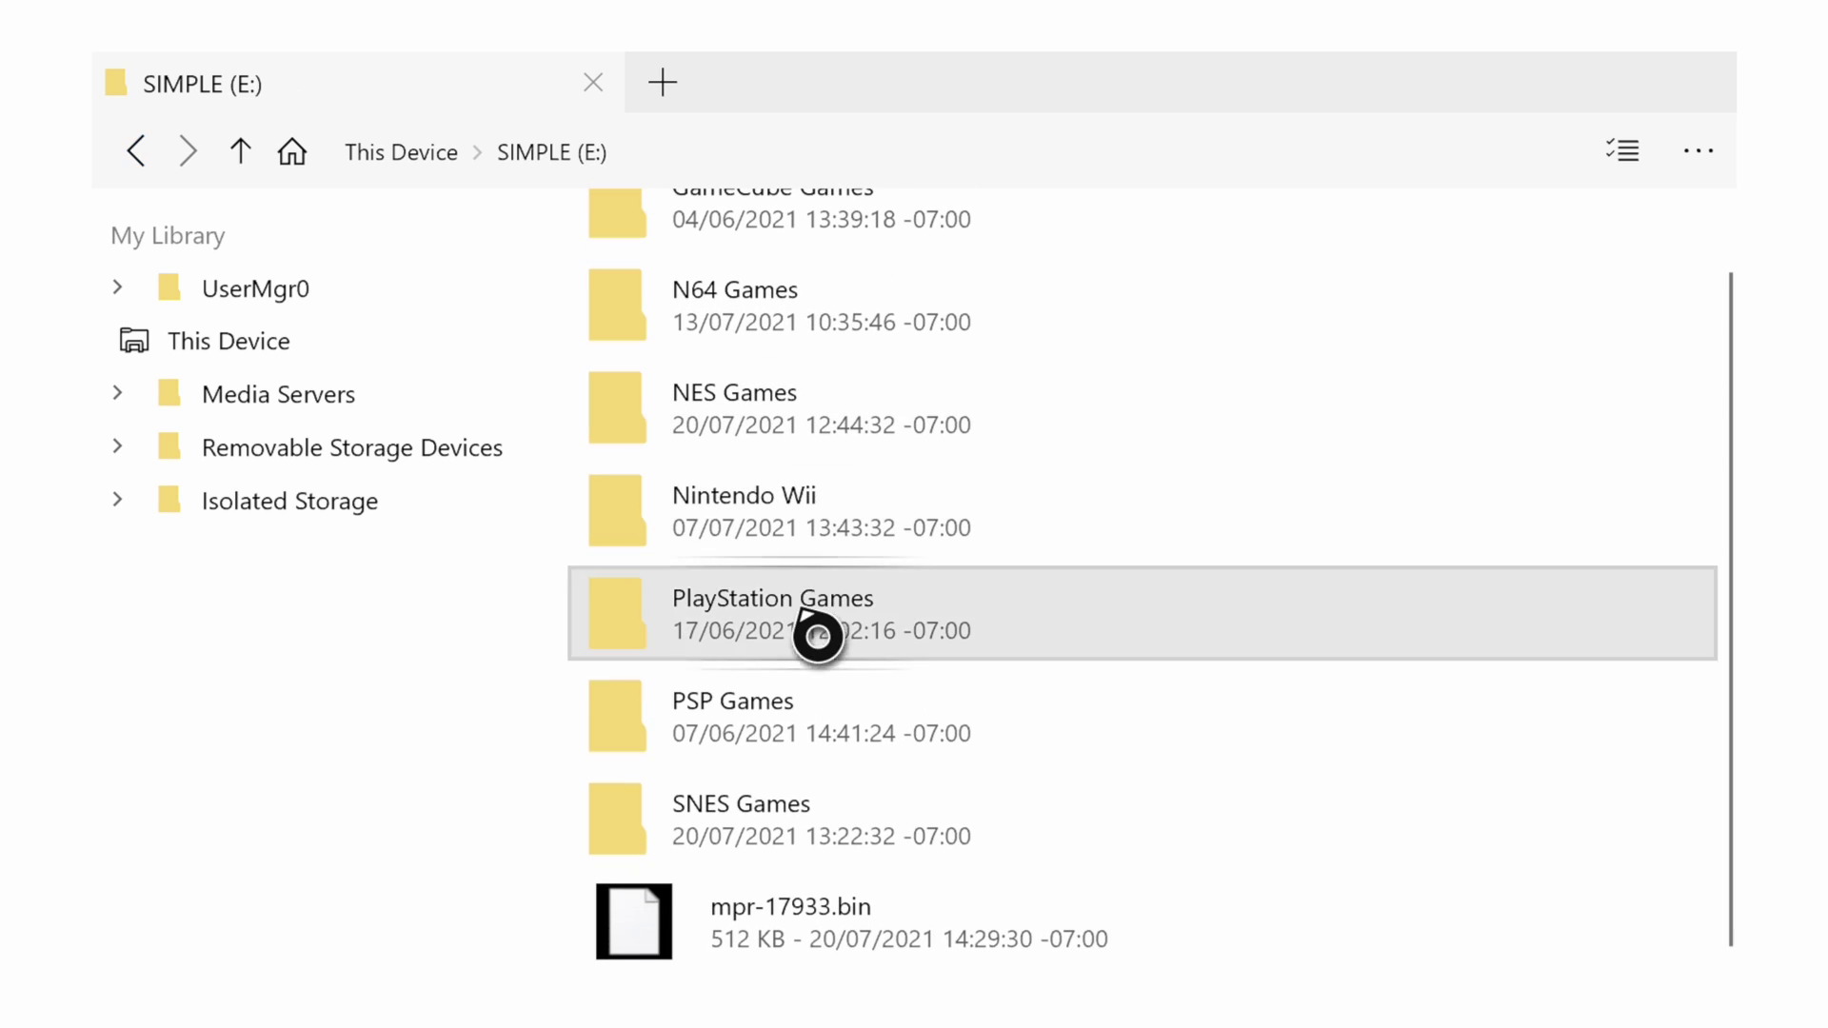
{"action": "right_click", "coordinate": [815, 952]}
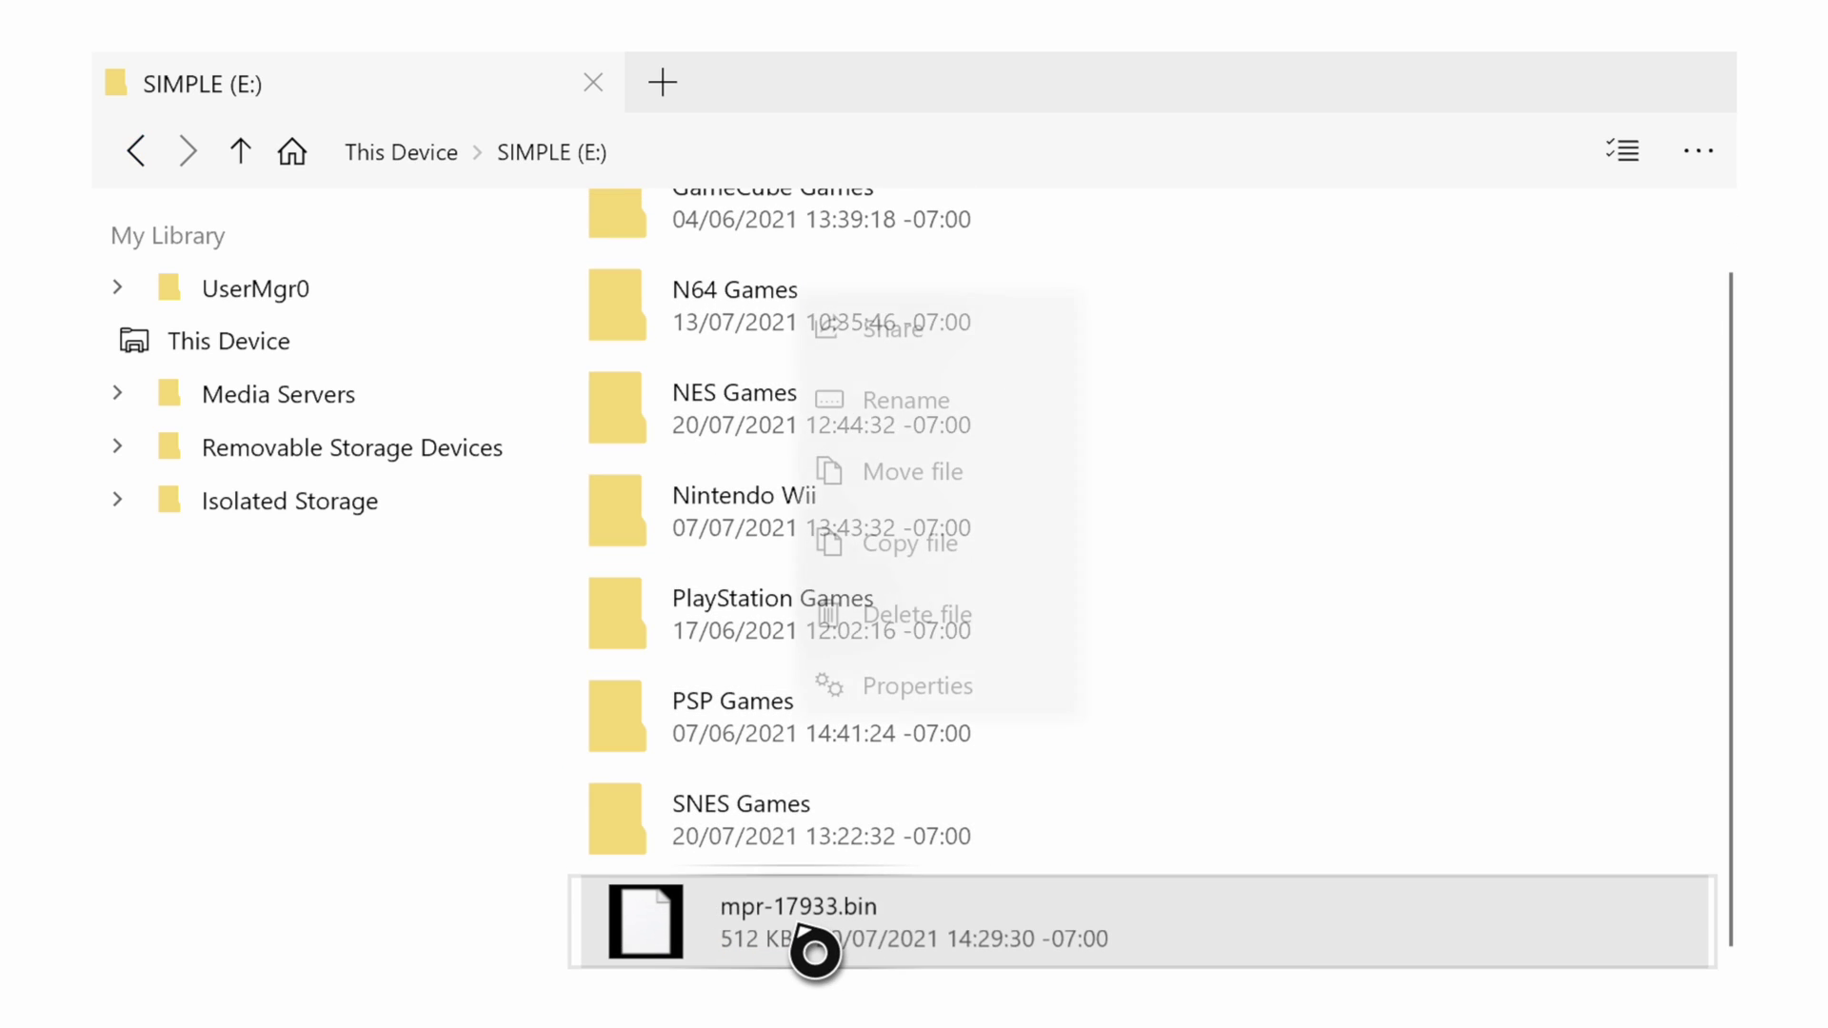
{"action": "left_click", "coordinate": [963, 550]}
Paste the copied BIOS file into the LocalState system folder of the 1e4cf179 RetroArch package, reached through Isolated Storage's parent Packages folder.
{"action": "left_click", "coordinate": [295, 521]}
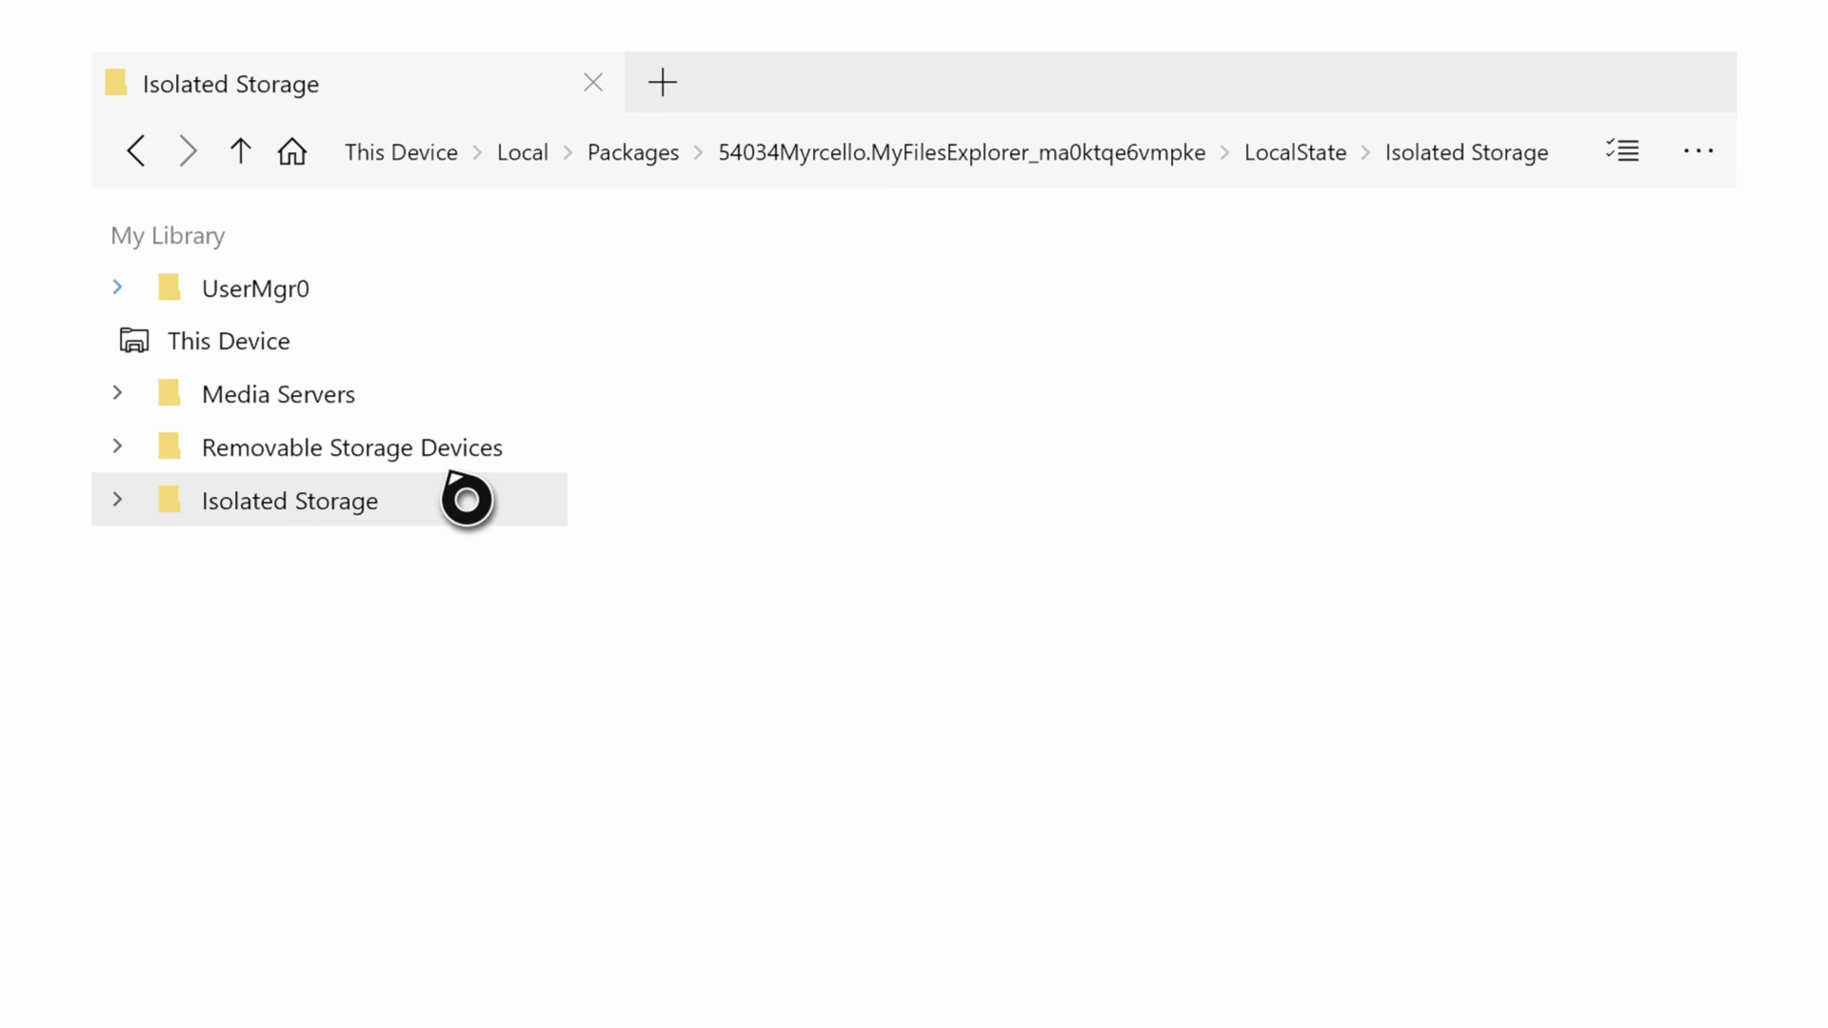
{"action": "left_click", "coordinate": [652, 168]}
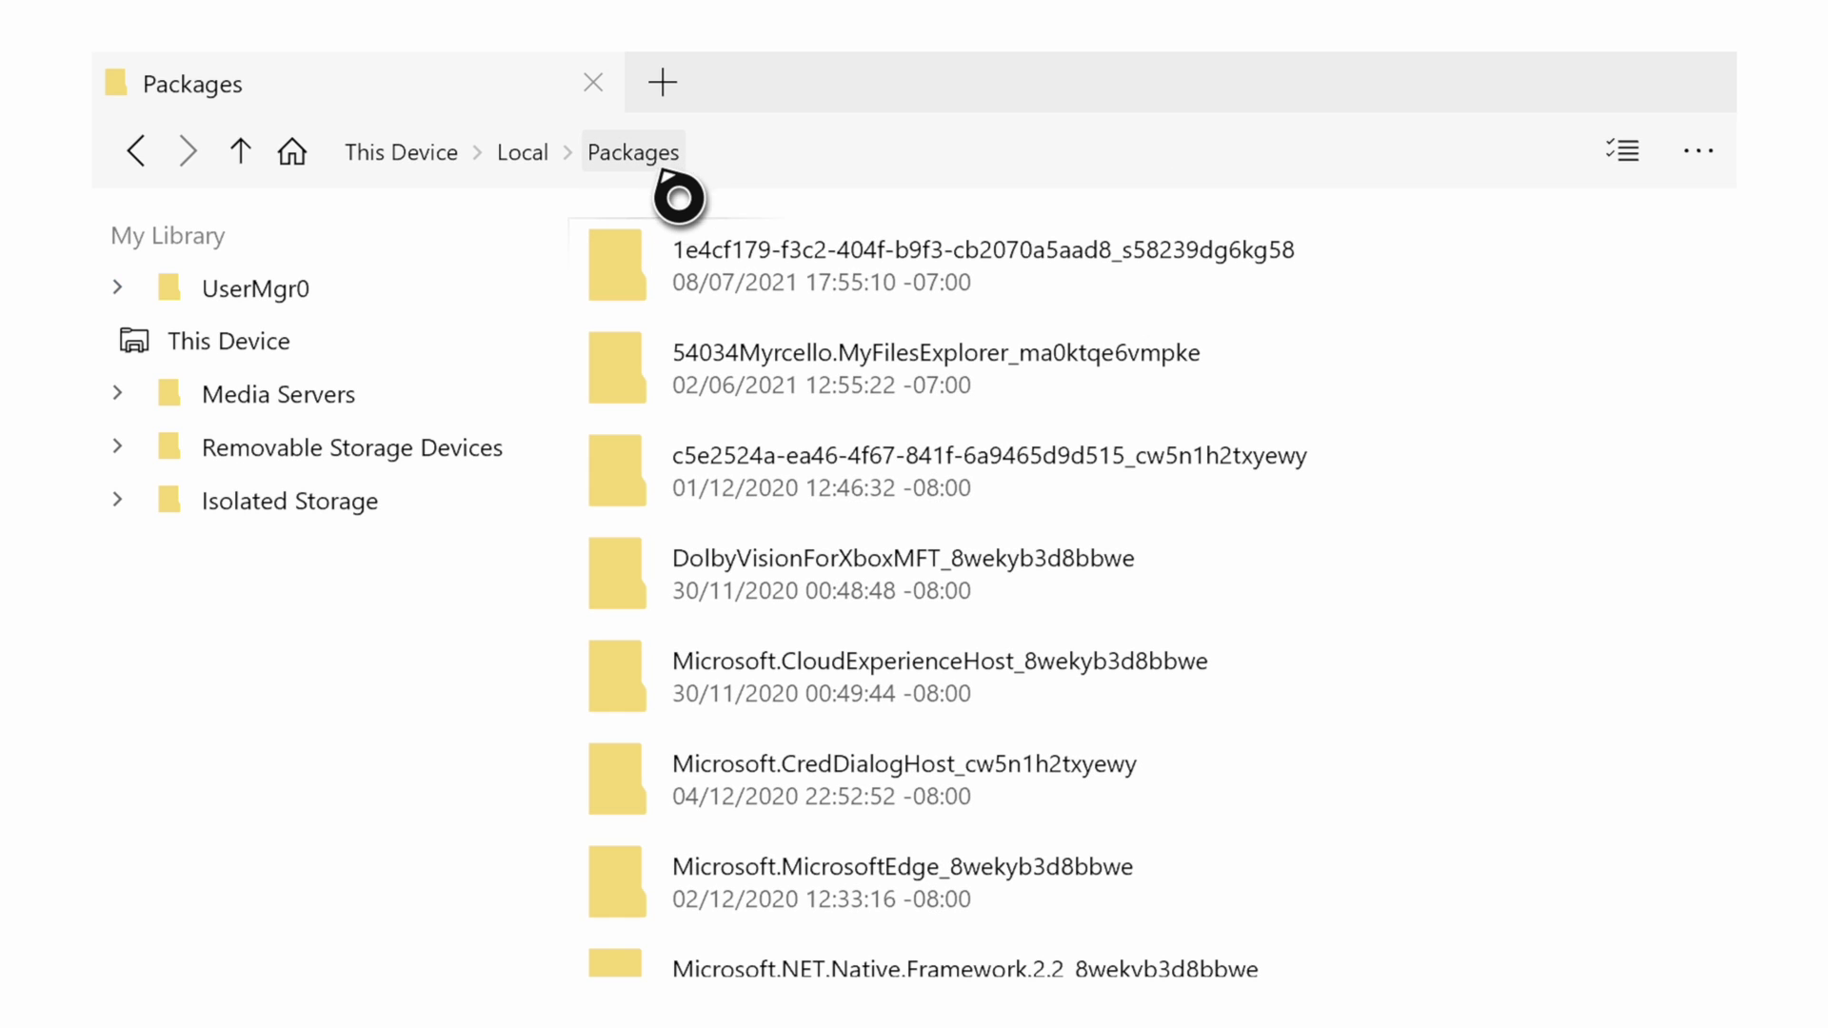
{"action": "double_click", "coordinate": [826, 291]}
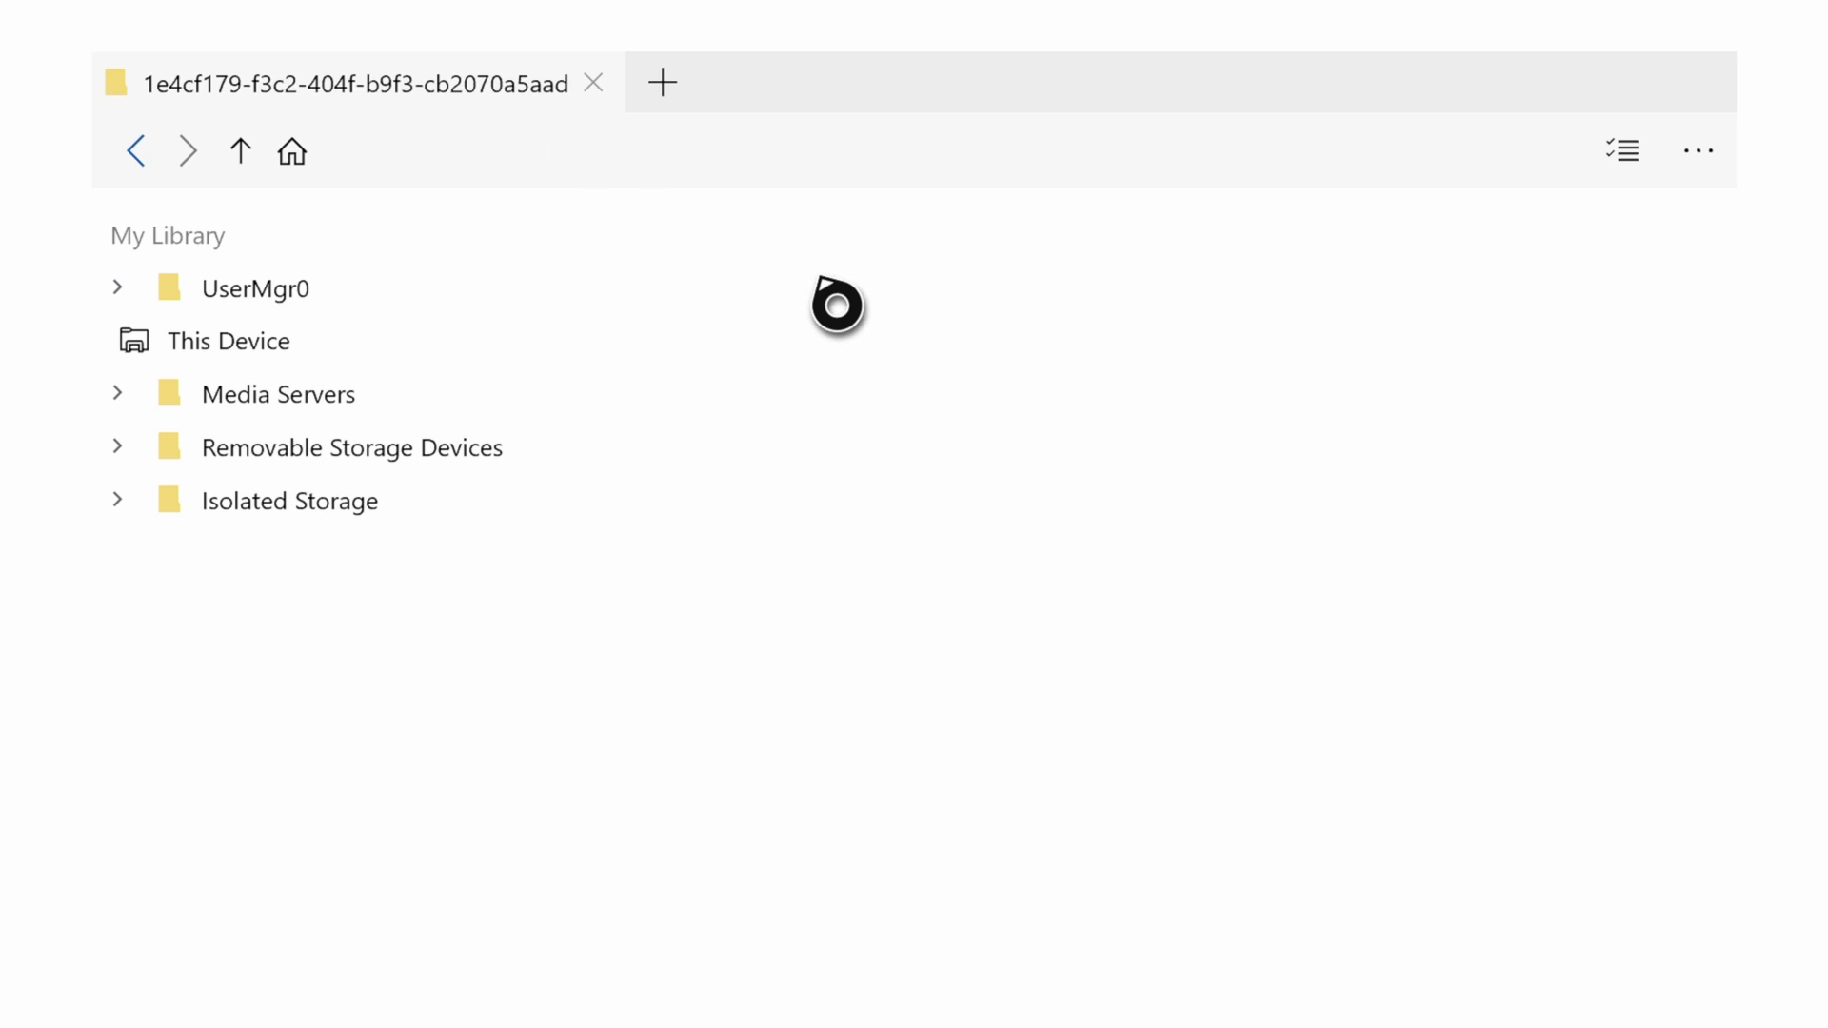
{"action": "scroll", "coordinate": [832, 298], "scroll_direction": "down", "scroll_amount": 2}
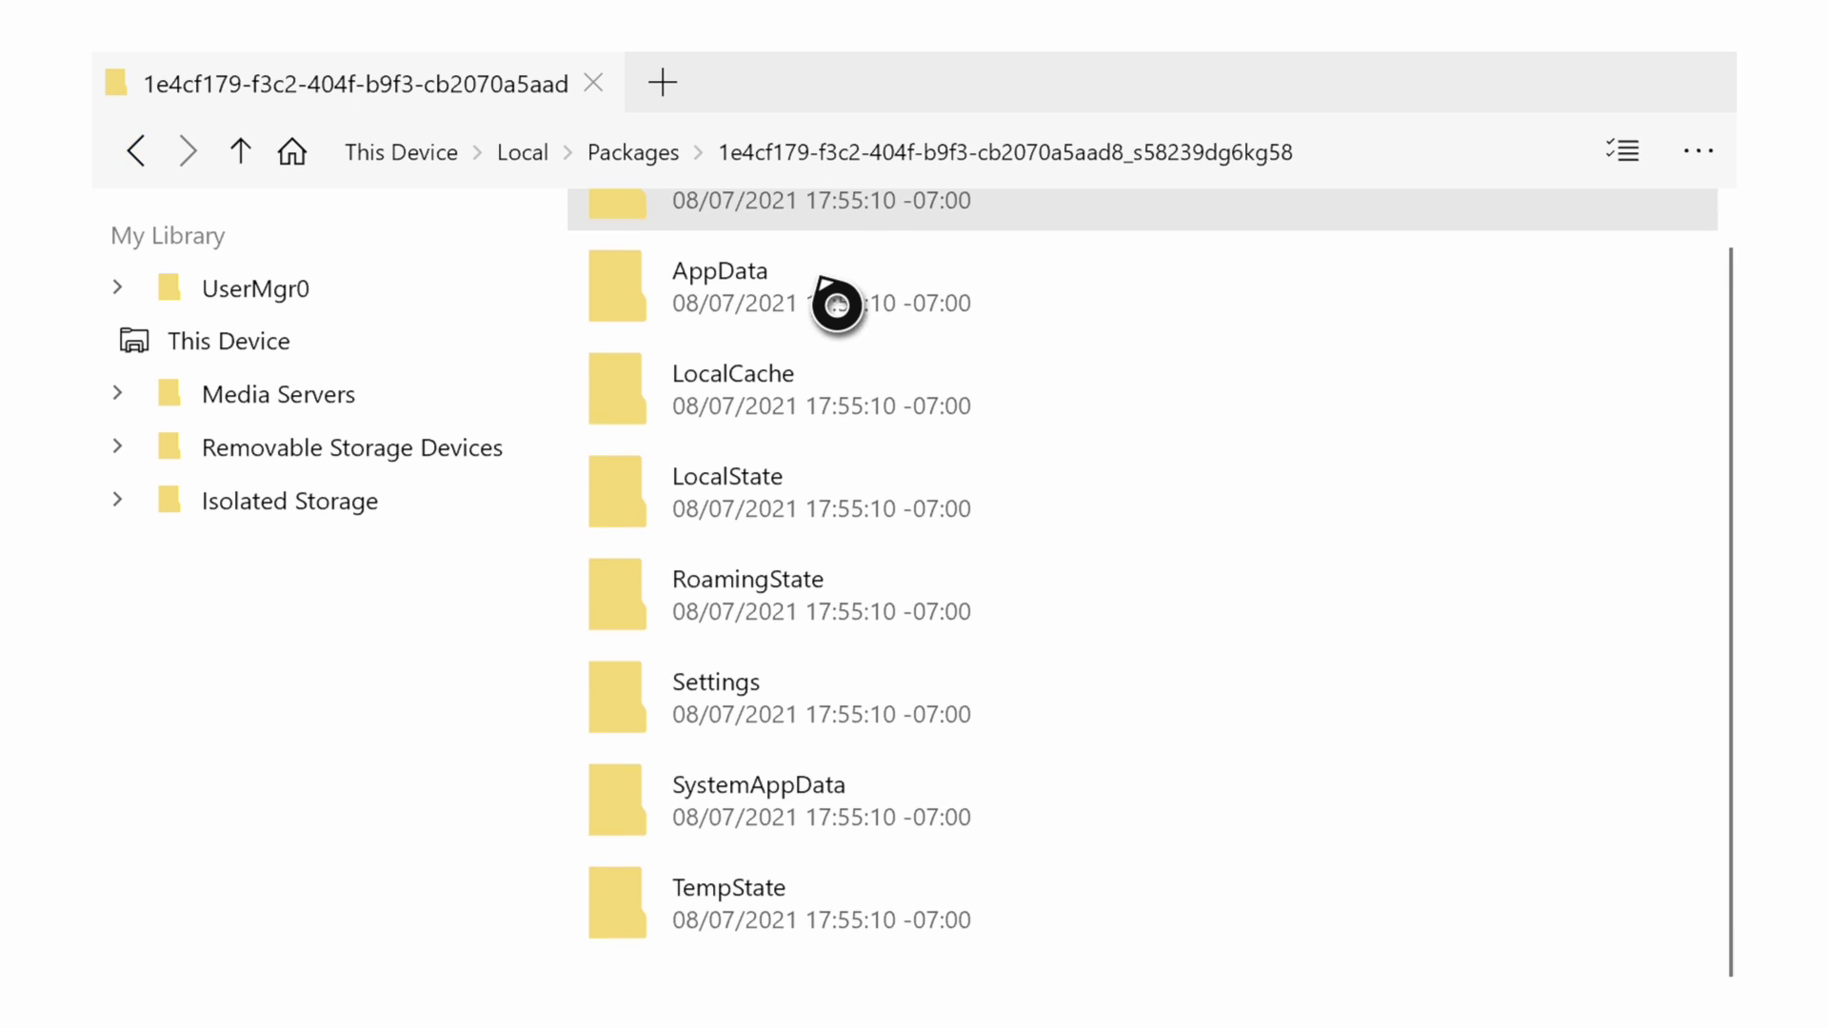
{"action": "double_click", "coordinate": [824, 549]}
{"action": "scroll", "coordinate": [836, 401], "scroll_direction": "down", "scroll_amount": 10}
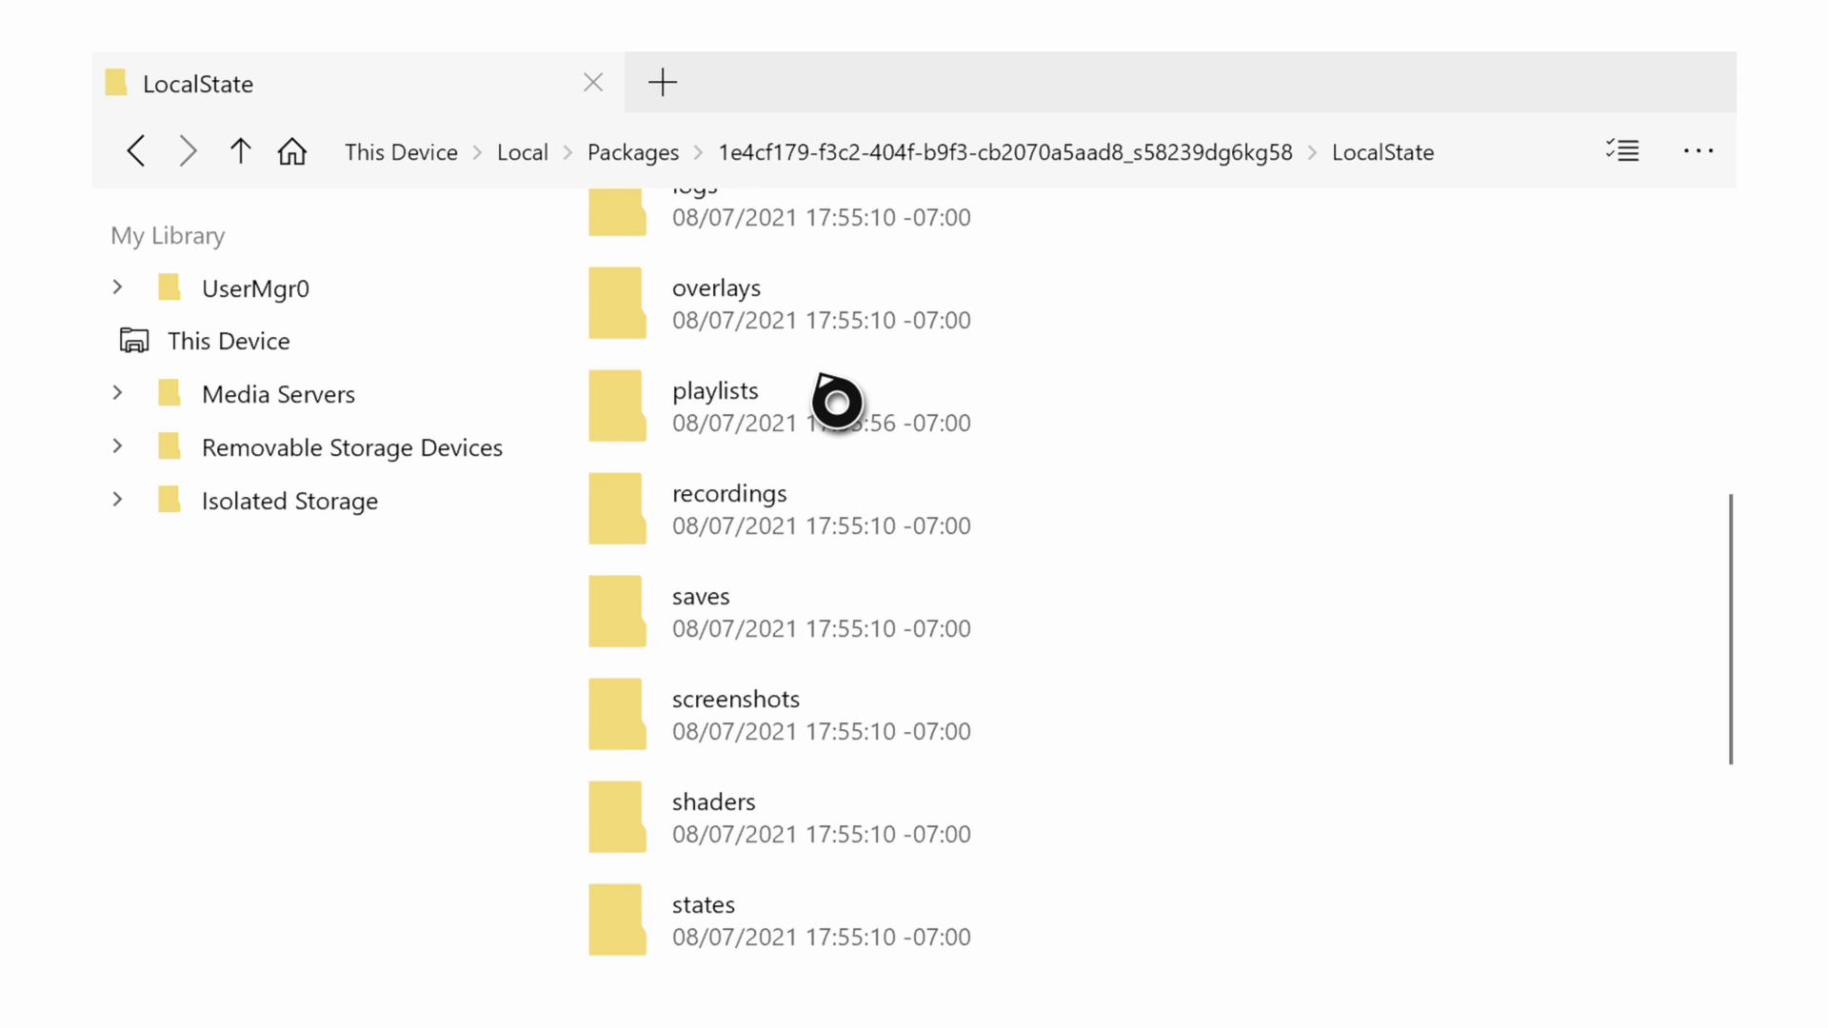
{"action": "scroll", "coordinate": [759, 895], "scroll_direction": "down", "scroll_amount": 1}
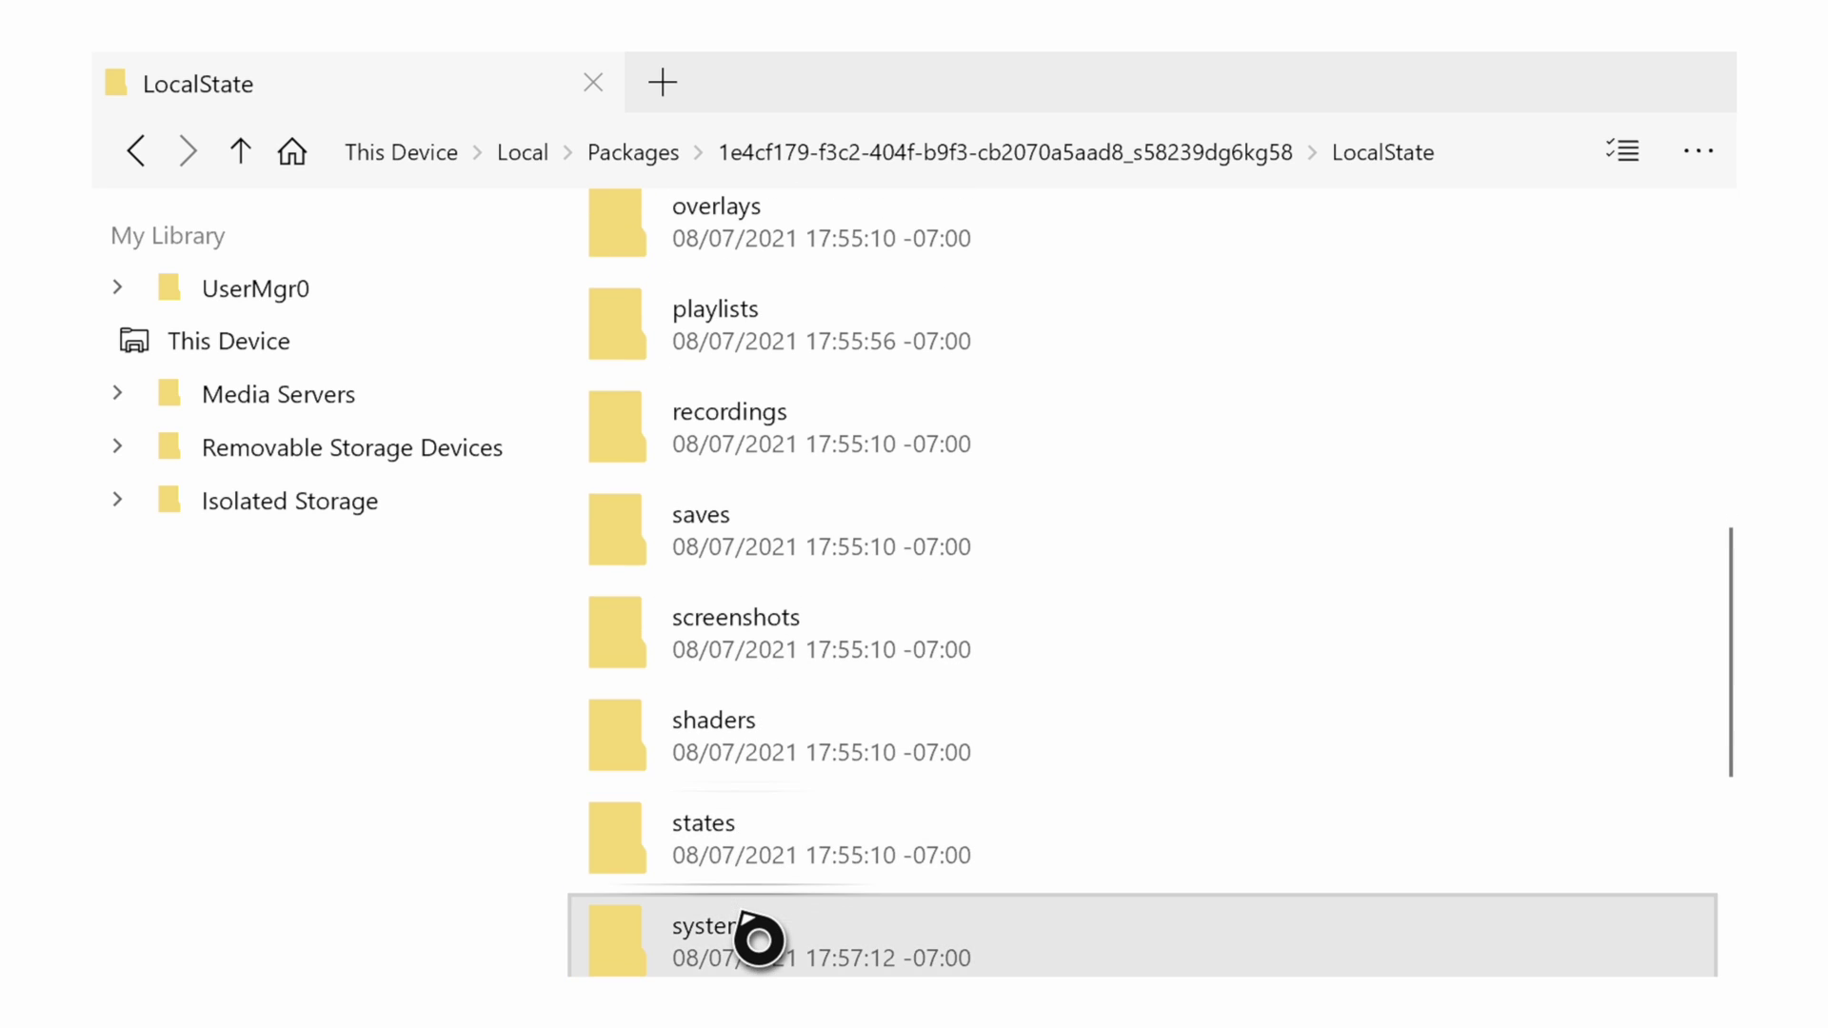
{"action": "double_click", "coordinate": [801, 843]}
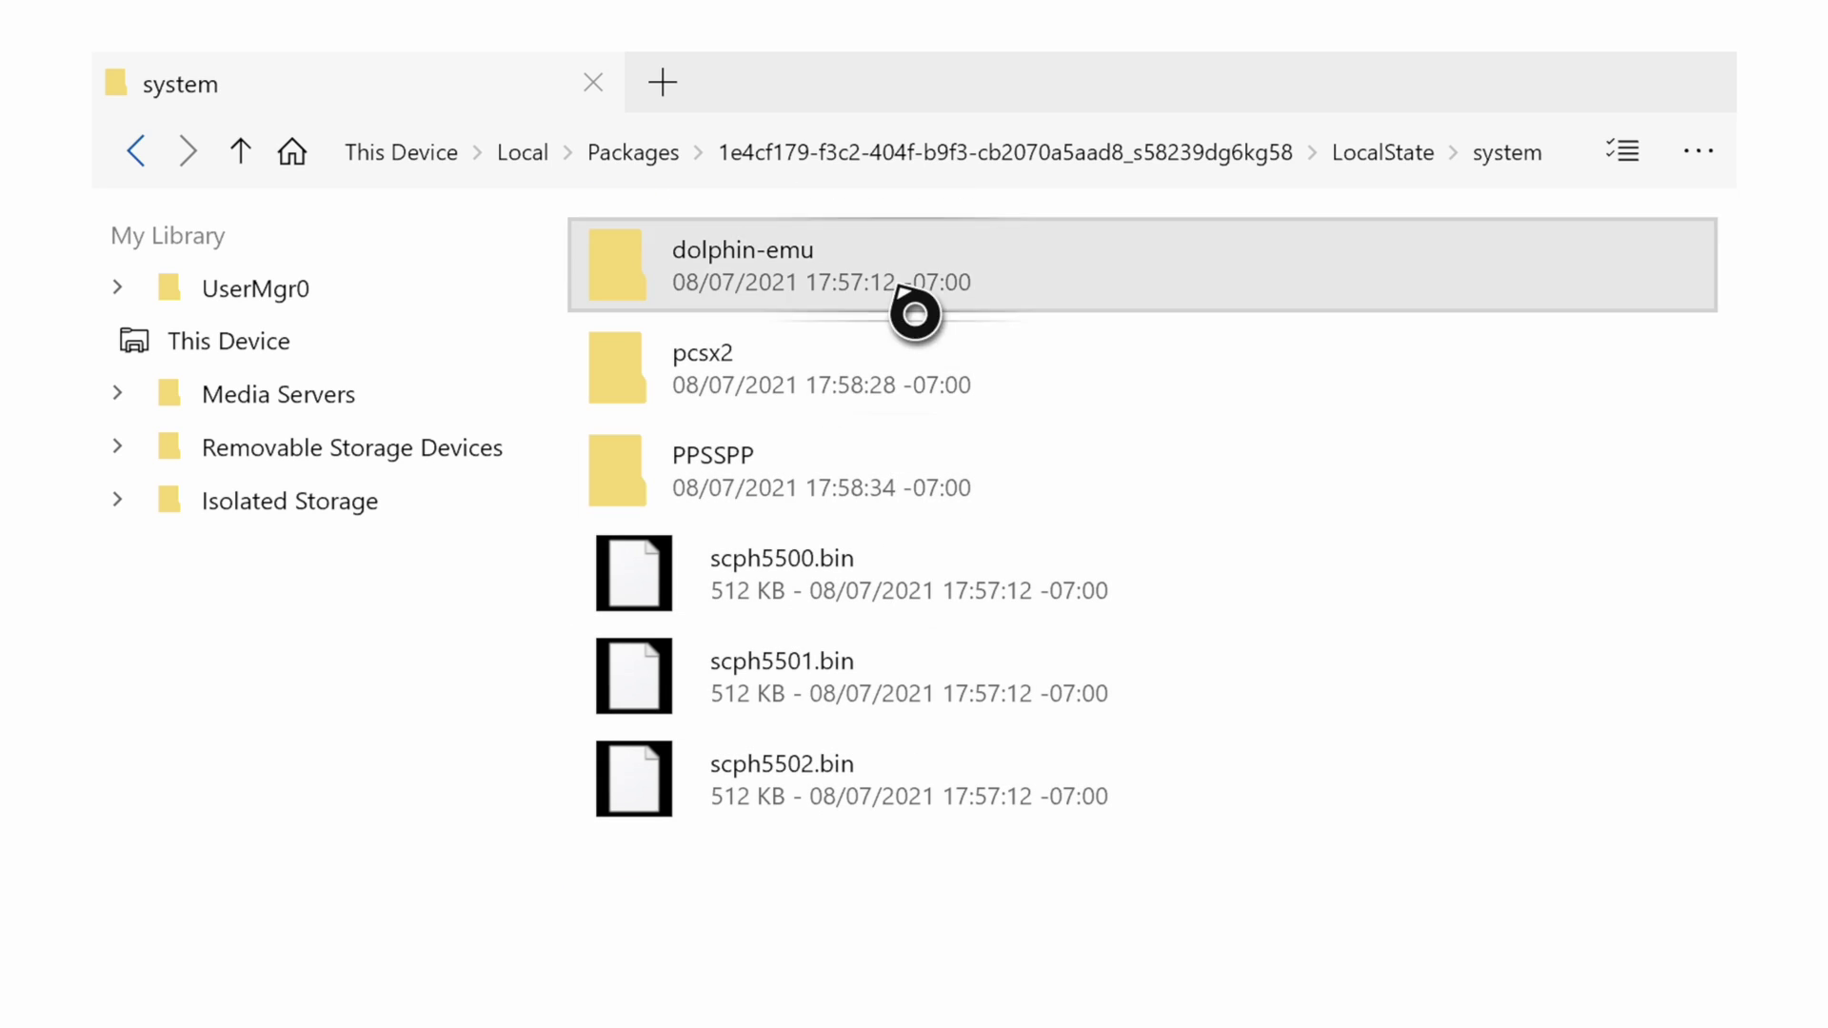
{"action": "right_click", "coordinate": [926, 231]}
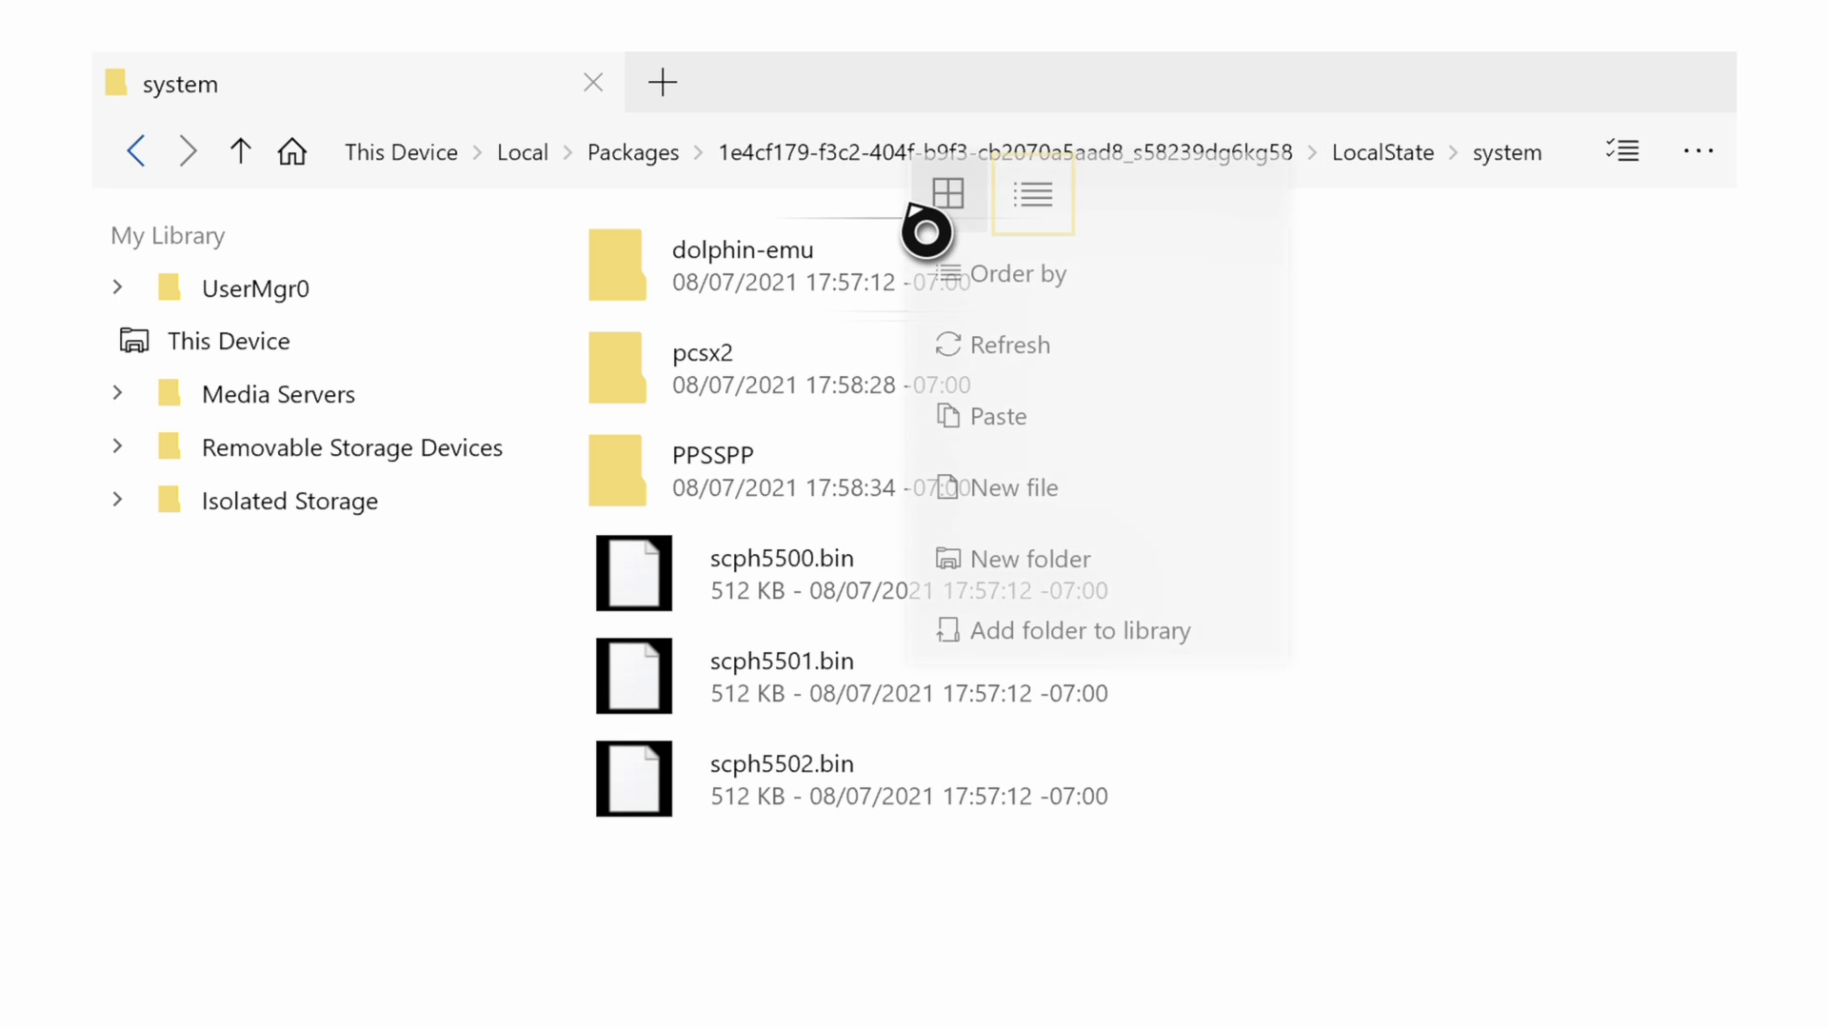
{"action": "left_click", "coordinate": [990, 419]}
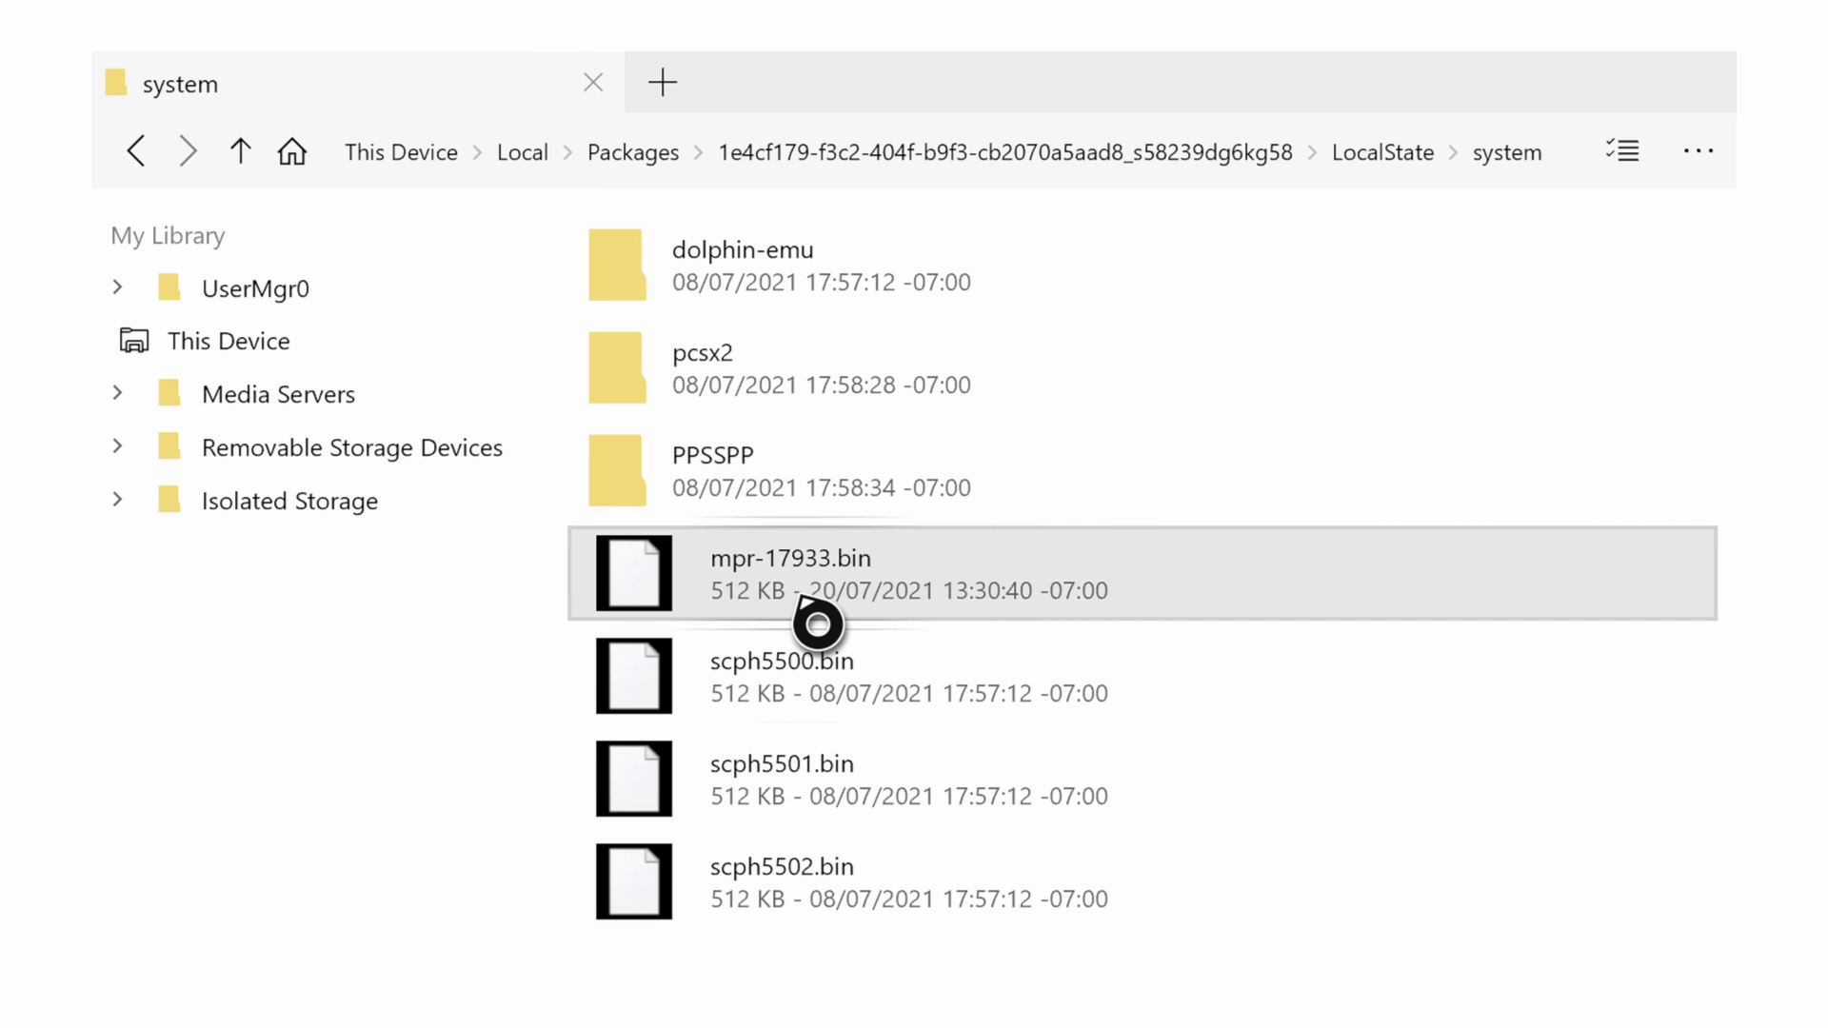
Quit My Files Explorer through the Xbox guide.
{"action": "key", "text": "super"}
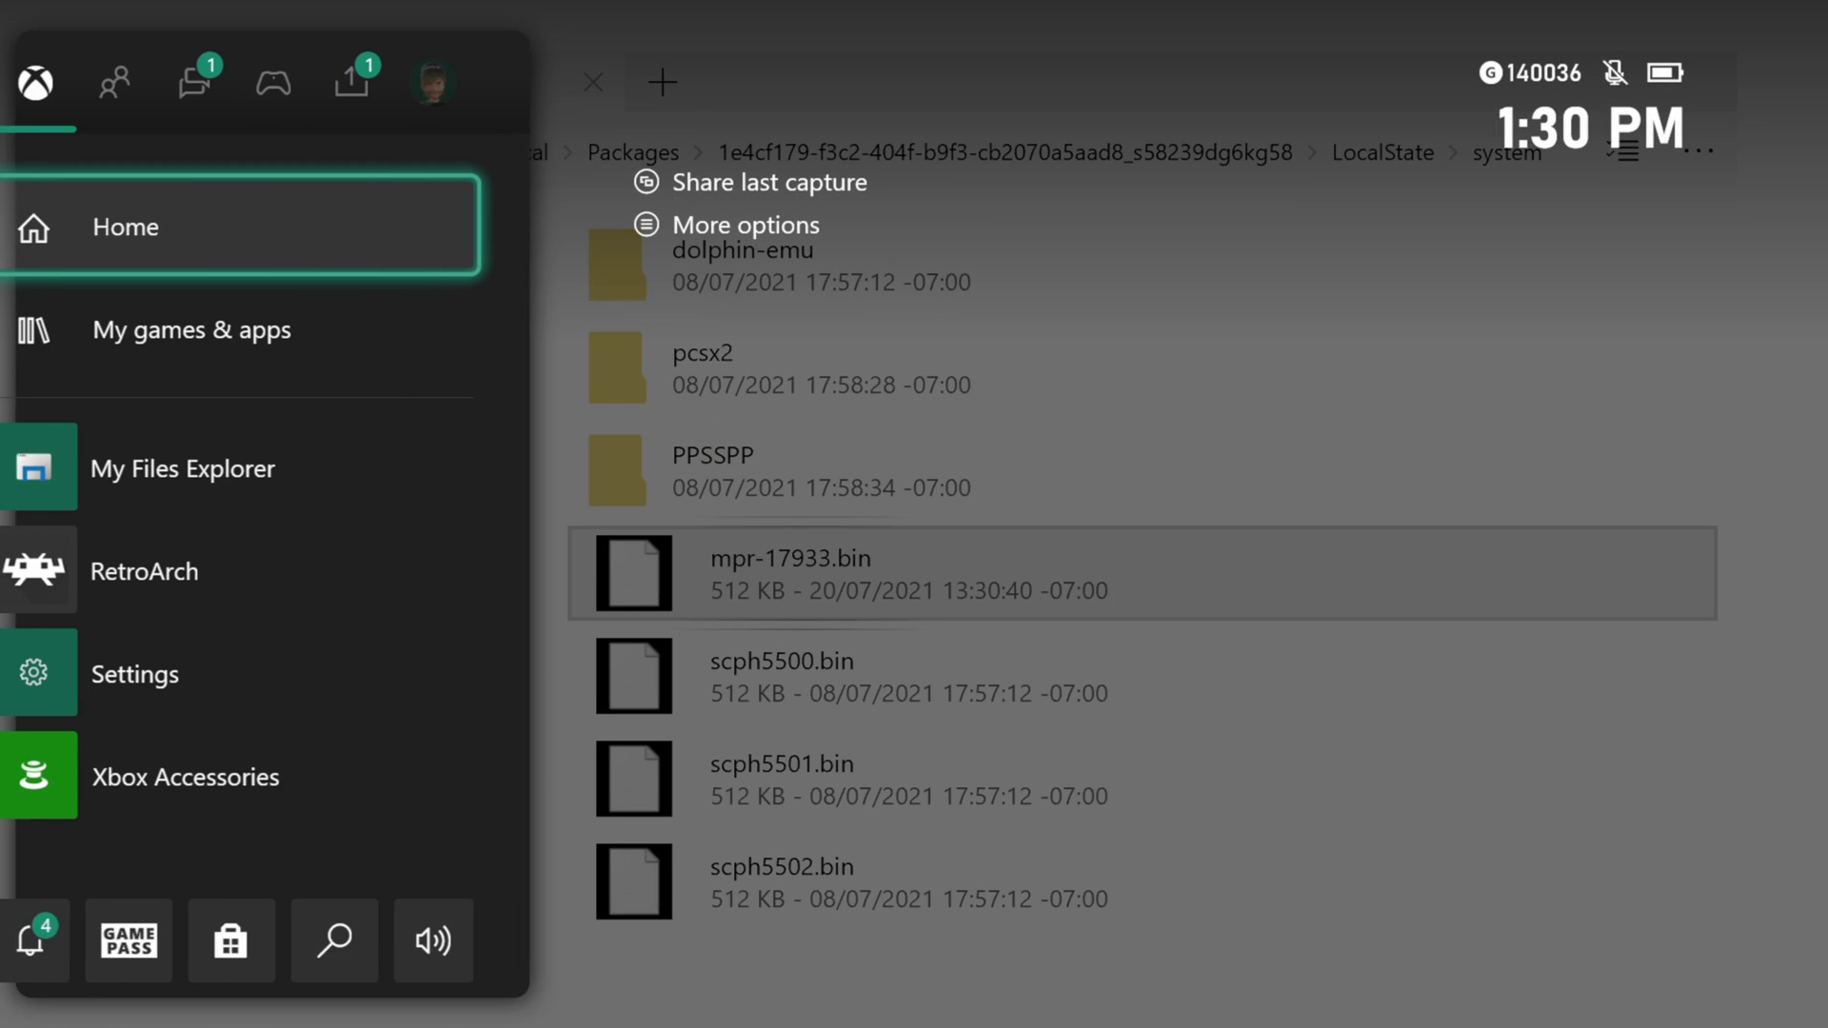
{"action": "key", "text": "Down"}
{"action": "key", "text": "Down"}
{"action": "key", "text": "Menu"}
{"action": "key", "text": "Down"}
{"action": "key", "text": "Return"}
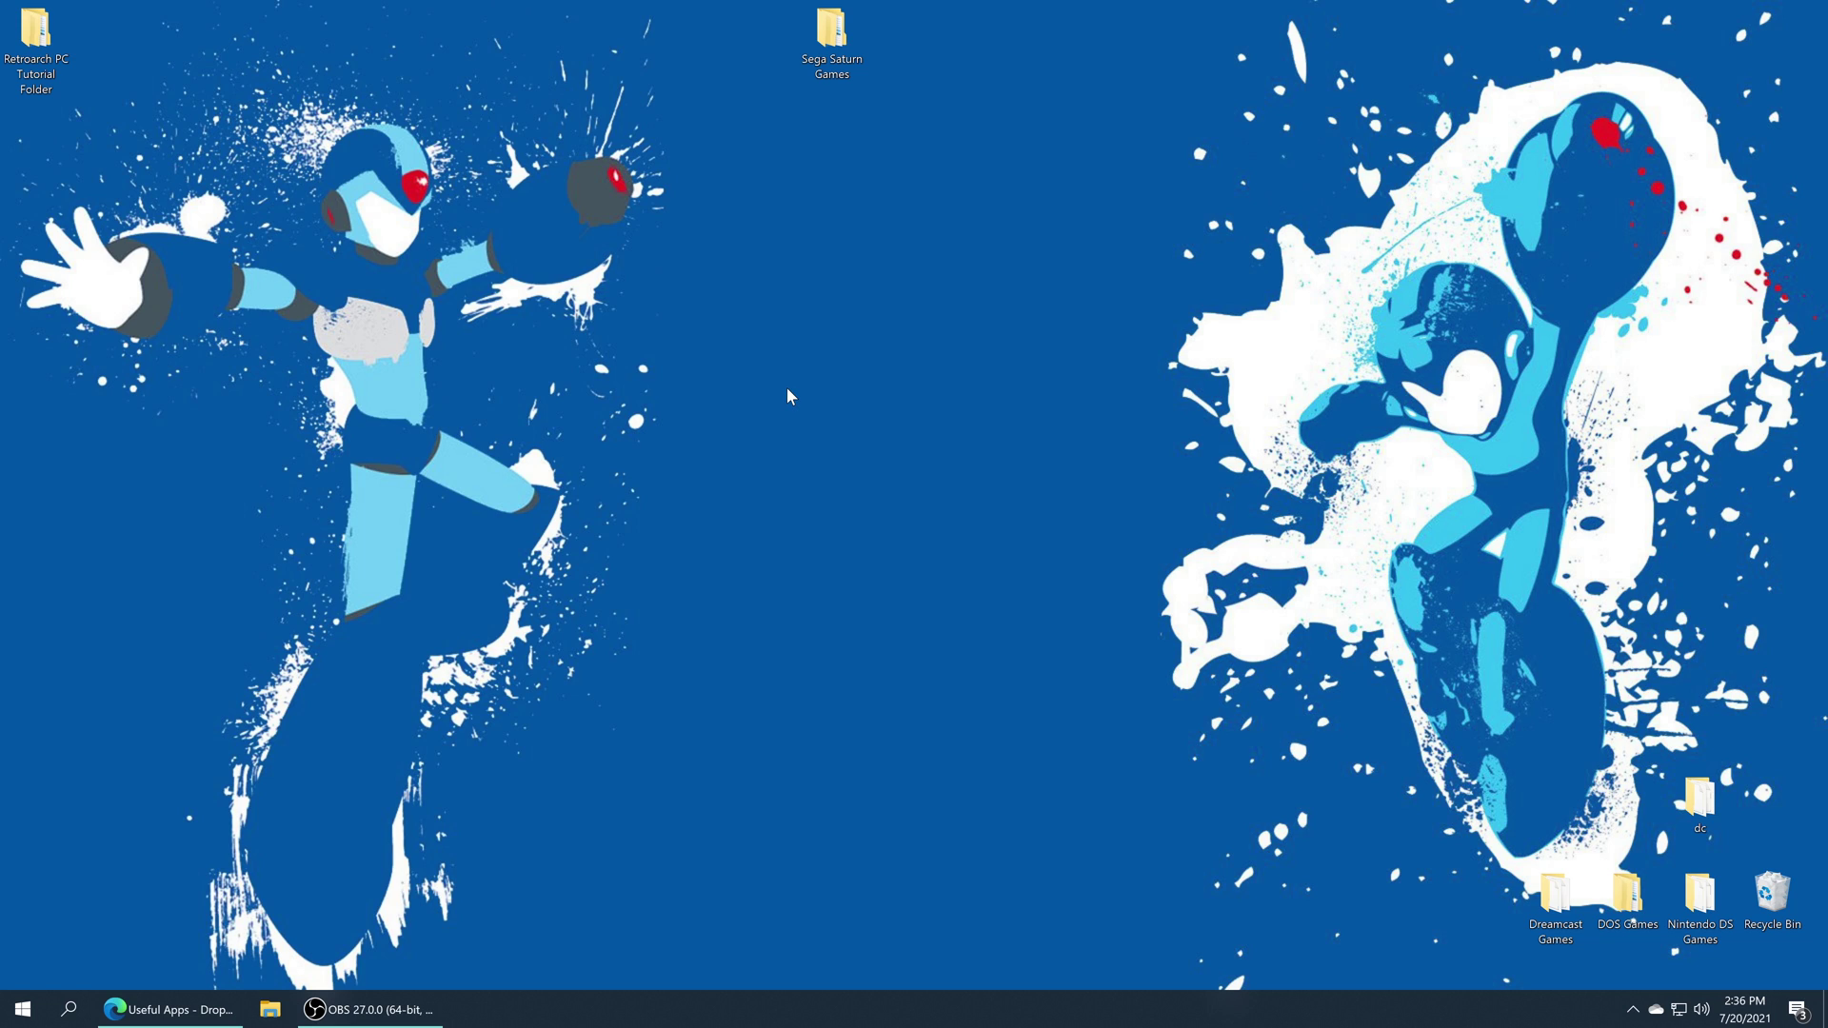
Open Command & Conquer NOD.cue from the desktop's Sega Saturn Games folder in Notepad to inspect its contents.
{"action": "double_click", "coordinate": [831, 38]}
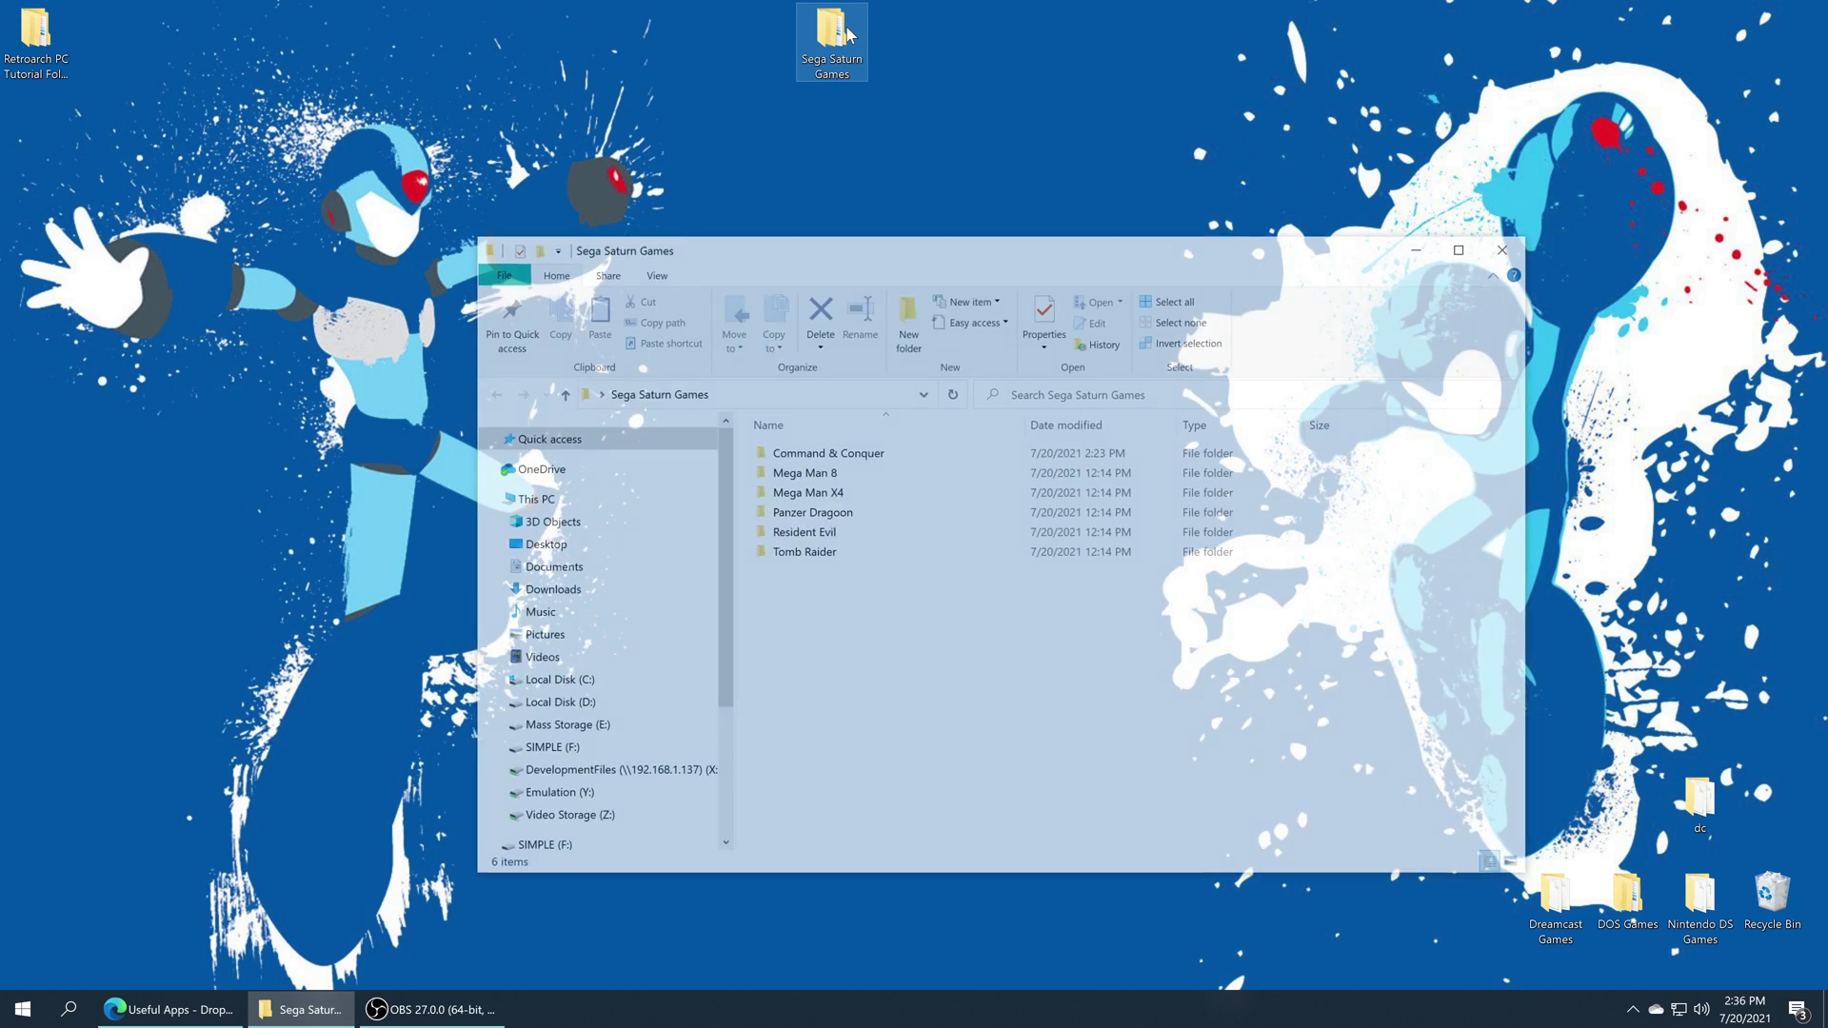
{"action": "double_click", "coordinate": [859, 455]}
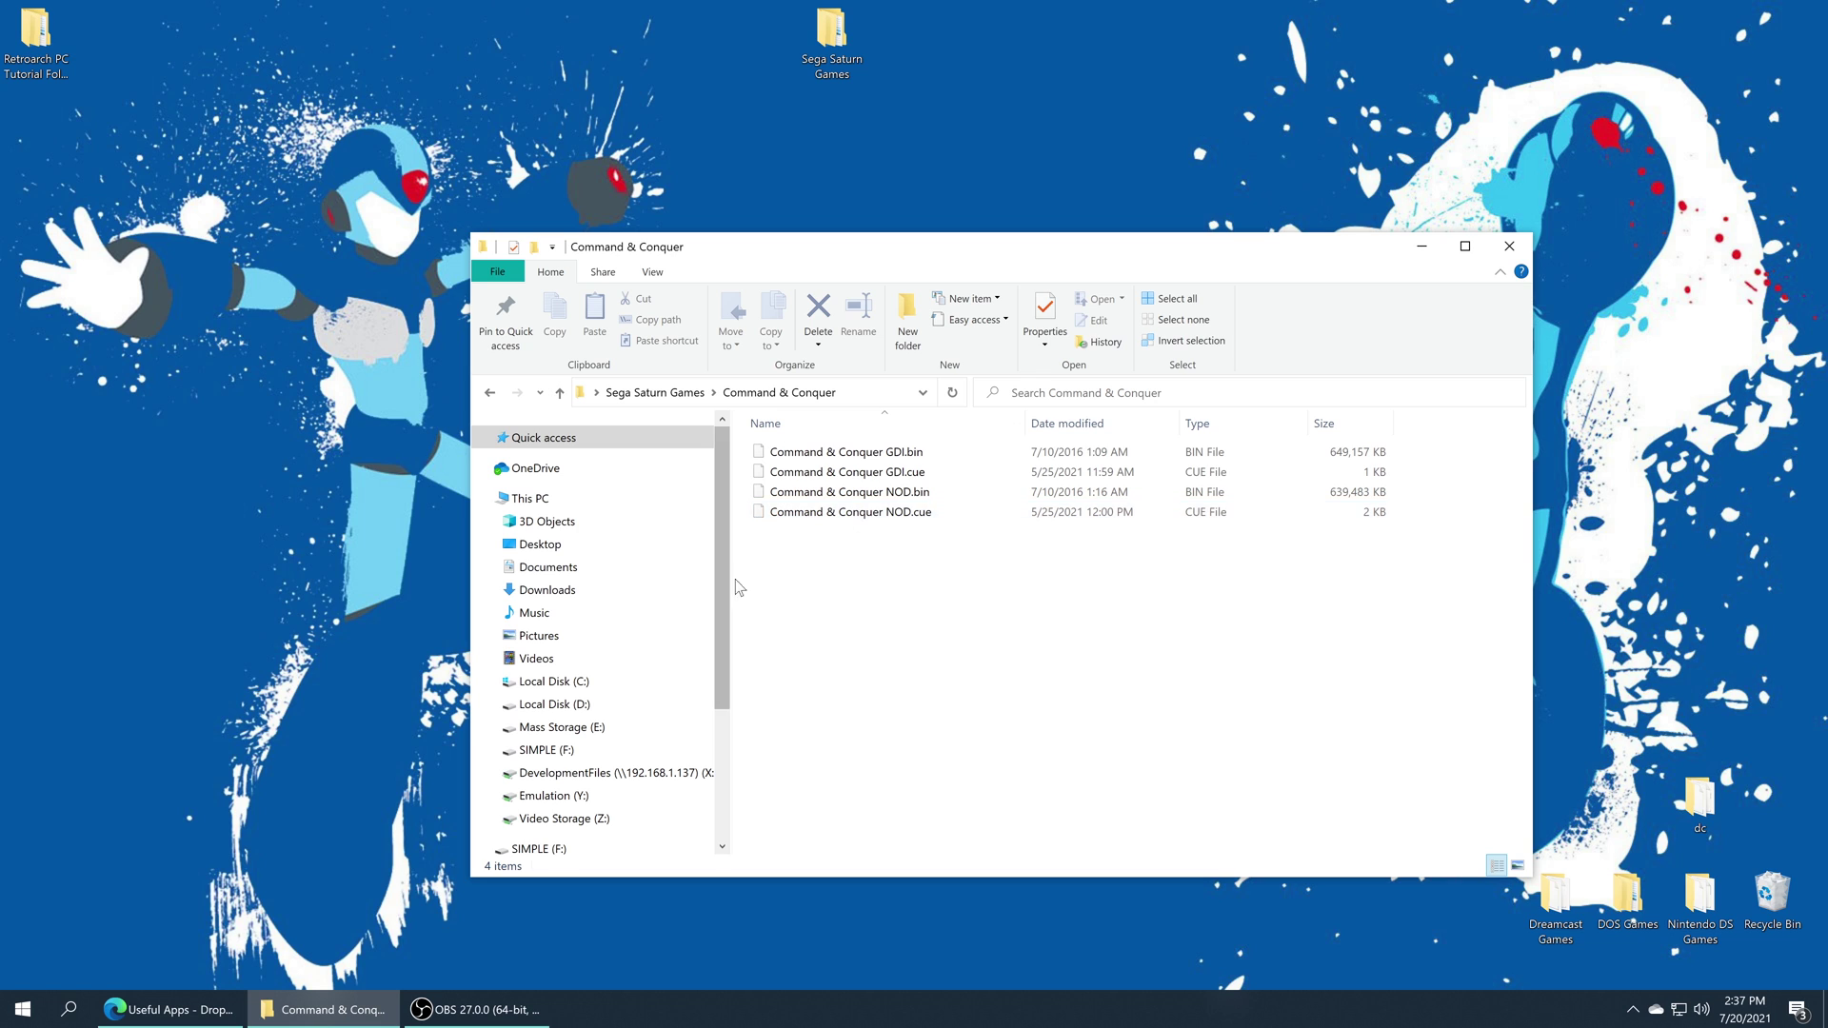
{"action": "left_click", "coordinate": [23, 1009]}
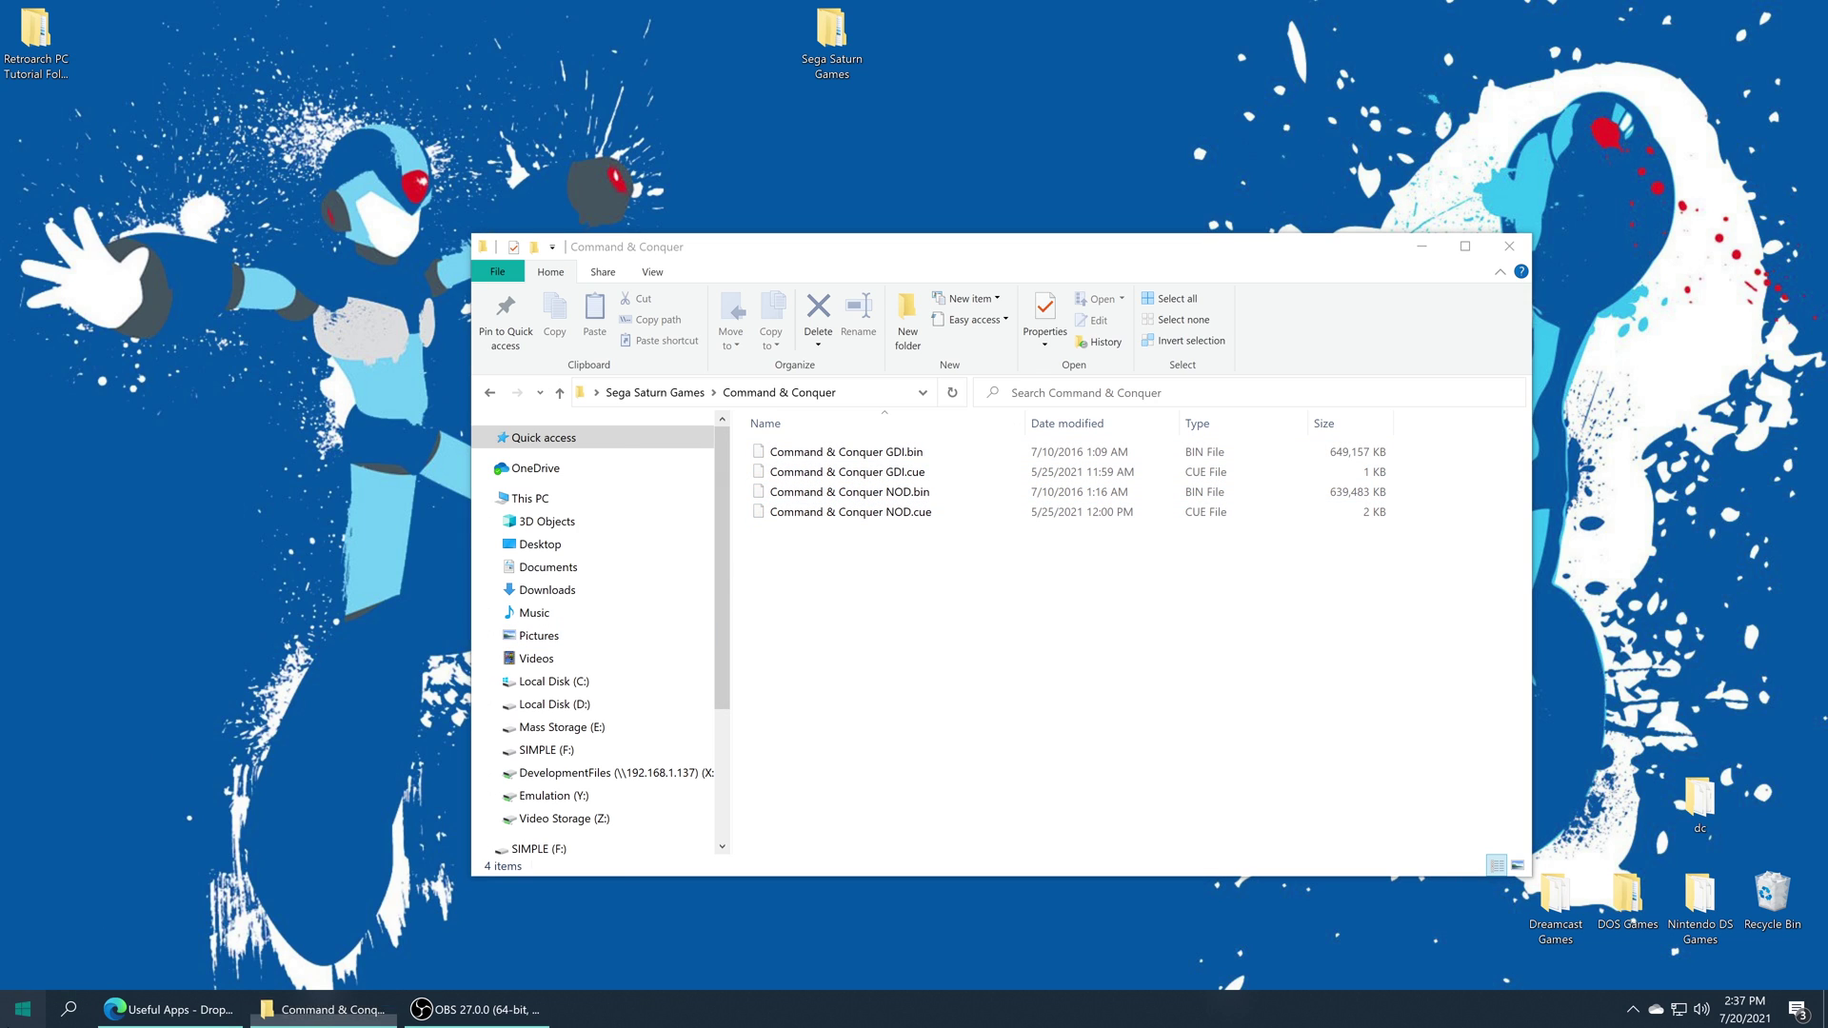
{"action": "left_click", "coordinate": [539, 617]}
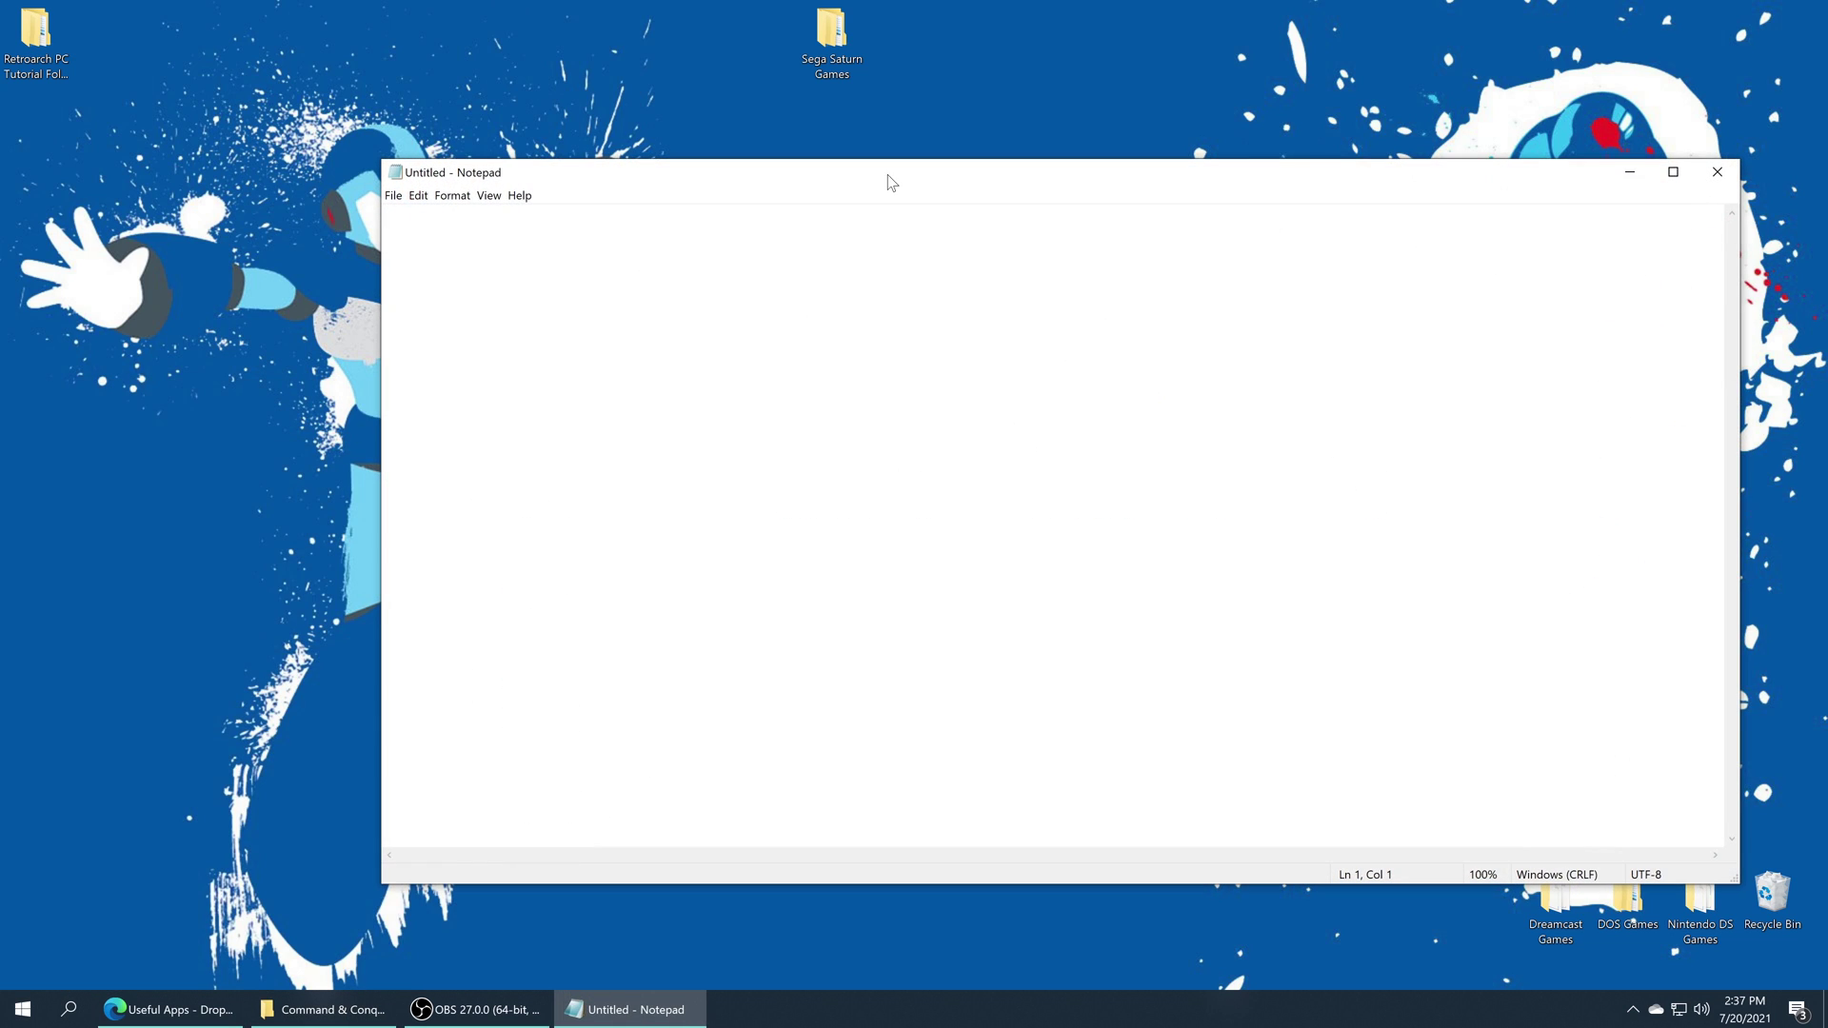
{"action": "left_click_drag", "start_coordinate": [890, 183], "coordinate": [585, 71]}
{"action": "left_click", "coordinate": [987, 854]}
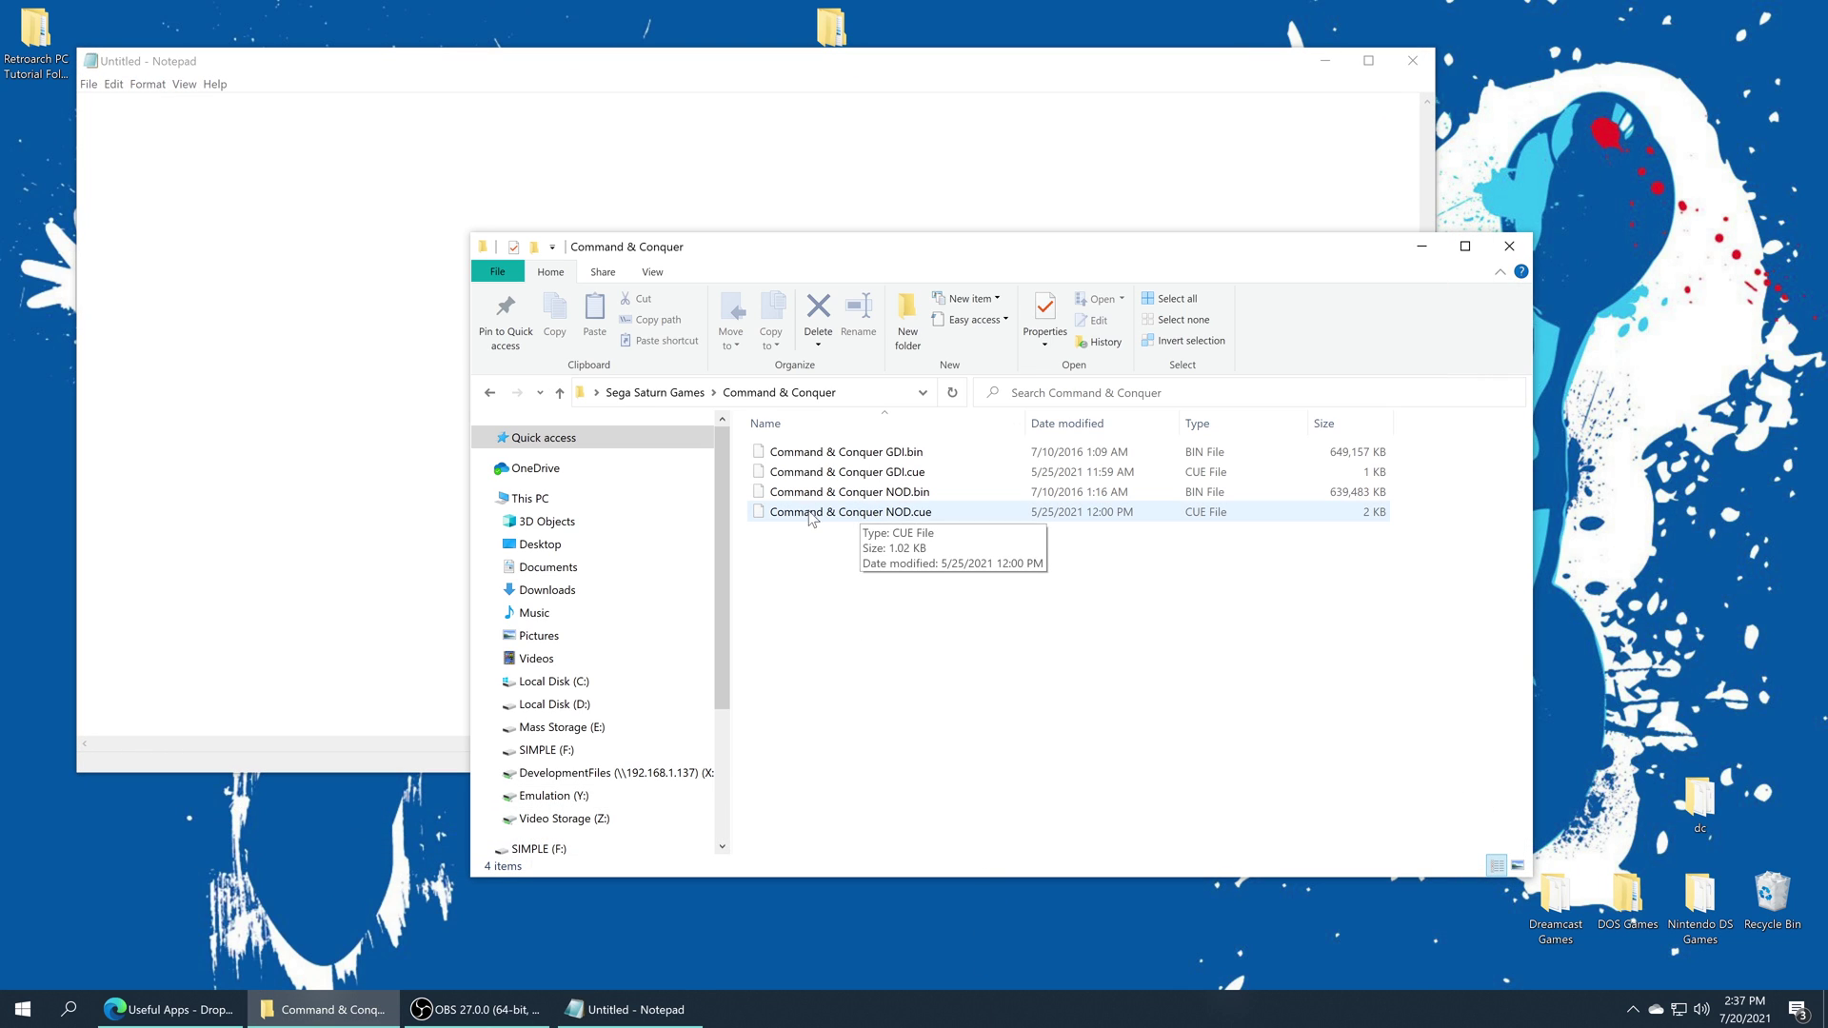
{"action": "left_click_drag", "start_coordinate": [811, 516], "coordinate": [733, 162]}
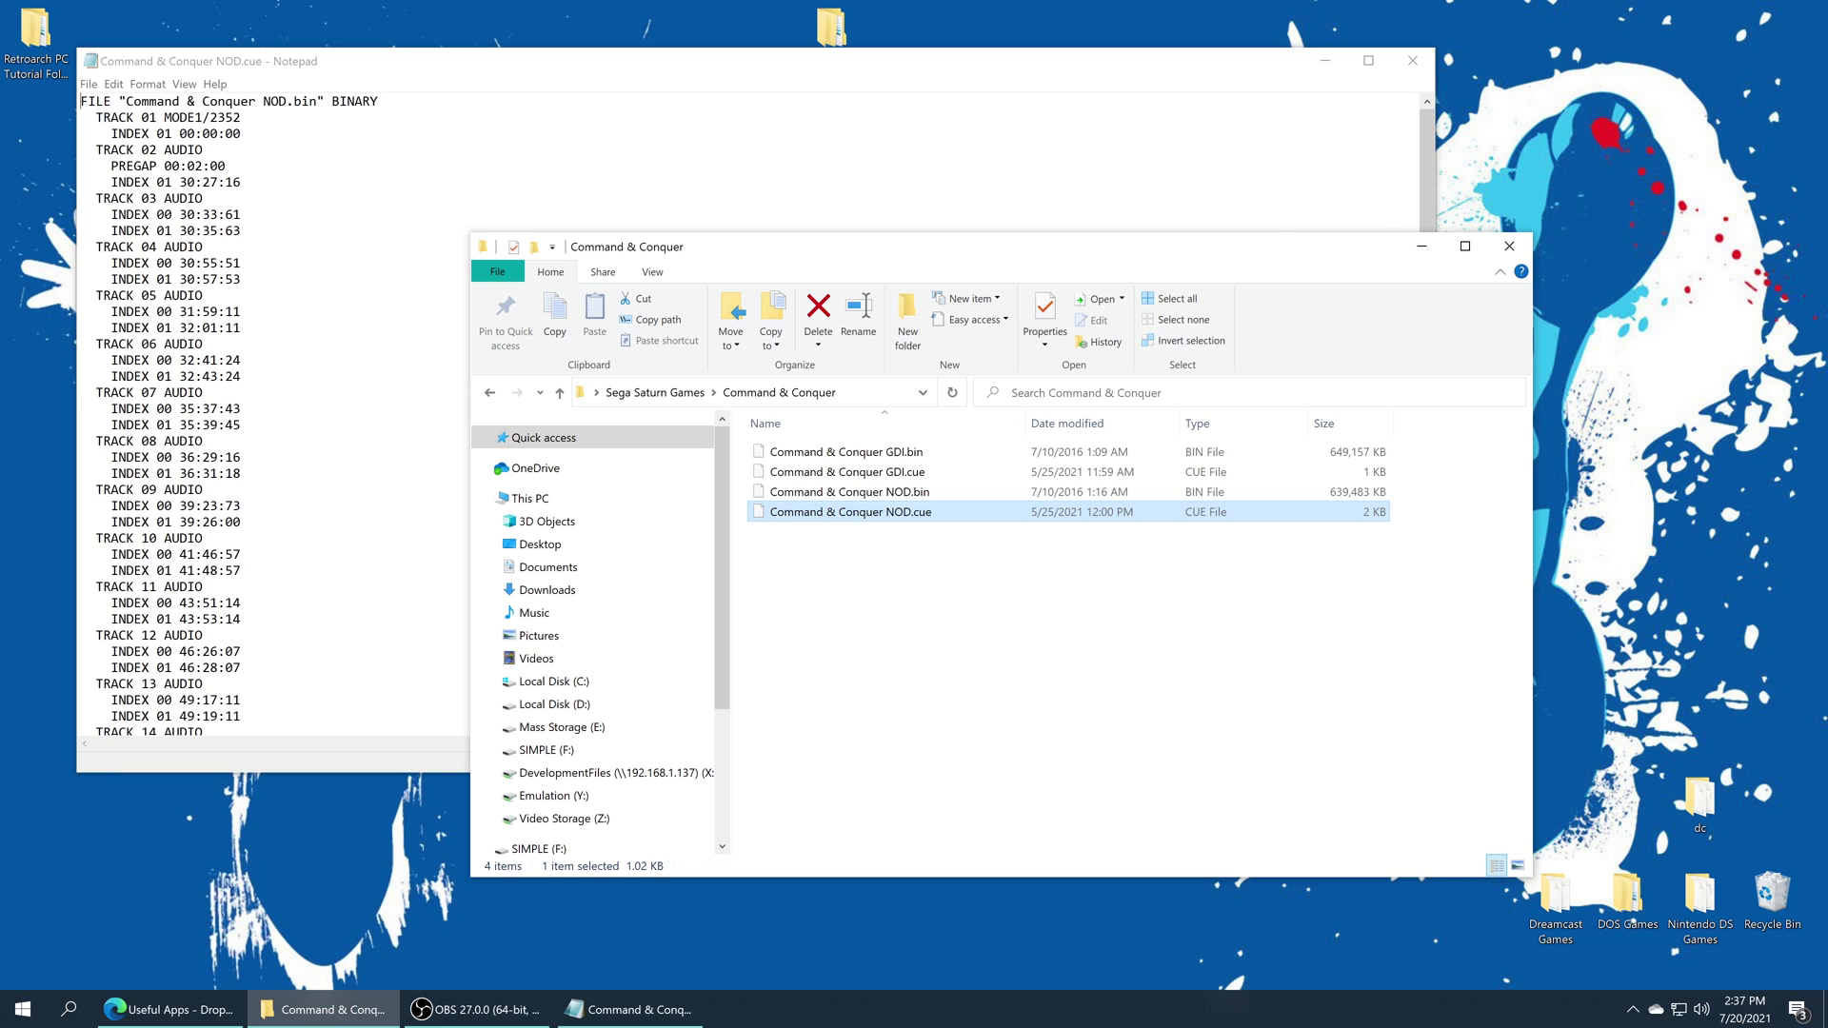
Close the cue file and return to the Sega Saturn Games folder.
{"action": "left_click", "coordinate": [1411, 60]}
{"action": "left_click", "coordinate": [970, 655]}
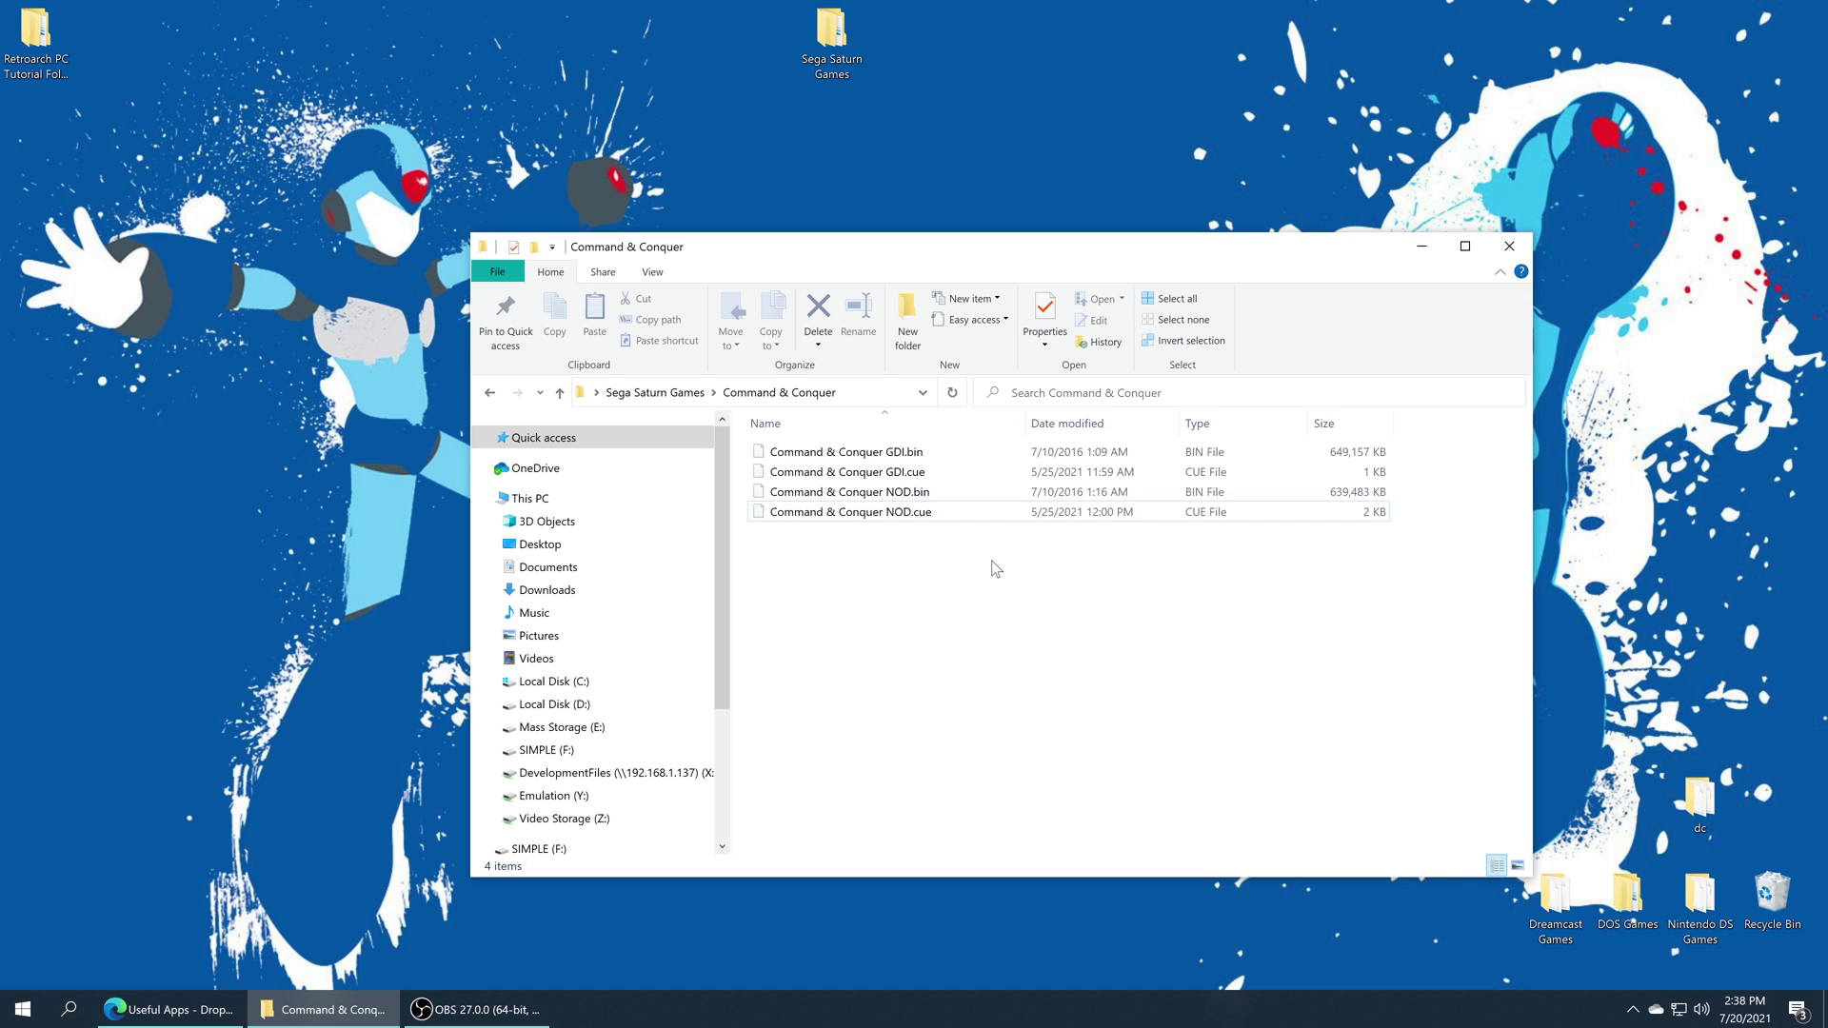
{"action": "key", "text": "BackSpace"}
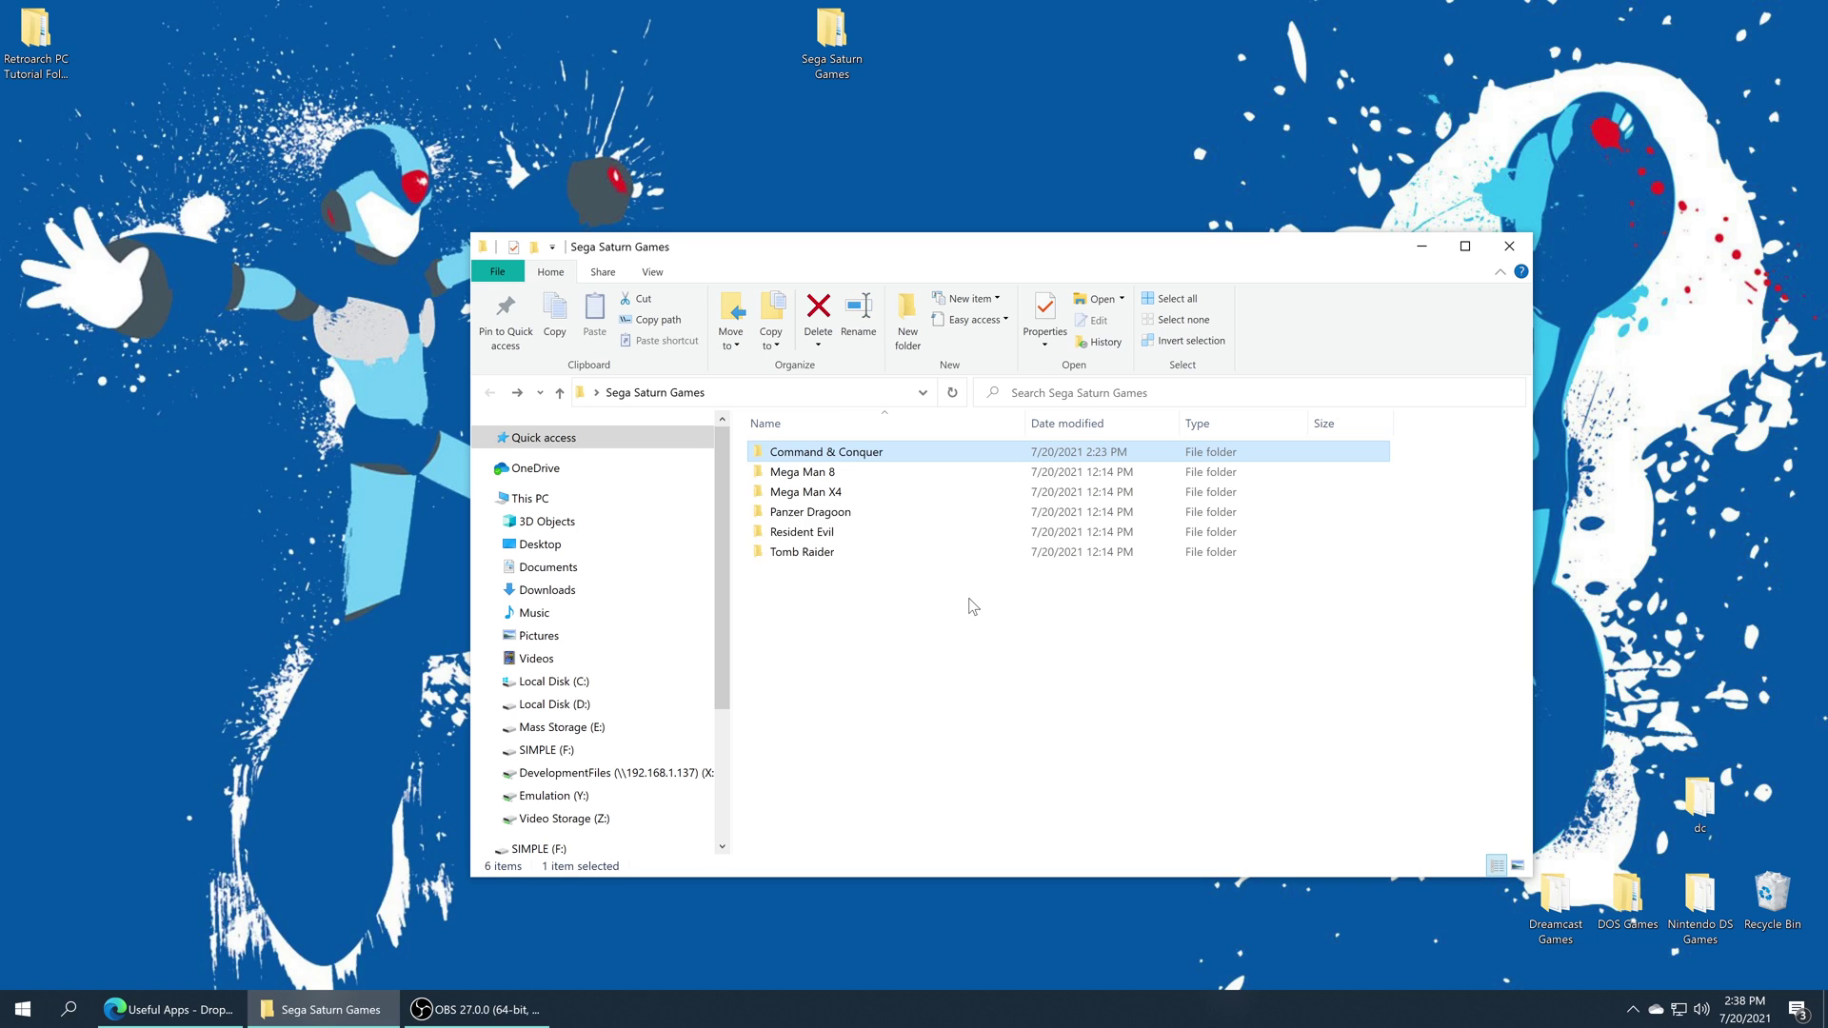
Open the Panzer Dragoon folder and examine its set of numbered track .bin files.
{"action": "double_click", "coordinate": [947, 513]}
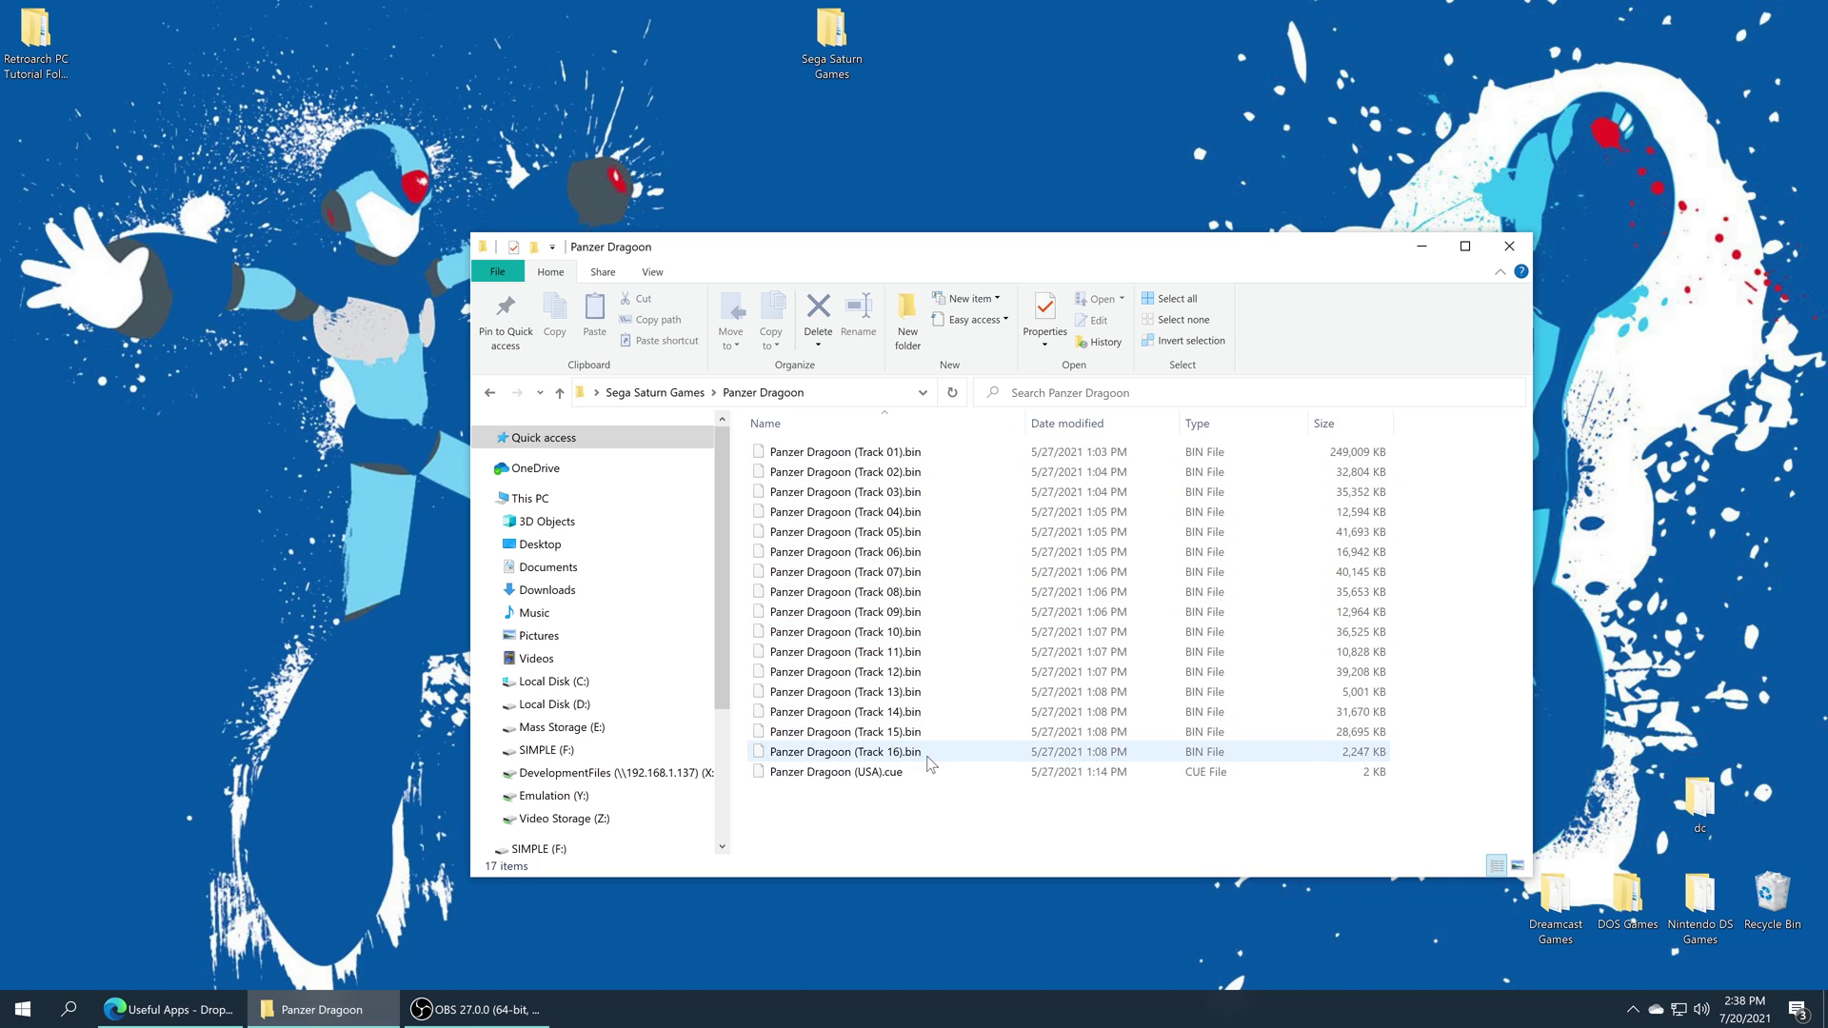
{"action": "left_click_drag", "start_coordinate": [967, 453], "coordinate": [923, 749]}
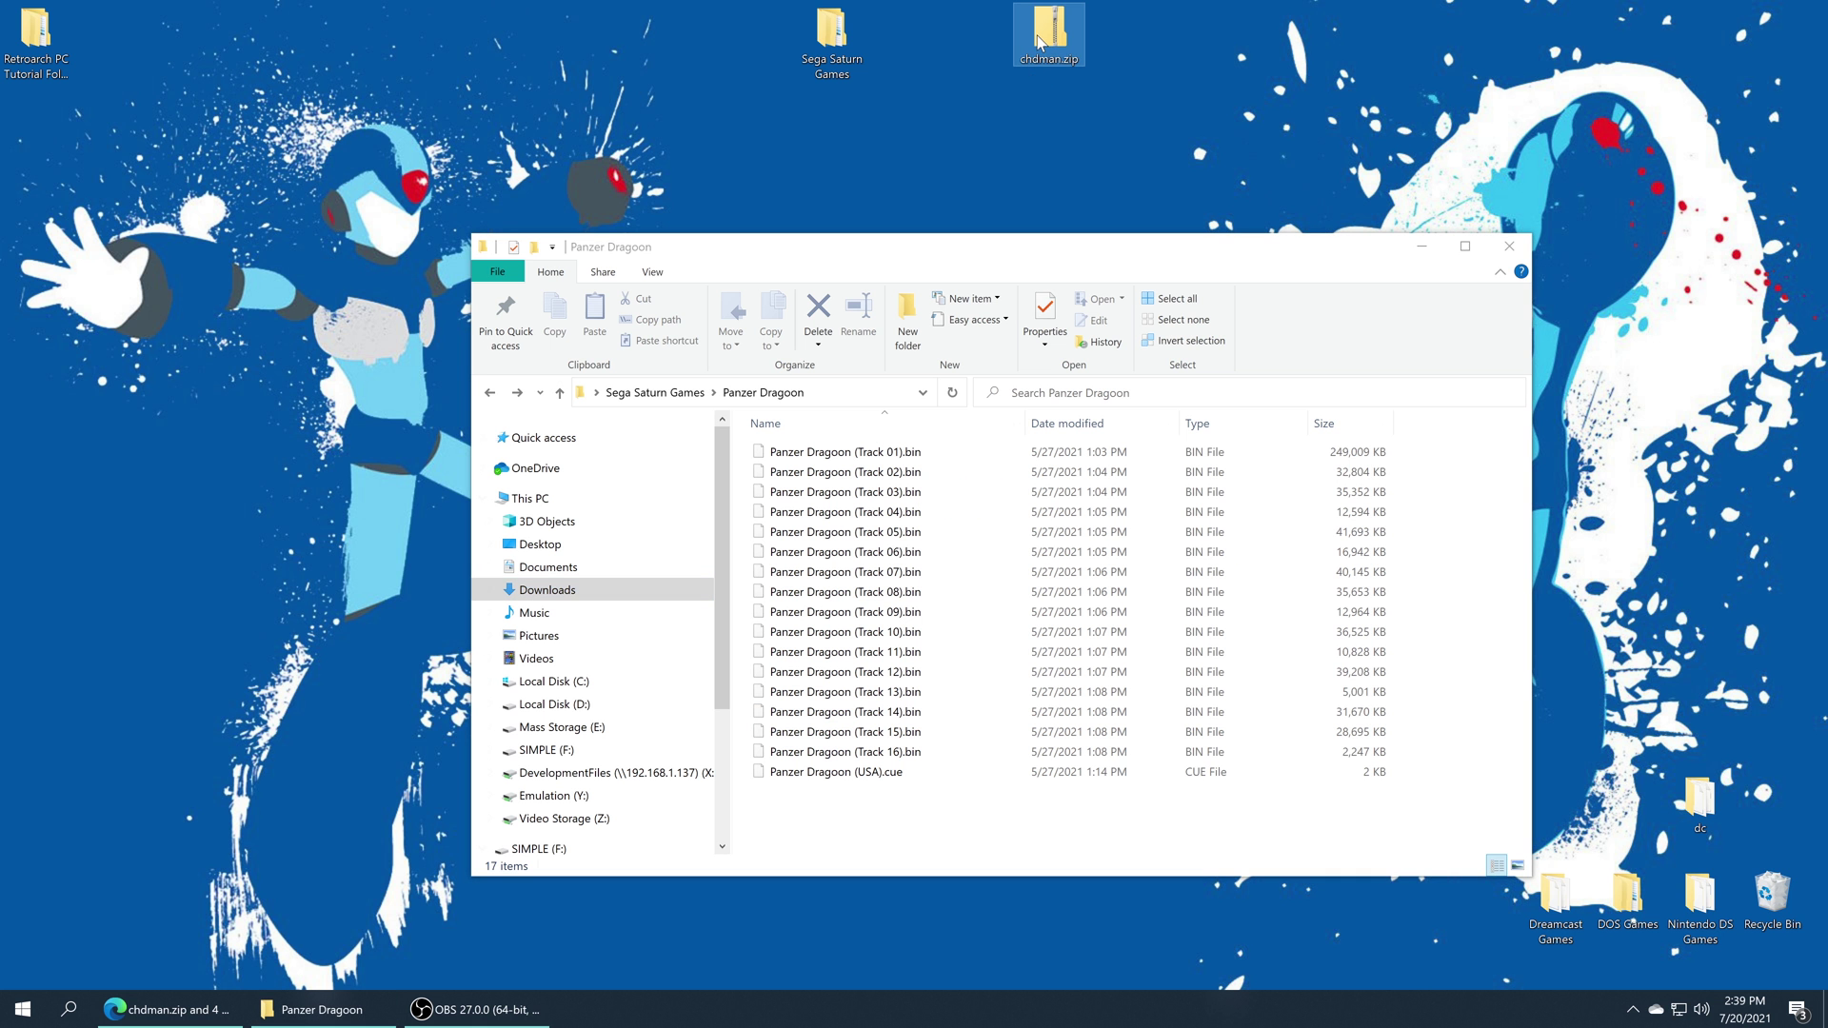
Extract chdman.zip on the desktop into its own chdman folder using 7-Zip.
{"action": "right_click", "coordinate": [1036, 36]}
{"action": "mouse_move", "coordinate": [1085, 97]}
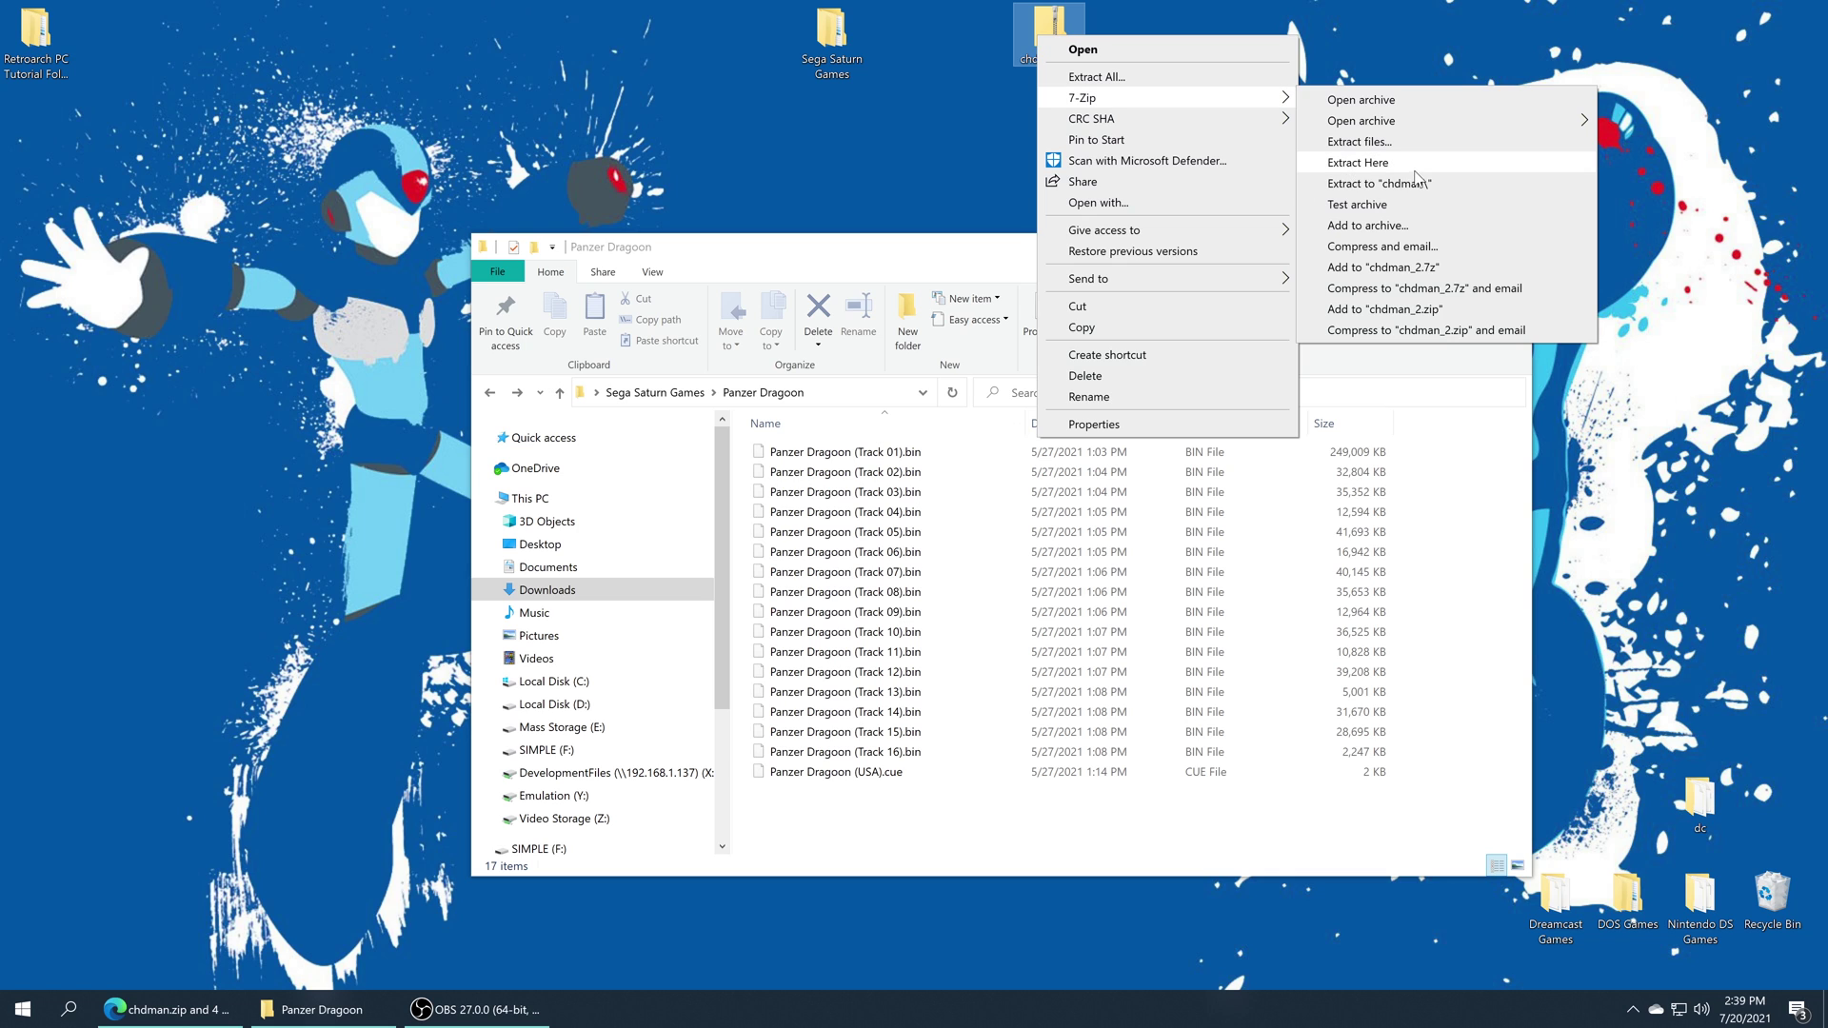
{"action": "left_click", "coordinate": [1418, 184]}
{"action": "left_click", "coordinate": [796, 120]}
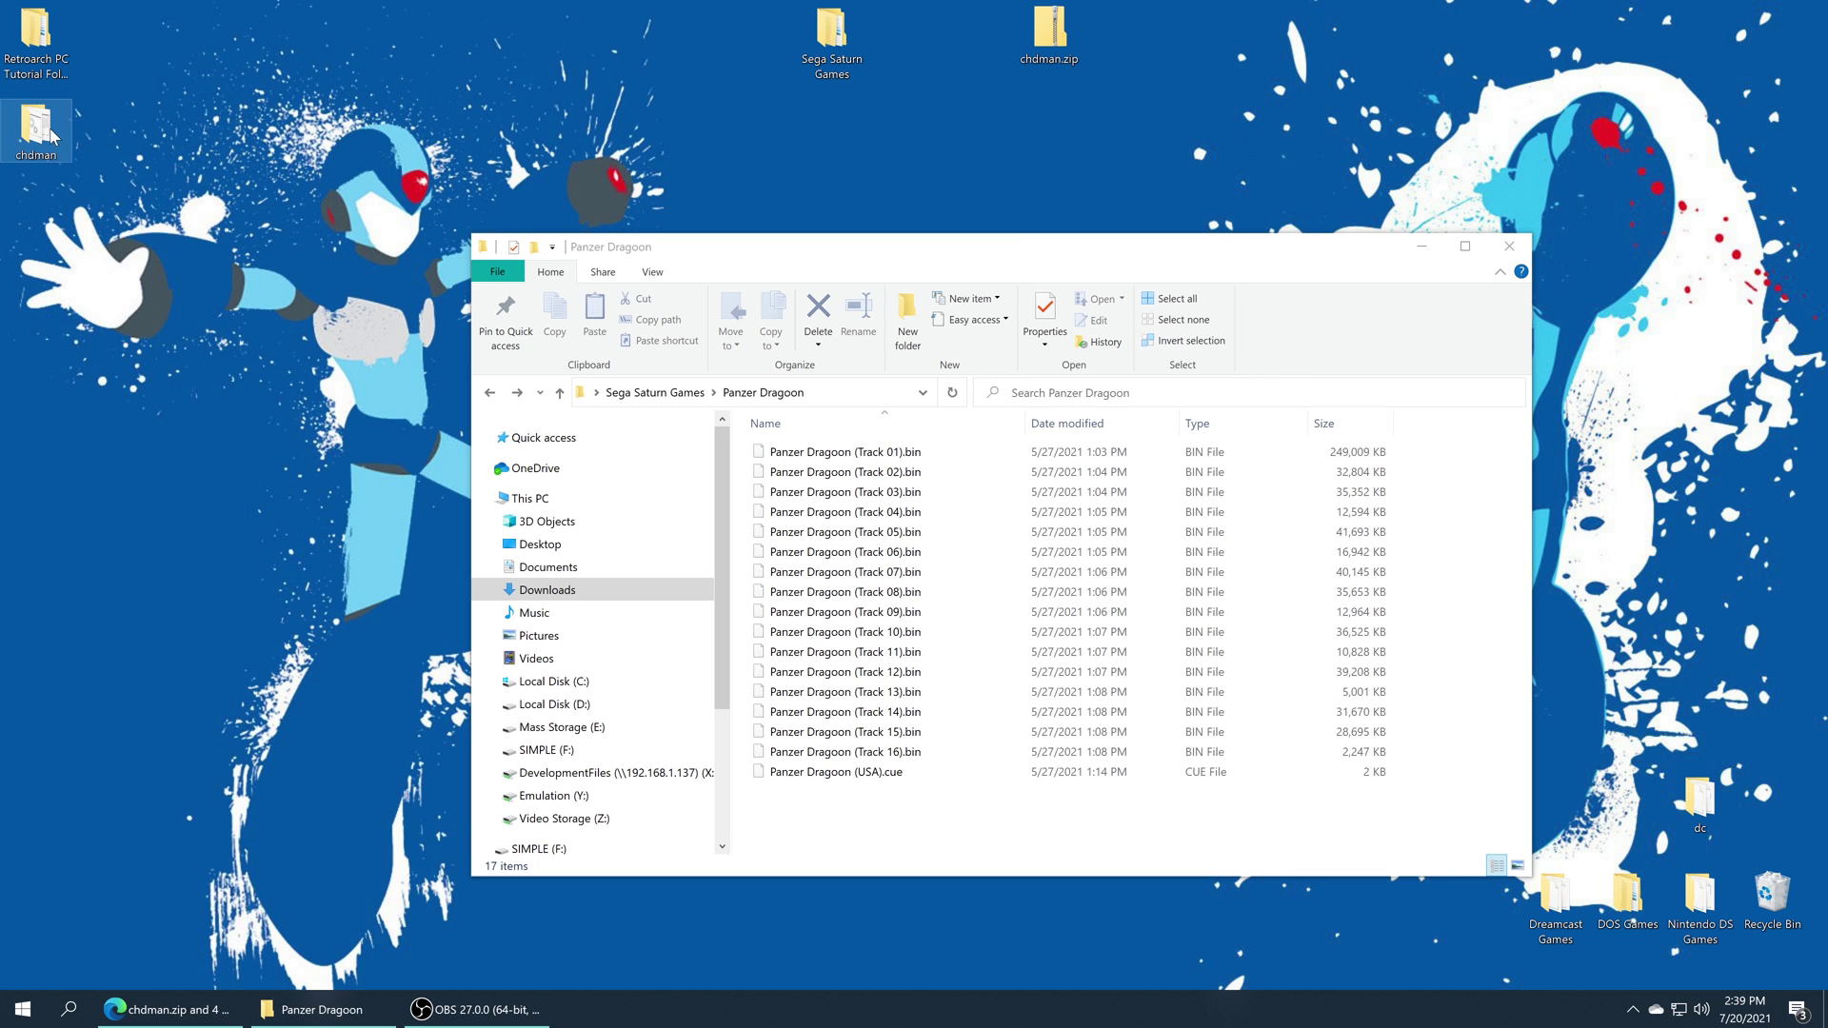
Move the three files from the chdman folder into the Panzer Dragoon folder and run Cue or GDI to CHD.bat there.
{"action": "double_click", "coordinate": [49, 133]}
{"action": "left_click_drag", "start_coordinate": [908, 284], "coordinate": [1327, 284]}
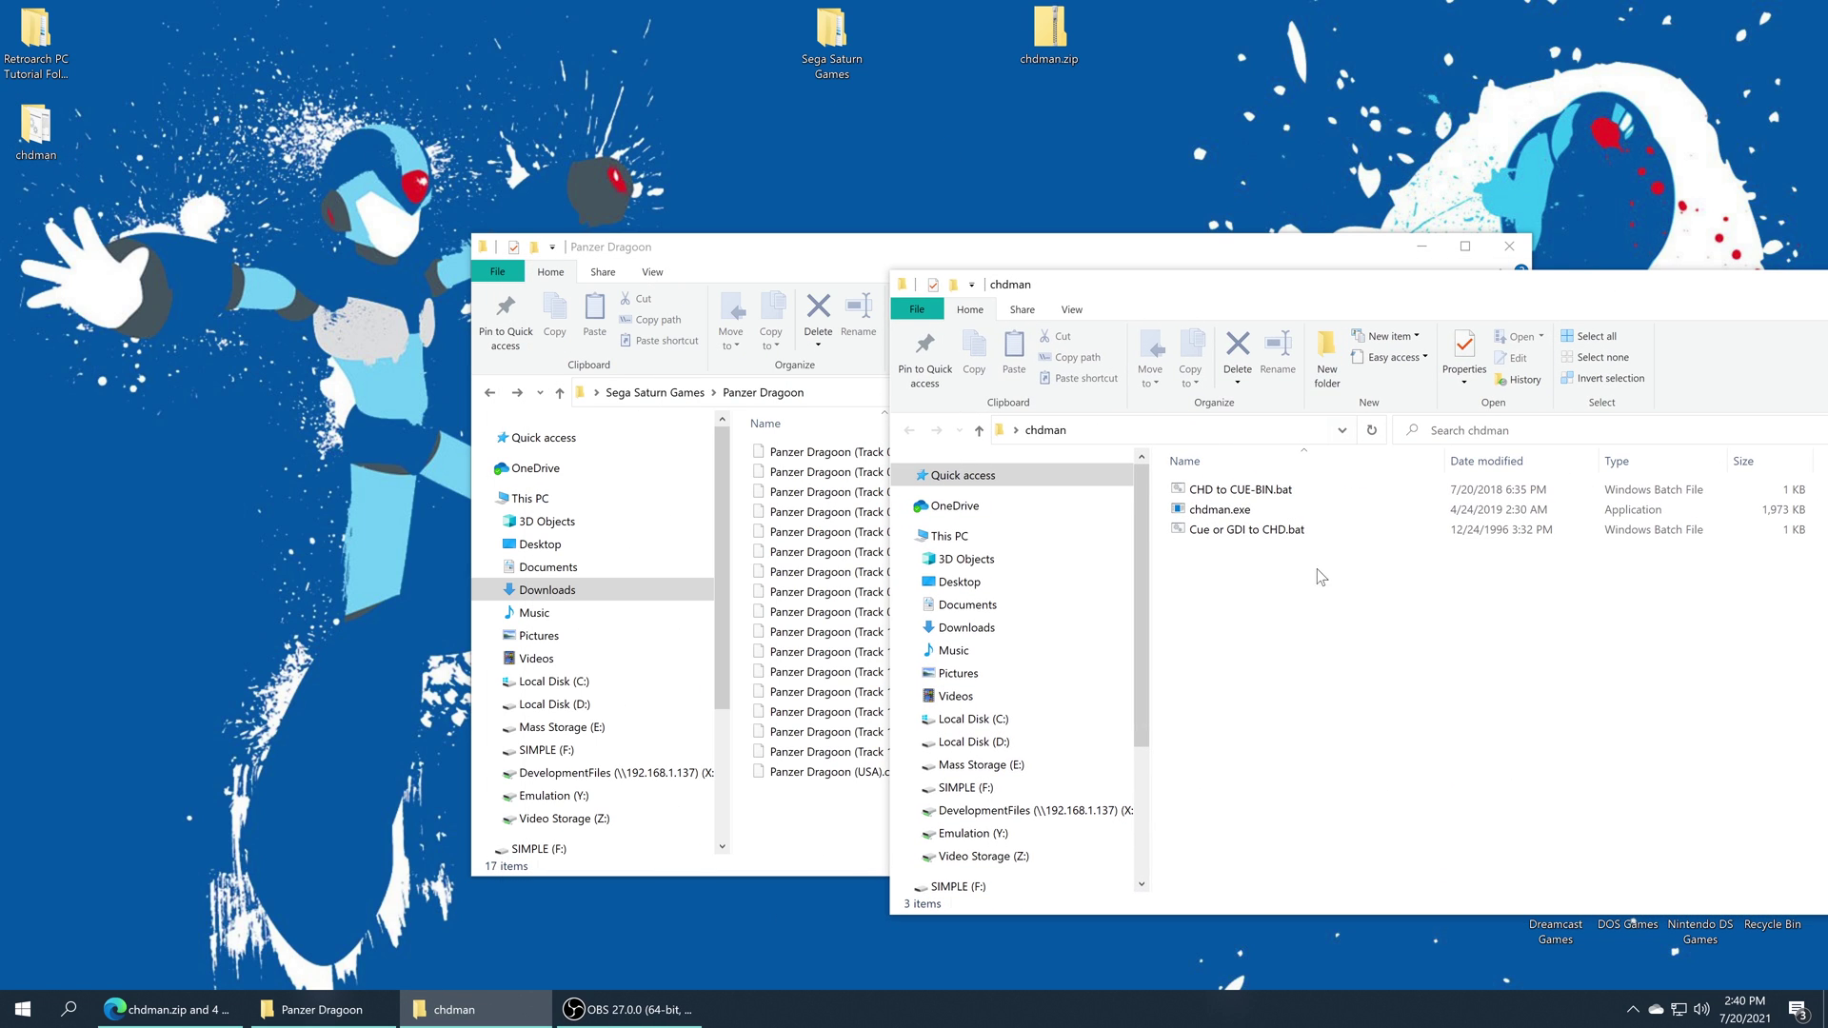
{"action": "left_click_drag", "start_coordinate": [1317, 581], "coordinate": [828, 845]}
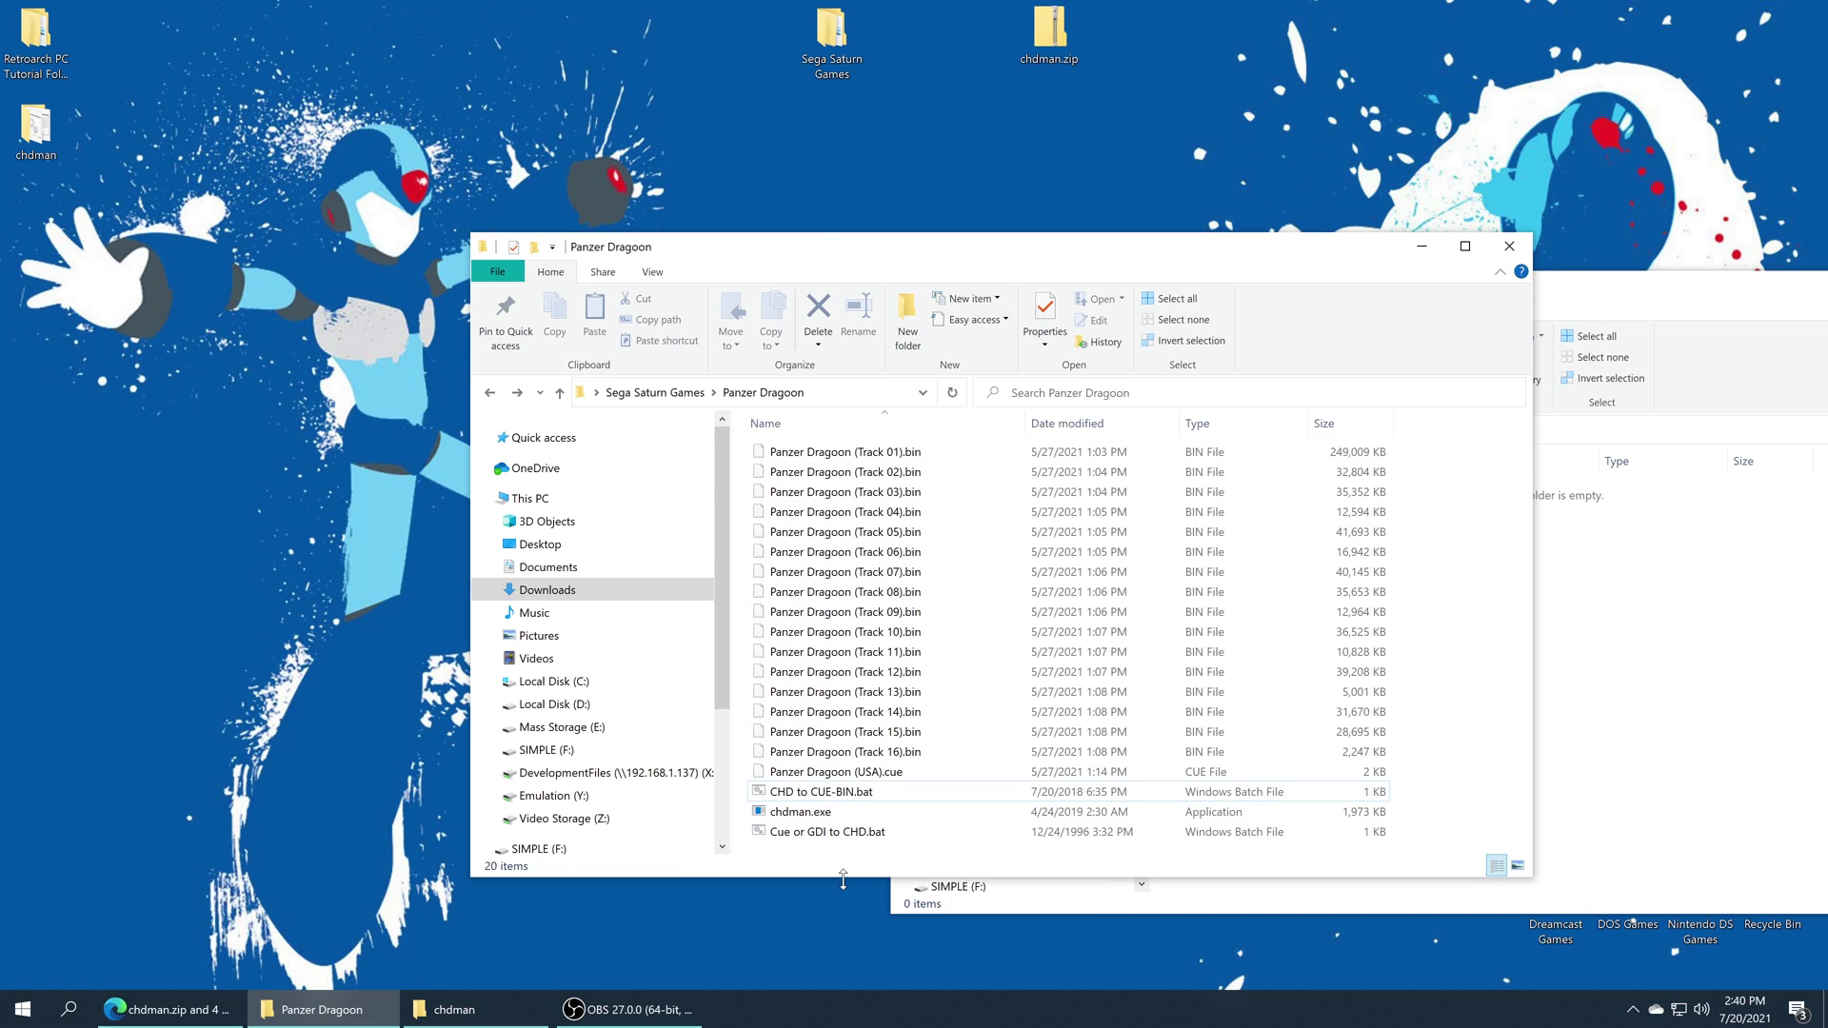
{"action": "double_click", "coordinate": [865, 833]}
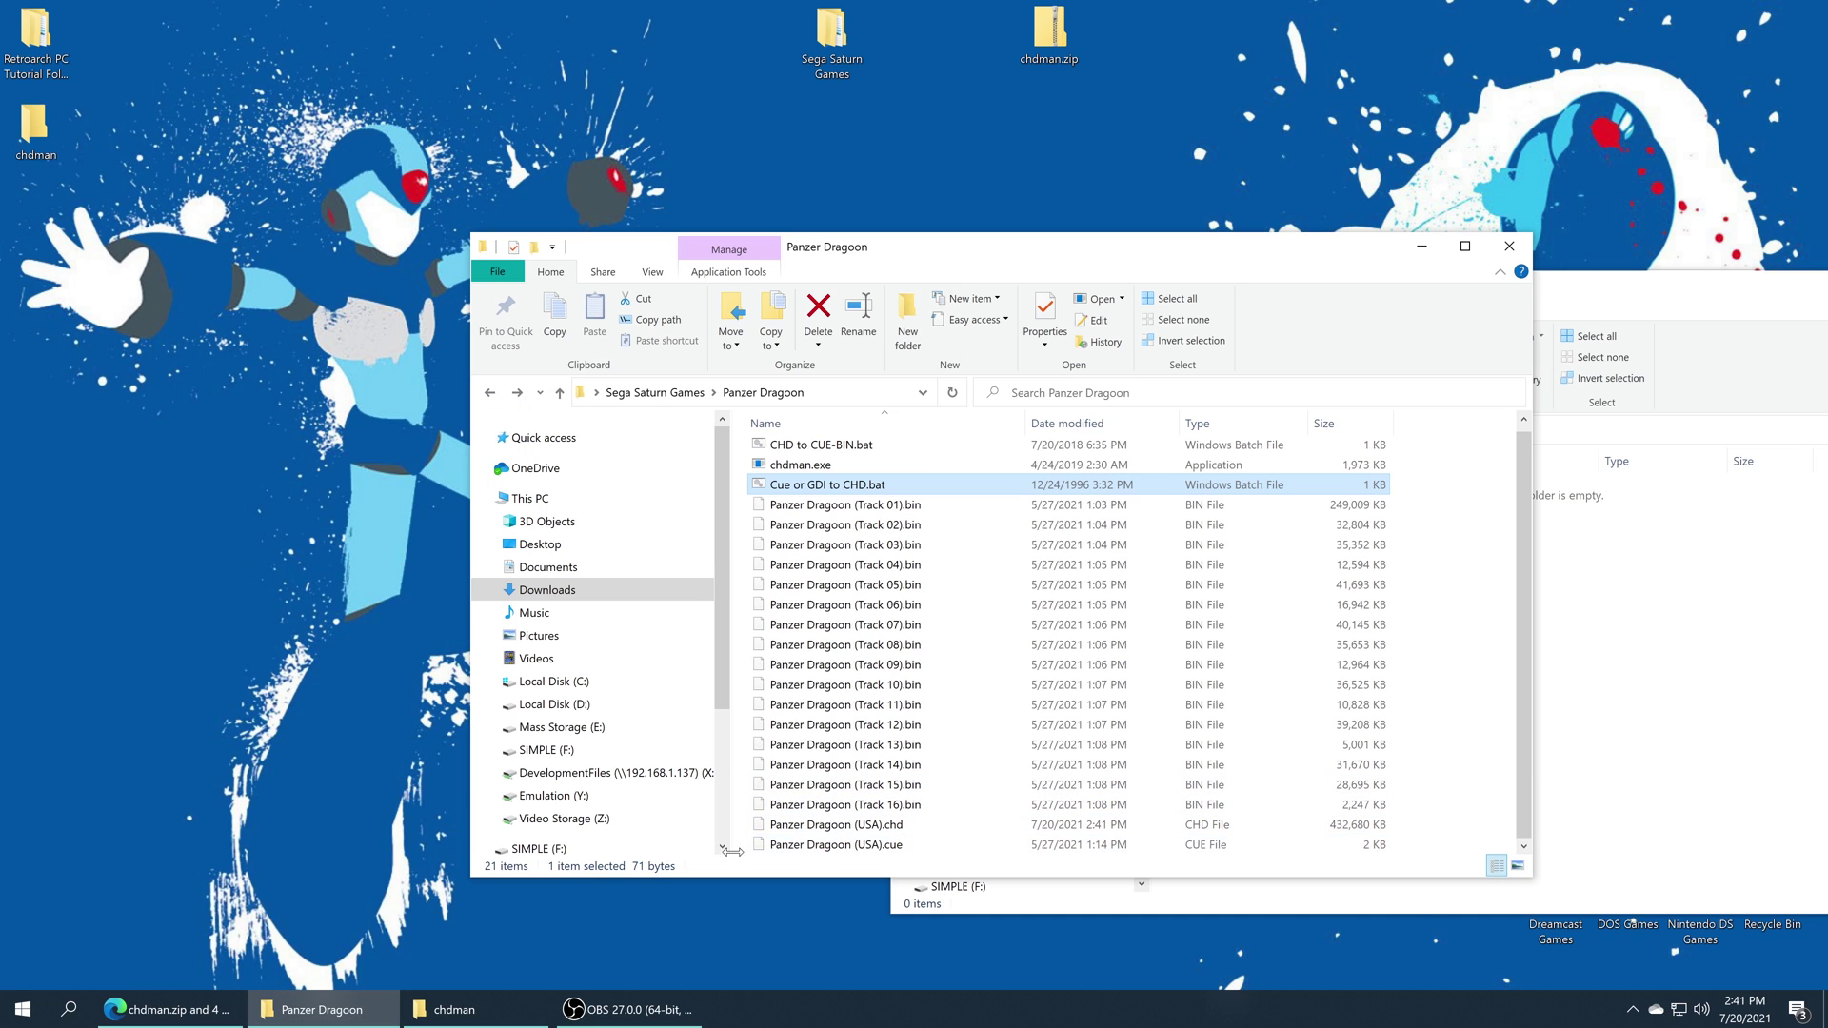
Delete the bin tracks, chdman files and cue file, keeping only Panzer Dragoon (USA).chd in the folder.
{"action": "left_click_drag", "start_coordinate": [946, 803], "coordinate": [837, 418]}
{"action": "key", "text": "Delete"}
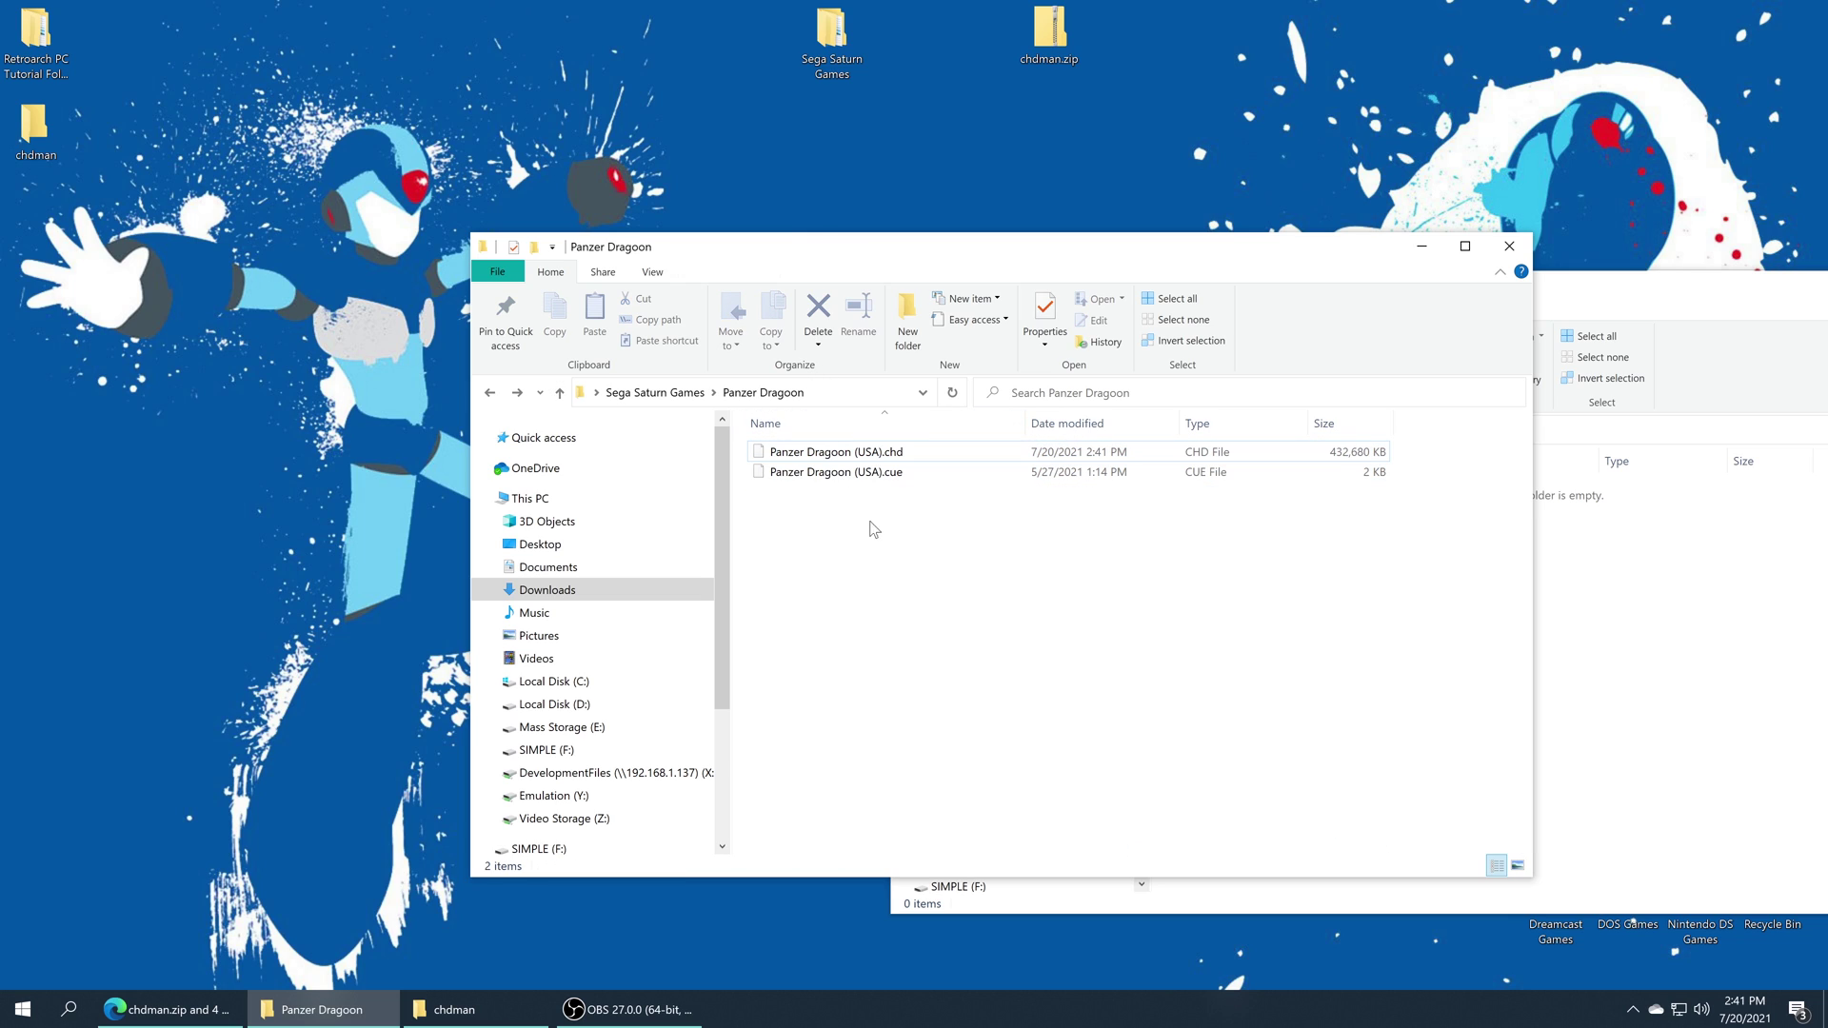
{"action": "left_click", "coordinate": [874, 473]}
{"action": "key", "text": "Delete"}
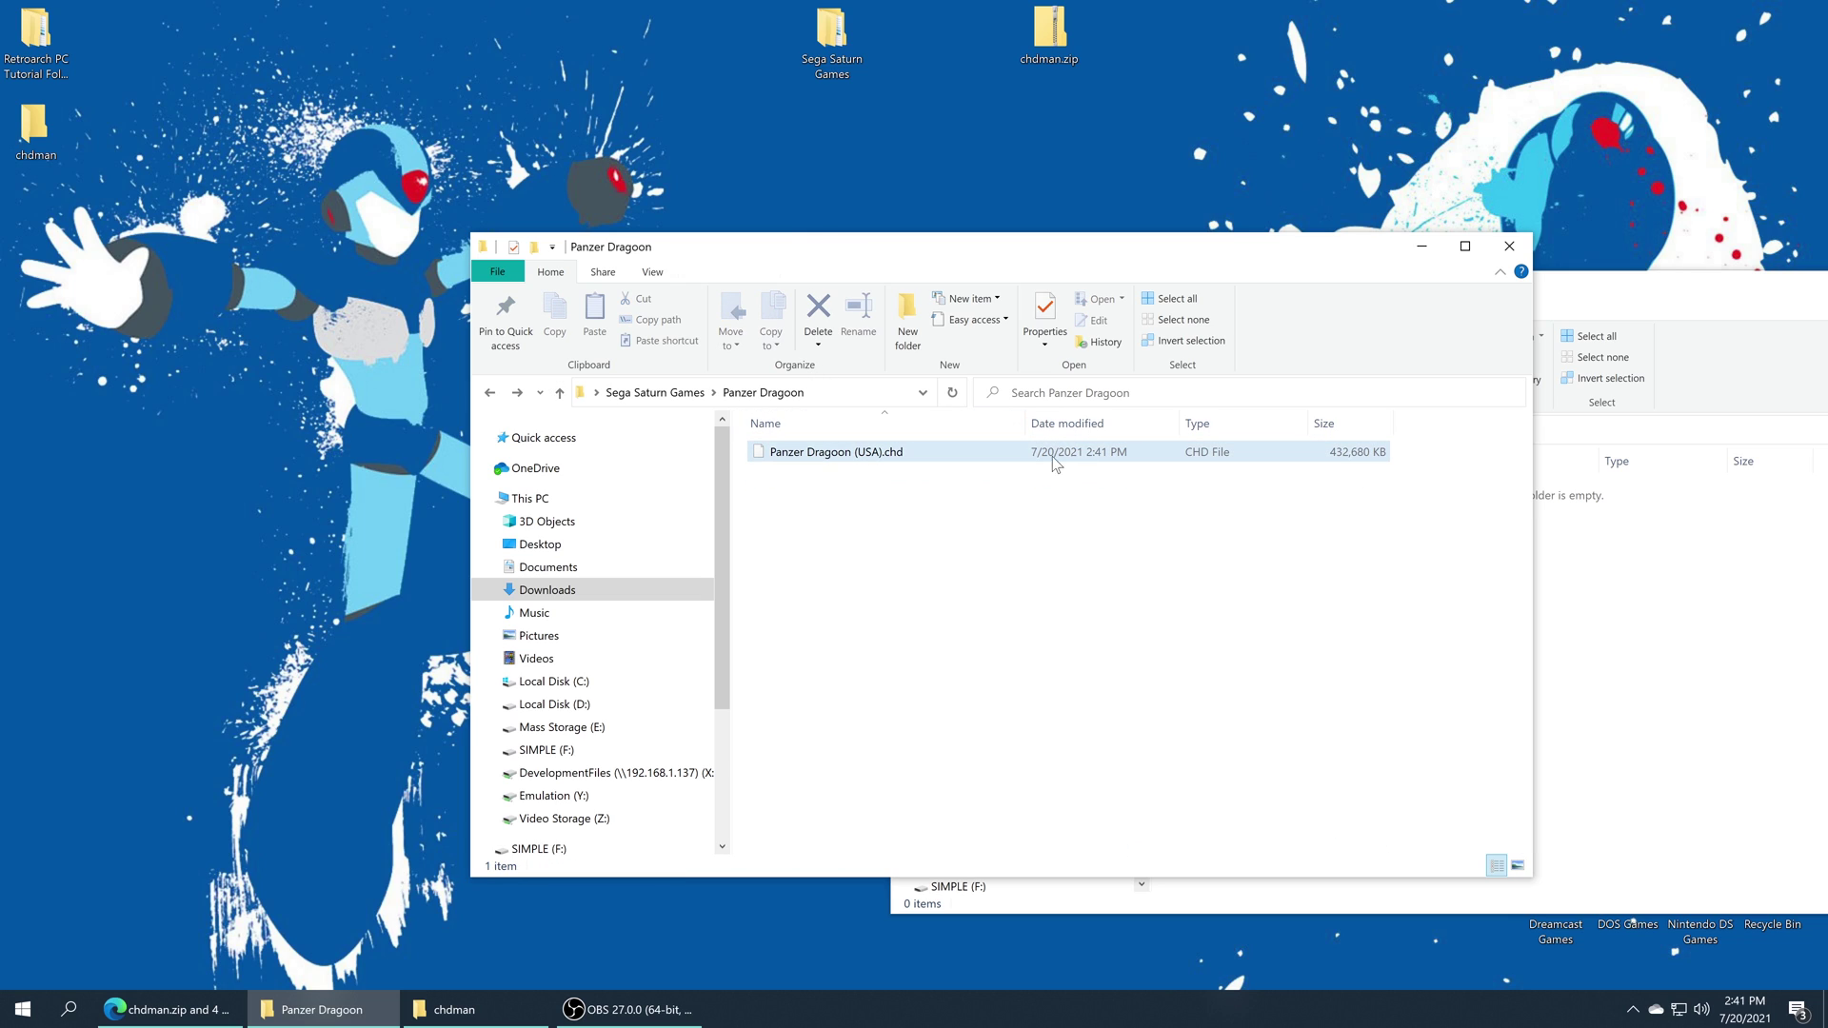
Return to the Sega Saturn Games folder and close its window.
{"action": "left_click", "coordinate": [894, 456]}
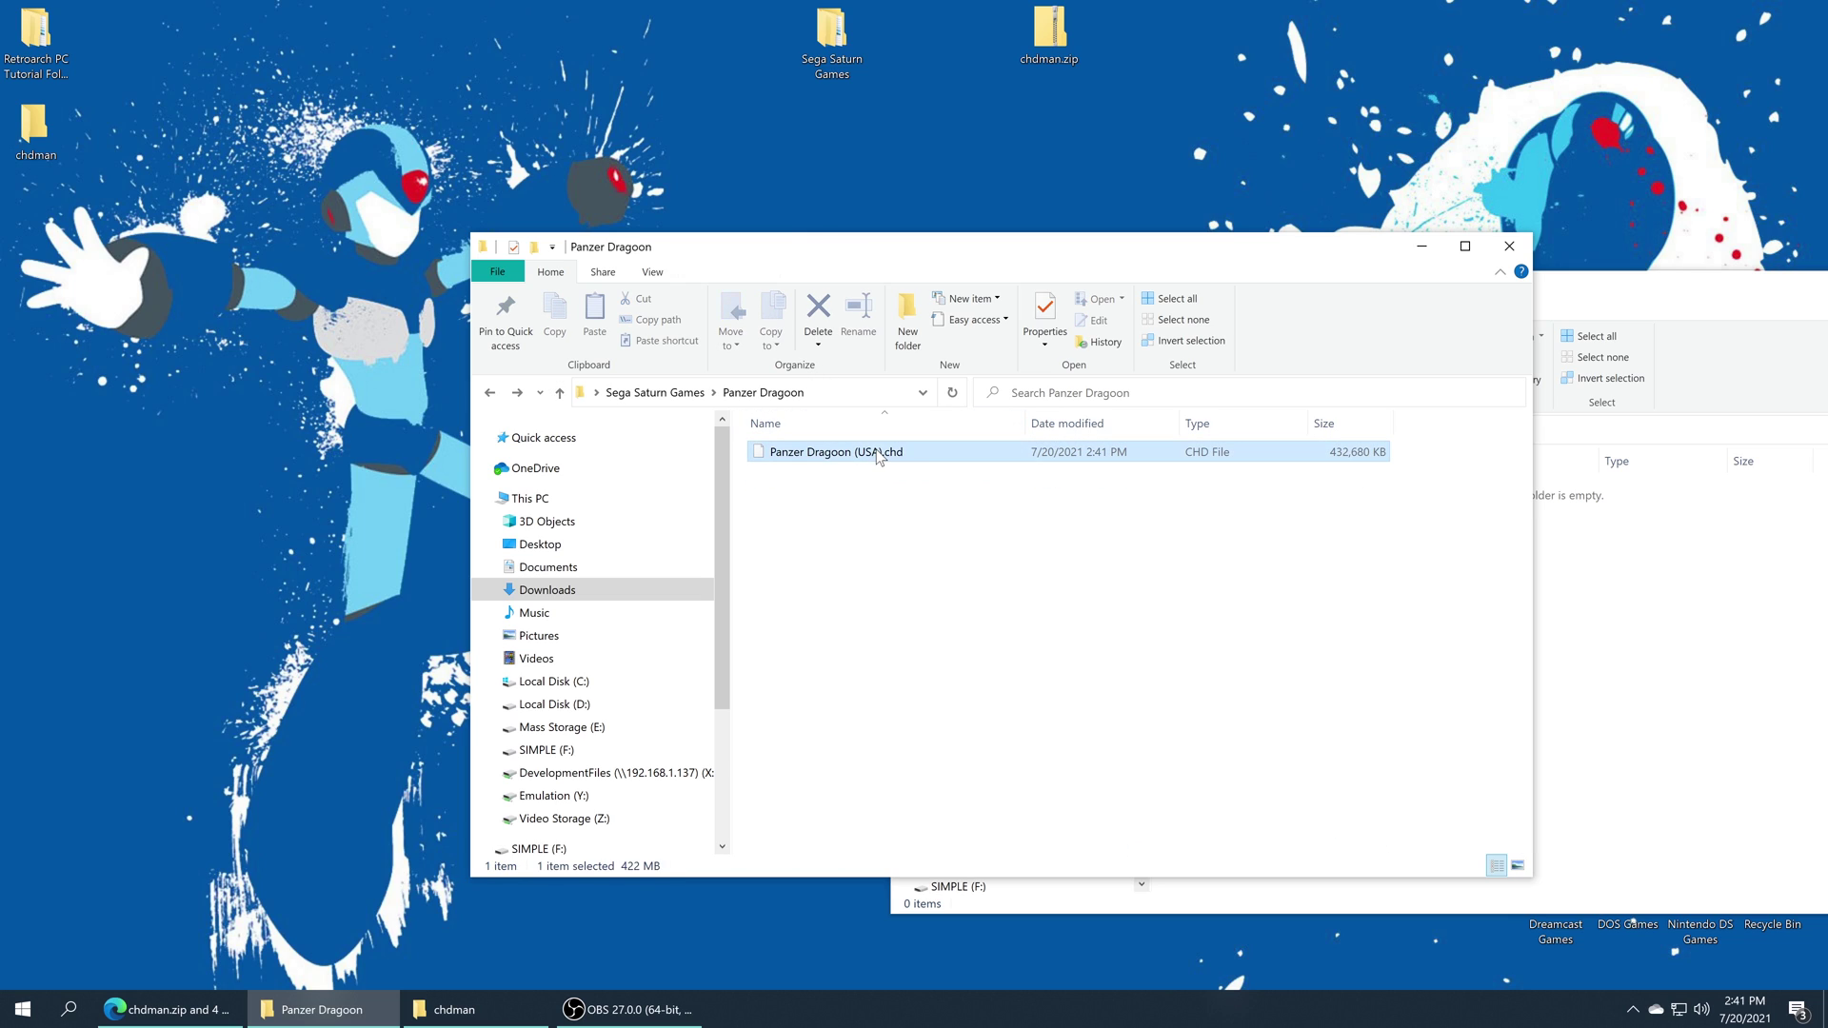
{"action": "left_click", "coordinate": [1054, 511]}
{"action": "key", "text": "BackSpace"}
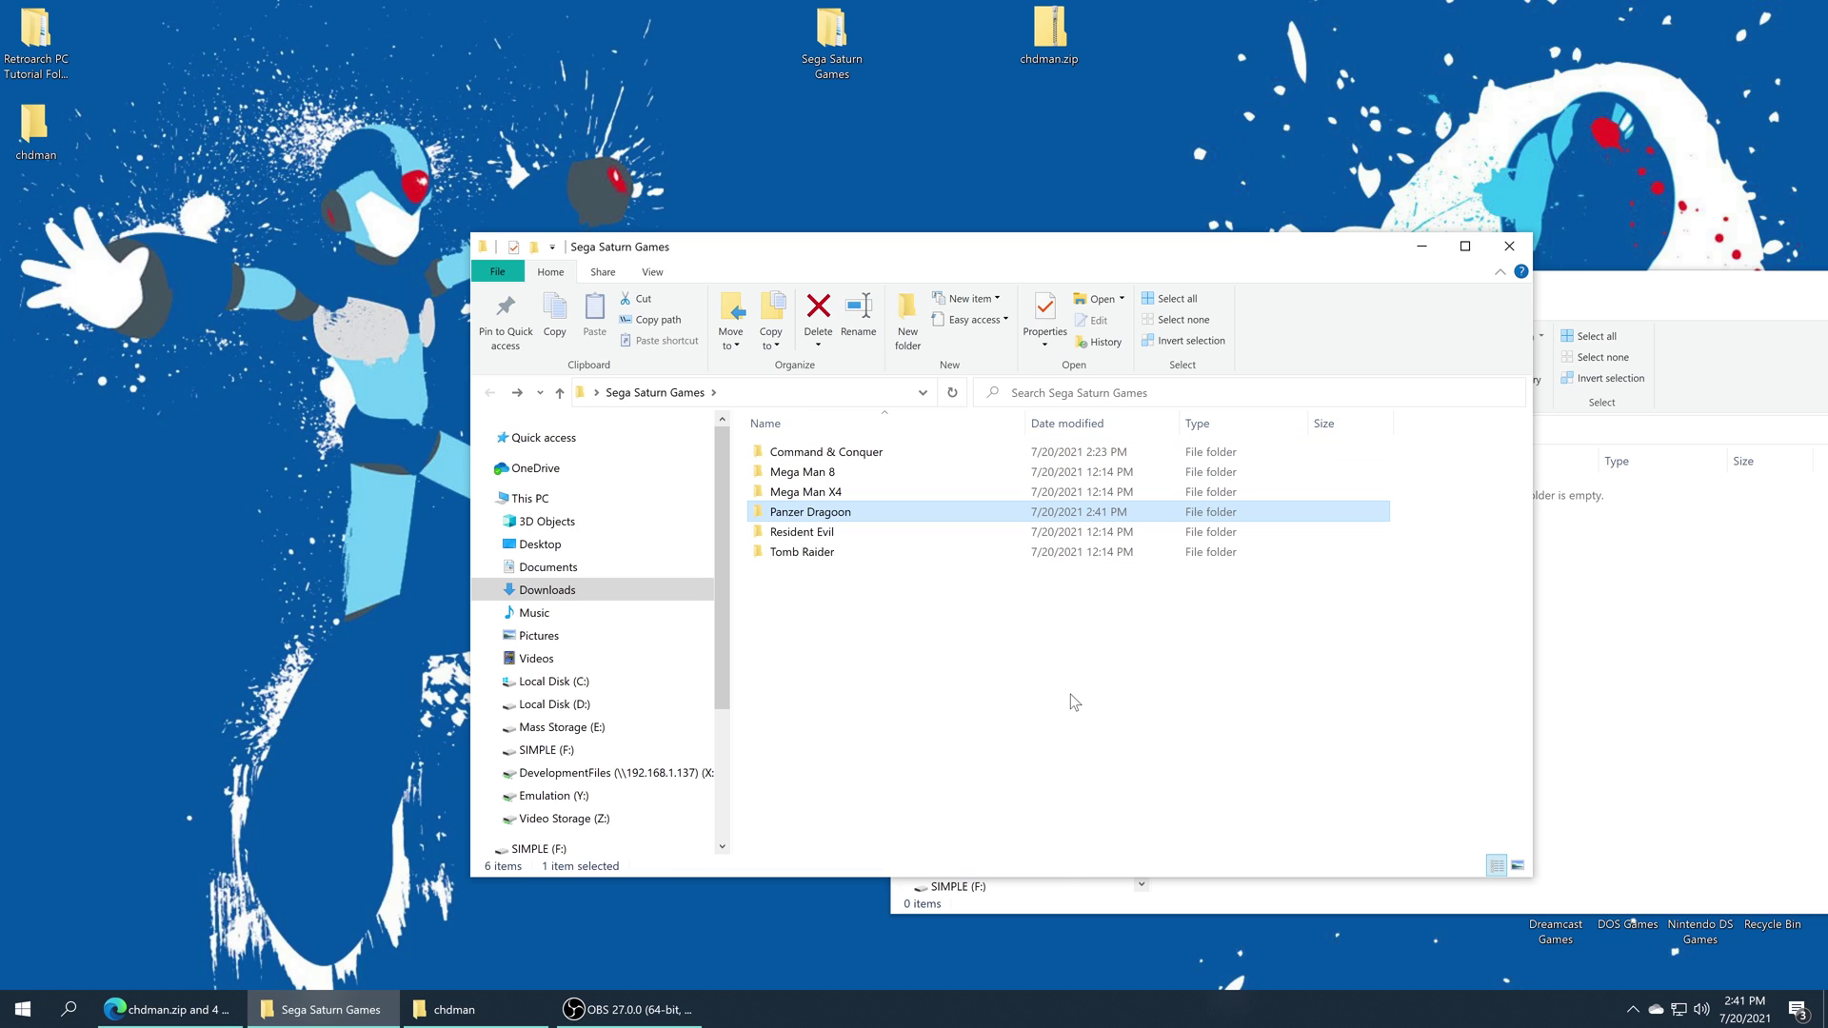
{"action": "left_click", "coordinate": [1510, 251]}
Copy the Sega Saturn Games folder from the desktop to the root of the SIMPLE (F:) drive.
{"action": "left_click_drag", "start_coordinate": [1542, 277], "coordinate": [1171, 225]}
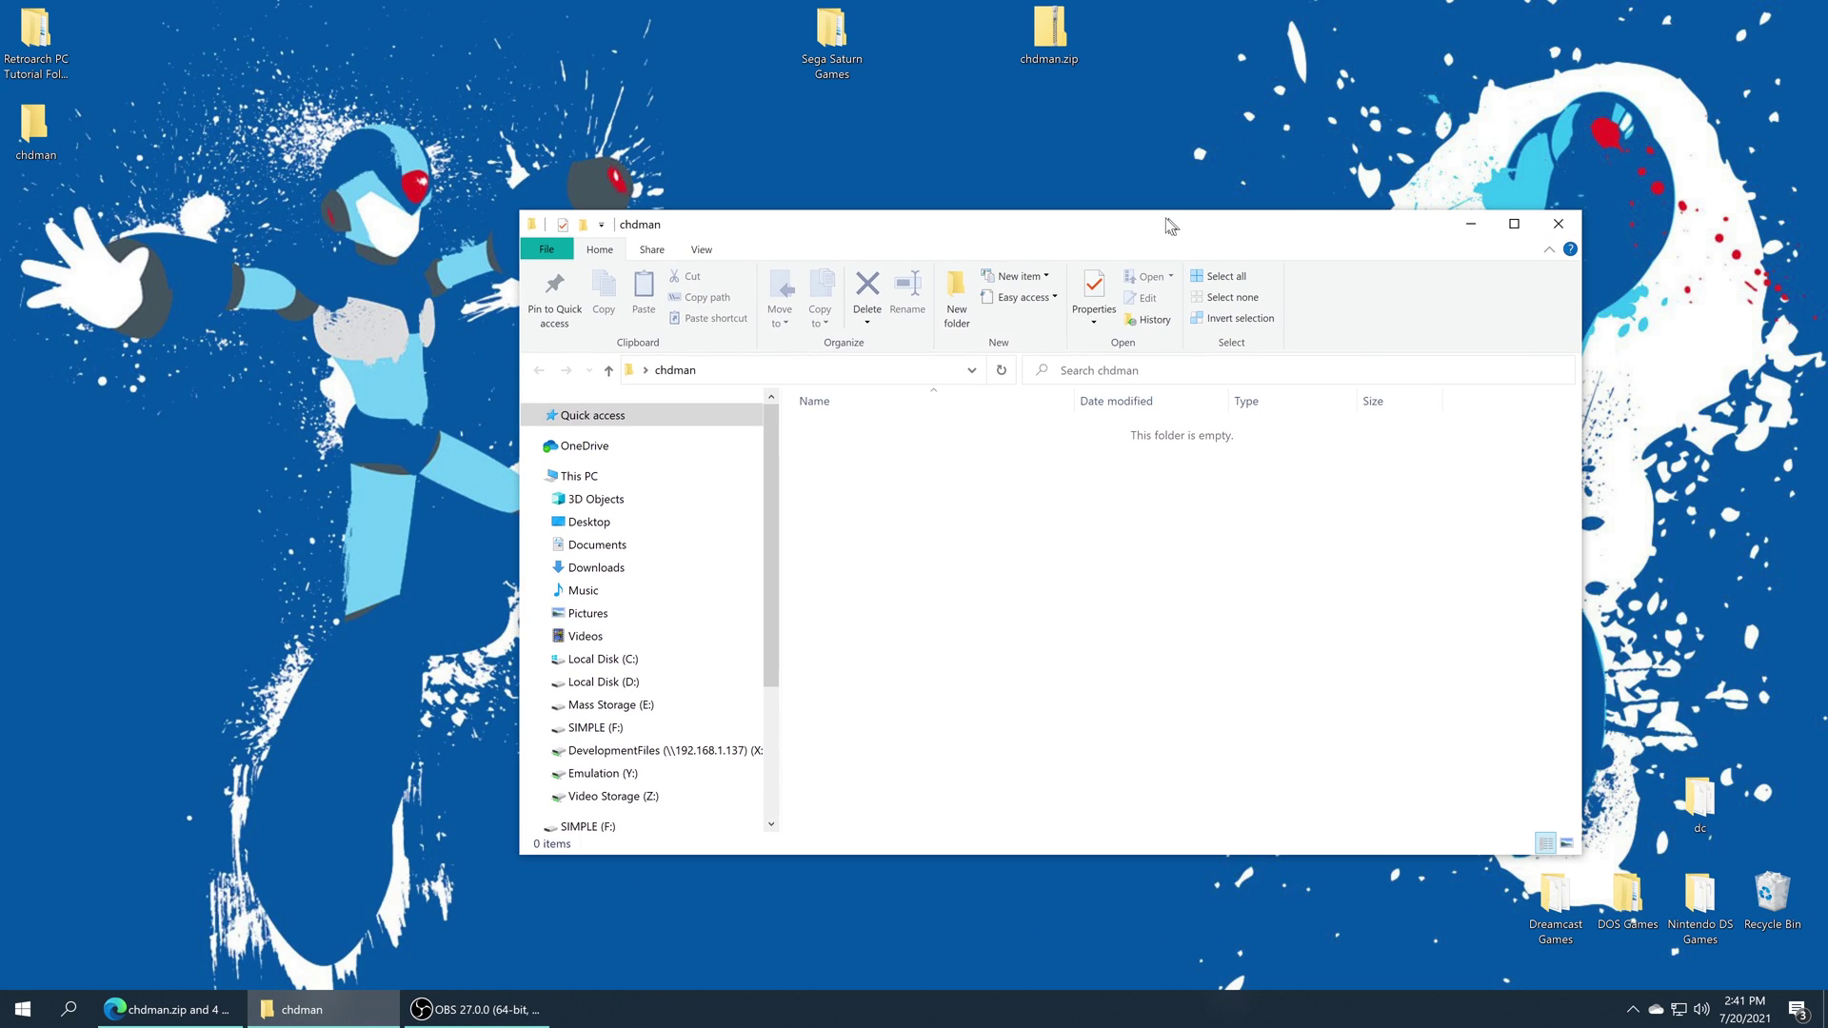
{"action": "left_click", "coordinate": [595, 728]}
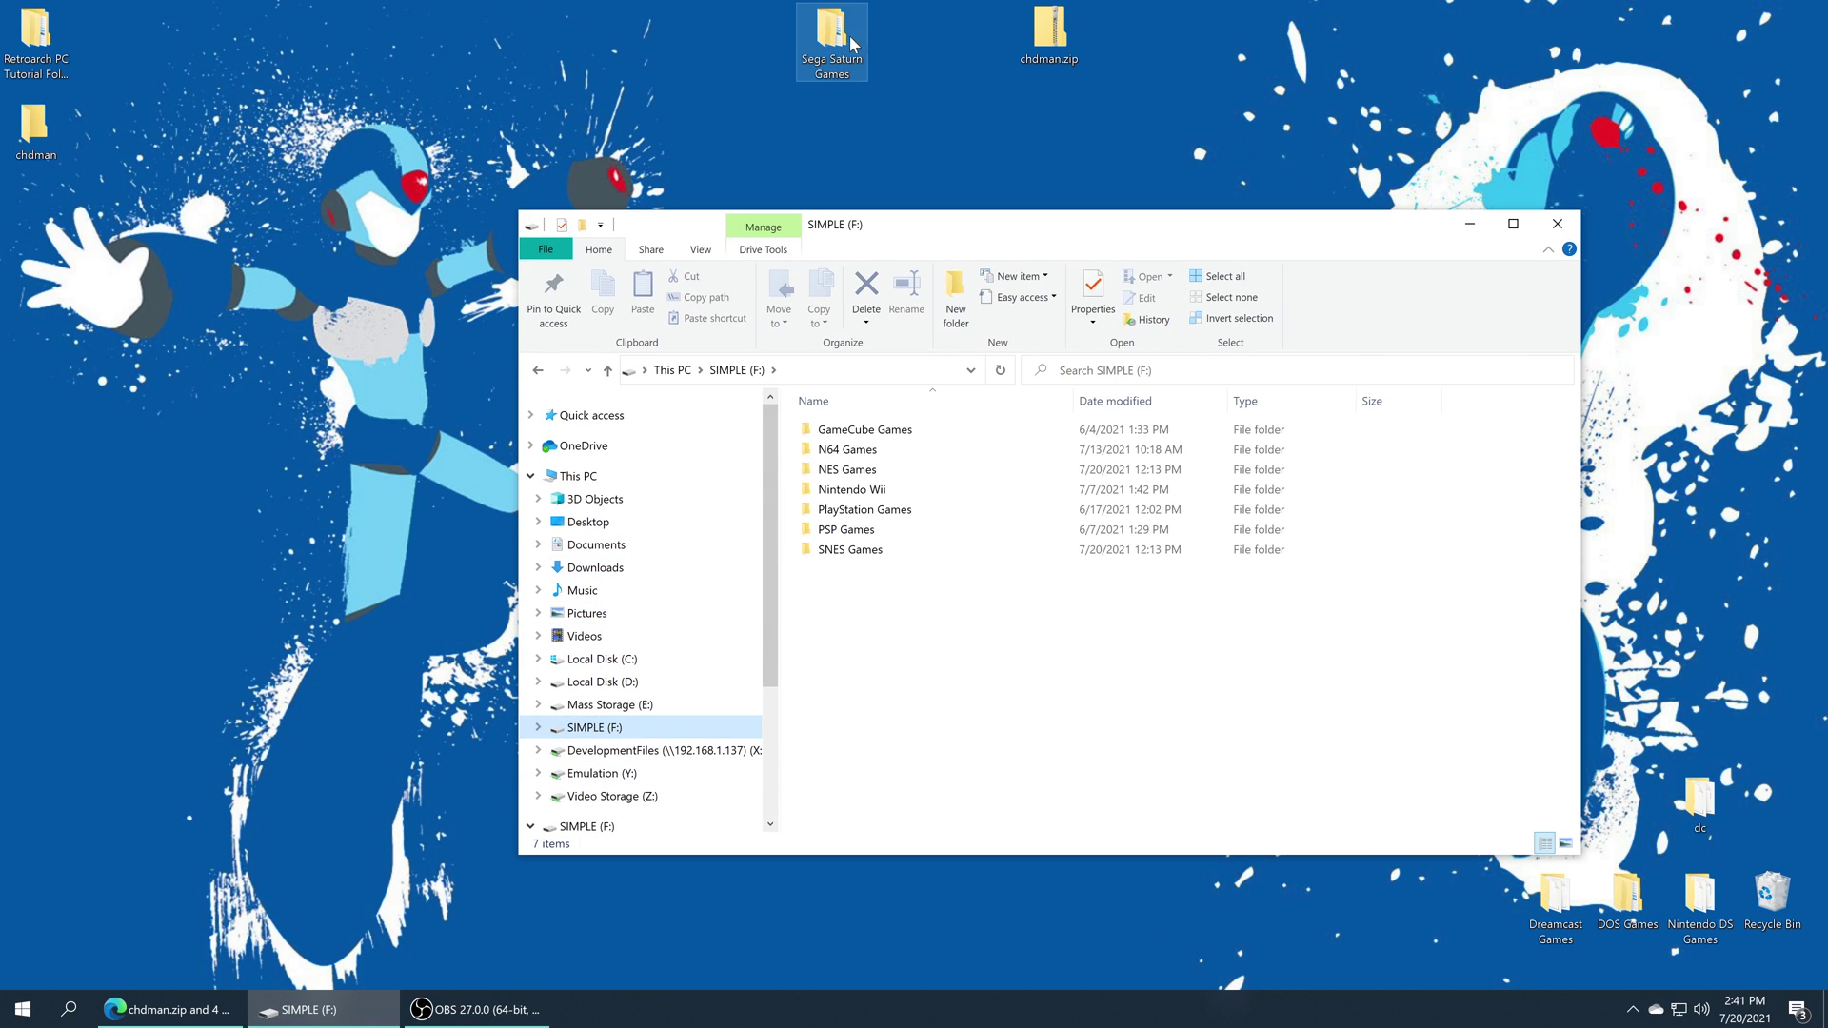
{"action": "left_click_drag", "start_coordinate": [849, 36], "coordinate": [967, 742]}
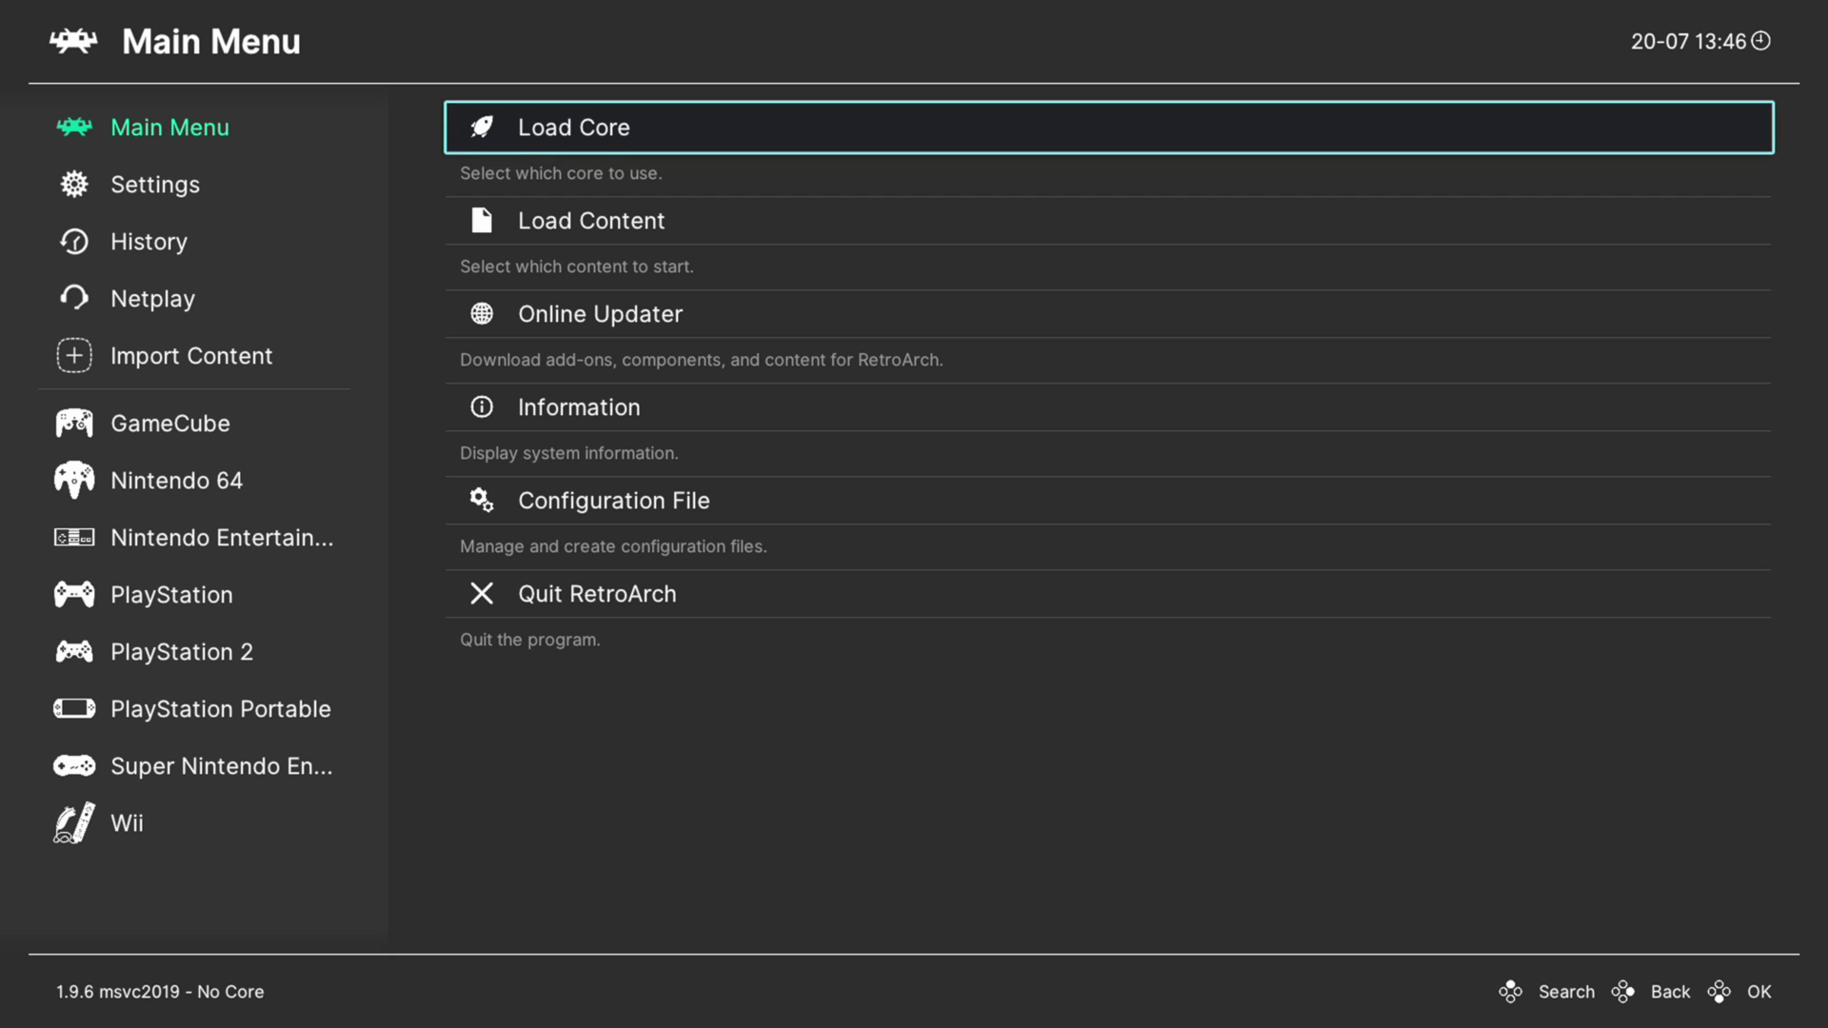
Load the Sega - Saturn (Beetle Saturn) core in RetroArch.
{"action": "key", "text": "Return"}
{"action": "key", "text": "Up"}
{"action": "key", "text": "Up"}
{"action": "key", "text": "Up"}
{"action": "key", "text": "Up"}
{"action": "key", "text": "Up"}
{"action": "key", "text": "Up"}
{"action": "key", "text": "Up"}
{"action": "key", "text": "Up"}
{"action": "key", "text": "Up"}
{"action": "key", "text": "Up"}
{"action": "key", "text": "Up"}
{"action": "key", "text": "Up"}
{"action": "key", "text": "Up"}
{"action": "key", "text": "Up"}
{"action": "key", "text": "Up"}
{"action": "key", "text": "Up"}
{"action": "key", "text": "Up"}
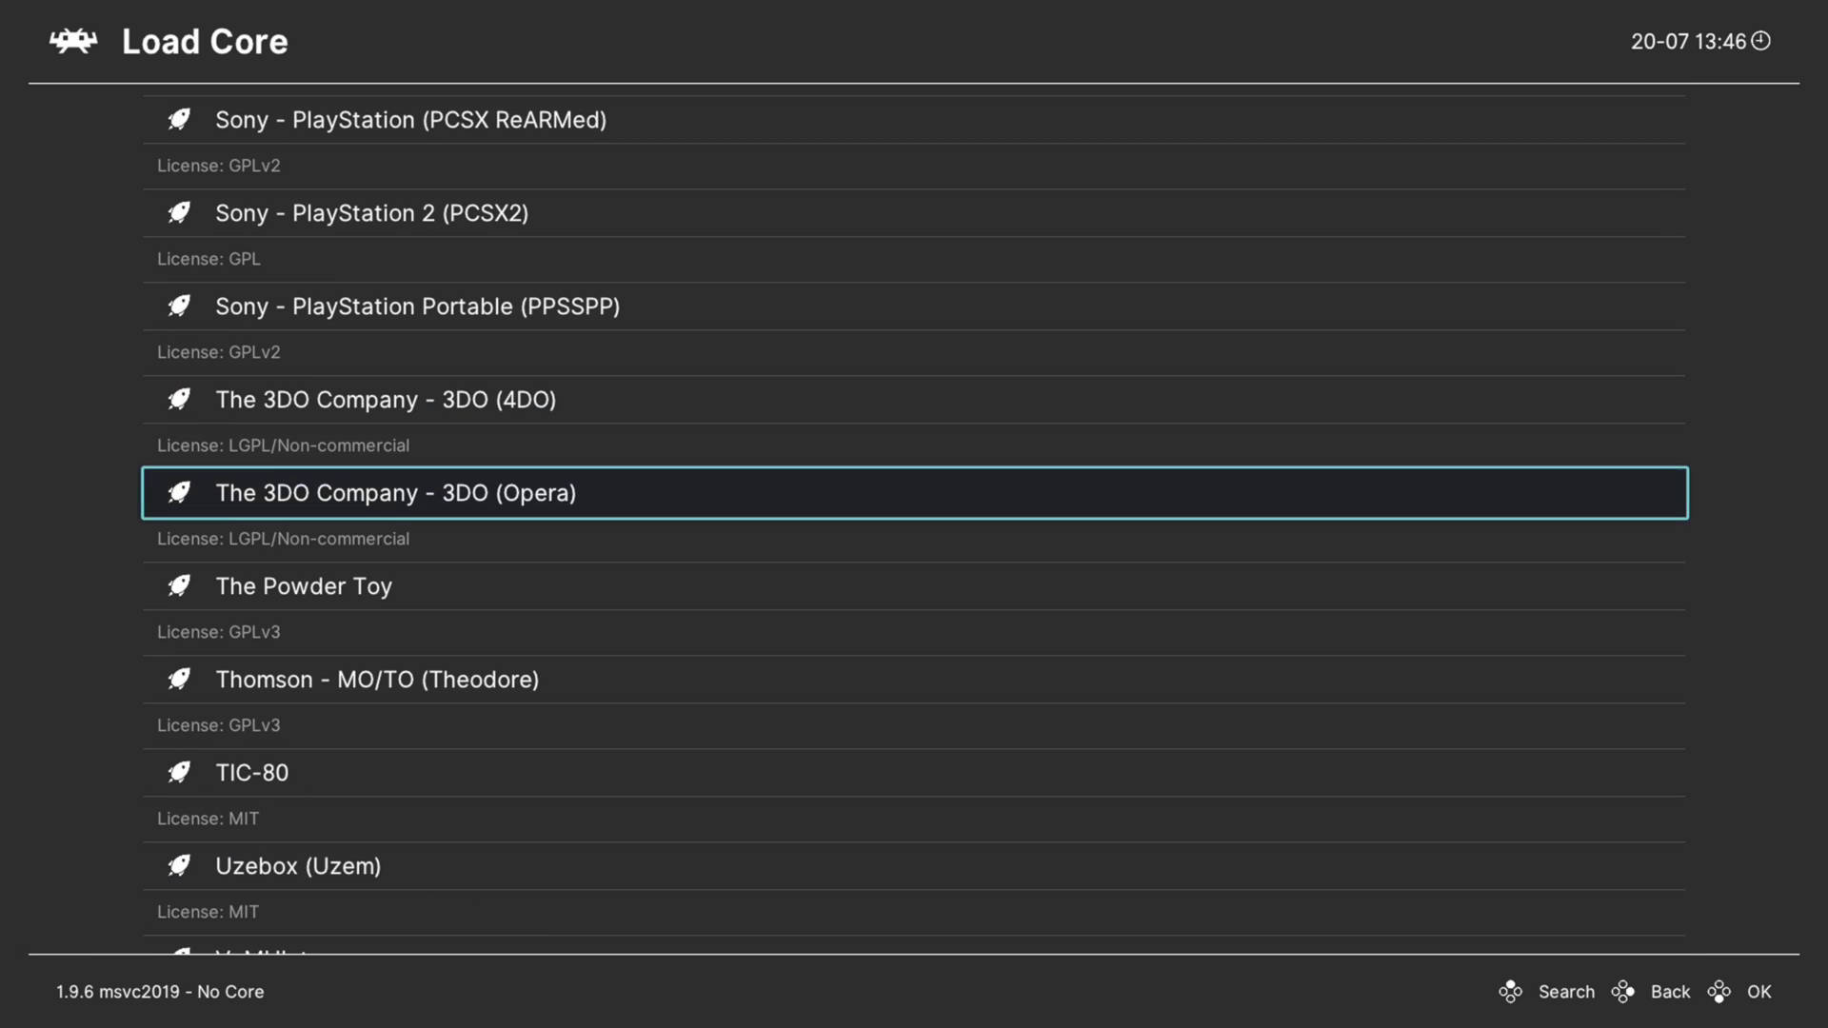
{"action": "key", "text": "Up"}
{"action": "key", "text": "Up"}
{"action": "key", "text": "Up"}
{"action": "key", "text": "Up"}
{"action": "key", "text": "Up"}
{"action": "key", "text": "Up"}
{"action": "key", "text": "Up"}
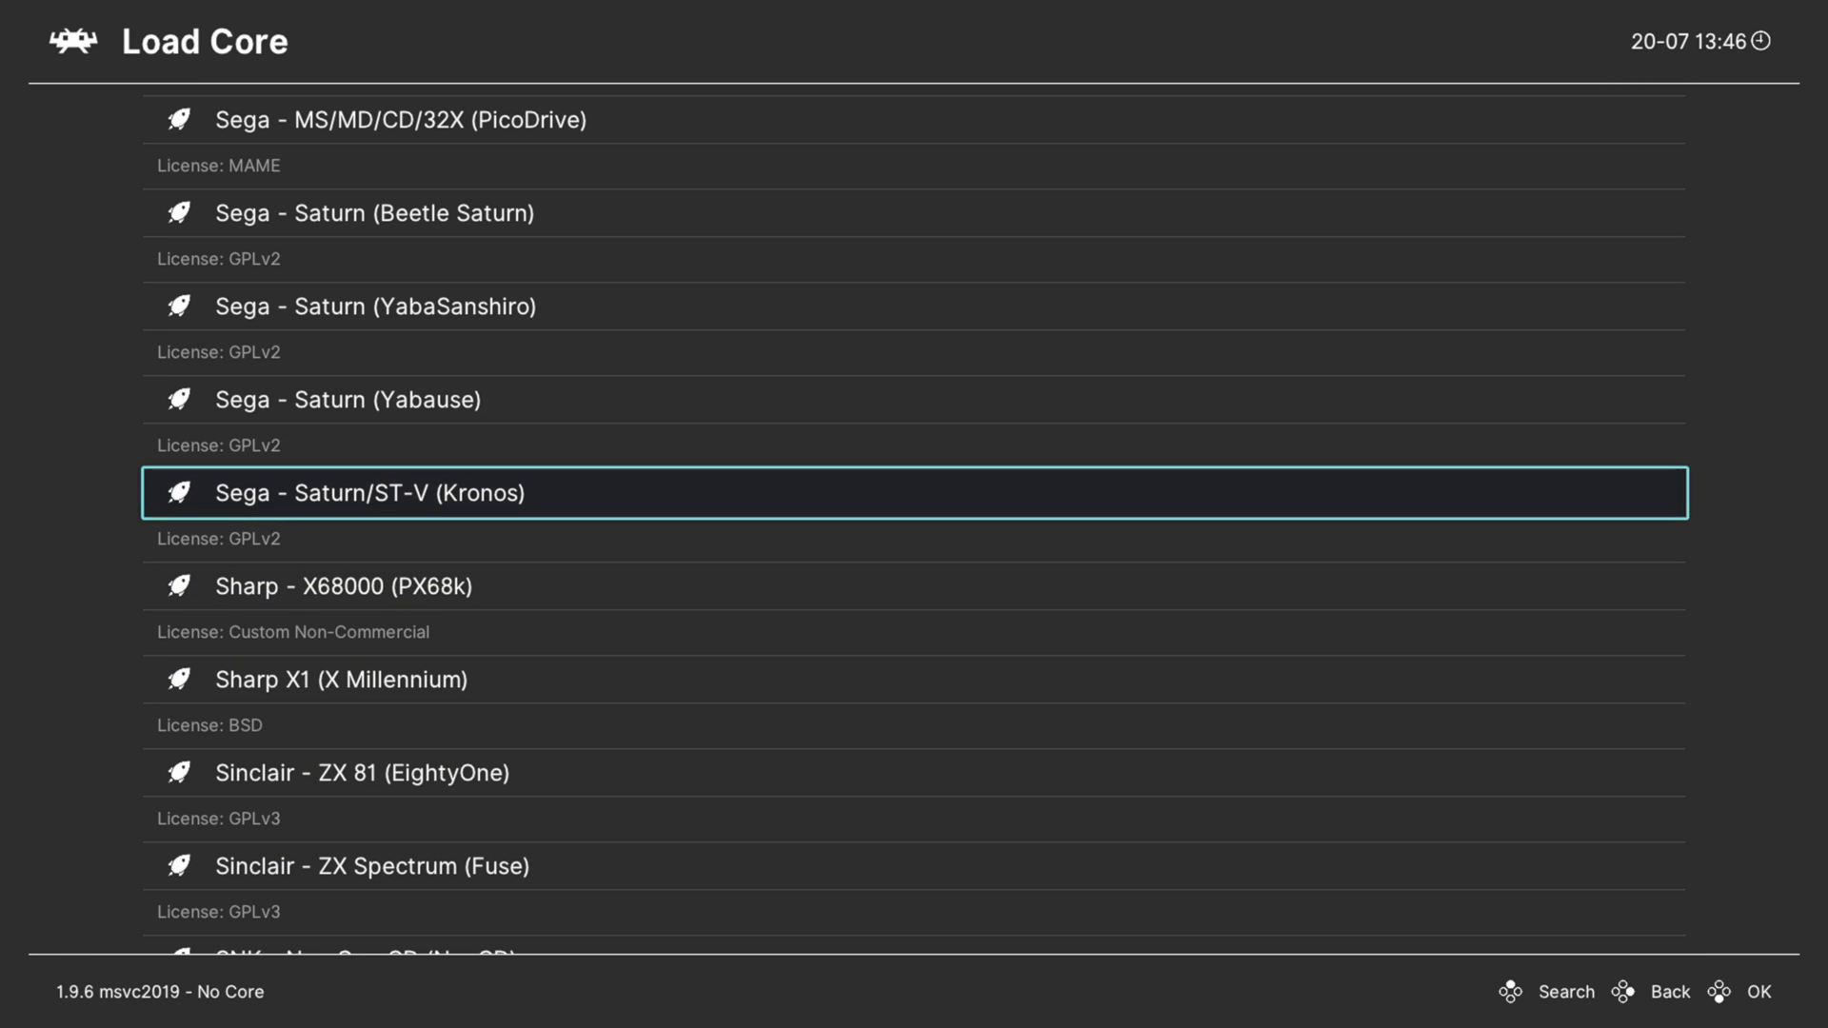
{"action": "key", "text": "Up"}
{"action": "key", "text": "Up"}
{"action": "key", "text": "Up"}
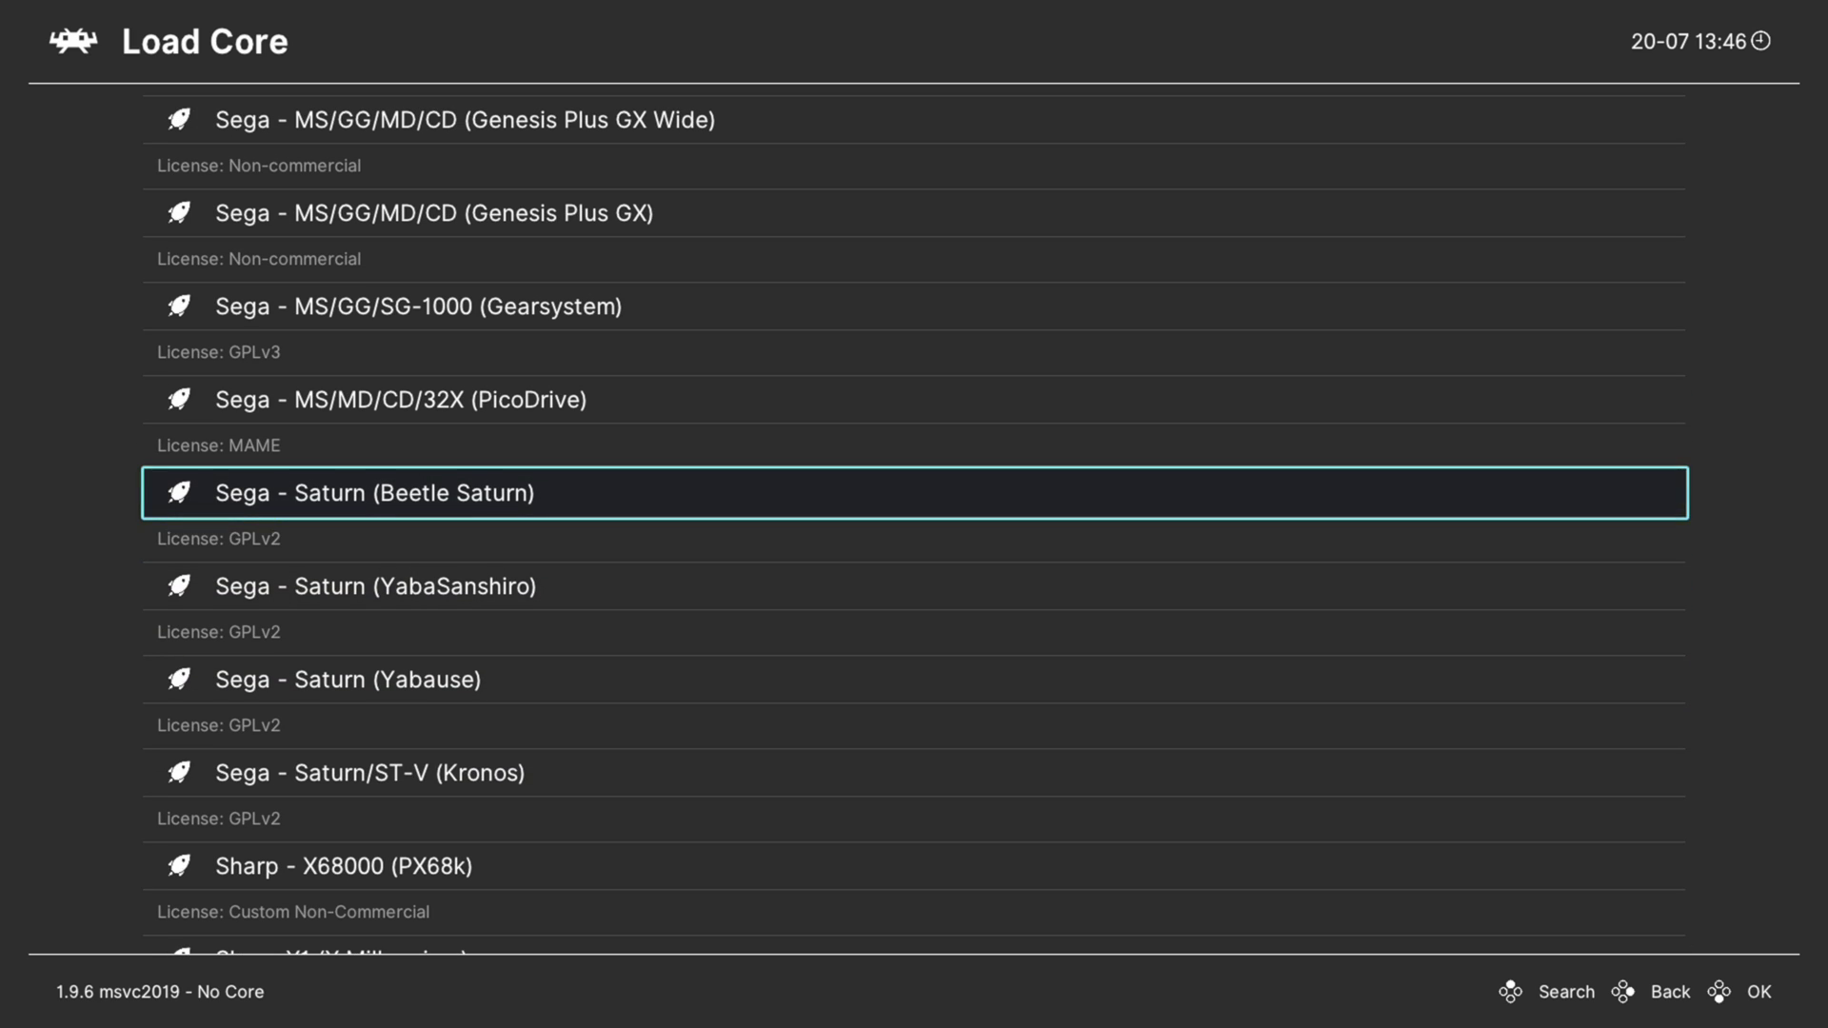
{"action": "key", "text": "Return"}
Bring up the core information for the loaded Beetle Saturn core.
{"action": "key", "text": "Down"}
{"action": "key", "text": "Down"}
{"action": "key", "text": "Down"}
{"action": "key", "text": "Return"}
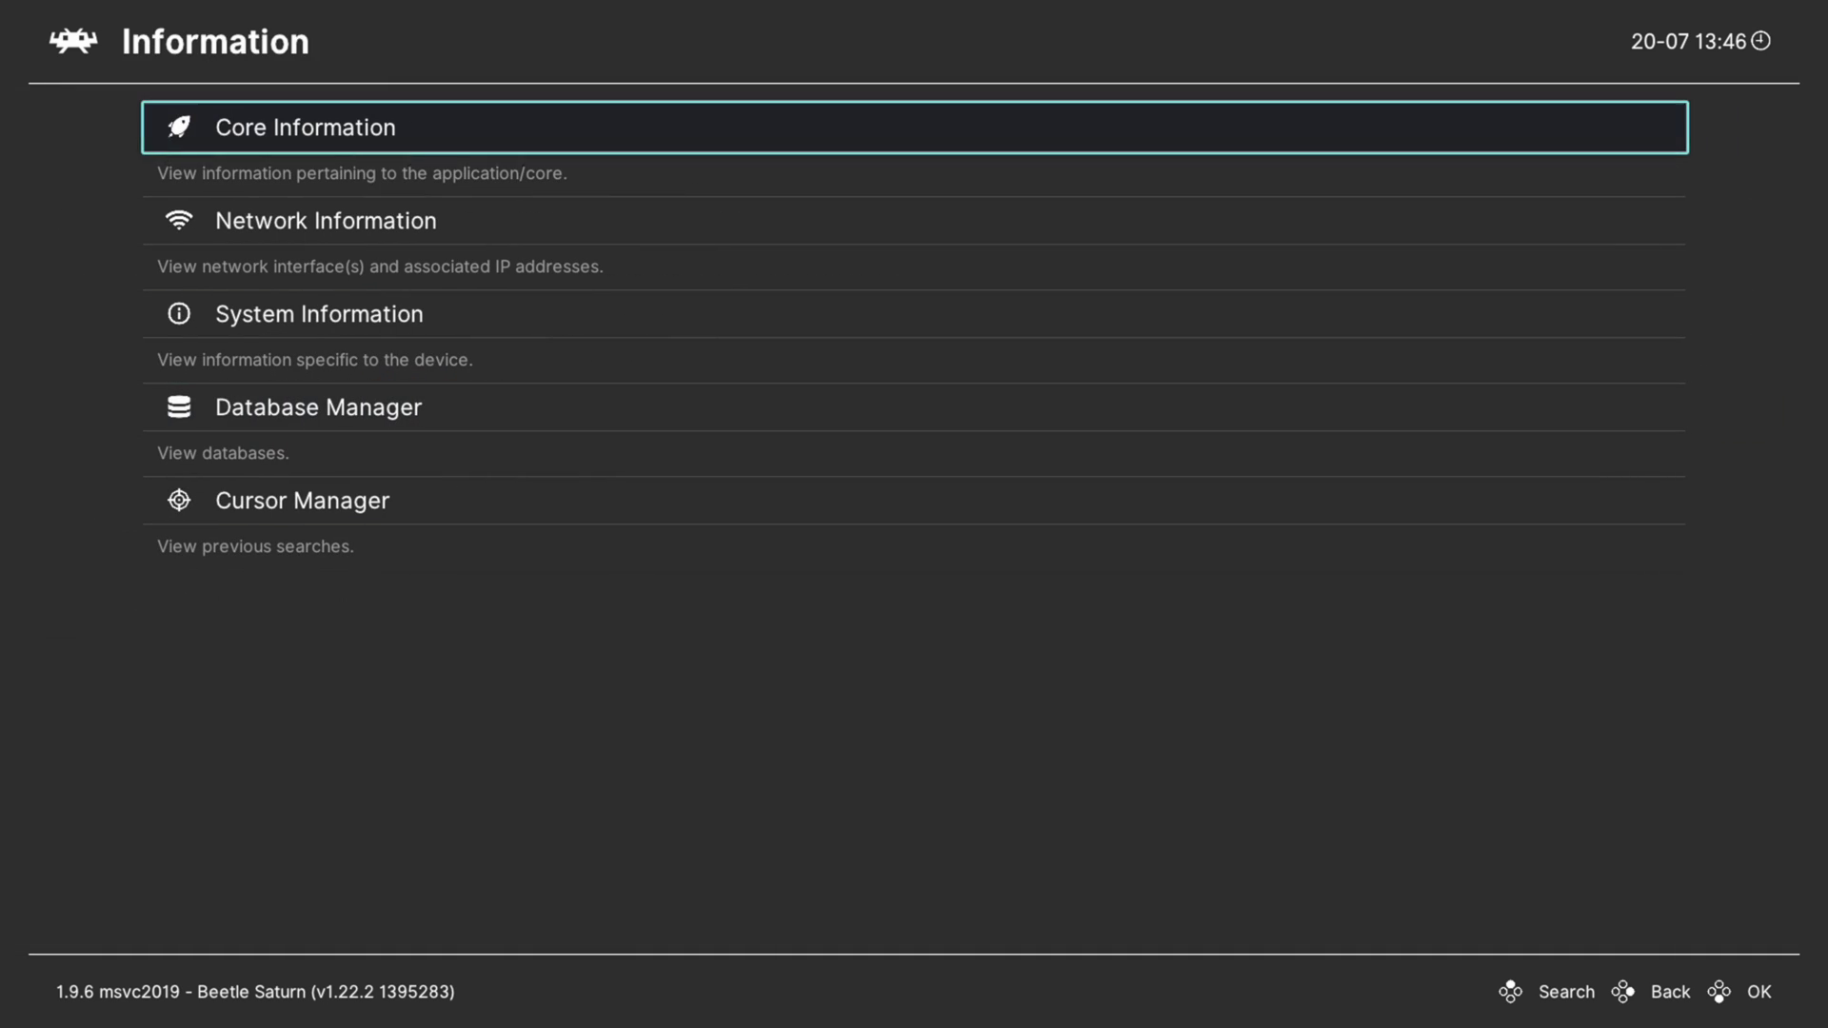
{"action": "key", "text": "Down"}
{"action": "key", "text": "Down"}
{"action": "key", "text": "Up"}
{"action": "key", "text": "Up"}
{"action": "key", "text": "Return"}
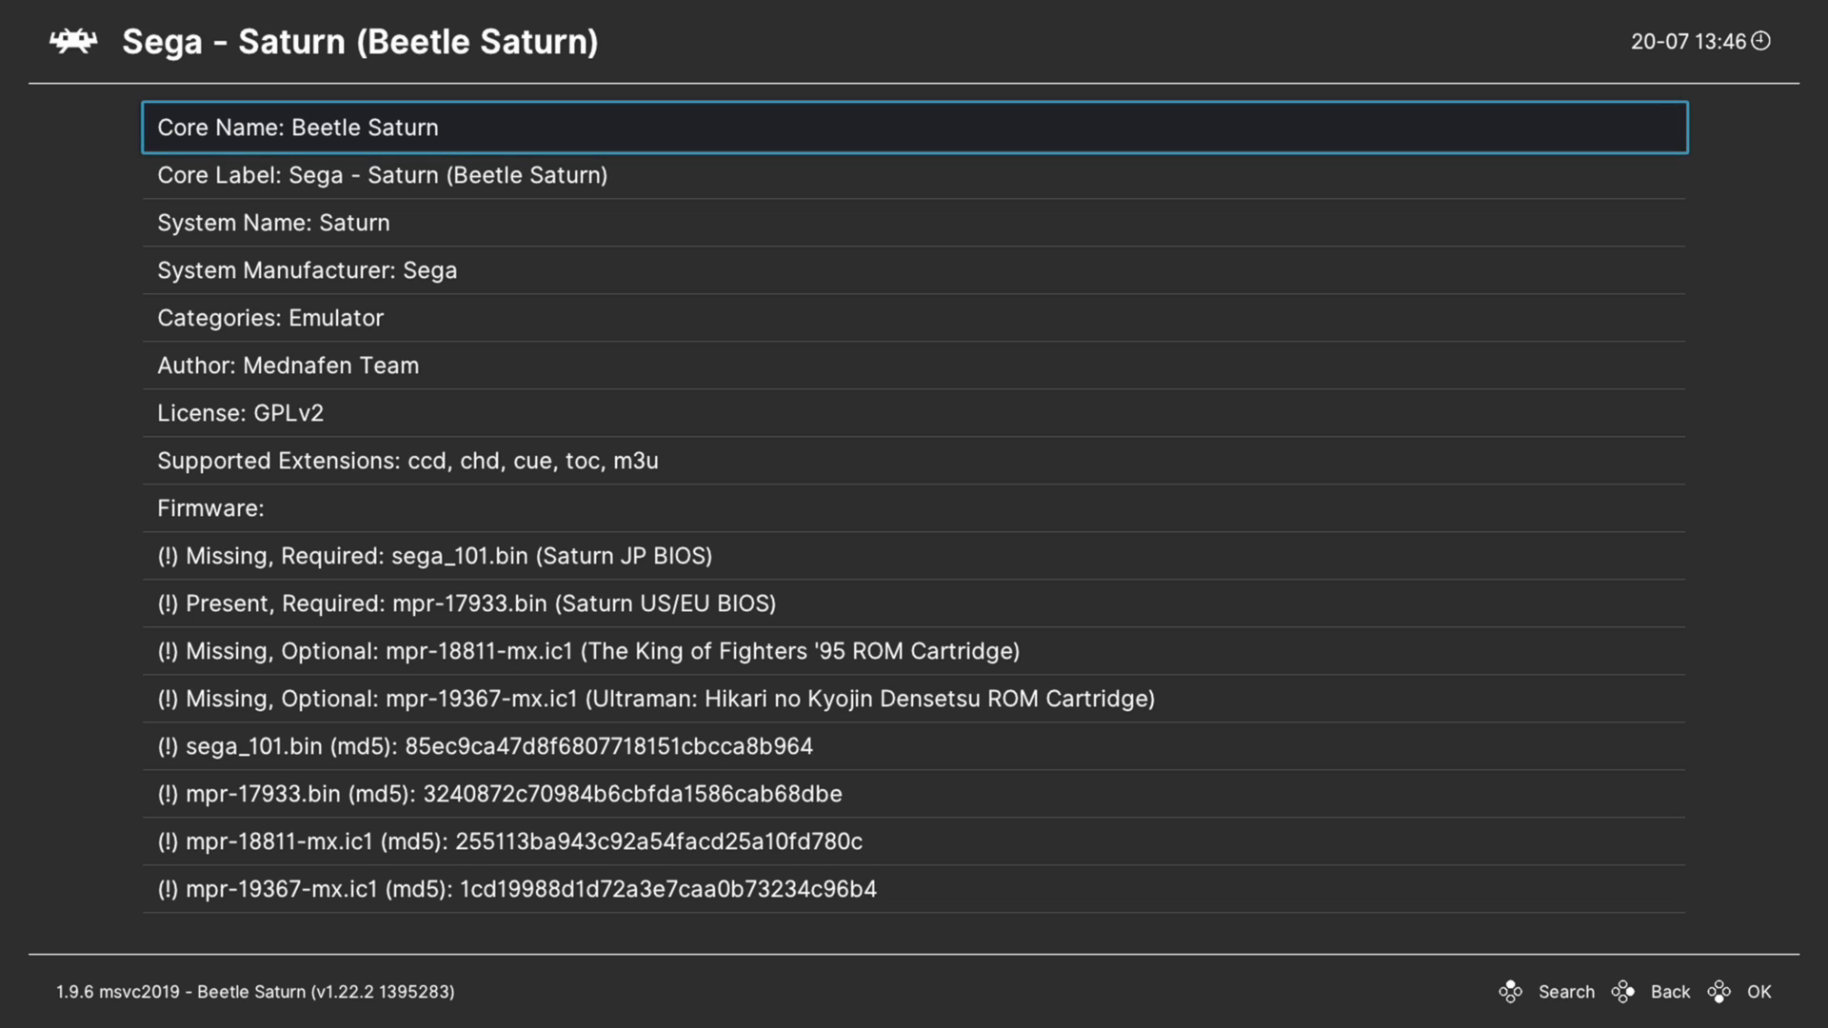
Examine the core's firmware entries, including the Saturn JP and US/EU BIOS files, and return to the Main Menu.
{"action": "key", "text": "Down"}
{"action": "key", "text": "Down"}
{"action": "key", "text": "Down"}
{"action": "key", "text": "Down"}
{"action": "key", "text": "Down"}
{"action": "key", "text": "Down"}
{"action": "key", "text": "Down"}
{"action": "key", "text": "Down"}
{"action": "key", "text": "Down"}
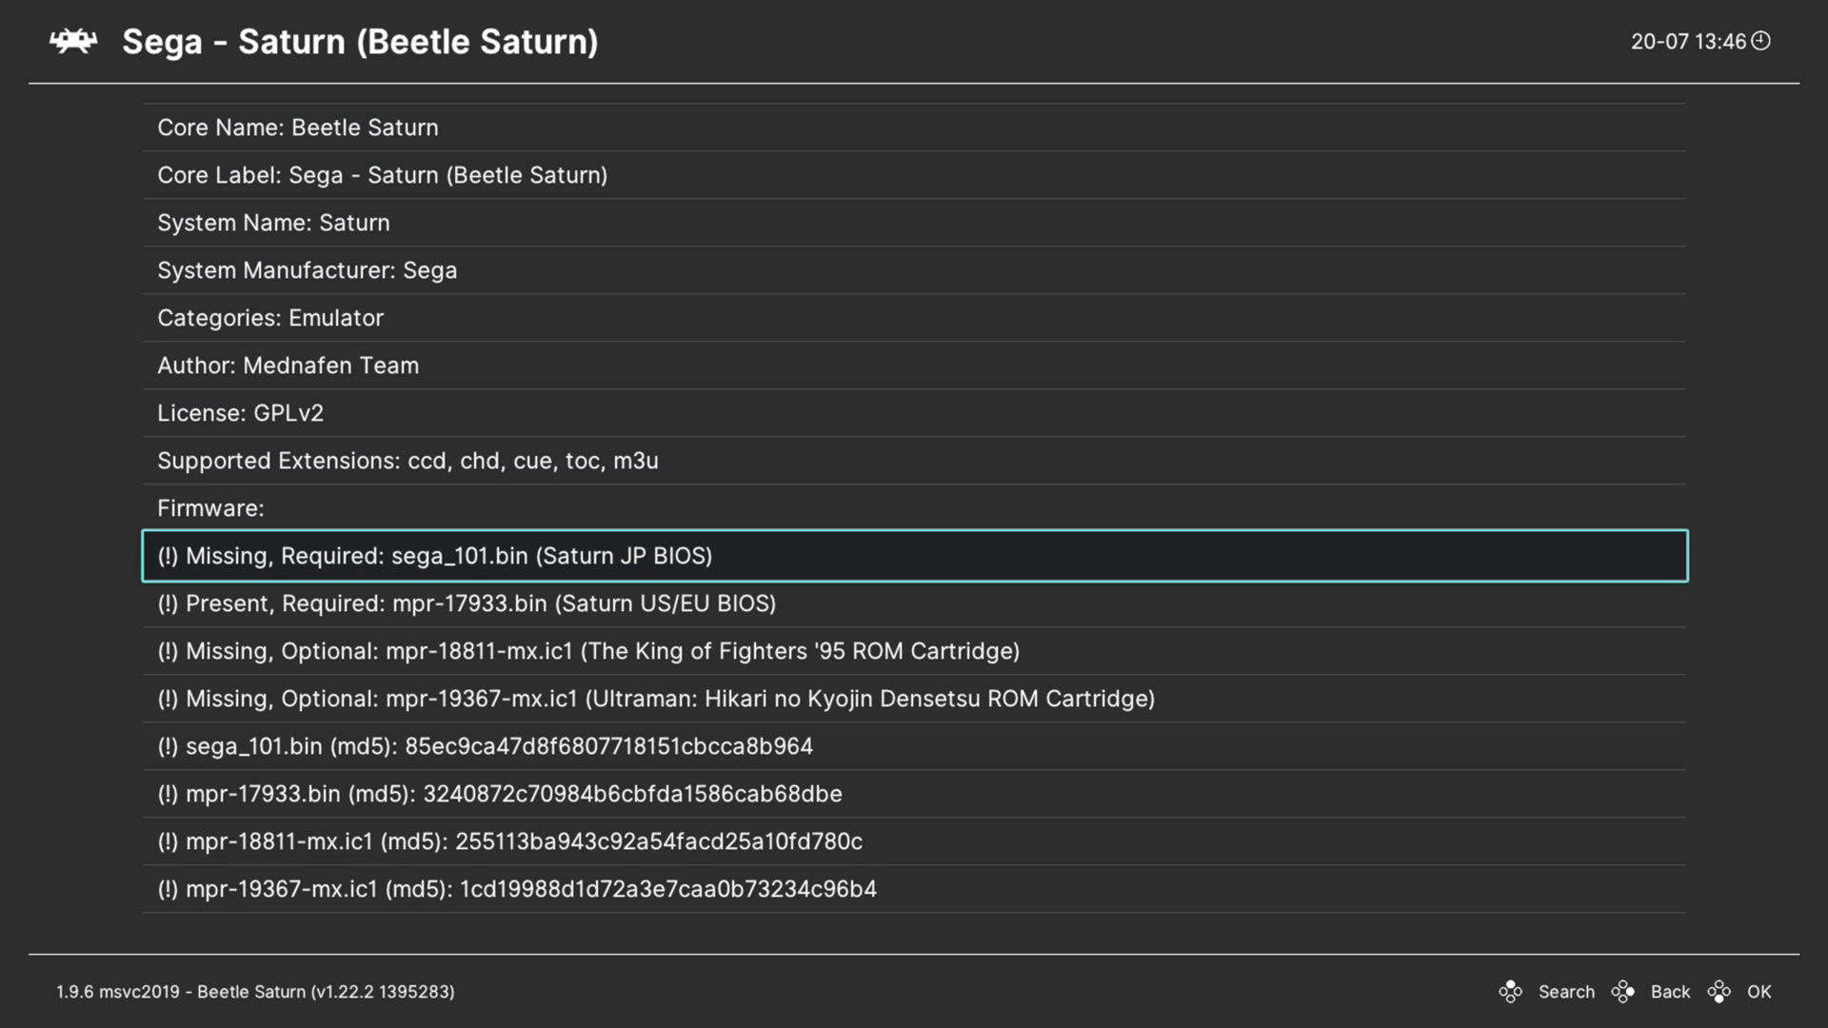
{"action": "key", "text": "Down"}
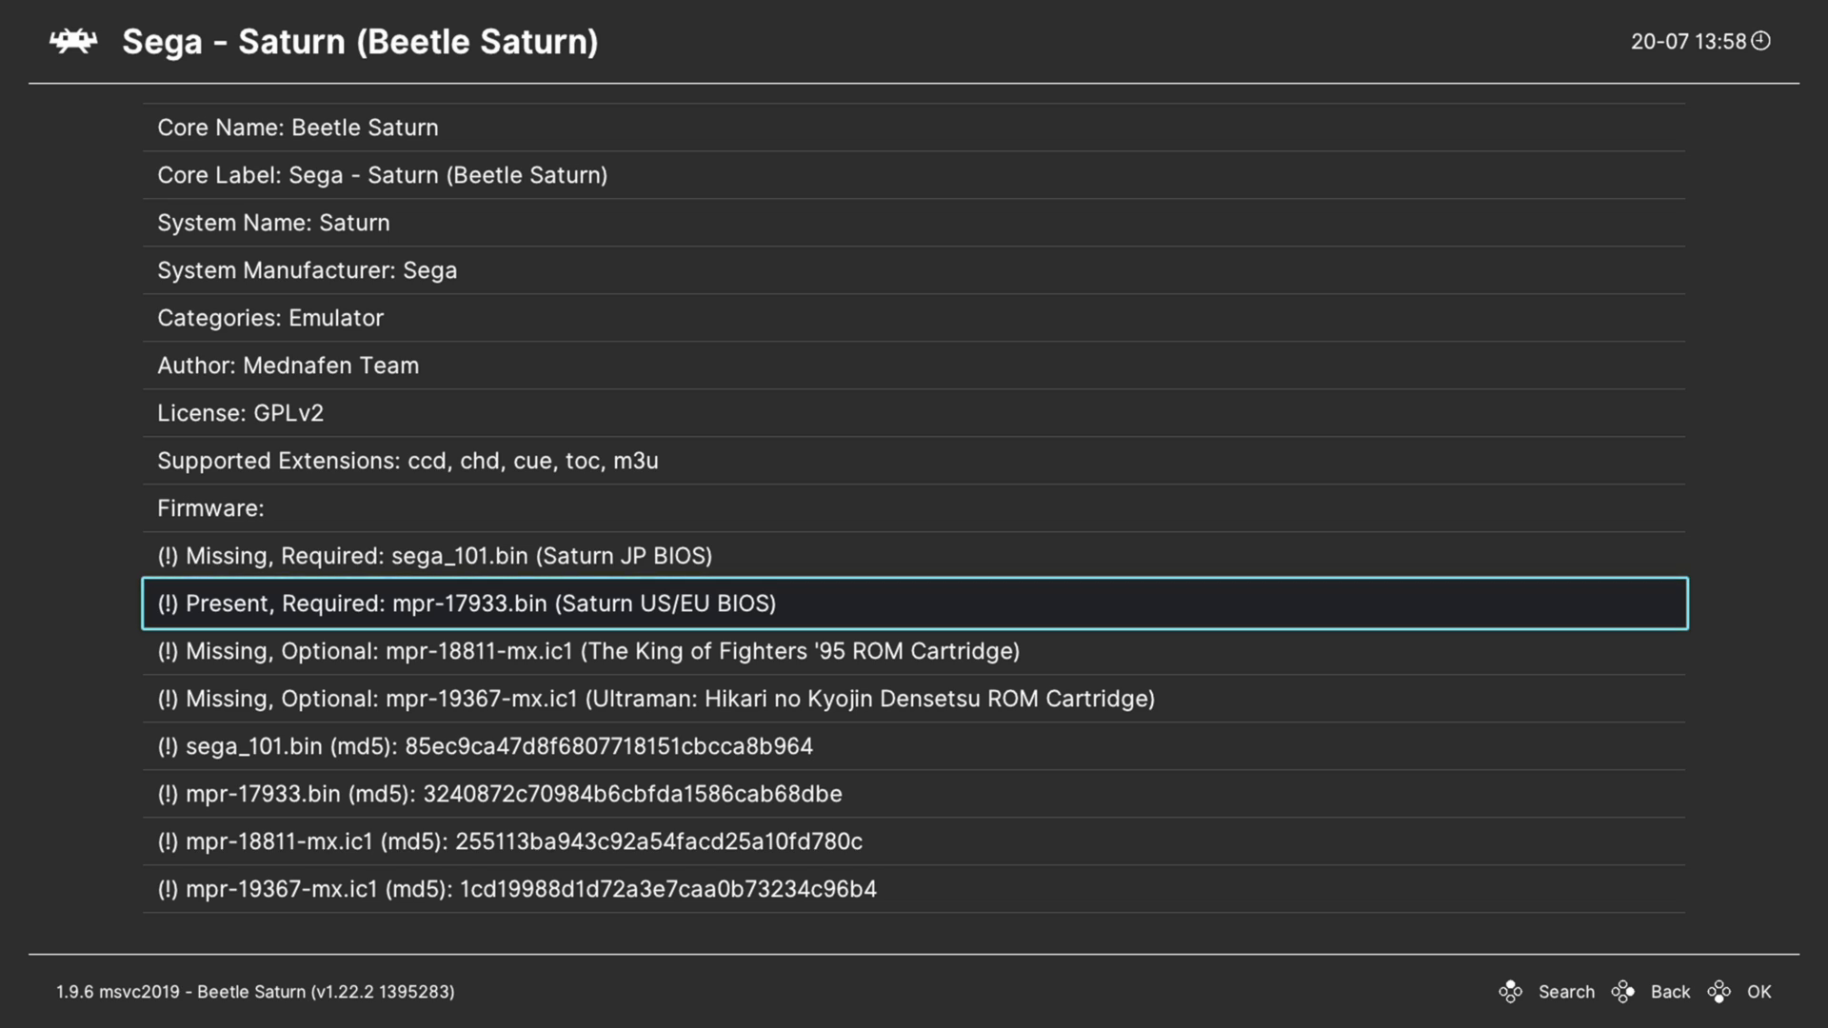
{"action": "key", "text": "Down"}
{"action": "key", "text": "Down"}
{"action": "key", "text": "Up"}
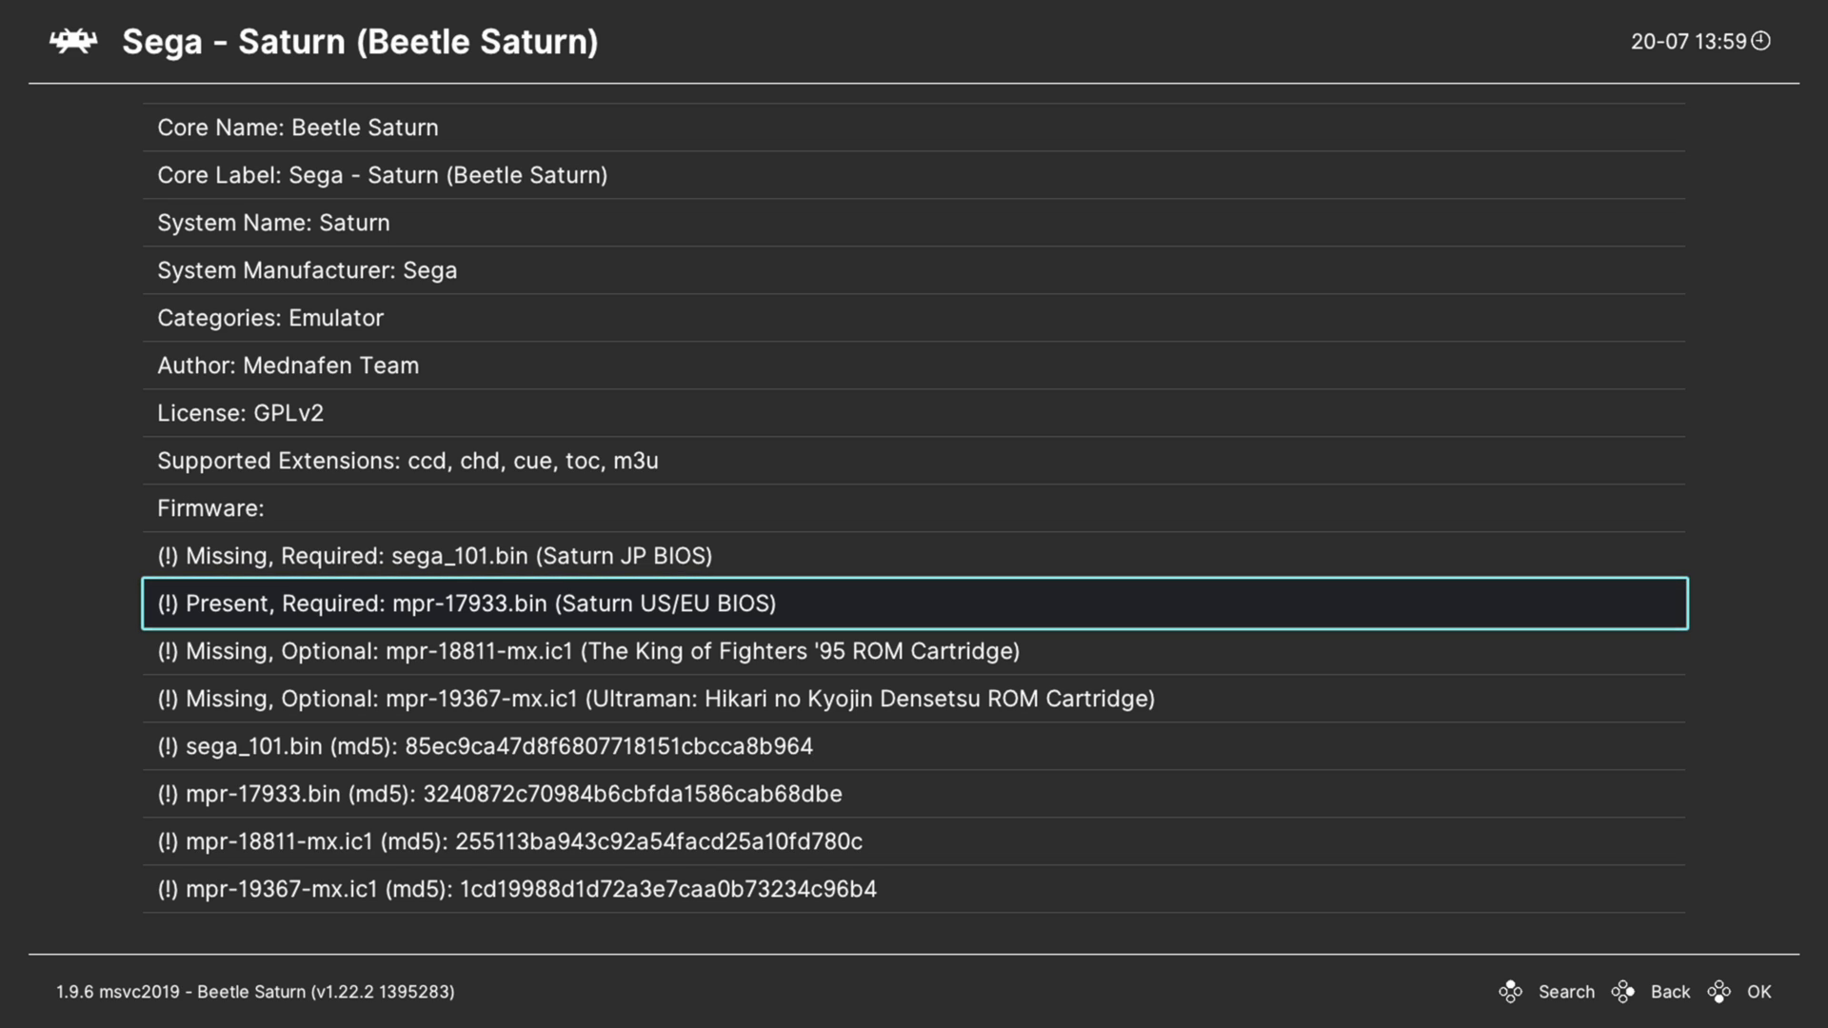
{"action": "key", "text": "BackSpace"}
{"action": "key", "text": "BackSpace"}
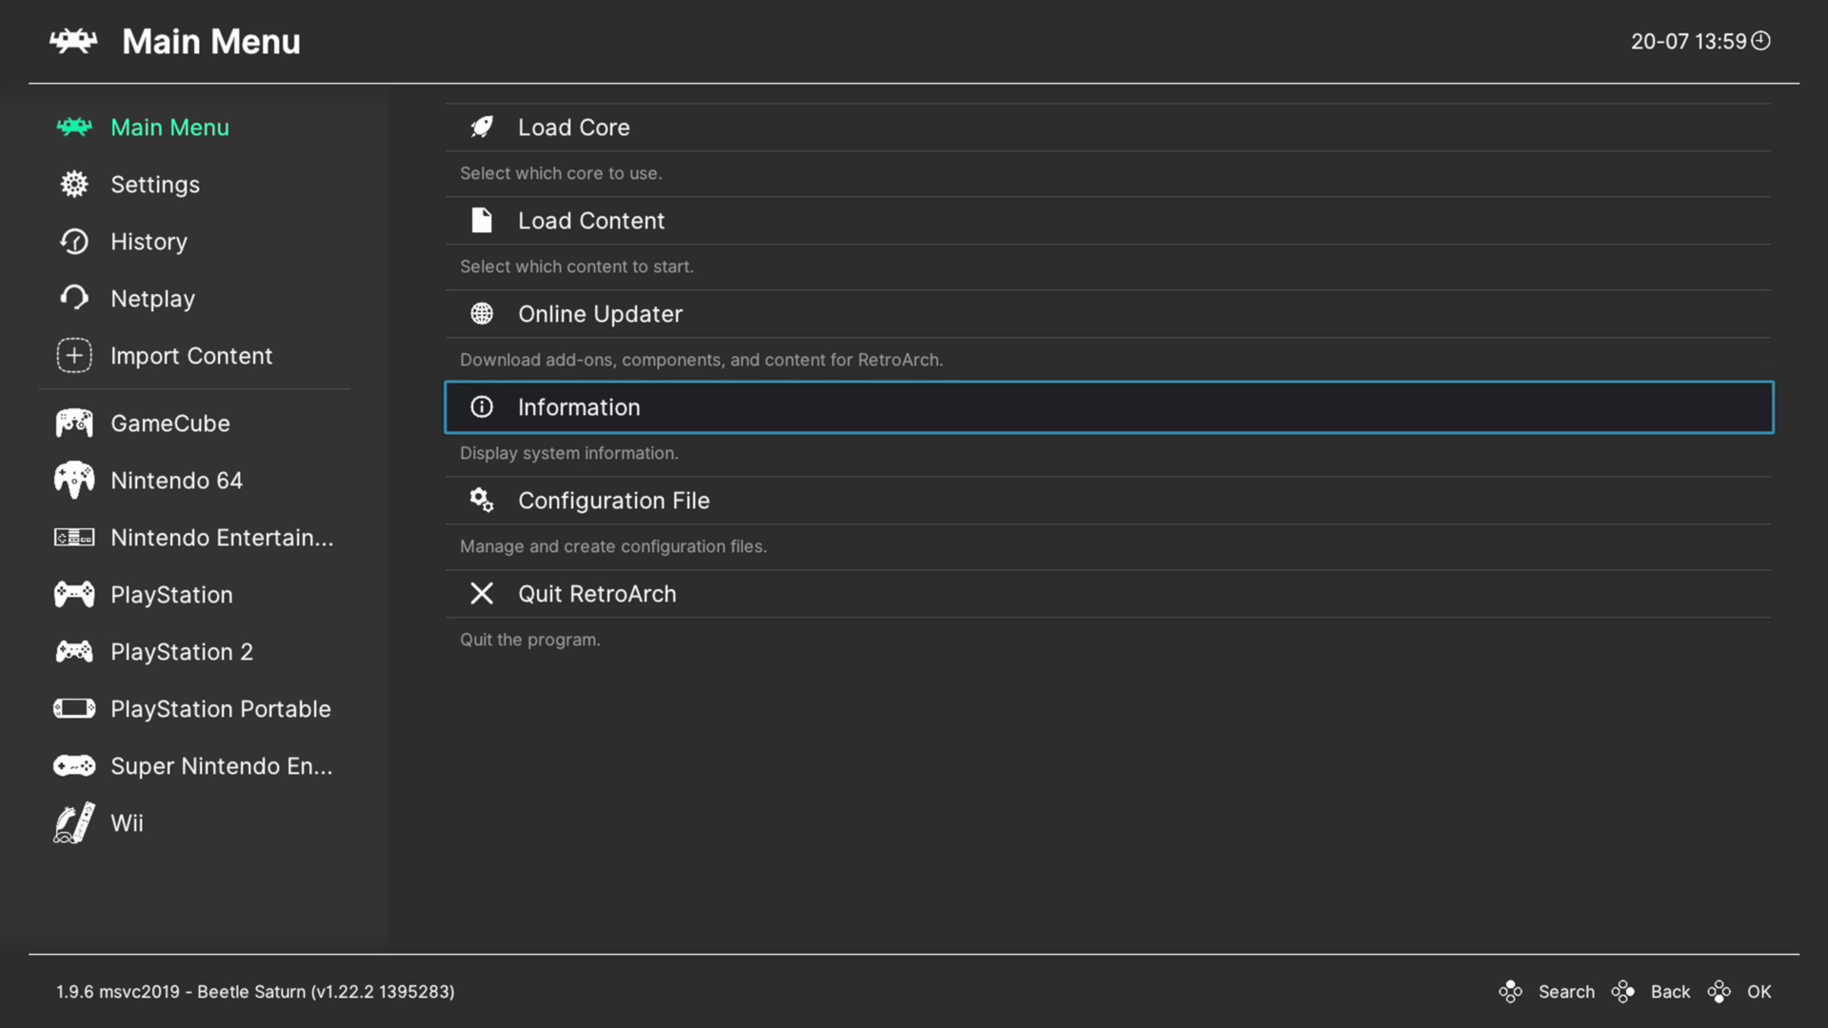
Choose Mega Man 8 (USA).cue from E:\Sega Saturn Games\Mega Man 8 as the content to load.
{"action": "key", "text": "Up"}
{"action": "key", "text": "Up"}
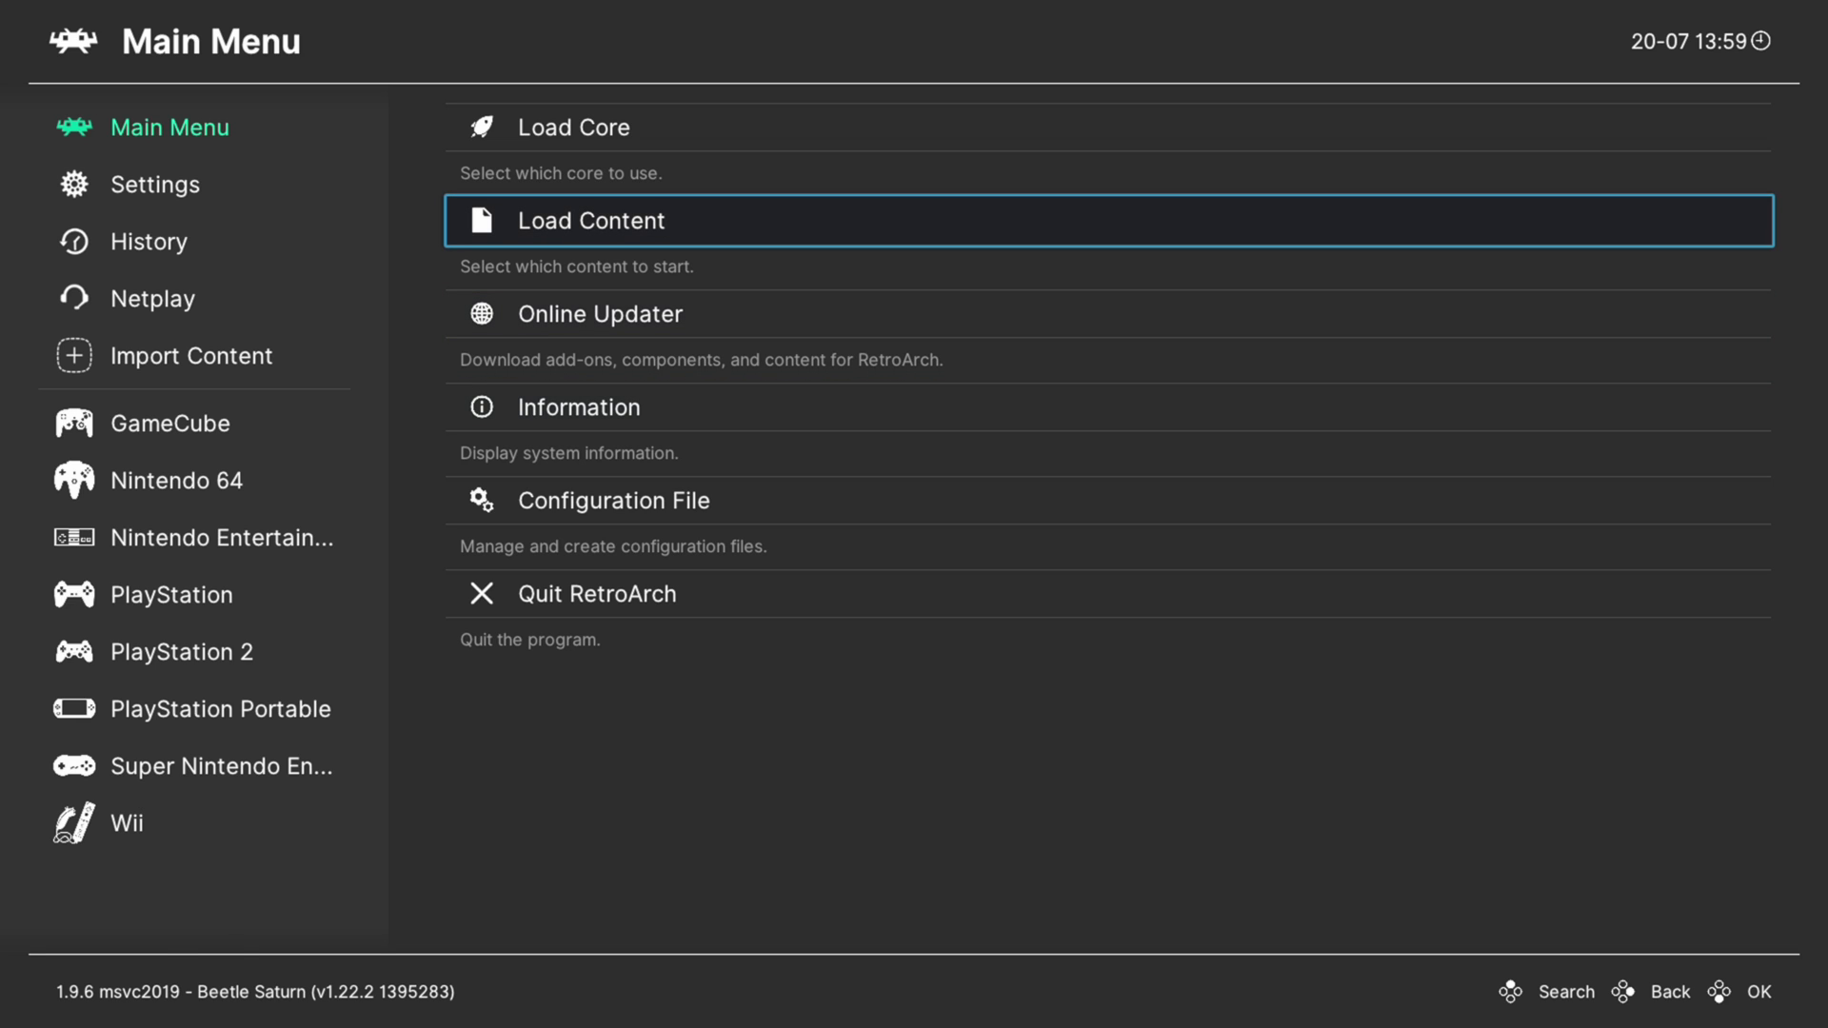
{"action": "key", "text": "Return"}
{"action": "key", "text": "Down"}
{"action": "key", "text": "Down"}
{"action": "key", "text": "Down"}
{"action": "key", "text": "Down"}
{"action": "key", "text": "Down"}
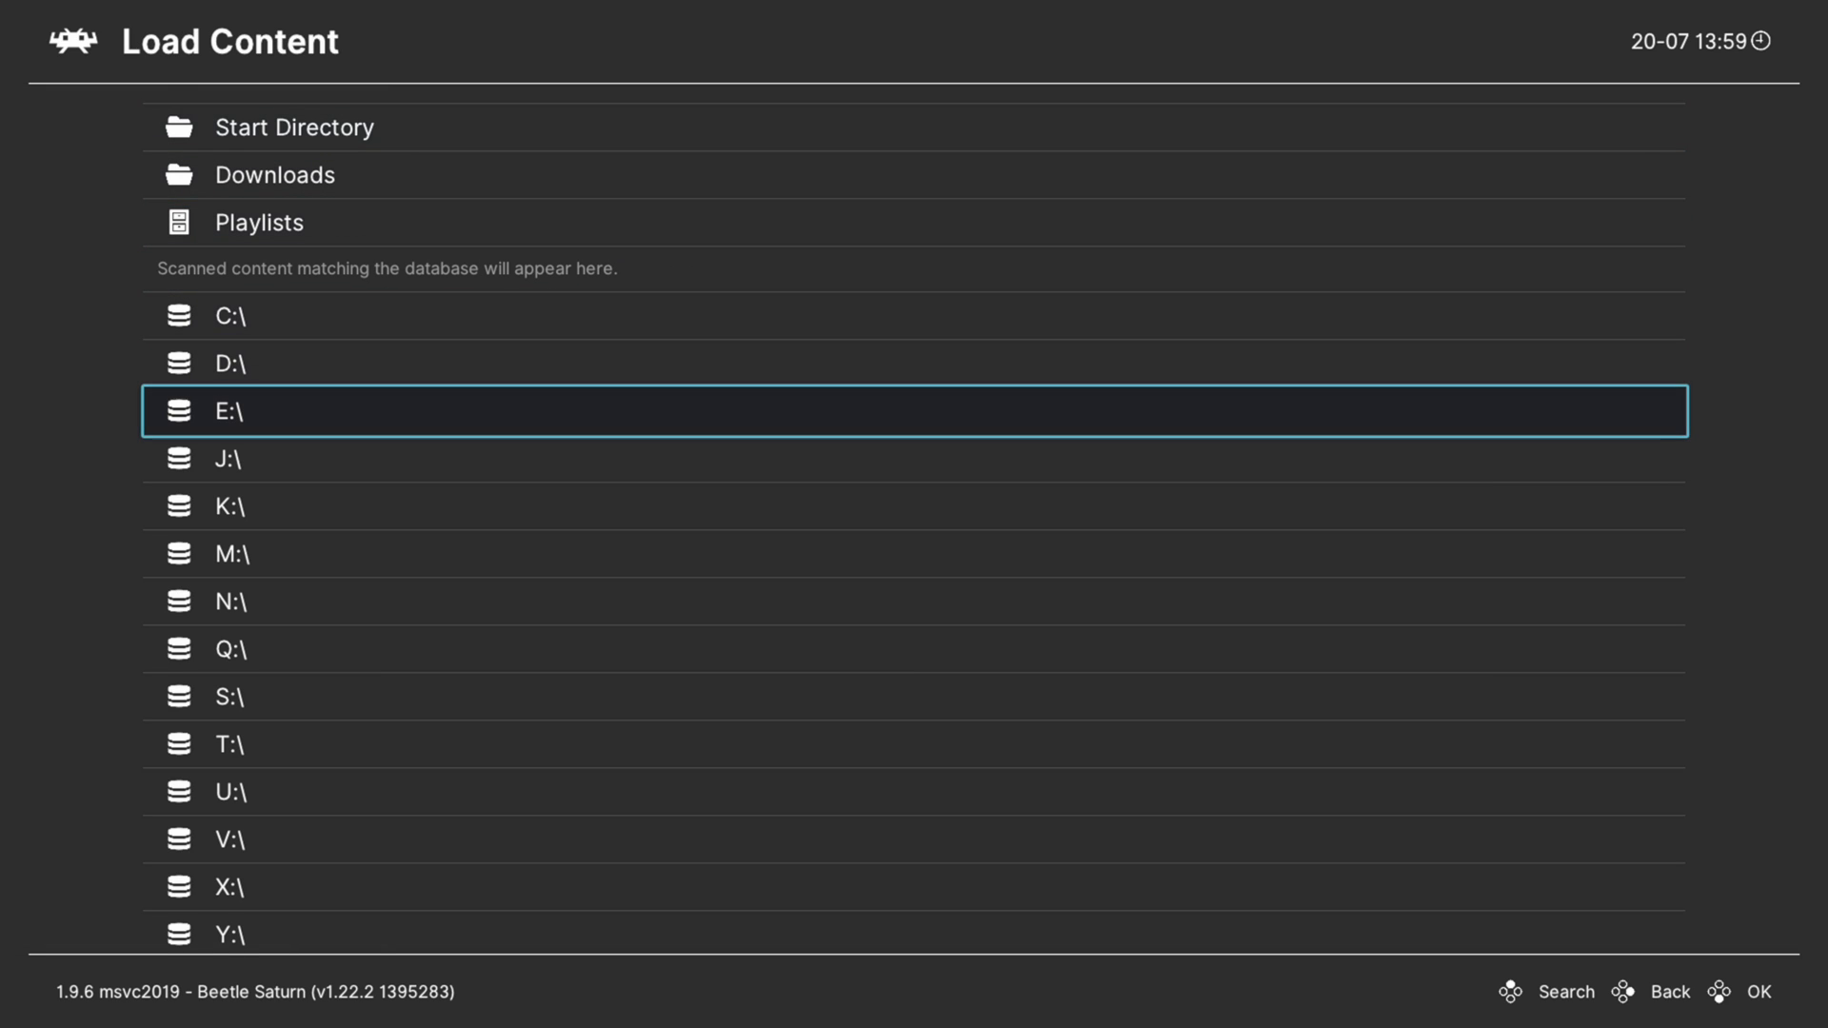
{"action": "key", "text": "Return"}
{"action": "key", "text": "Down"}
{"action": "key", "text": "Down"}
{"action": "key", "text": "Down"}
{"action": "key", "text": "Down"}
{"action": "key", "text": "Down"}
{"action": "key", "text": "Down"}
{"action": "key", "text": "Down"}
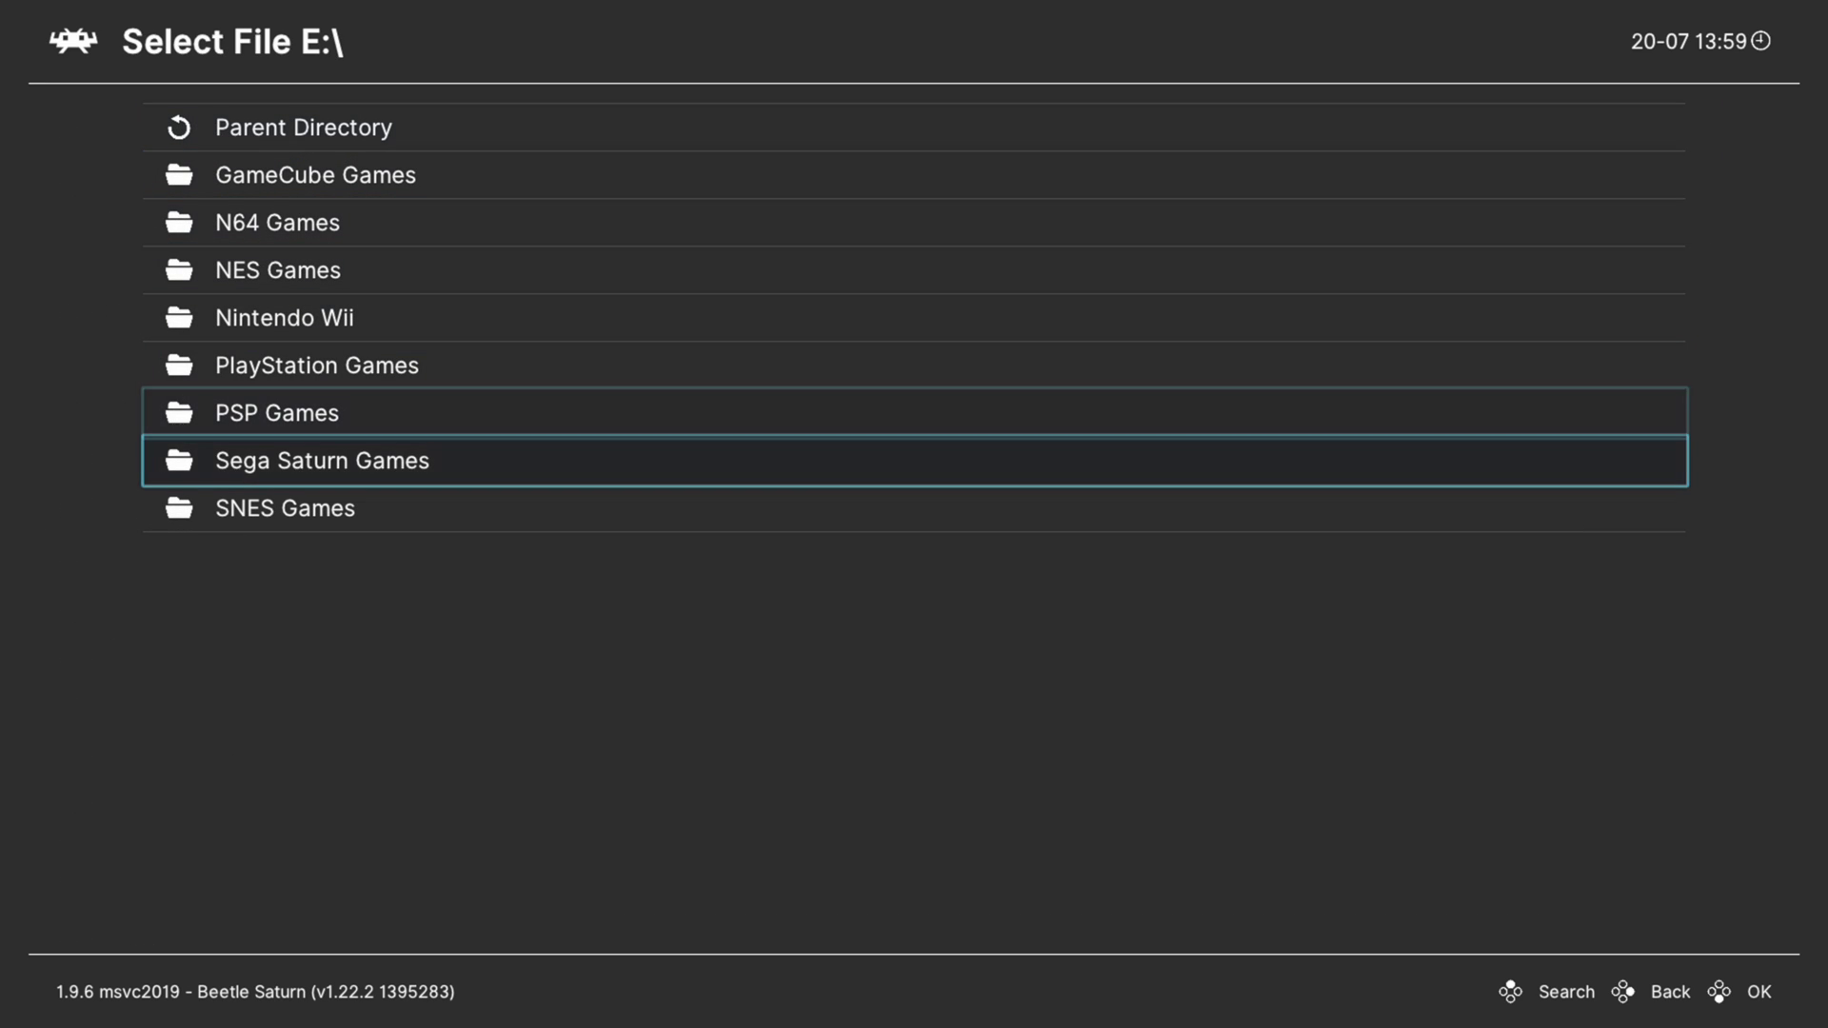
{"action": "key", "text": "Return"}
{"action": "key", "text": "Down"}
{"action": "key", "text": "Down"}
{"action": "key", "text": "Return"}
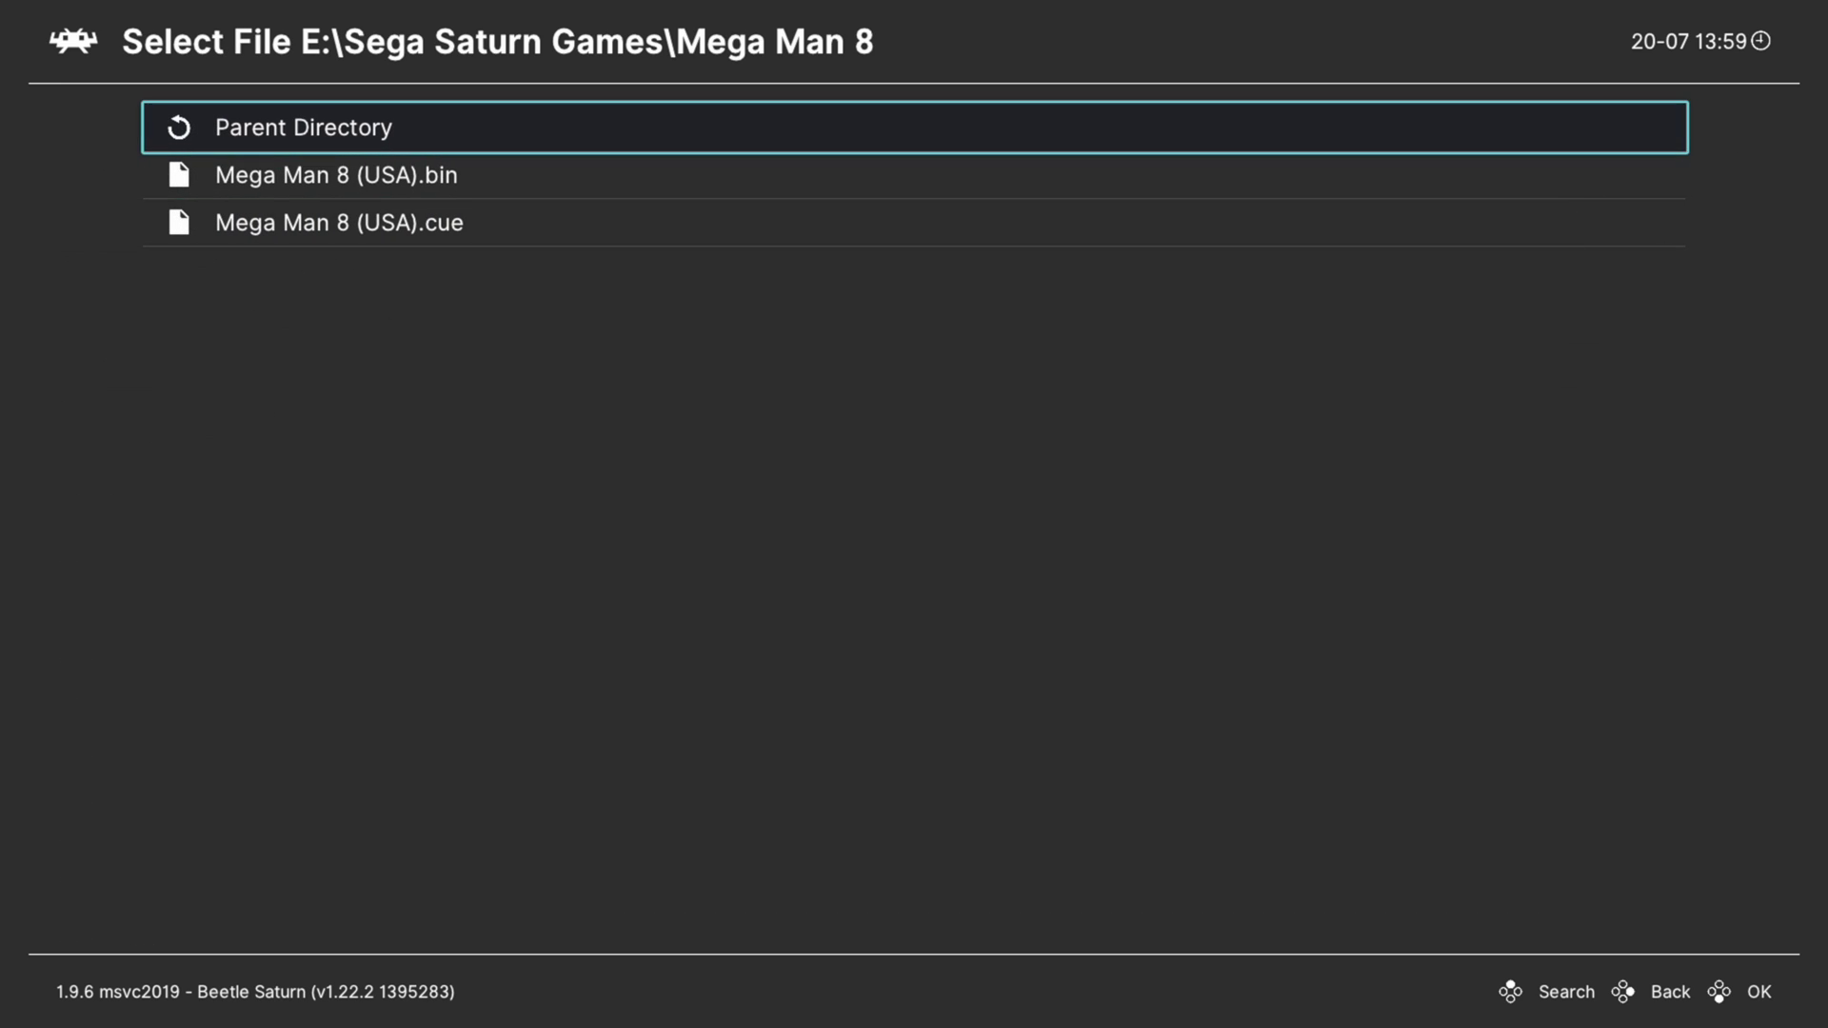
{"action": "key", "text": "Down"}
{"action": "key", "text": "Down"}
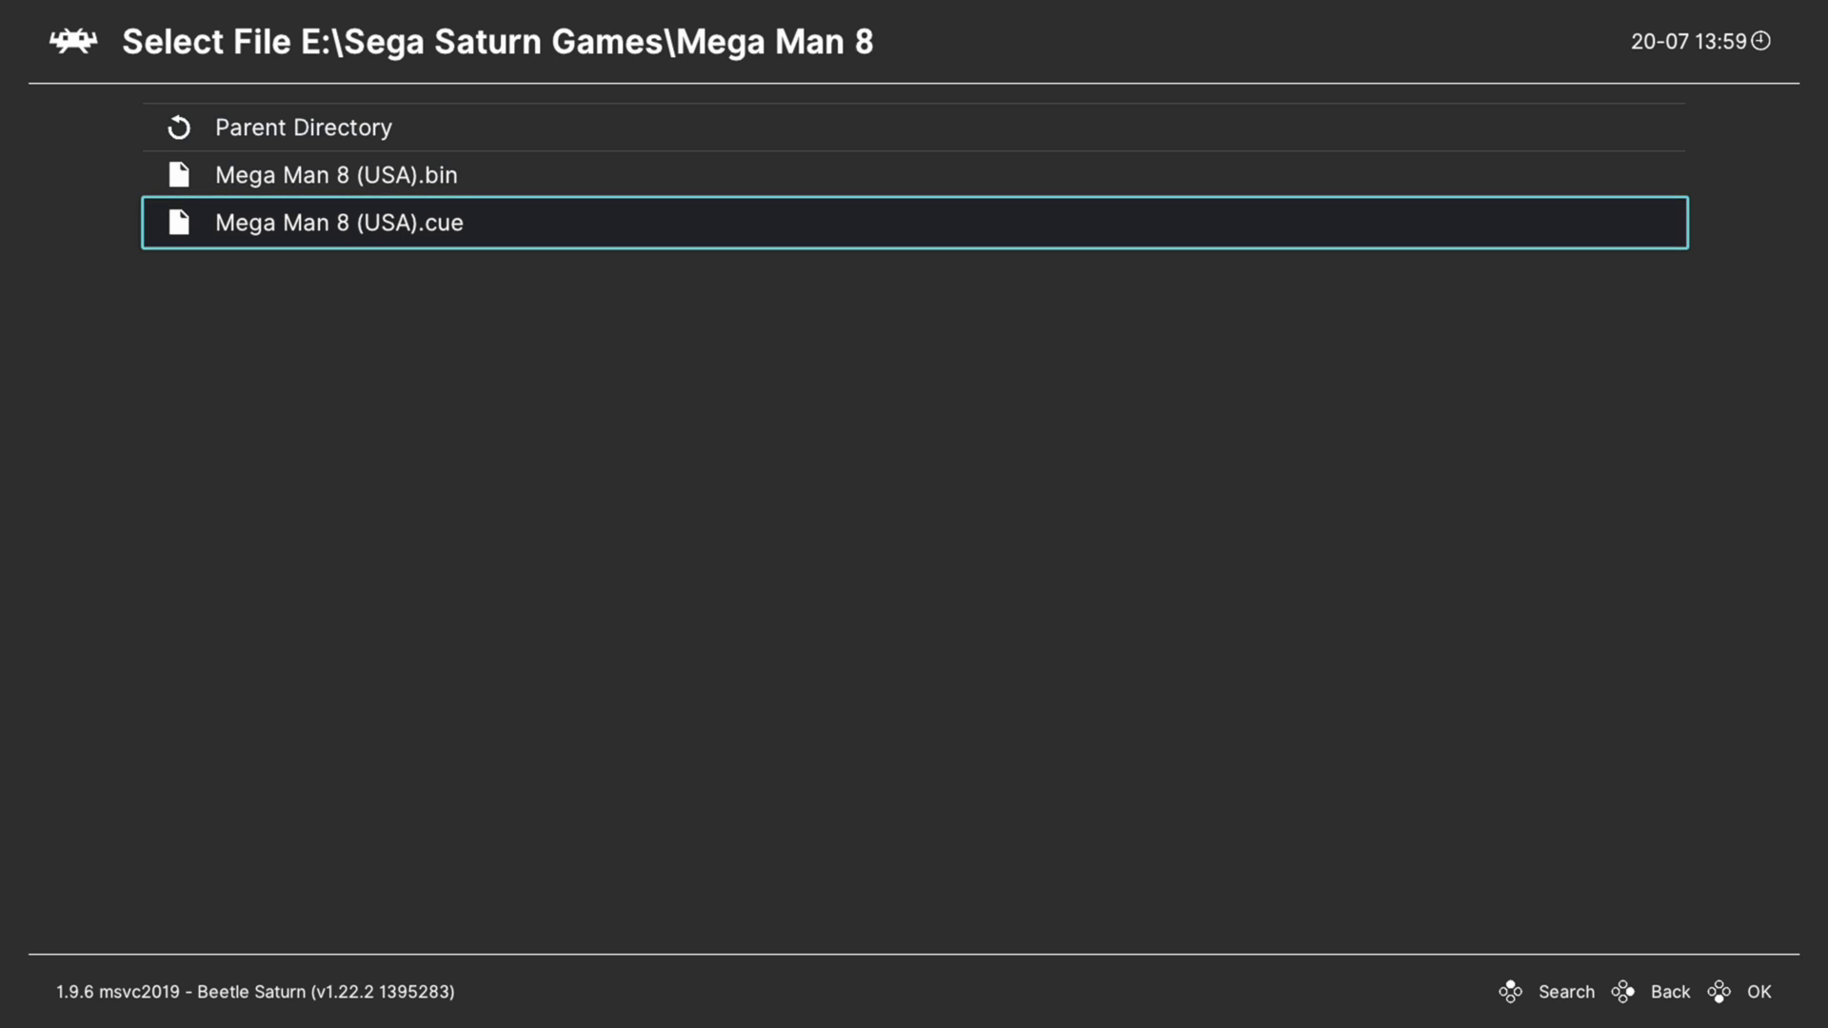
{"action": "key", "text": "Return"}
Examine the suggested cores for the Mega Man 8 cue file, from the other Saturn cores back to the current core.
{"action": "key", "text": "Down"}
{"action": "key", "text": "Down"}
{"action": "key", "text": "Down"}
{"action": "key", "text": "Down"}
{"action": "key", "text": "Down"}
{"action": "key", "text": "Down"}
{"action": "key", "text": "Down"}
{"action": "key", "text": "Down"}
{"action": "key", "text": "Down"}
{"action": "key", "text": "Down"}
{"action": "key", "text": "Down"}
{"action": "key", "text": "Down"}
{"action": "key", "text": "Down"}
{"action": "key", "text": "Down"}
{"action": "key", "text": "Down"}
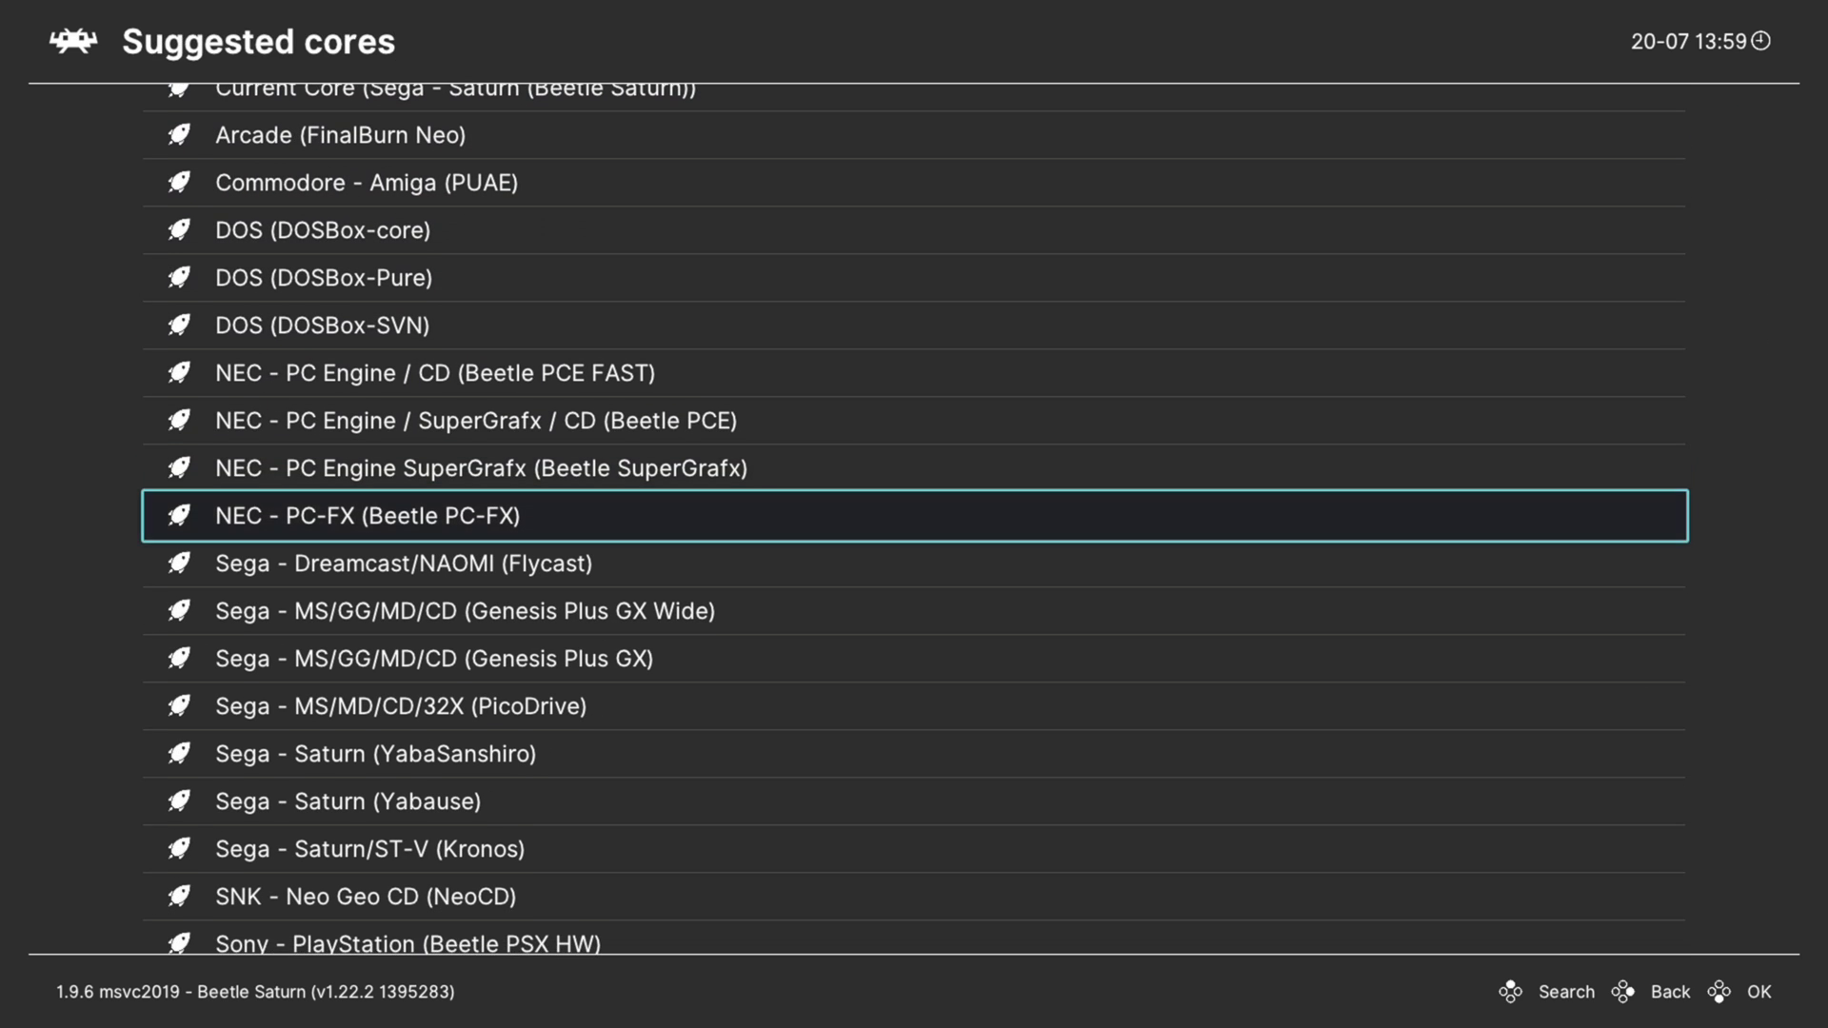
{"action": "key", "text": "Up"}
{"action": "key", "text": "Down"}
{"action": "key", "text": "Down"}
{"action": "key", "text": "Down"}
{"action": "key", "text": "Down"}
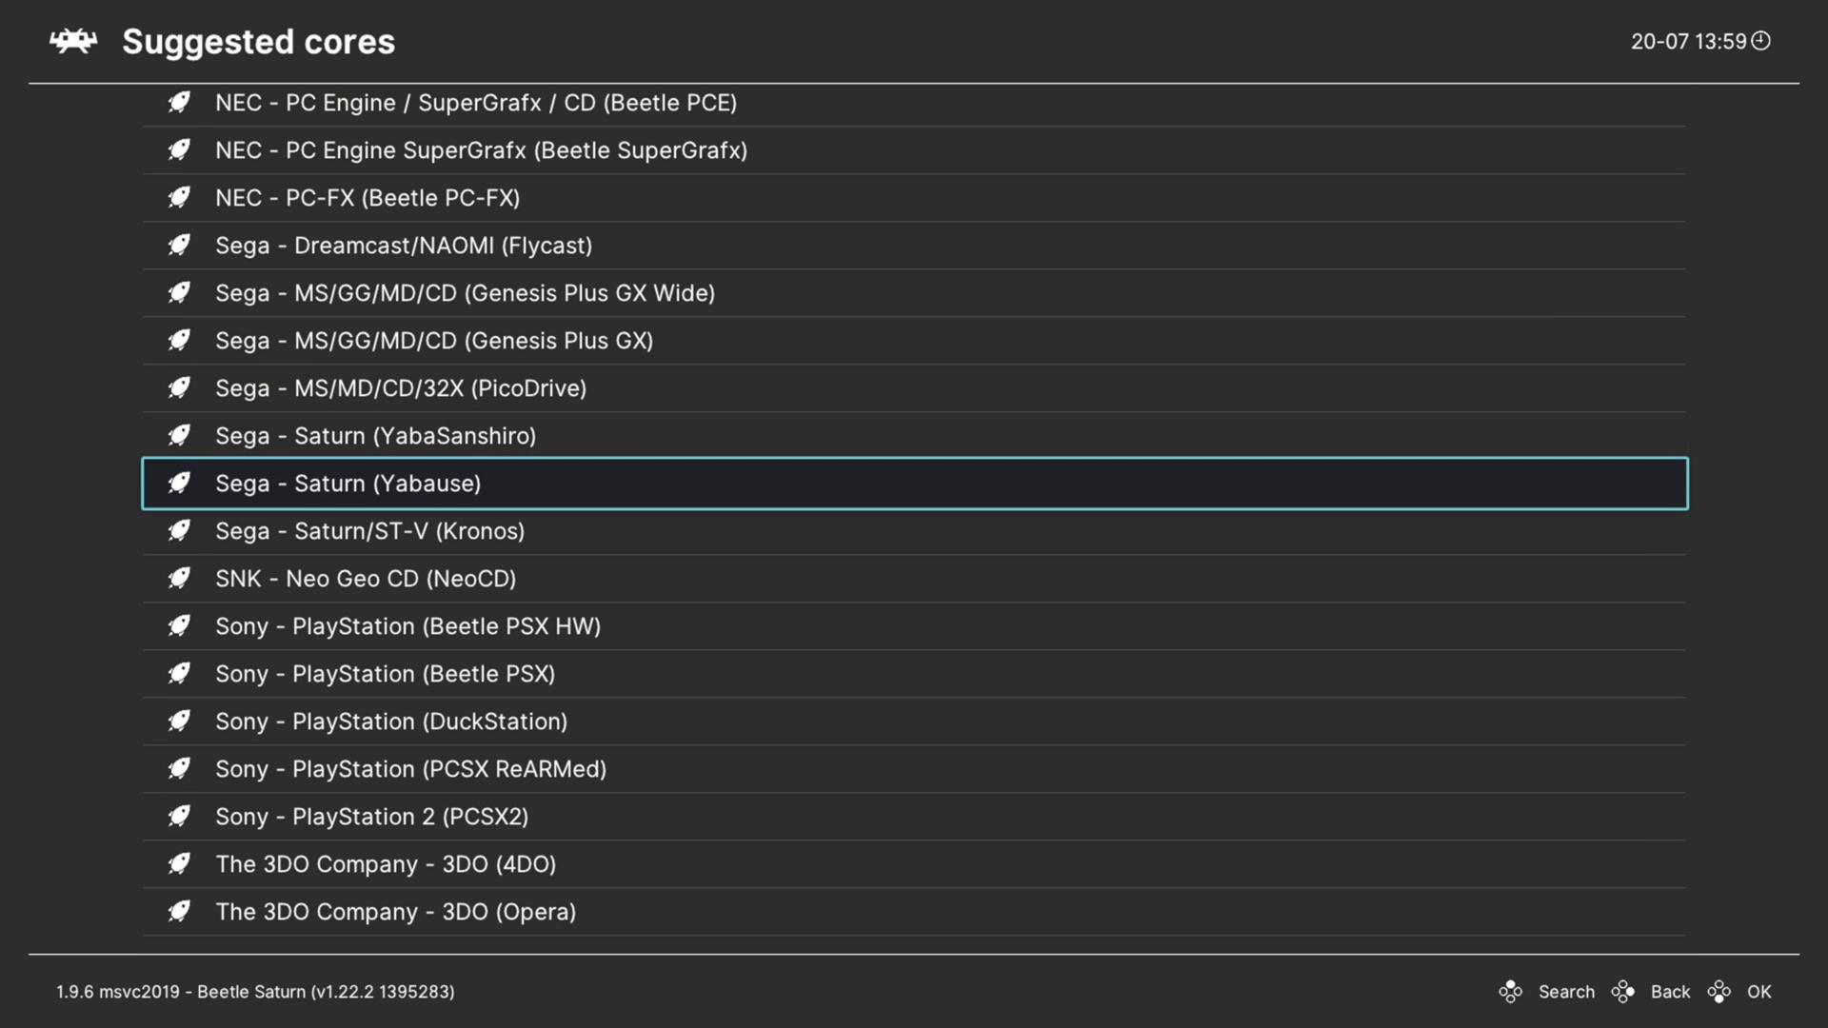
{"action": "key", "text": "Up"}
{"action": "key", "text": "Up"}
{"action": "key", "text": "Up"}
{"action": "key", "text": "Up"}
{"action": "key", "text": "Up"}
{"action": "key", "text": "Up"}
{"action": "key", "text": "Up"}
{"action": "key", "text": "Up"}
{"action": "key", "text": "Up"}
{"action": "key", "text": "Up"}
{"action": "key", "text": "Up"}
{"action": "key", "text": "Up"}
{"action": "key", "text": "Up"}
{"action": "key", "text": "Up"}
{"action": "key", "text": "Up"}
{"action": "key", "text": "Up"}
{"action": "key", "text": "Up"}
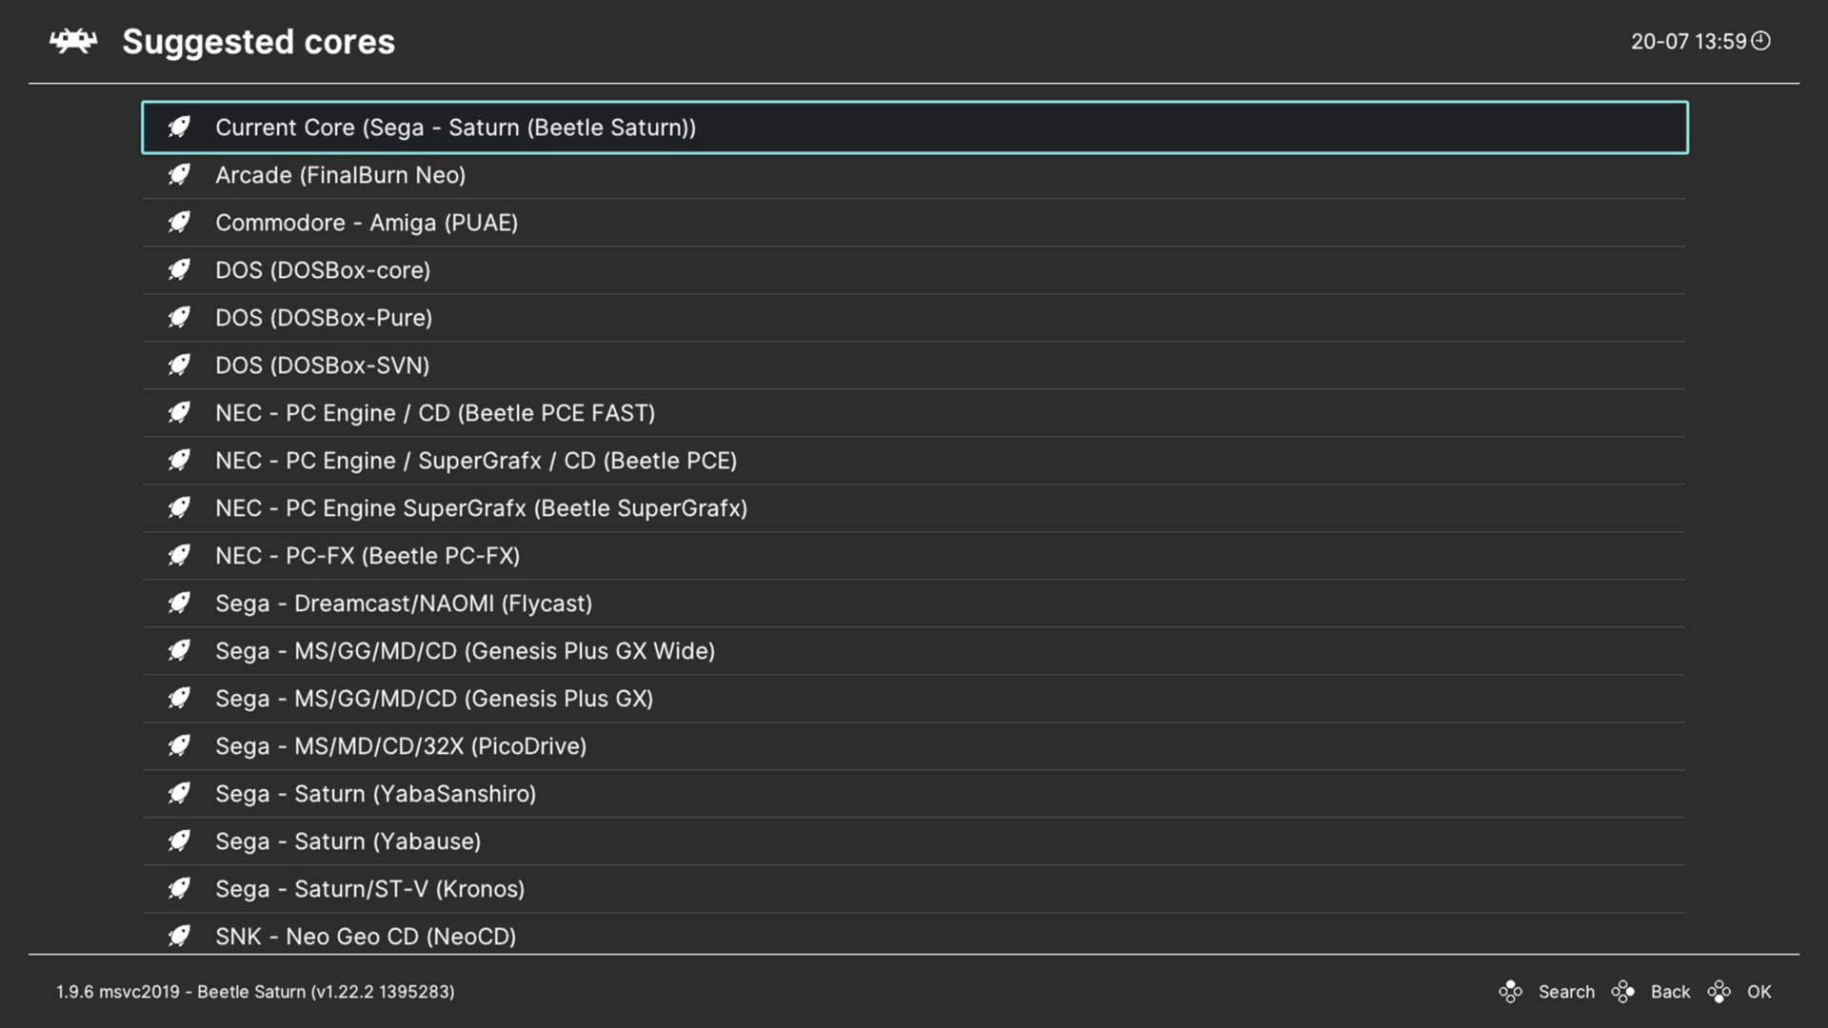
Back out of the suggested cores and the Sega Saturn Games folders to the Main Menu without starting the game.
{"action": "key", "text": "BackSpace"}
{"action": "key", "text": "BackSpace"}
{"action": "key", "text": "BackSpace"}
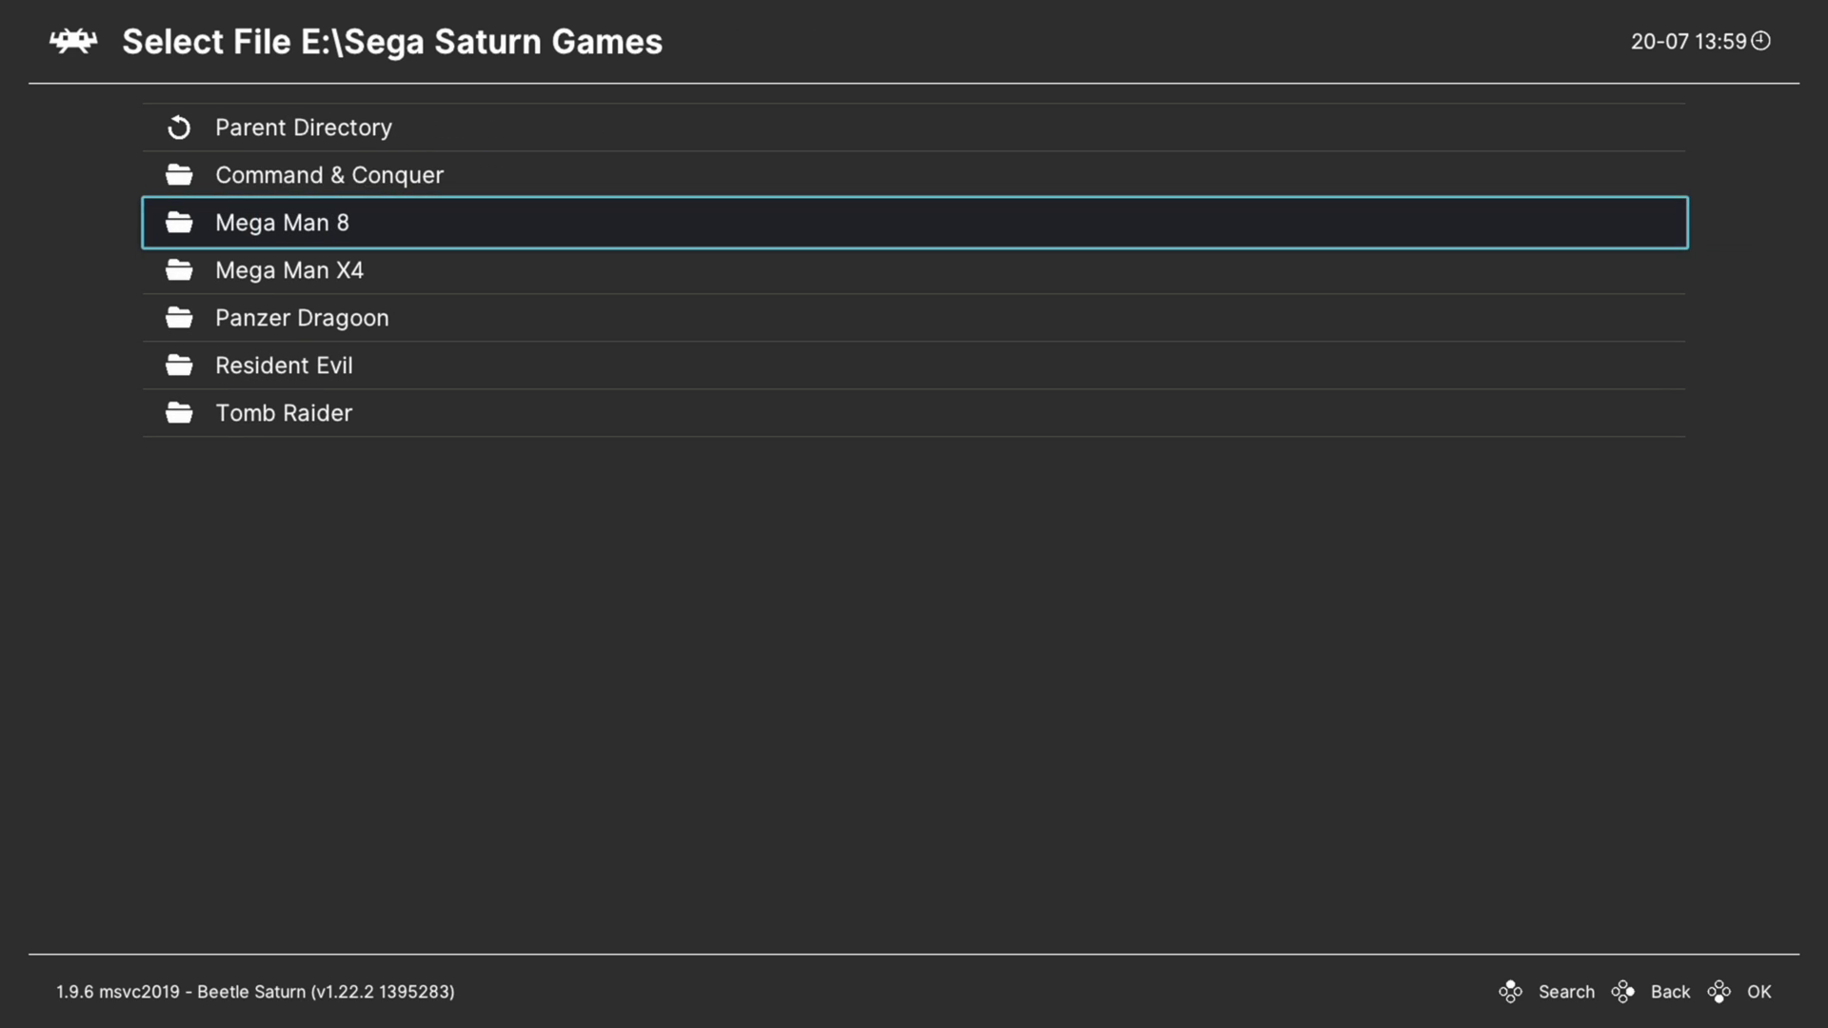
{"action": "key", "text": "BackSpace"}
{"action": "key", "text": "BackSpace"}
{"action": "key", "text": "BackSpace"}
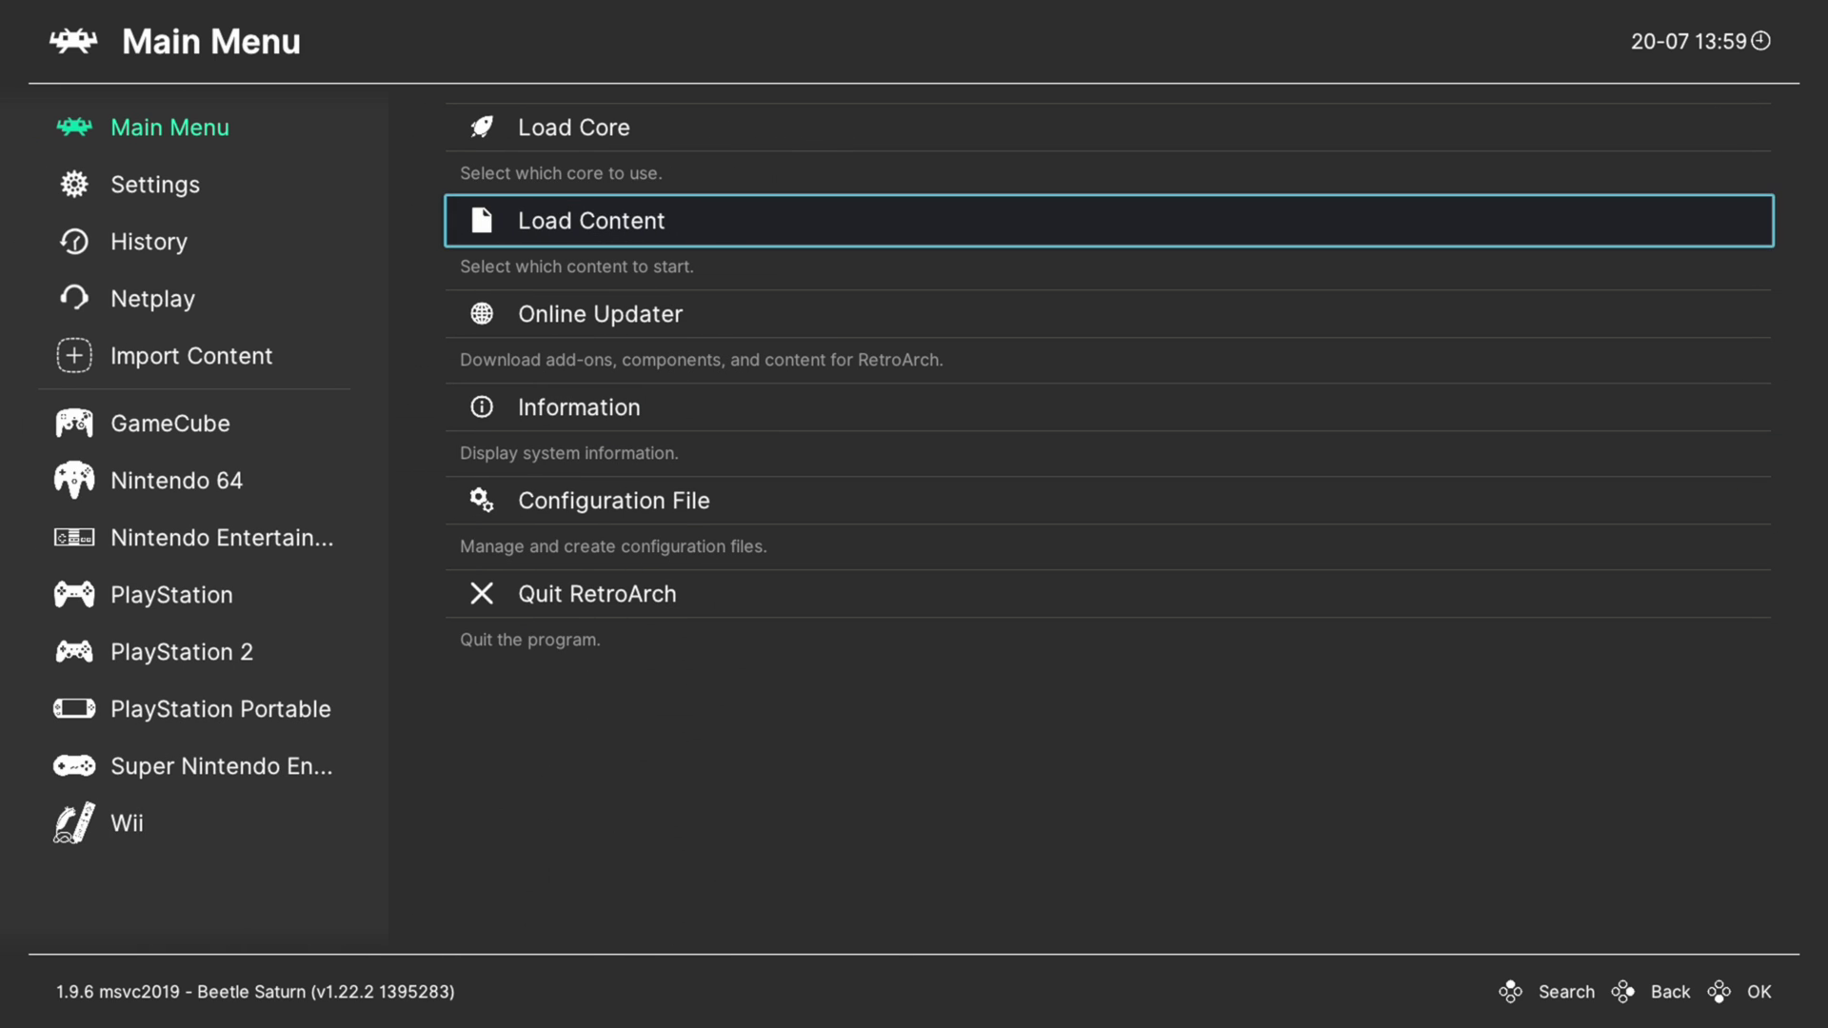
Open the Manual Scan settings under Import Content.
{"action": "key", "text": "Down"}
{"action": "key", "text": "Down"}
{"action": "key", "text": "Down"}
{"action": "key", "text": "Down"}
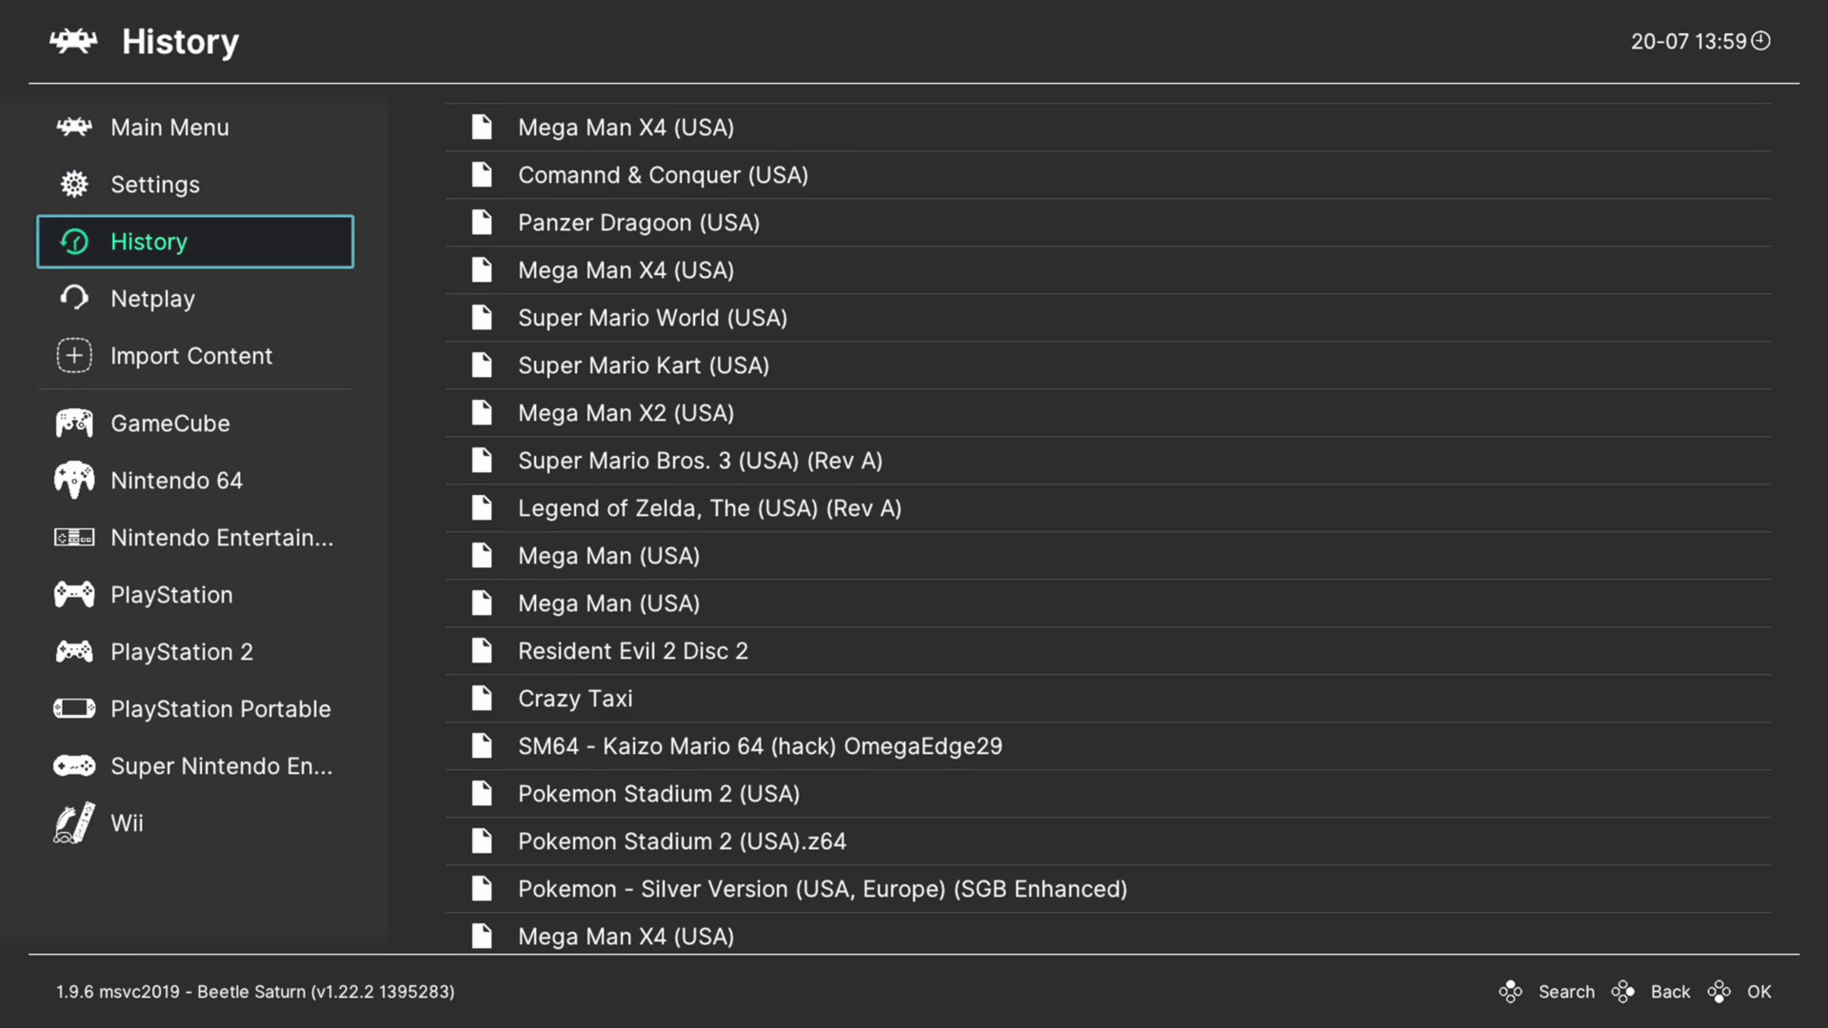
{"action": "key", "text": "Right"}
{"action": "key", "text": "Down"}
{"action": "key", "text": "Down"}
{"action": "key", "text": "Return"}
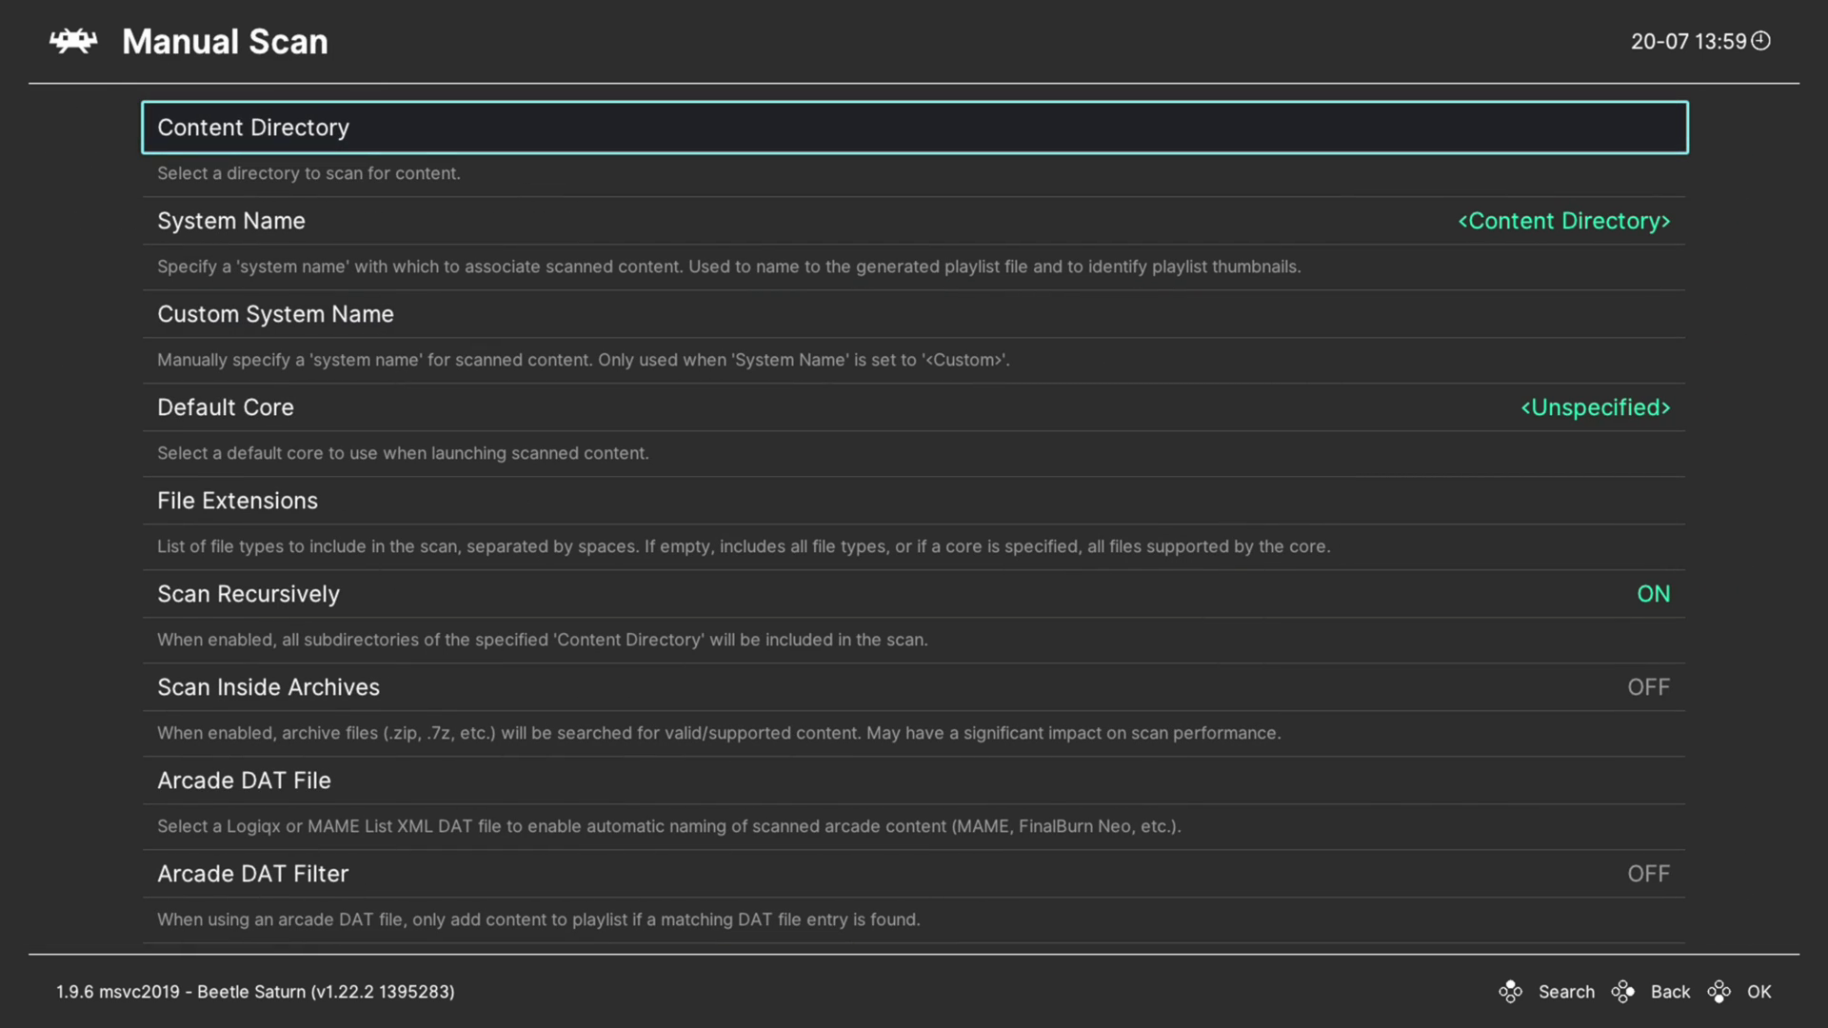
Set the scan's content directory to the Sega Saturn Games folder on the E: drive.
{"action": "key", "text": "Return"}
{"action": "key", "text": "Down"}
{"action": "key", "text": "Return"}
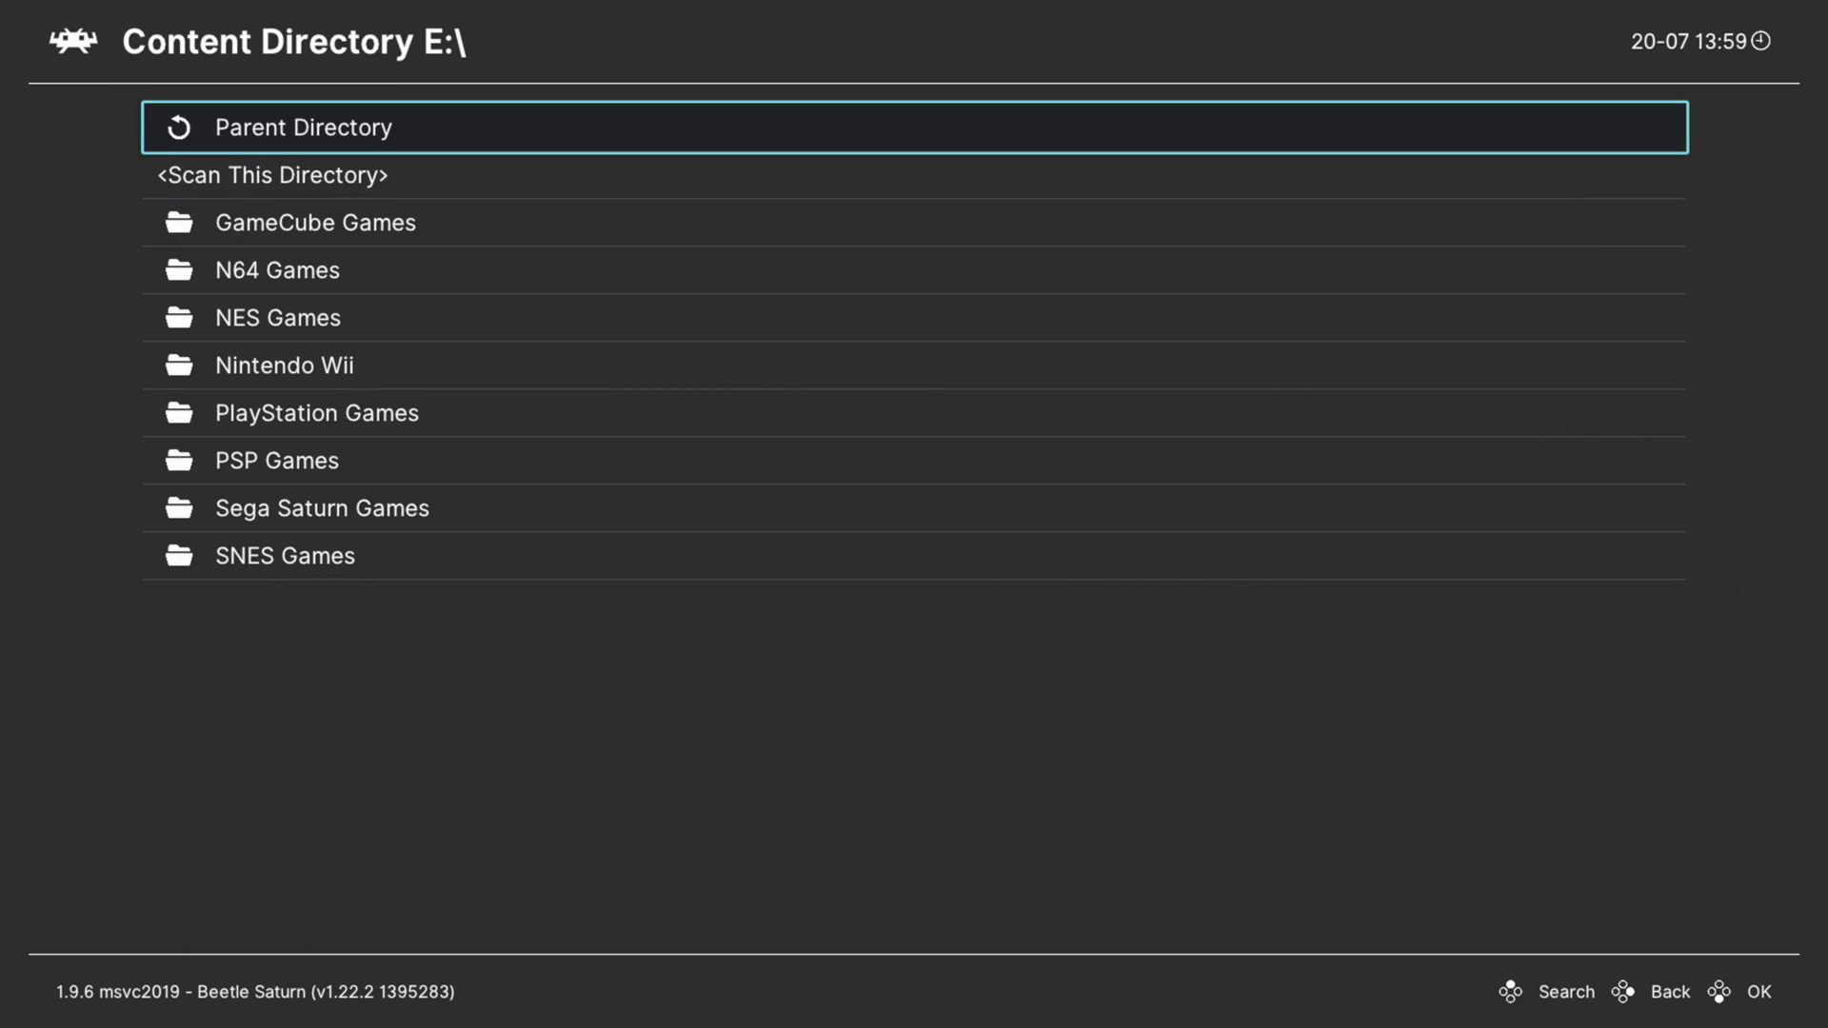
{"action": "key", "text": "Down"}
{"action": "key", "text": "Down"}
{"action": "key", "text": "Down"}
{"action": "key", "text": "Down"}
{"action": "key", "text": "Down"}
{"action": "key", "text": "Down"}
{"action": "key", "text": "Down"}
{"action": "key", "text": "Down"}
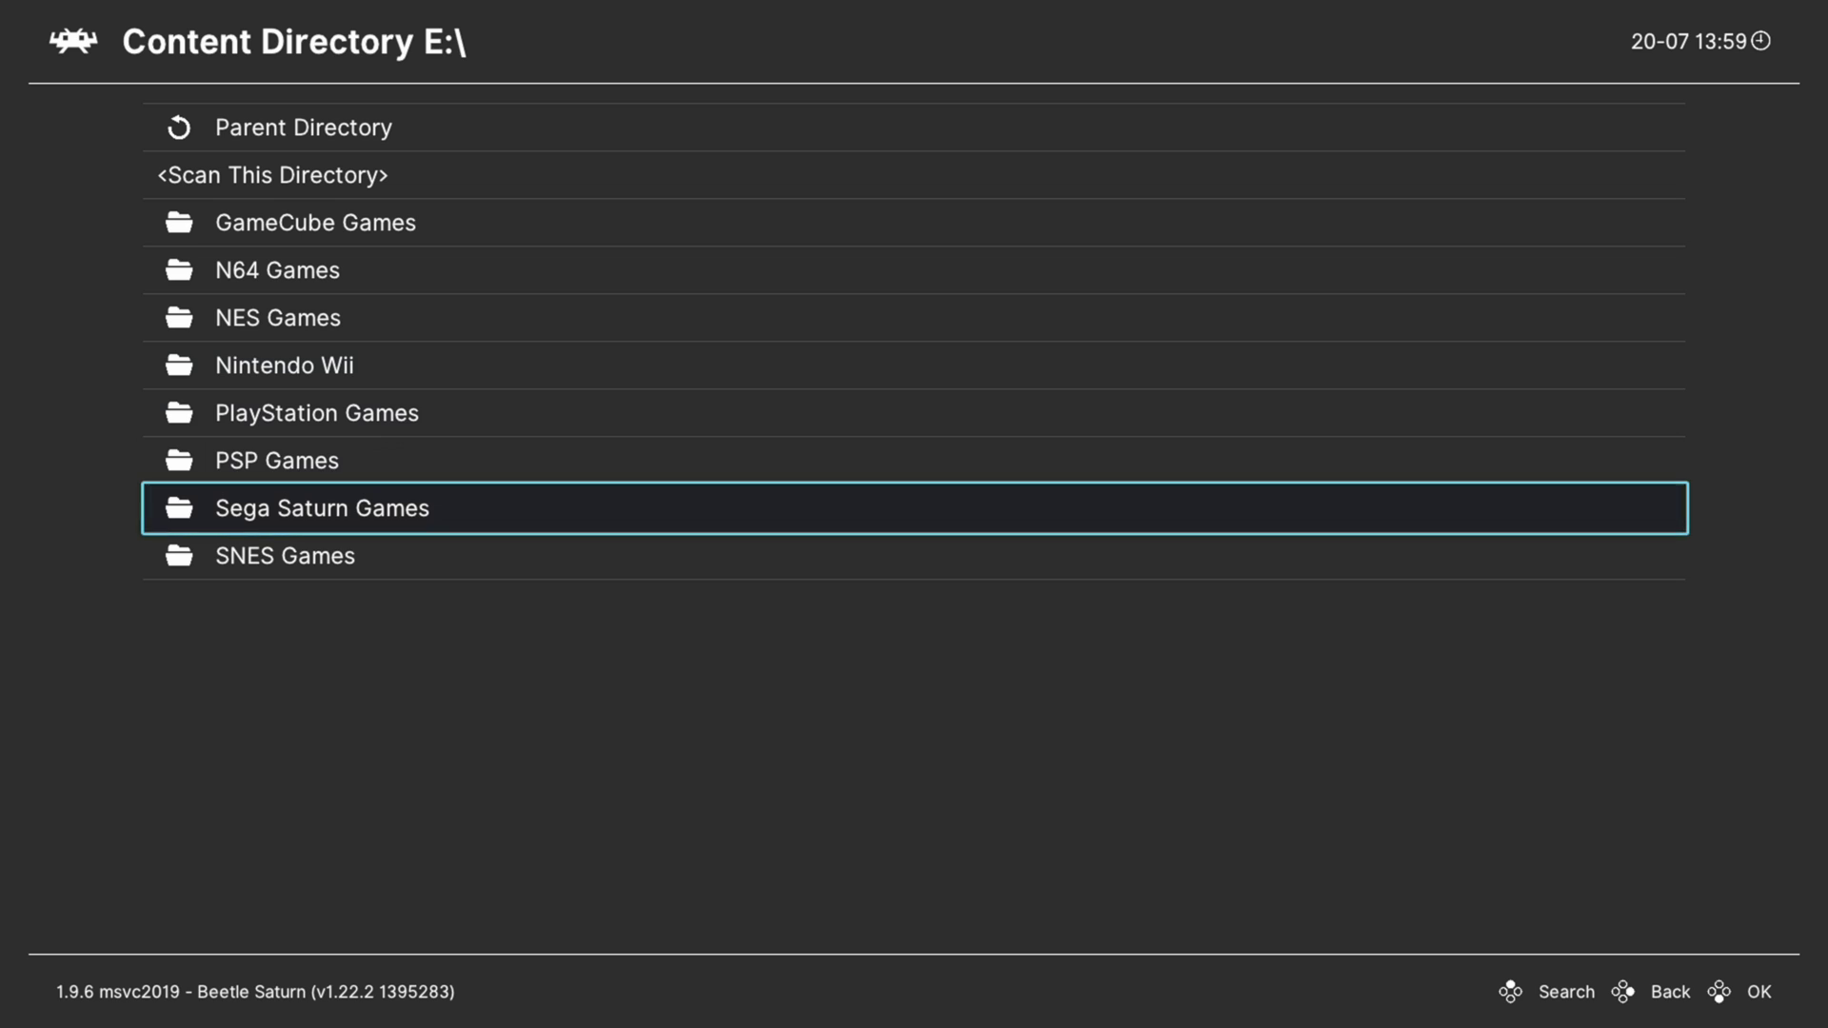
{"action": "key", "text": "Return"}
{"action": "key", "text": "Down"}
{"action": "key", "text": "Return"}
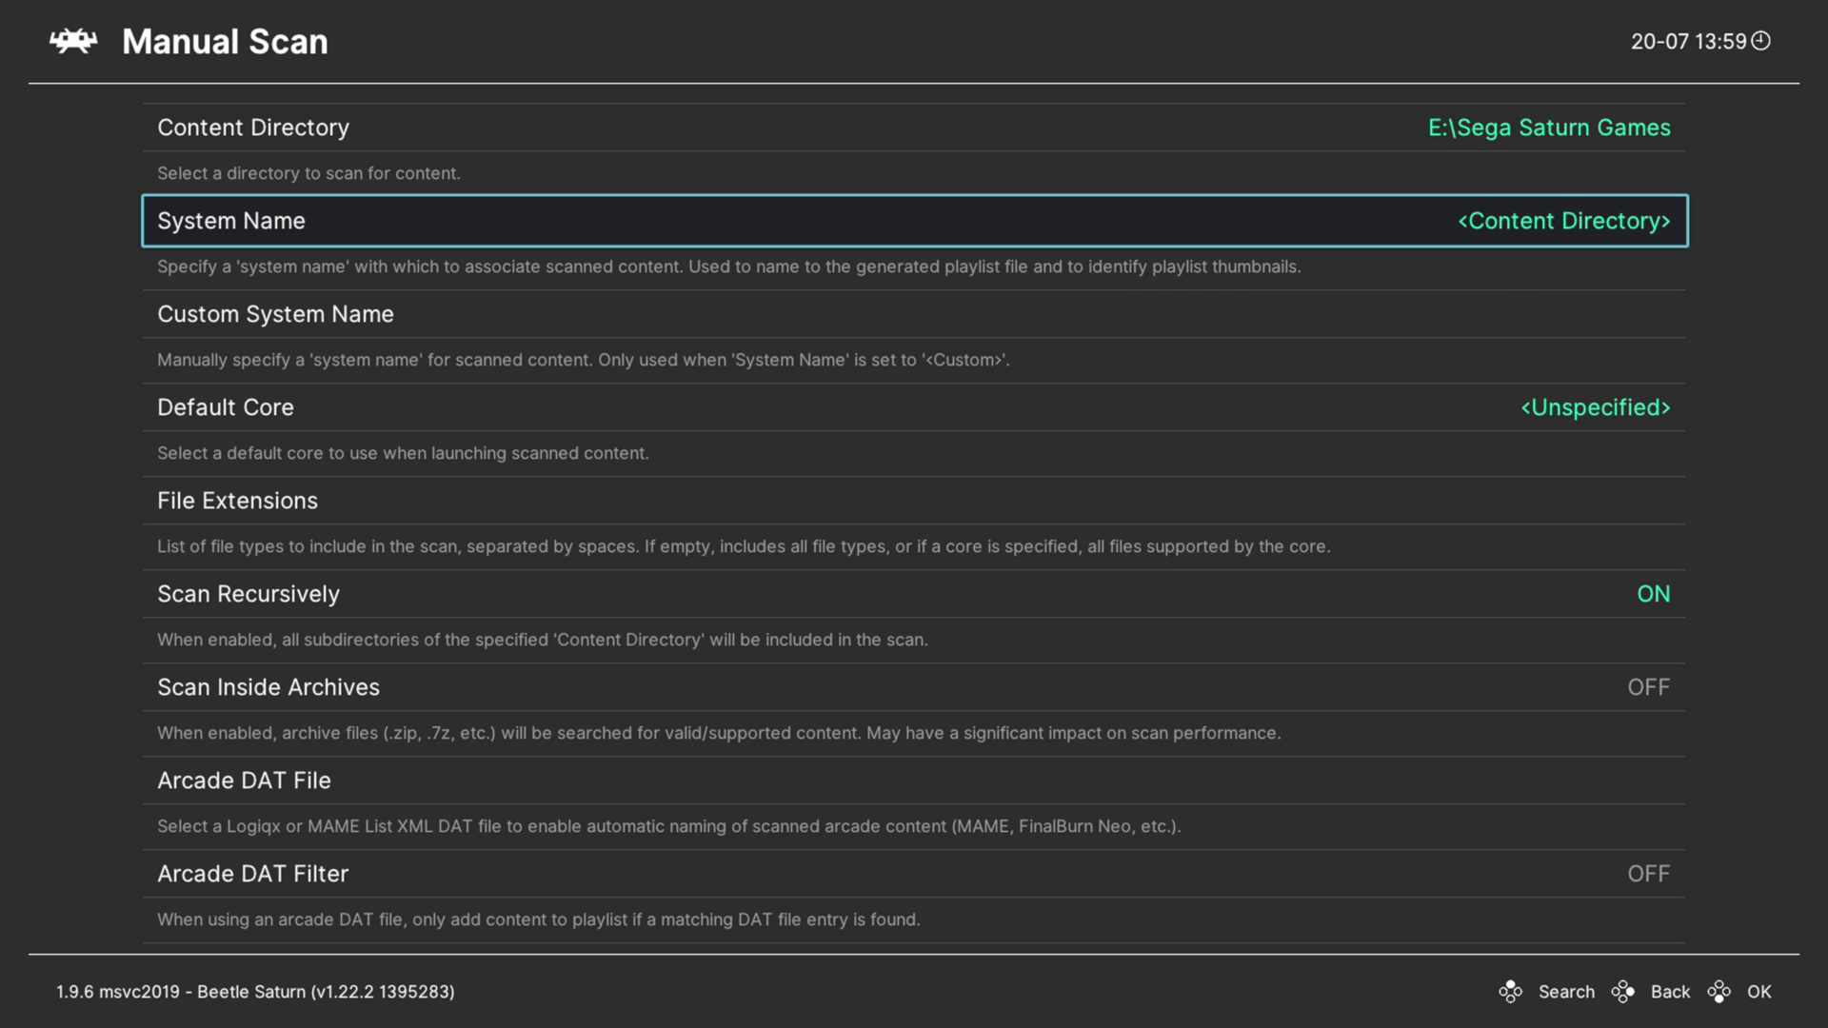
Set the system name for the scanned content to Sega - Saturn.
{"action": "key", "text": "Return"}
{"action": "key", "text": "Down"}
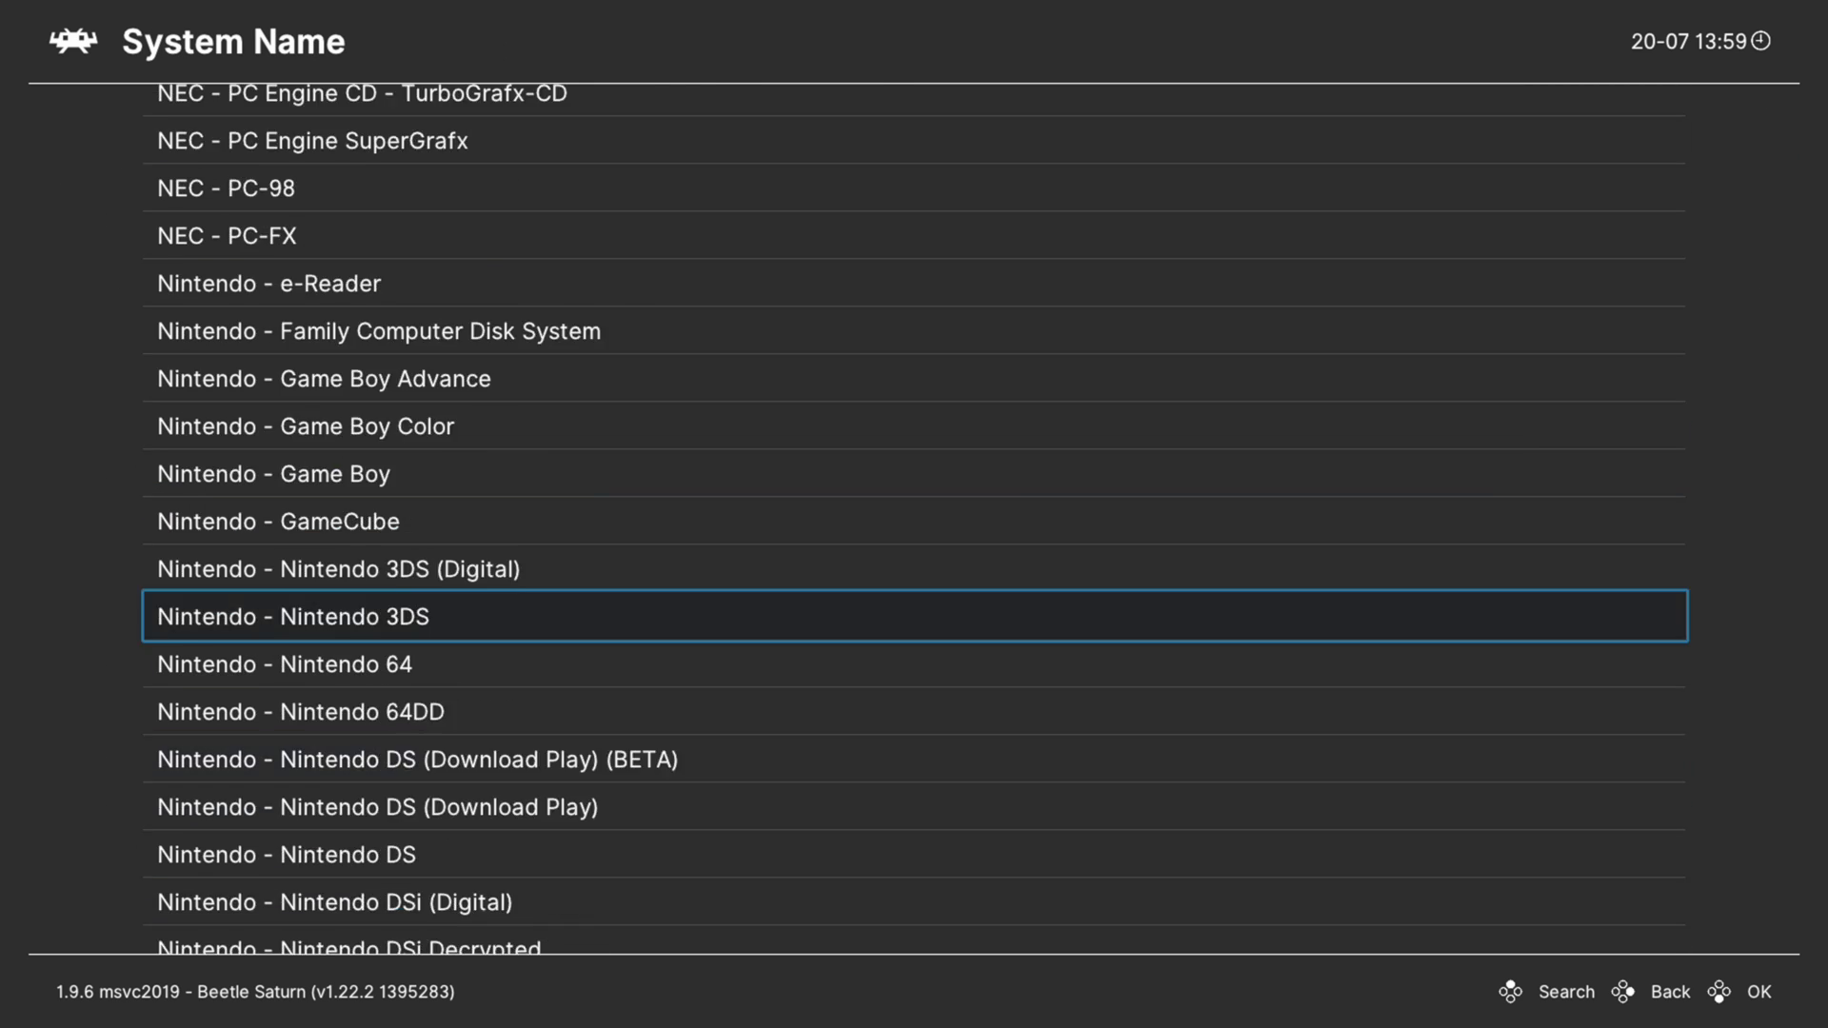
{"action": "key", "text": "Down"}
{"action": "key", "text": "Down"}
{"action": "key", "text": "Down"}
{"action": "key", "text": "Down"}
{"action": "key", "text": "Down"}
{"action": "key", "text": "Down"}
{"action": "key", "text": "Down"}
{"action": "key", "text": "Down"}
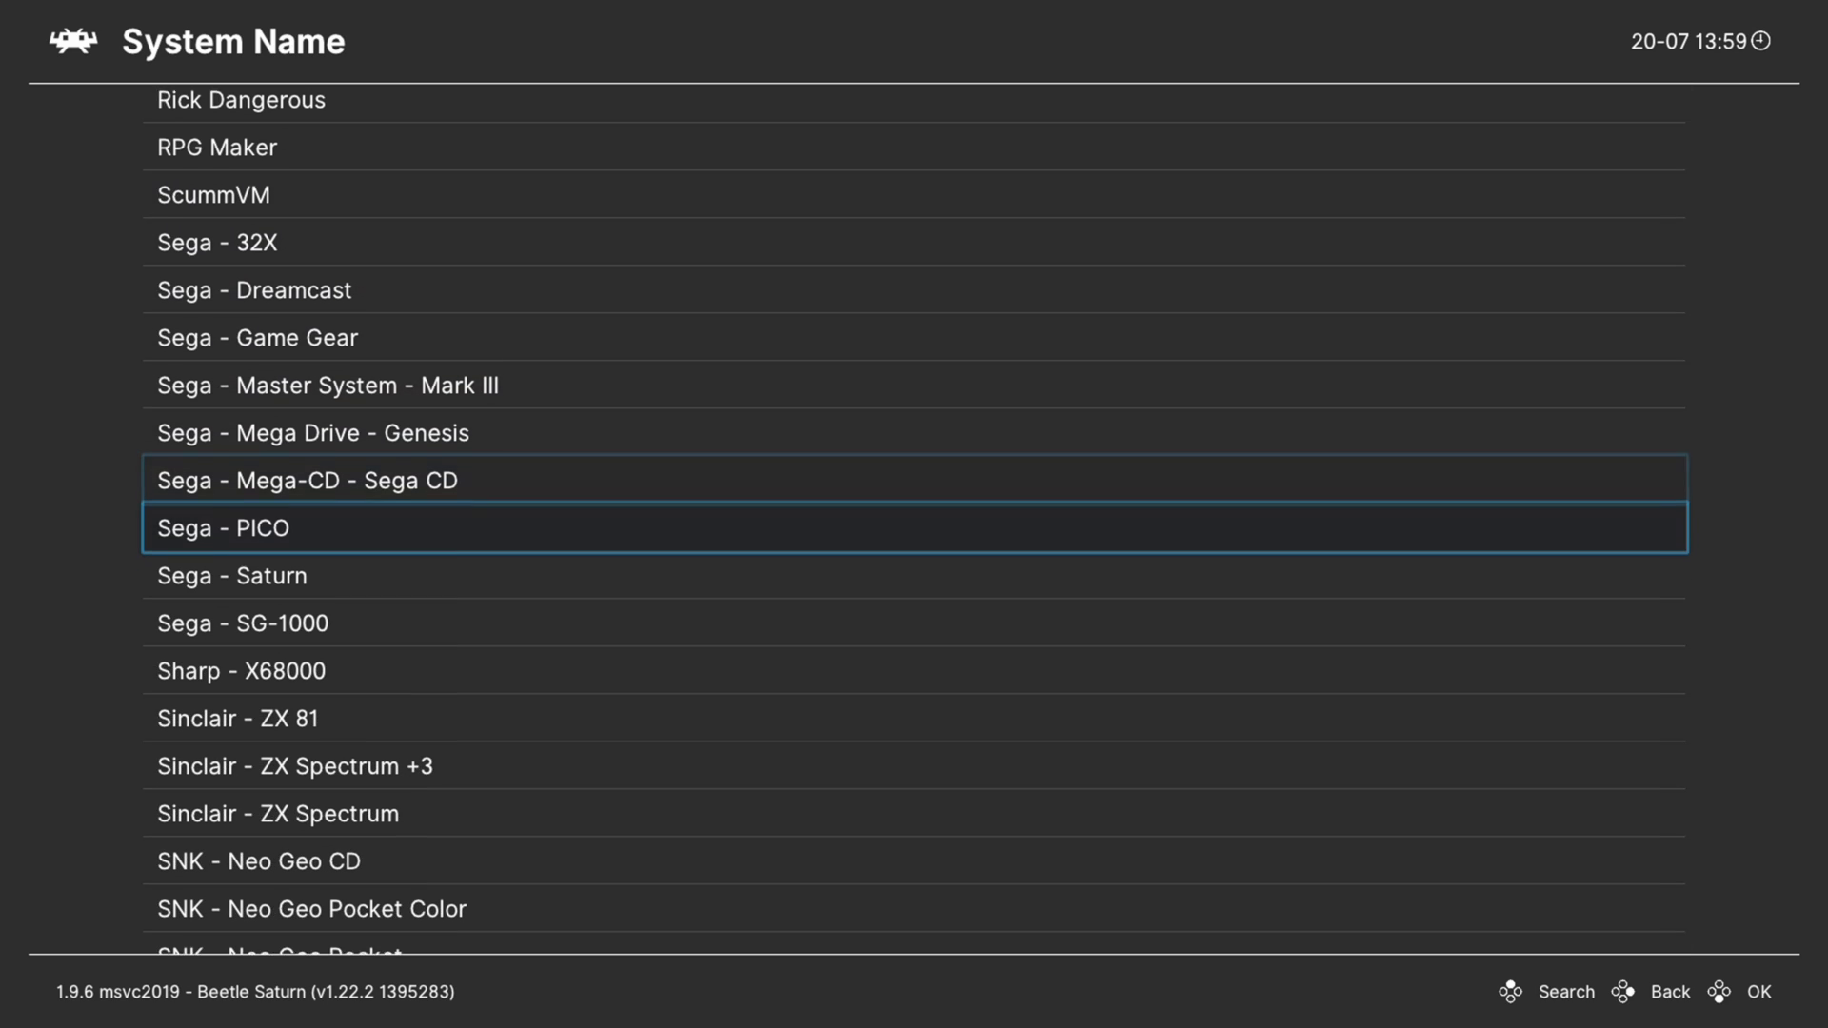
{"action": "key", "text": "Return"}
Set the default core for the scanned content to Sega - Saturn (Beetle Saturn).
{"action": "key", "text": "Down"}
{"action": "key", "text": "Down"}
{"action": "key", "text": "Return"}
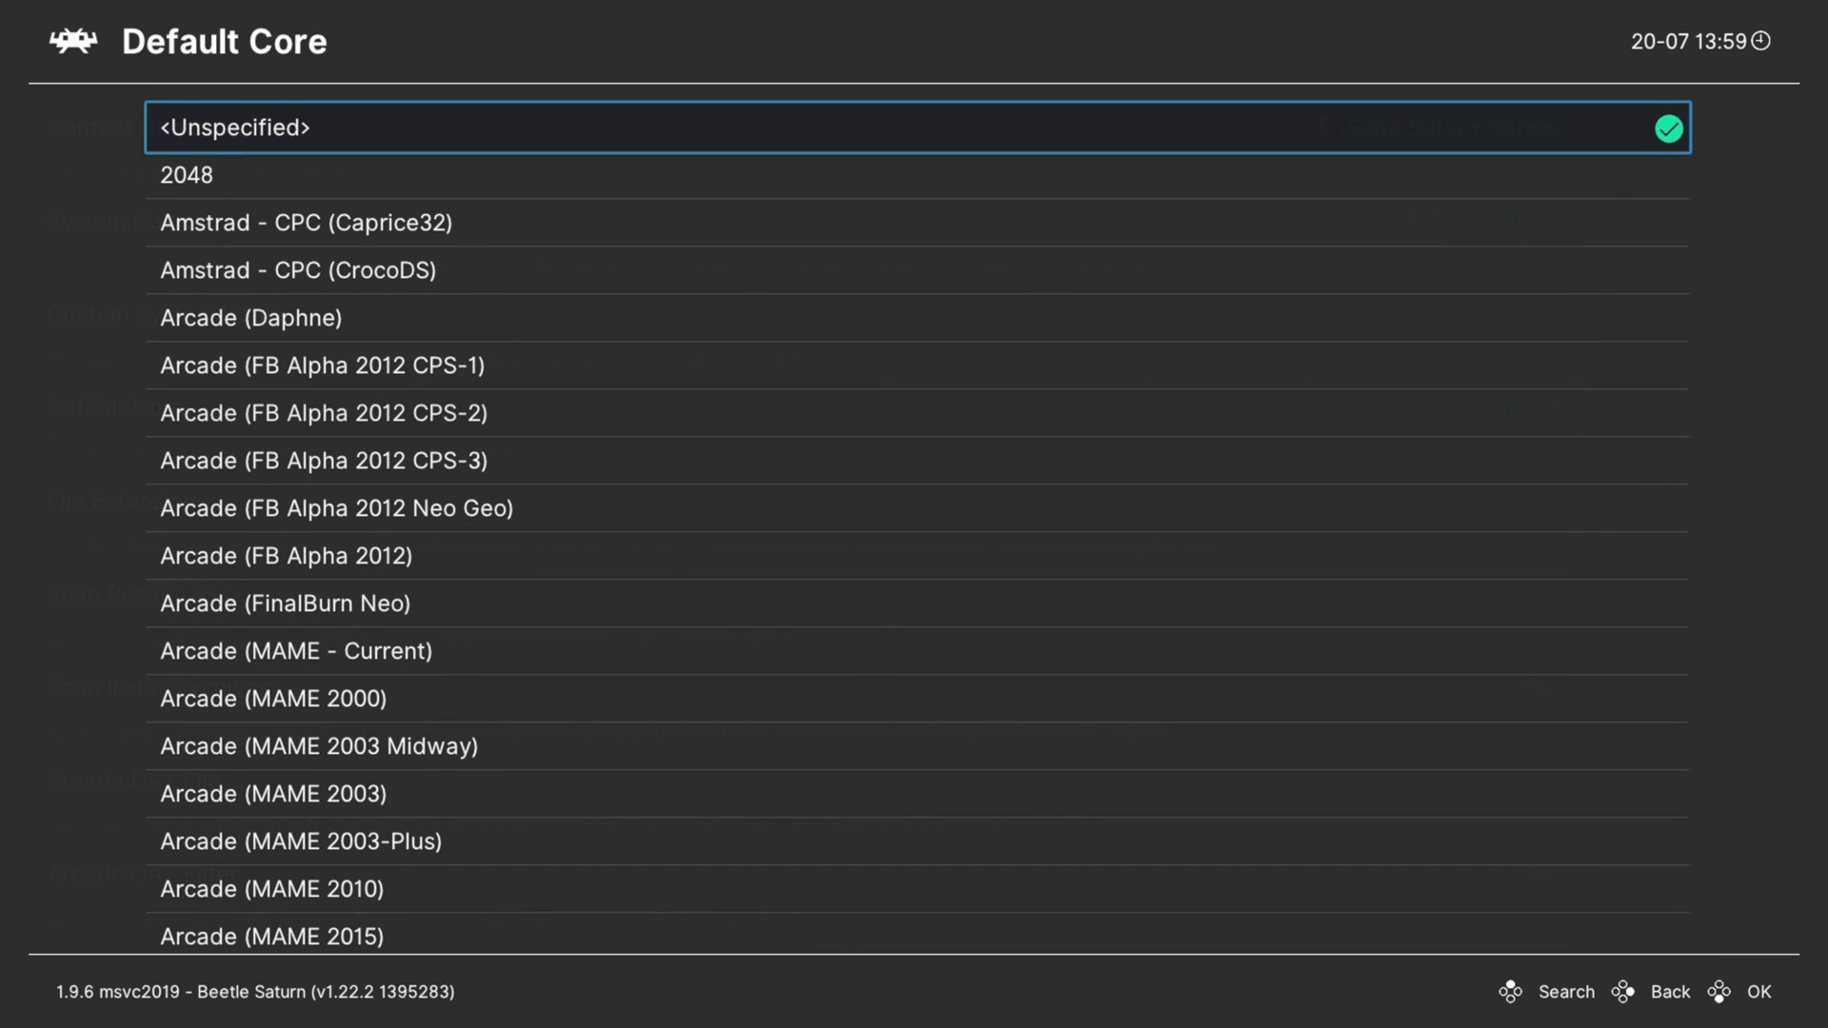
{"action": "key", "text": "Down"}
{"action": "key", "text": "Down"}
{"action": "key", "text": "Down"}
{"action": "key", "text": "Down"}
{"action": "key", "text": "Down"}
{"action": "key", "text": "Down"}
{"action": "key", "text": "Down"}
{"action": "key", "text": "Down"}
{"action": "key", "text": "Down"}
{"action": "key", "text": "Down"}
{"action": "key", "text": "Down"}
{"action": "key", "text": "Down"}
{"action": "key", "text": "Down"}
{"action": "key", "text": "Down"}
{"action": "key", "text": "Down"}
{"action": "key", "text": "Down"}
{"action": "key", "text": "Down"}
{"action": "key", "text": "Down"}
{"action": "key", "text": "Down"}
{"action": "key", "text": "Down"}
{"action": "key", "text": "Down"}
{"action": "key", "text": "Down"}
{"action": "key", "text": "Down"}
{"action": "key", "text": "Down"}
{"action": "key", "text": "Down"}
{"action": "key", "text": "Down"}
{"action": "key", "text": "Down"}
{"action": "key", "text": "Down"}
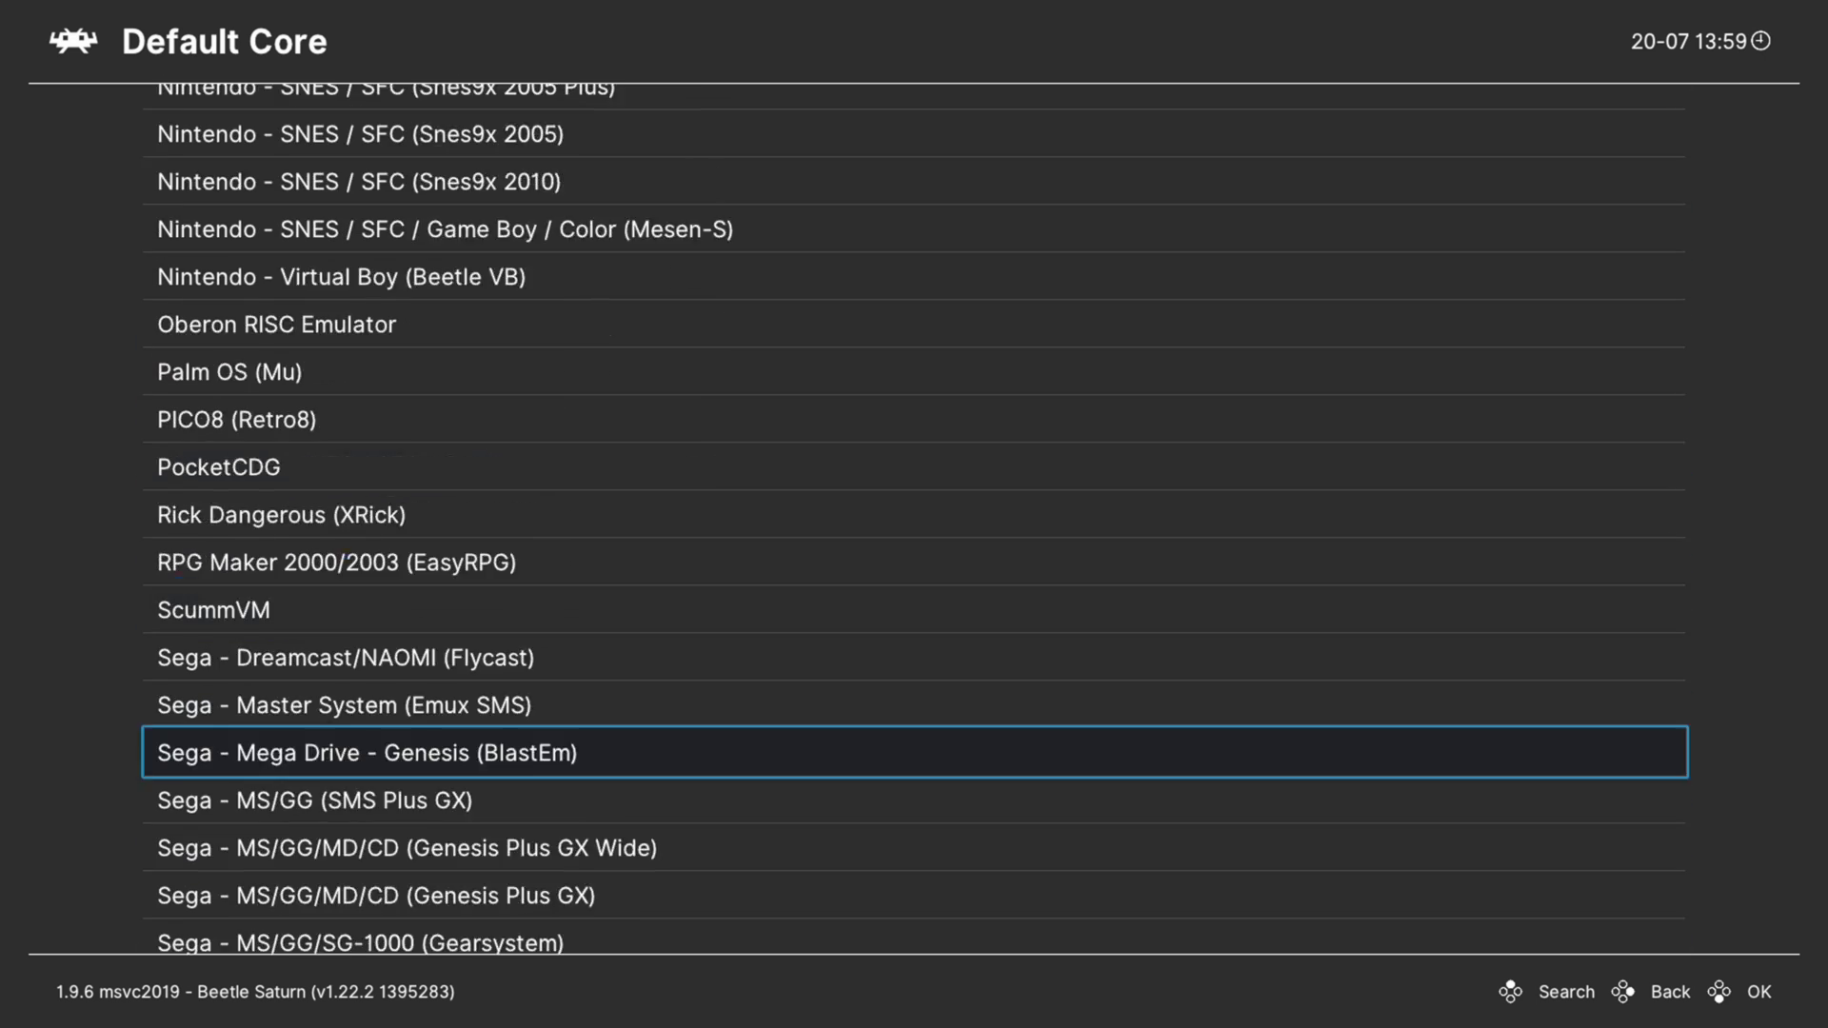
{"action": "key", "text": "Up"}
{"action": "key", "text": "Up"}
{"action": "key", "text": "Up"}
{"action": "key", "text": "Up"}
{"action": "key", "text": "Up"}
{"action": "key", "text": "Up"}
{"action": "key", "text": "Up"}
{"action": "key", "text": "Up"}
{"action": "key", "text": "Up"}
{"action": "key", "text": "Up"}
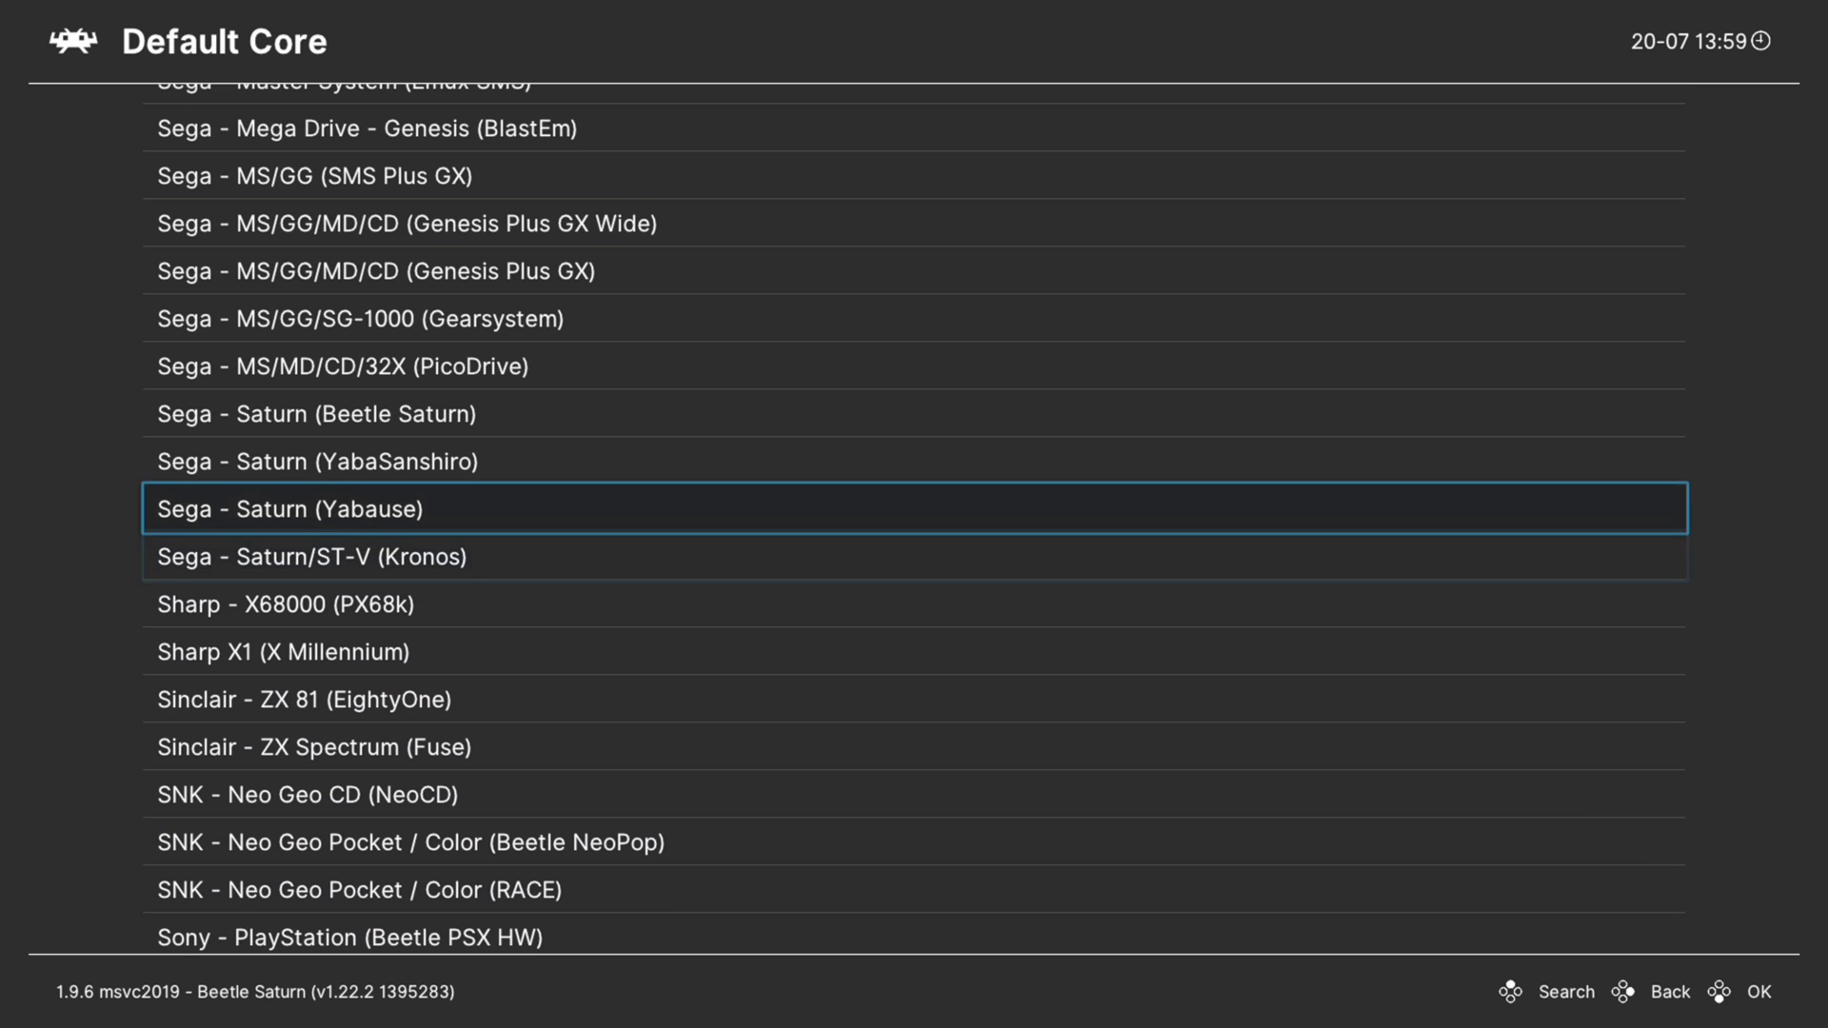
{"action": "key", "text": "Return"}
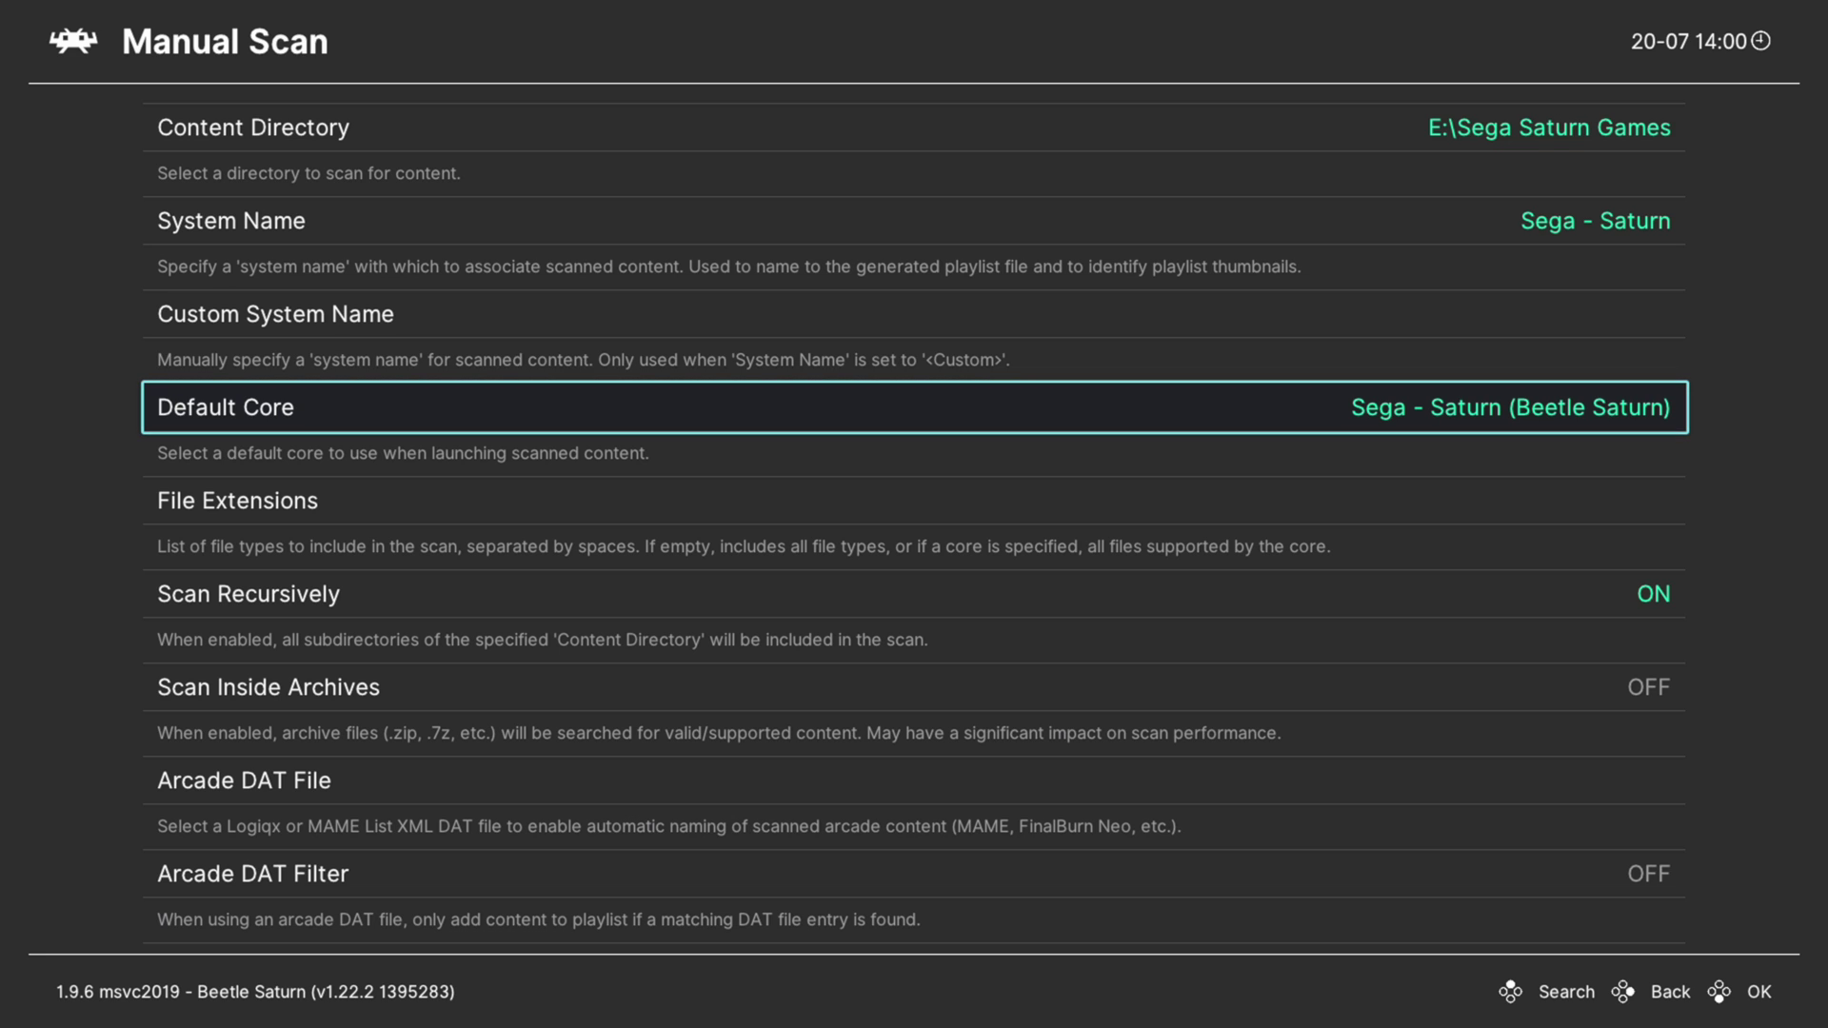
Enter cue as the first file extension to include in the scan.
{"action": "key", "text": "Down"}
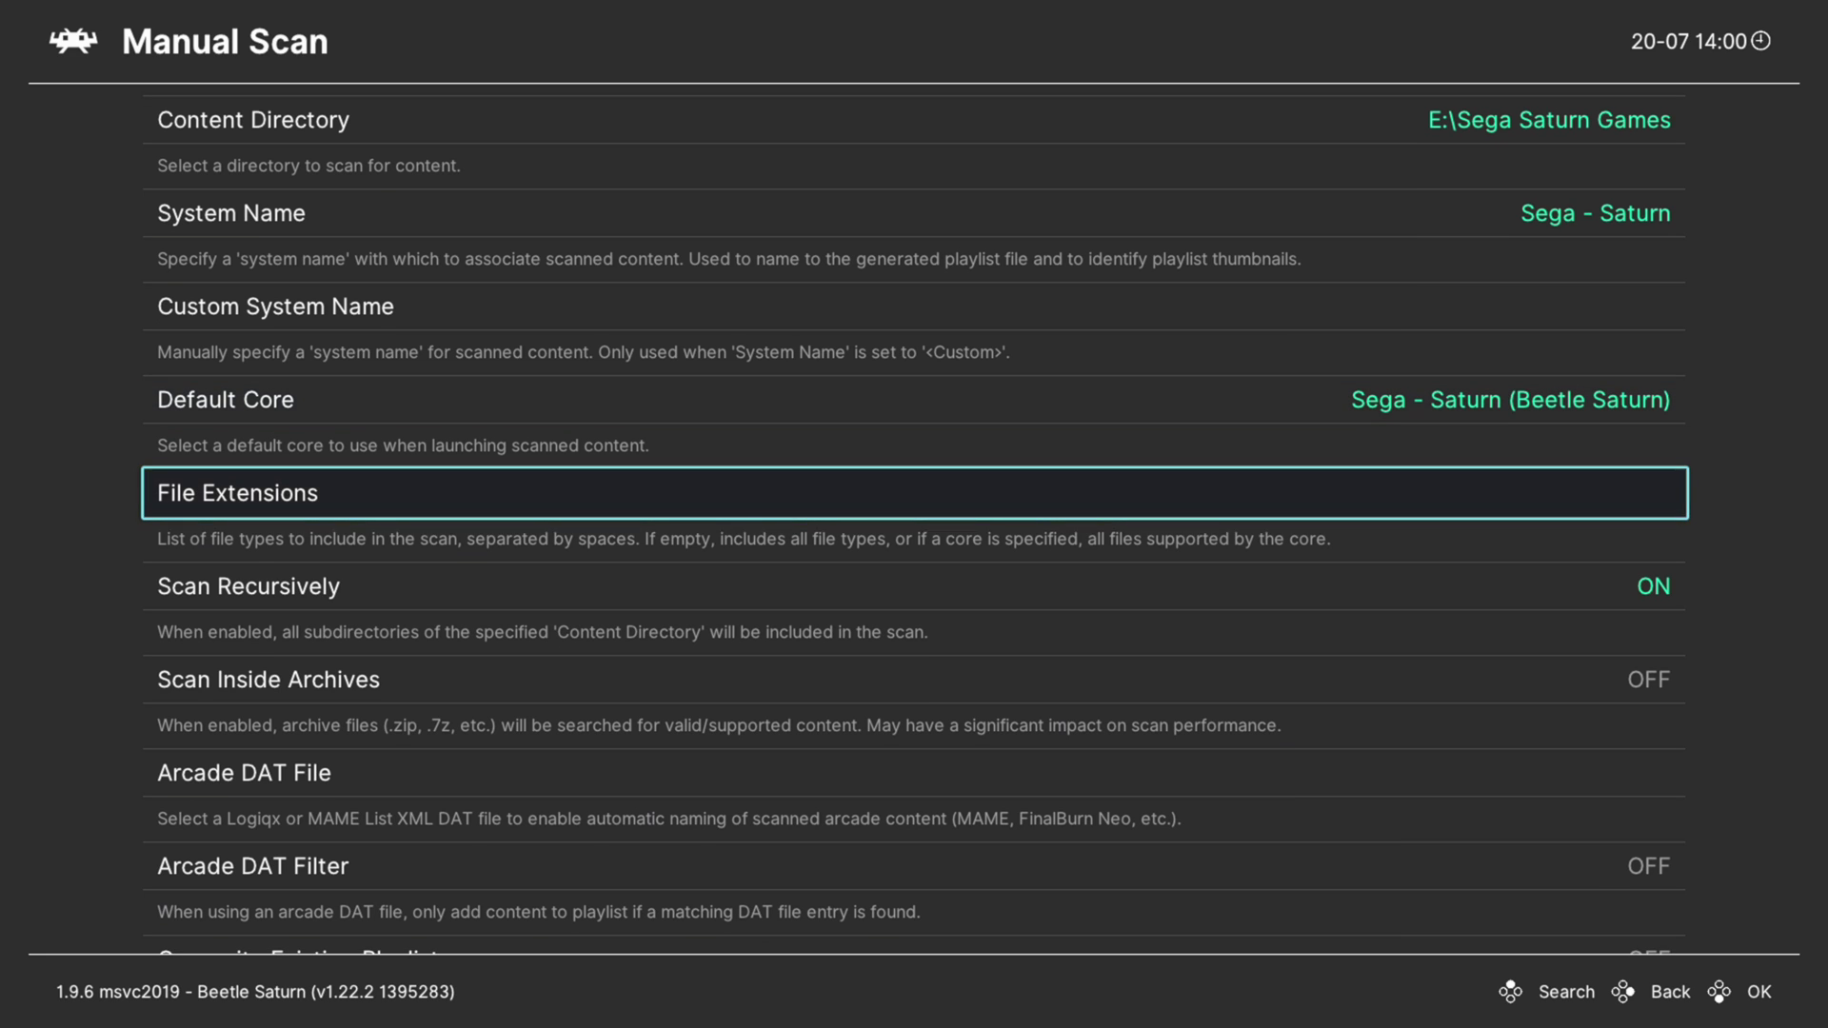
{"action": "key", "text": "Return"}
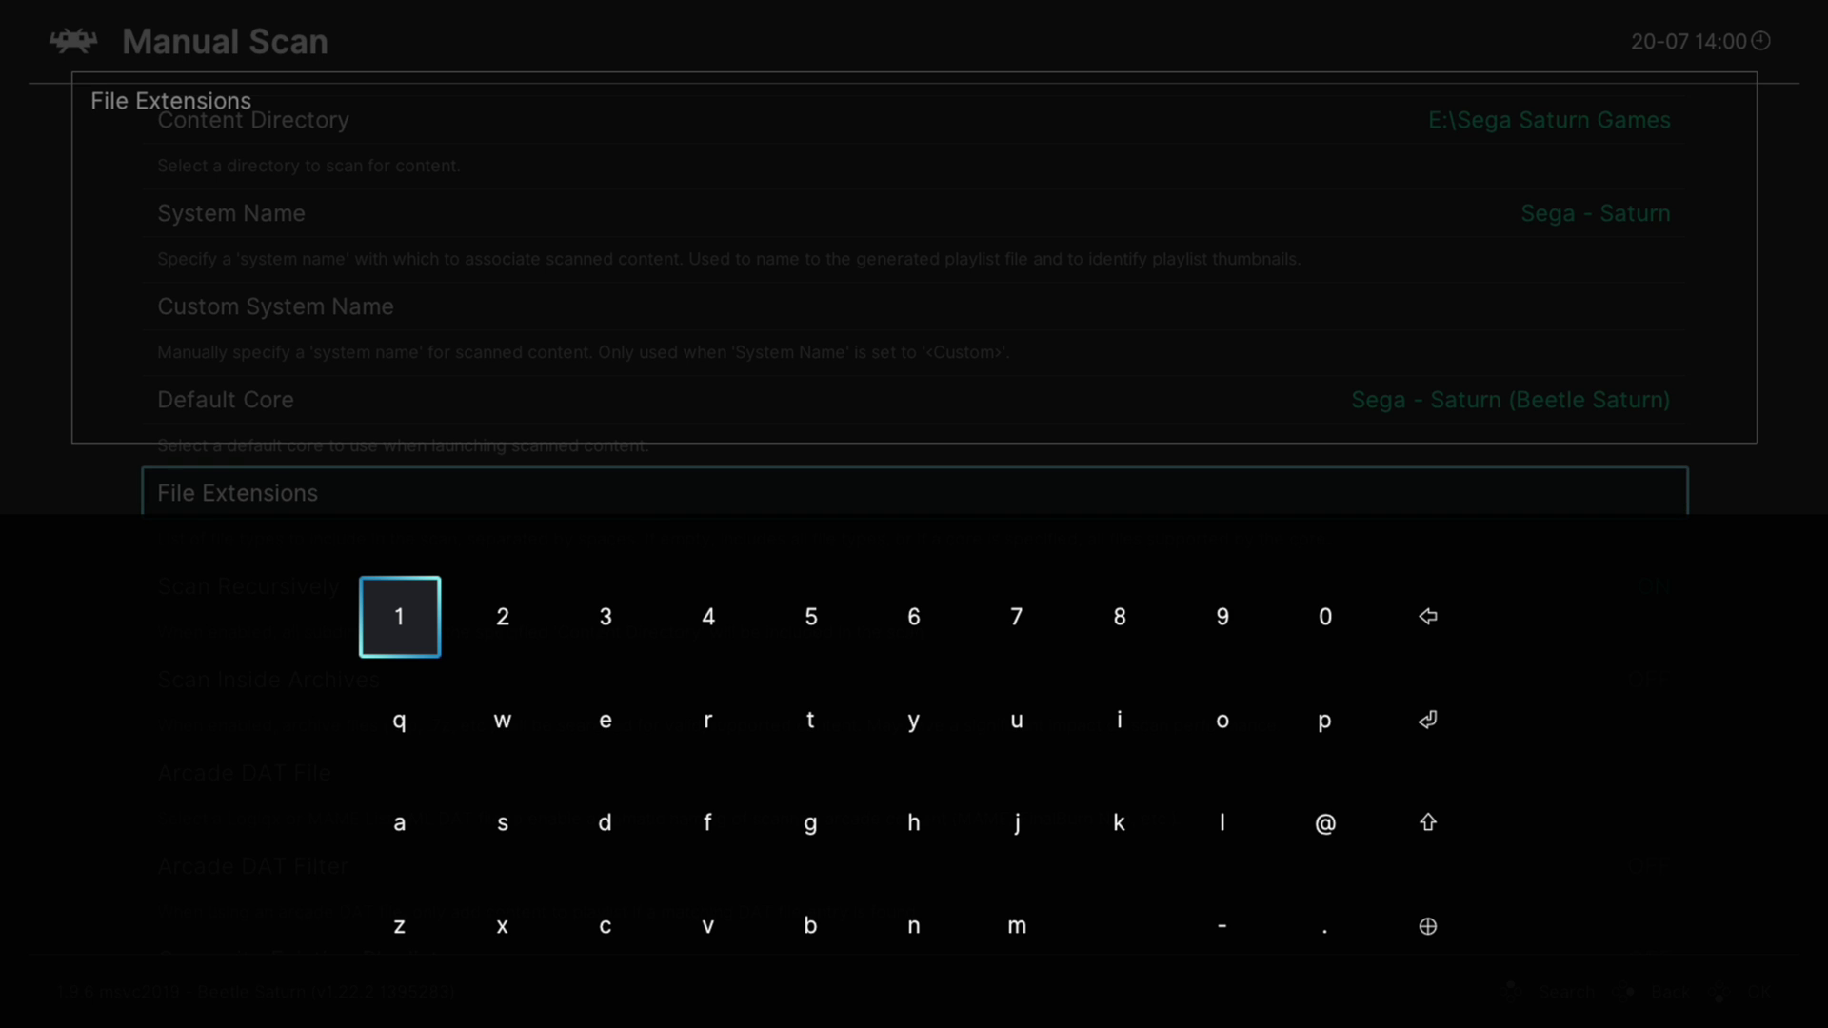
{"action": "key", "text": "Right"}
{"action": "key", "text": "Right"}
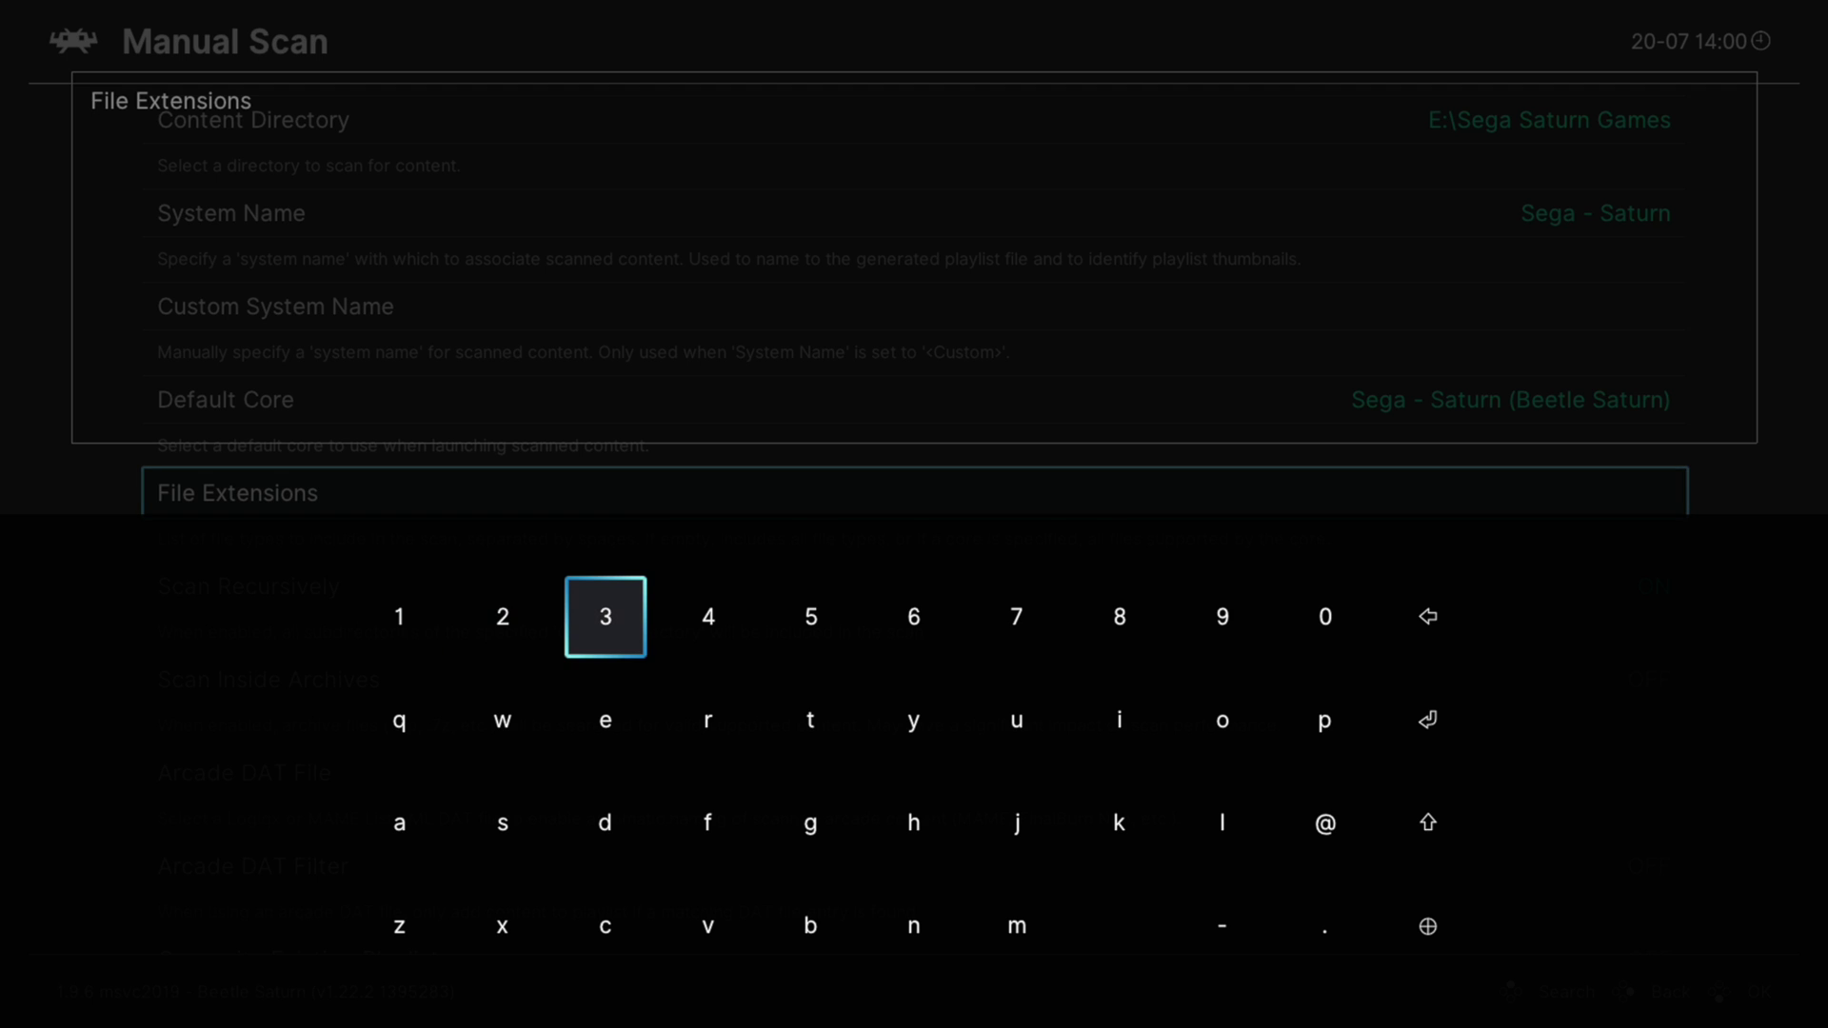
{"action": "key", "text": "Down"}
{"action": "key", "text": "Down"}
{"action": "key", "text": "Down"}
{"action": "key", "text": "Return"}
{"action": "key", "text": "Right"}
{"action": "key", "text": "Right"}
{"action": "key", "text": "Right"}
{"action": "key", "text": "Right"}
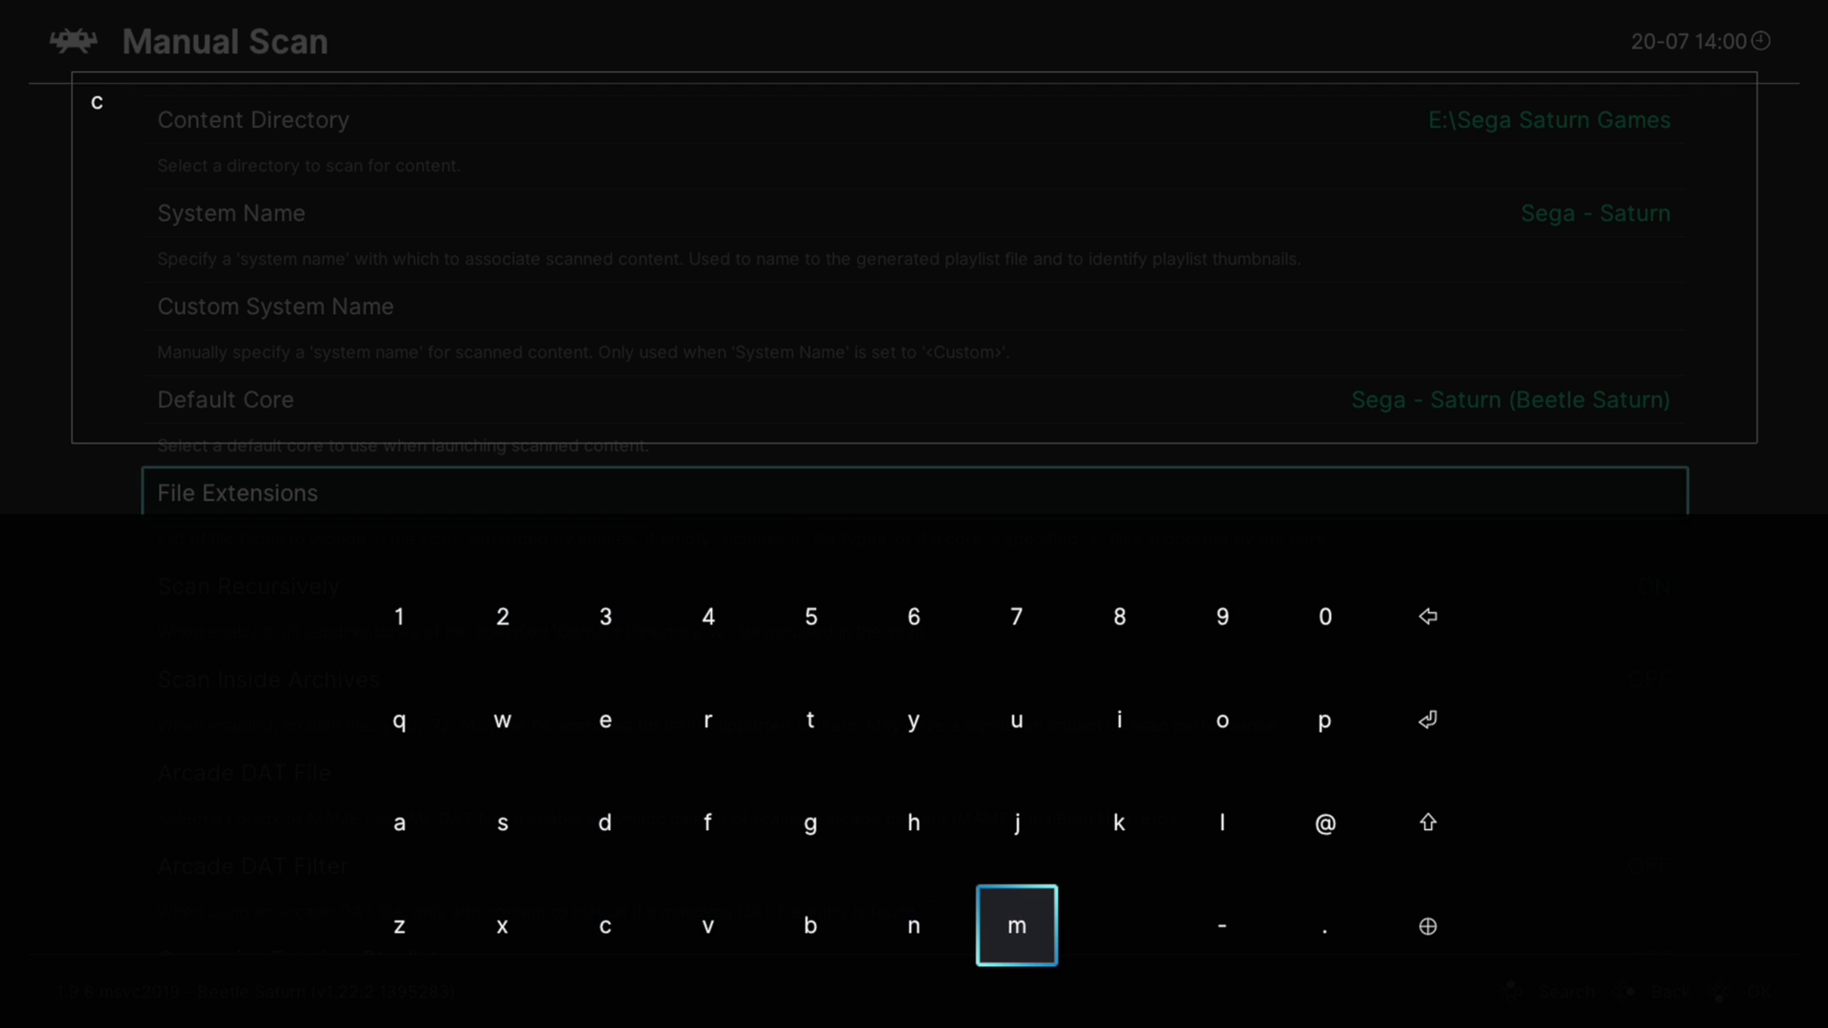
{"action": "key", "text": "Up"}
{"action": "key", "text": "Up"}
{"action": "key", "text": "Return"}
{"action": "key", "text": "Left"}
{"action": "key", "text": "Left"}
{"action": "key", "text": "Left"}
{"action": "key", "text": "Left"}
{"action": "key", "text": "Return"}
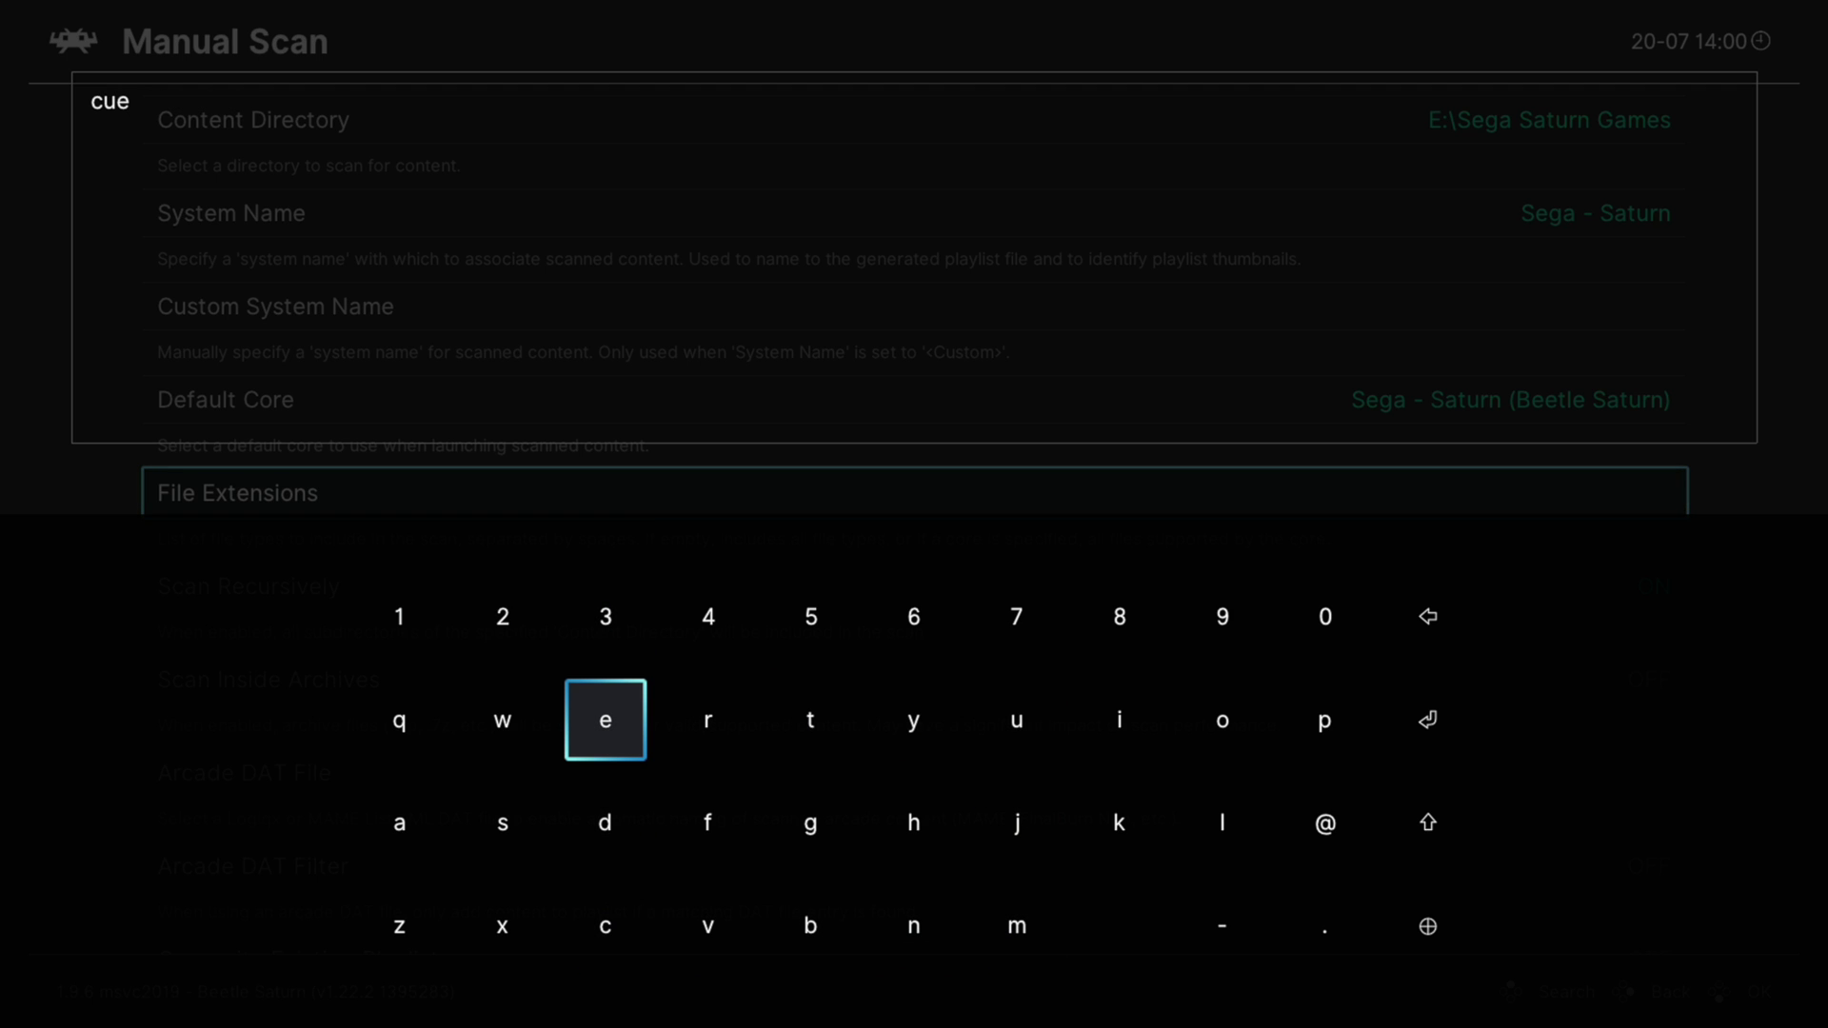
Add chd as a second file extension, separated by a space, and confirm the extension list.
{"action": "key", "text": "Down"}
{"action": "key", "text": "Down"}
{"action": "key", "text": "Right"}
{"action": "key", "text": "Right"}
{"action": "key", "text": "Right"}
{"action": "key", "text": "Right"}
{"action": "key", "text": "Right"}
{"action": "key", "text": "Return"}
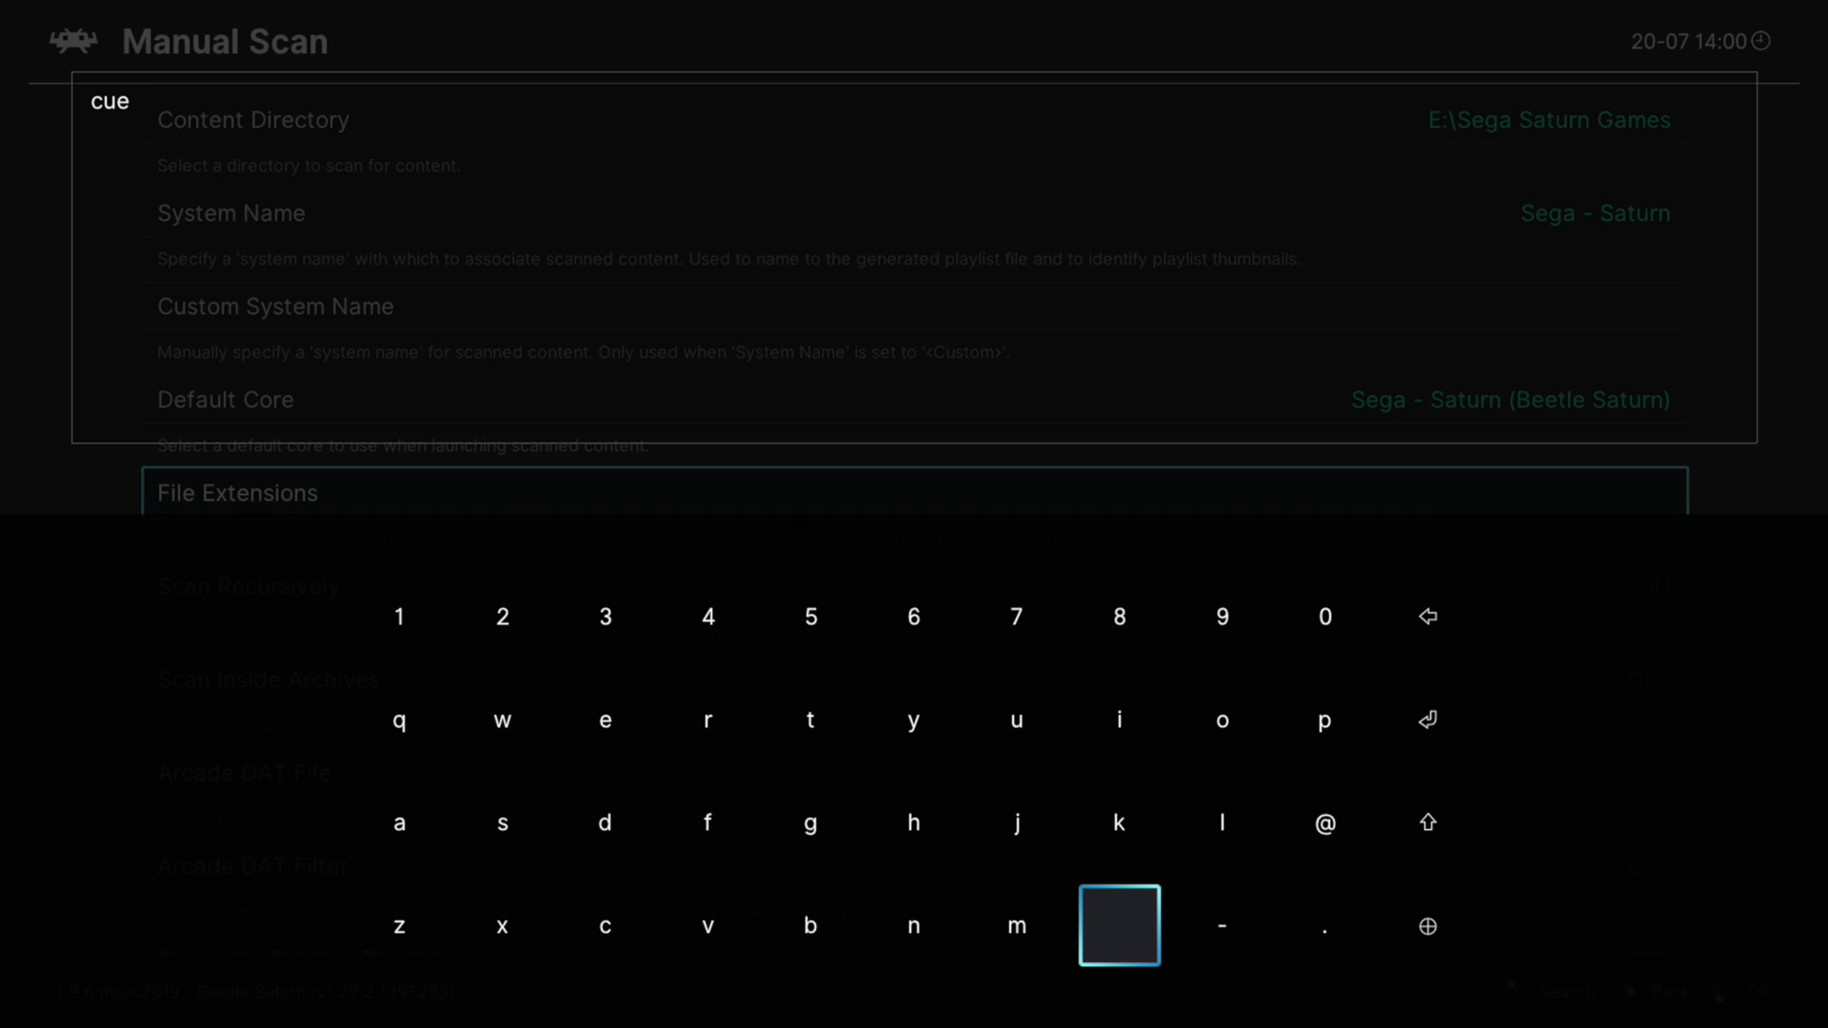
{"action": "key", "text": "Left"}
{"action": "key", "text": "Left"}
{"action": "key", "text": "Left"}
{"action": "key", "text": "Left"}
{"action": "key", "text": "Left"}
{"action": "key", "text": "Return"}
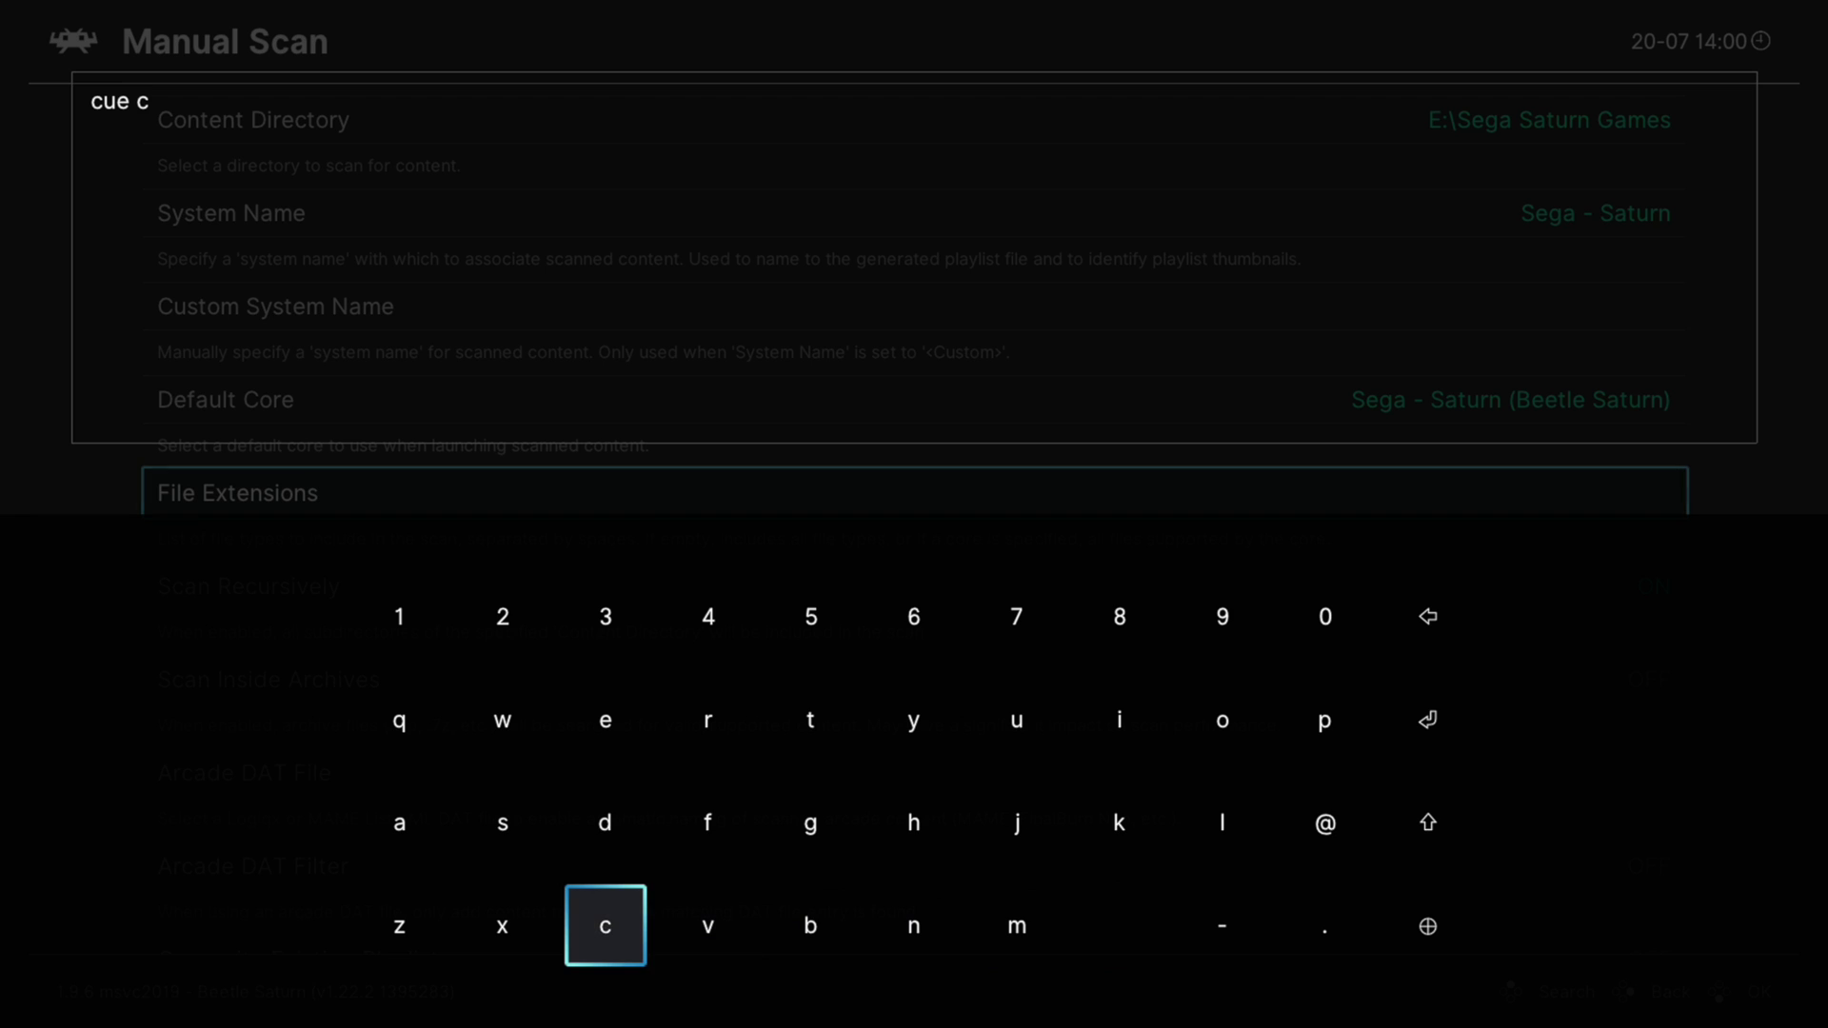
{"action": "key", "text": "Right"}
{"action": "key", "text": "Right"}
{"action": "key", "text": "Right"}
{"action": "key", "text": "Up"}
{"action": "key", "text": "Return"}
{"action": "key", "text": "Left"}
{"action": "key", "text": "Left"}
{"action": "key", "text": "Left"}
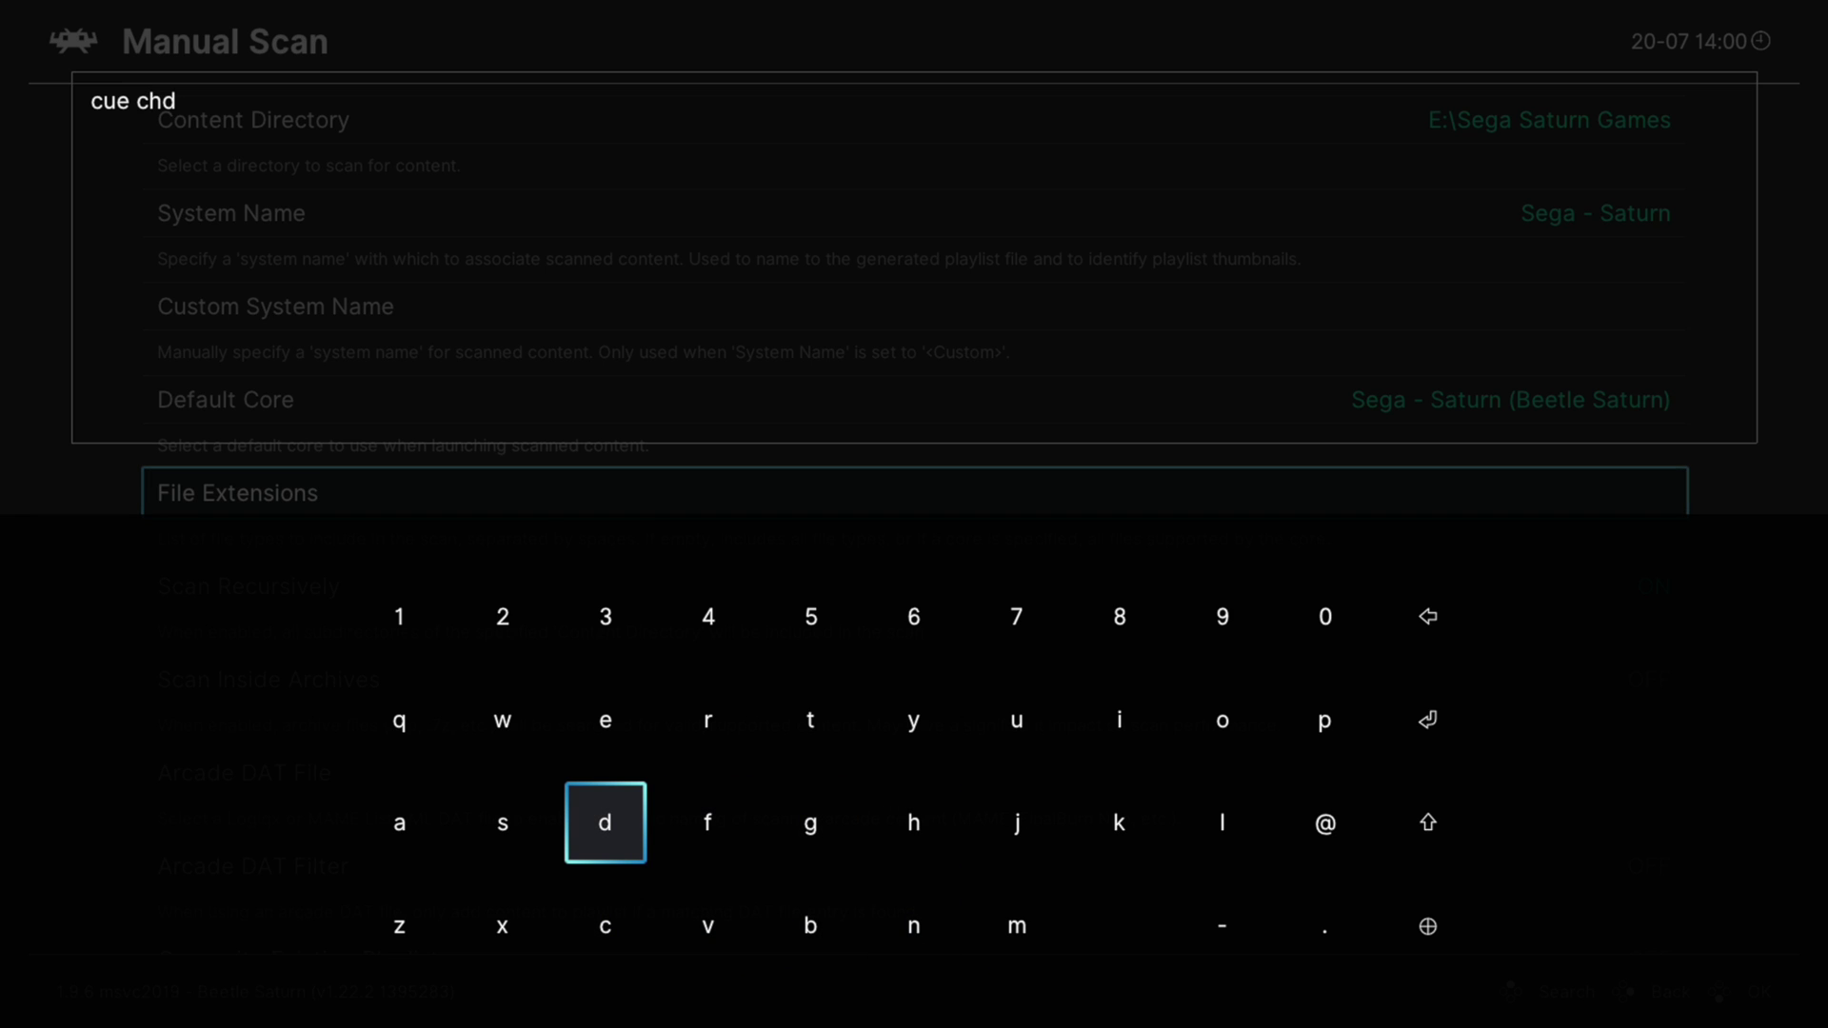
{"action": "key", "text": "Return"}
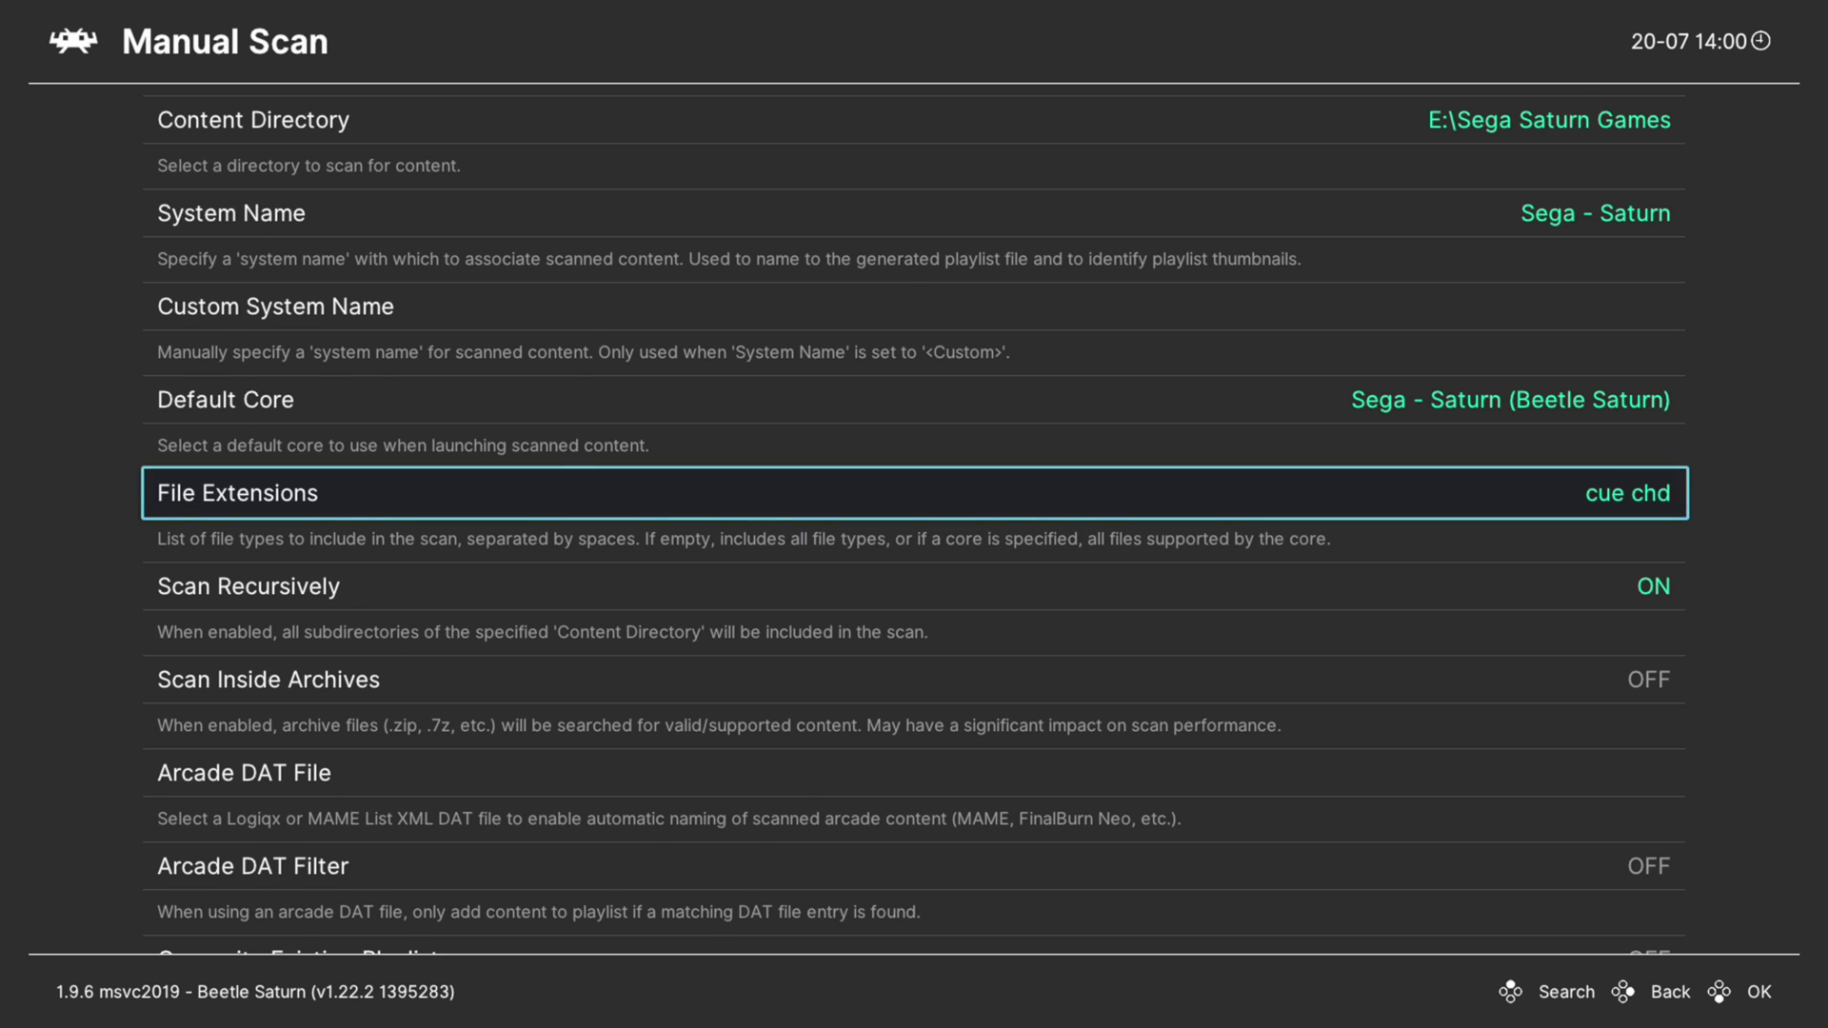
Start the manual scan with the recursive, archive, arcade DAT and playlist overwrite options left as they are.
{"action": "key", "text": "Down"}
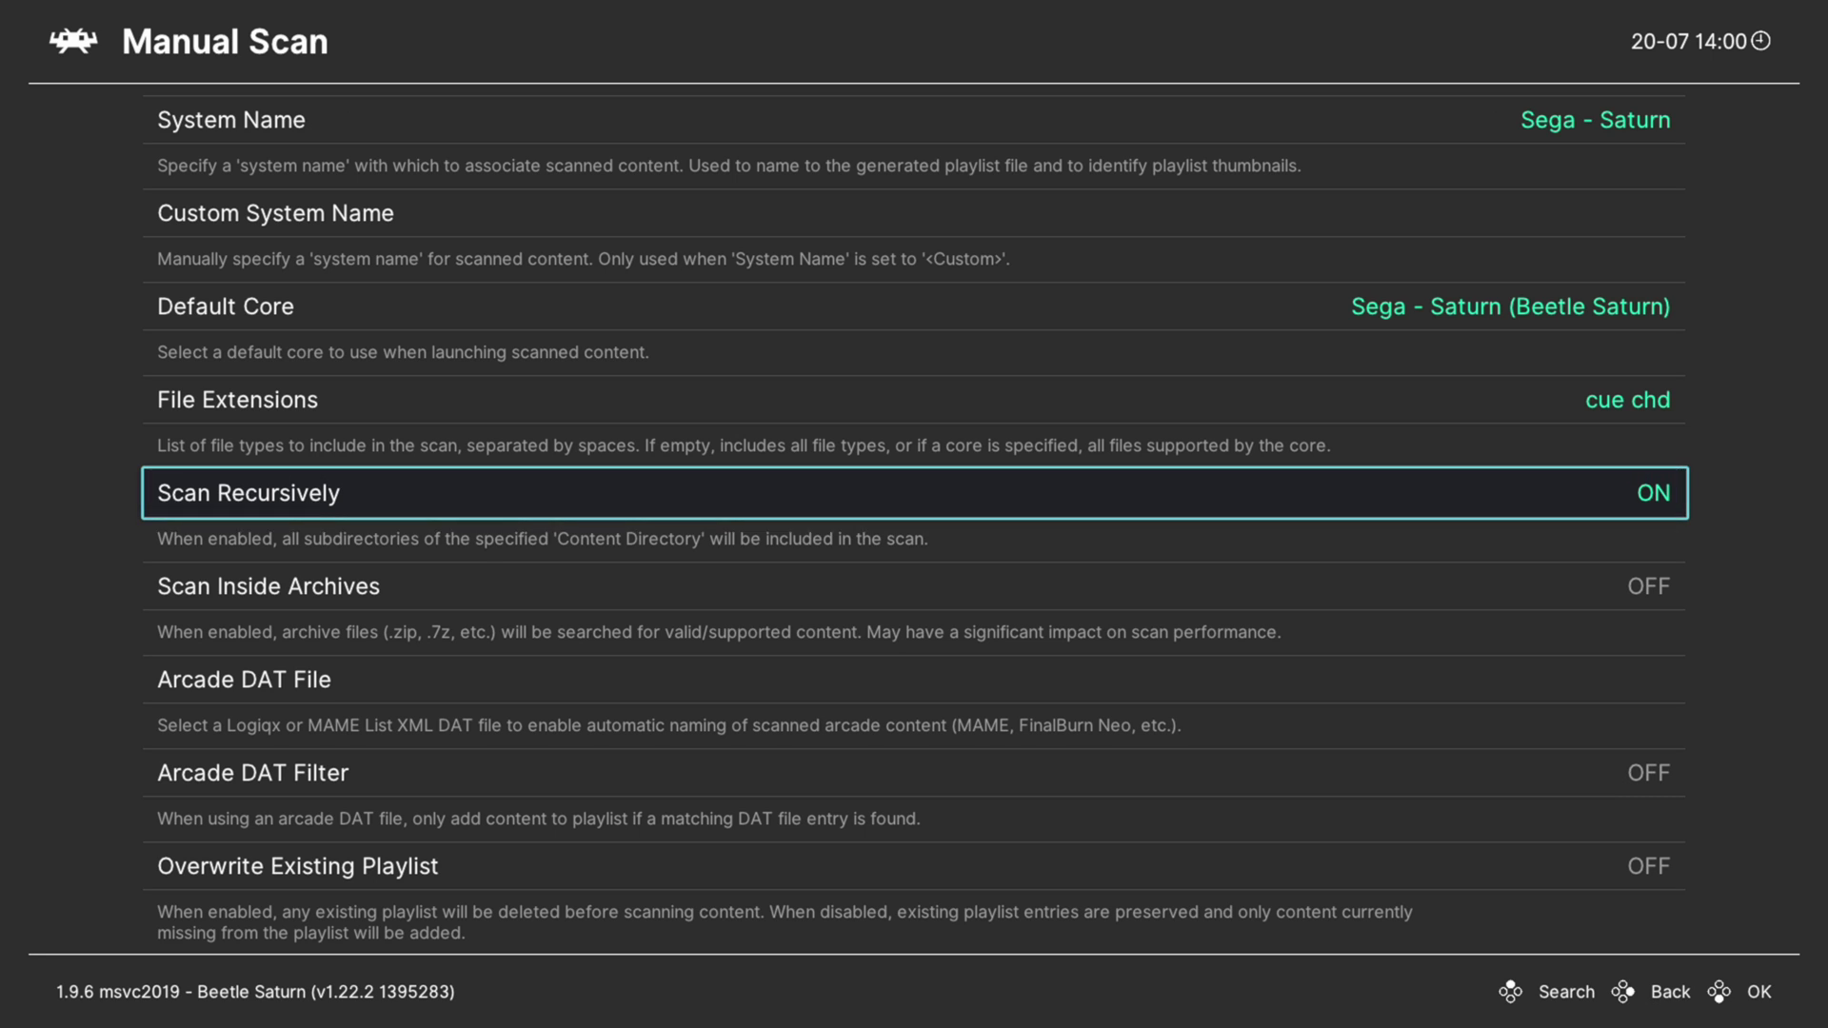
{"action": "key", "text": "Down"}
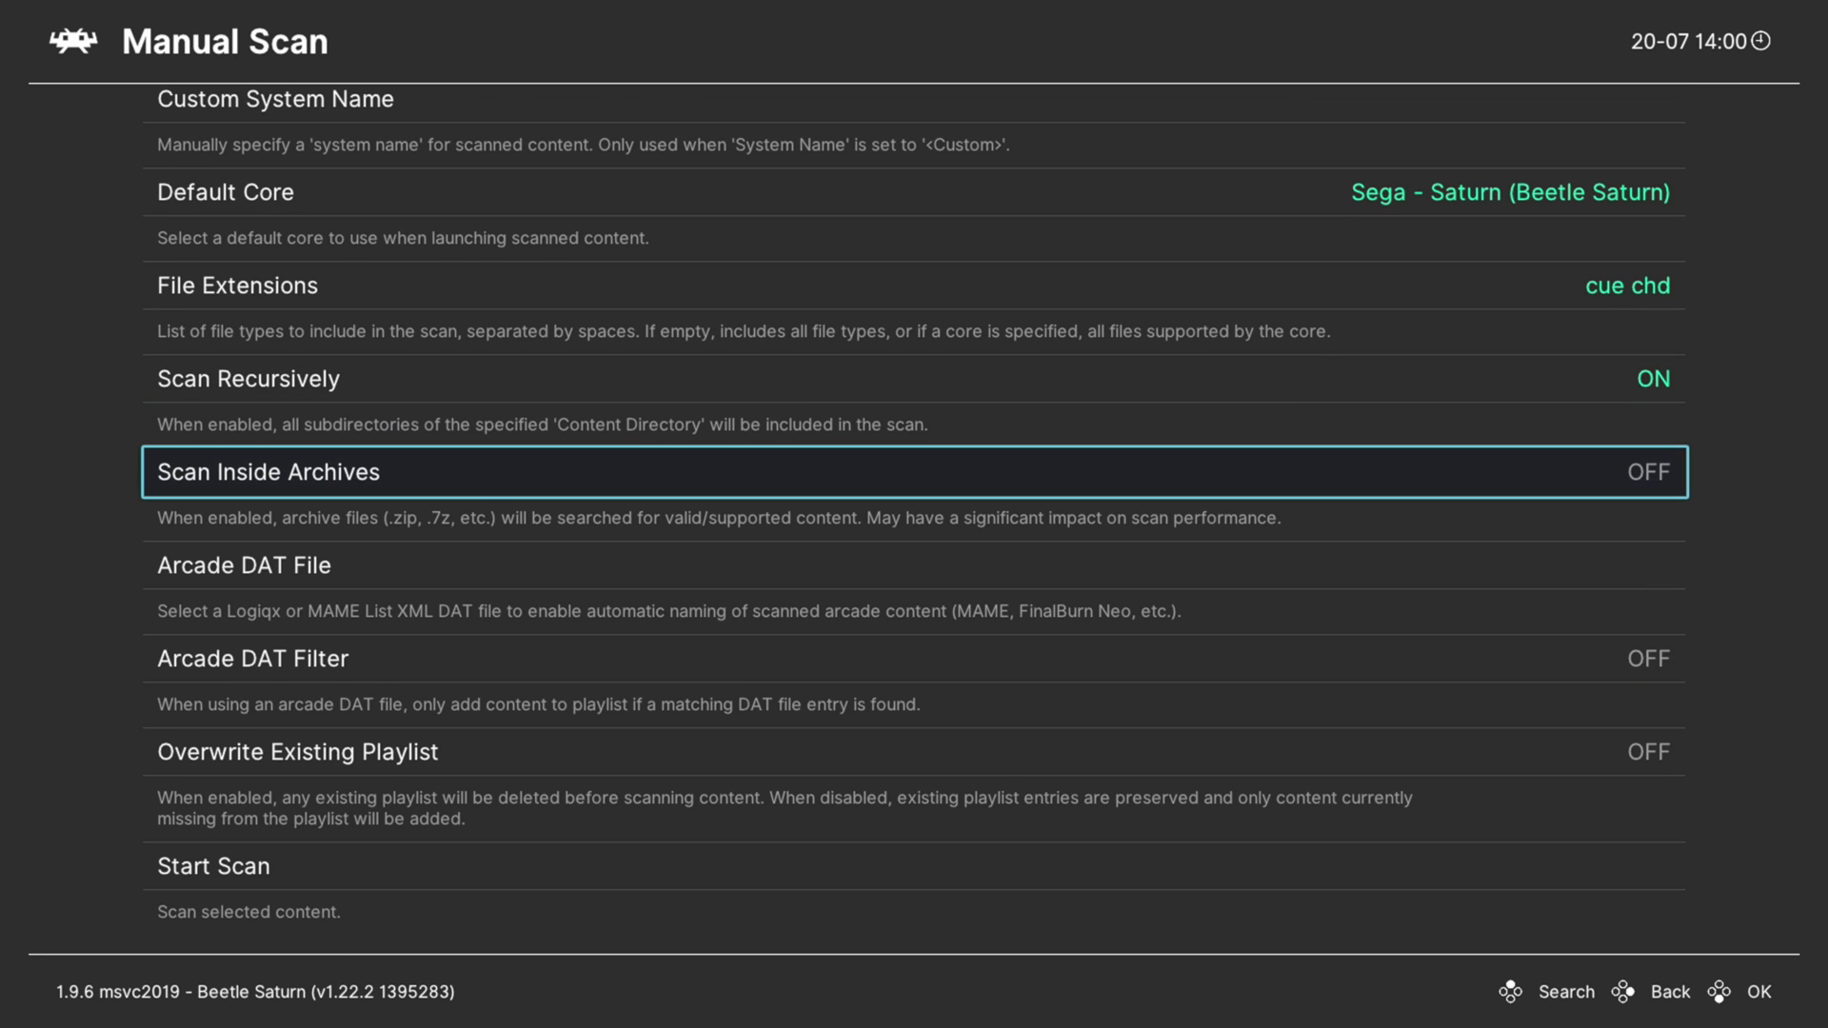
{"action": "key", "text": "Down"}
{"action": "key", "text": "Down"}
{"action": "key", "text": "Down"}
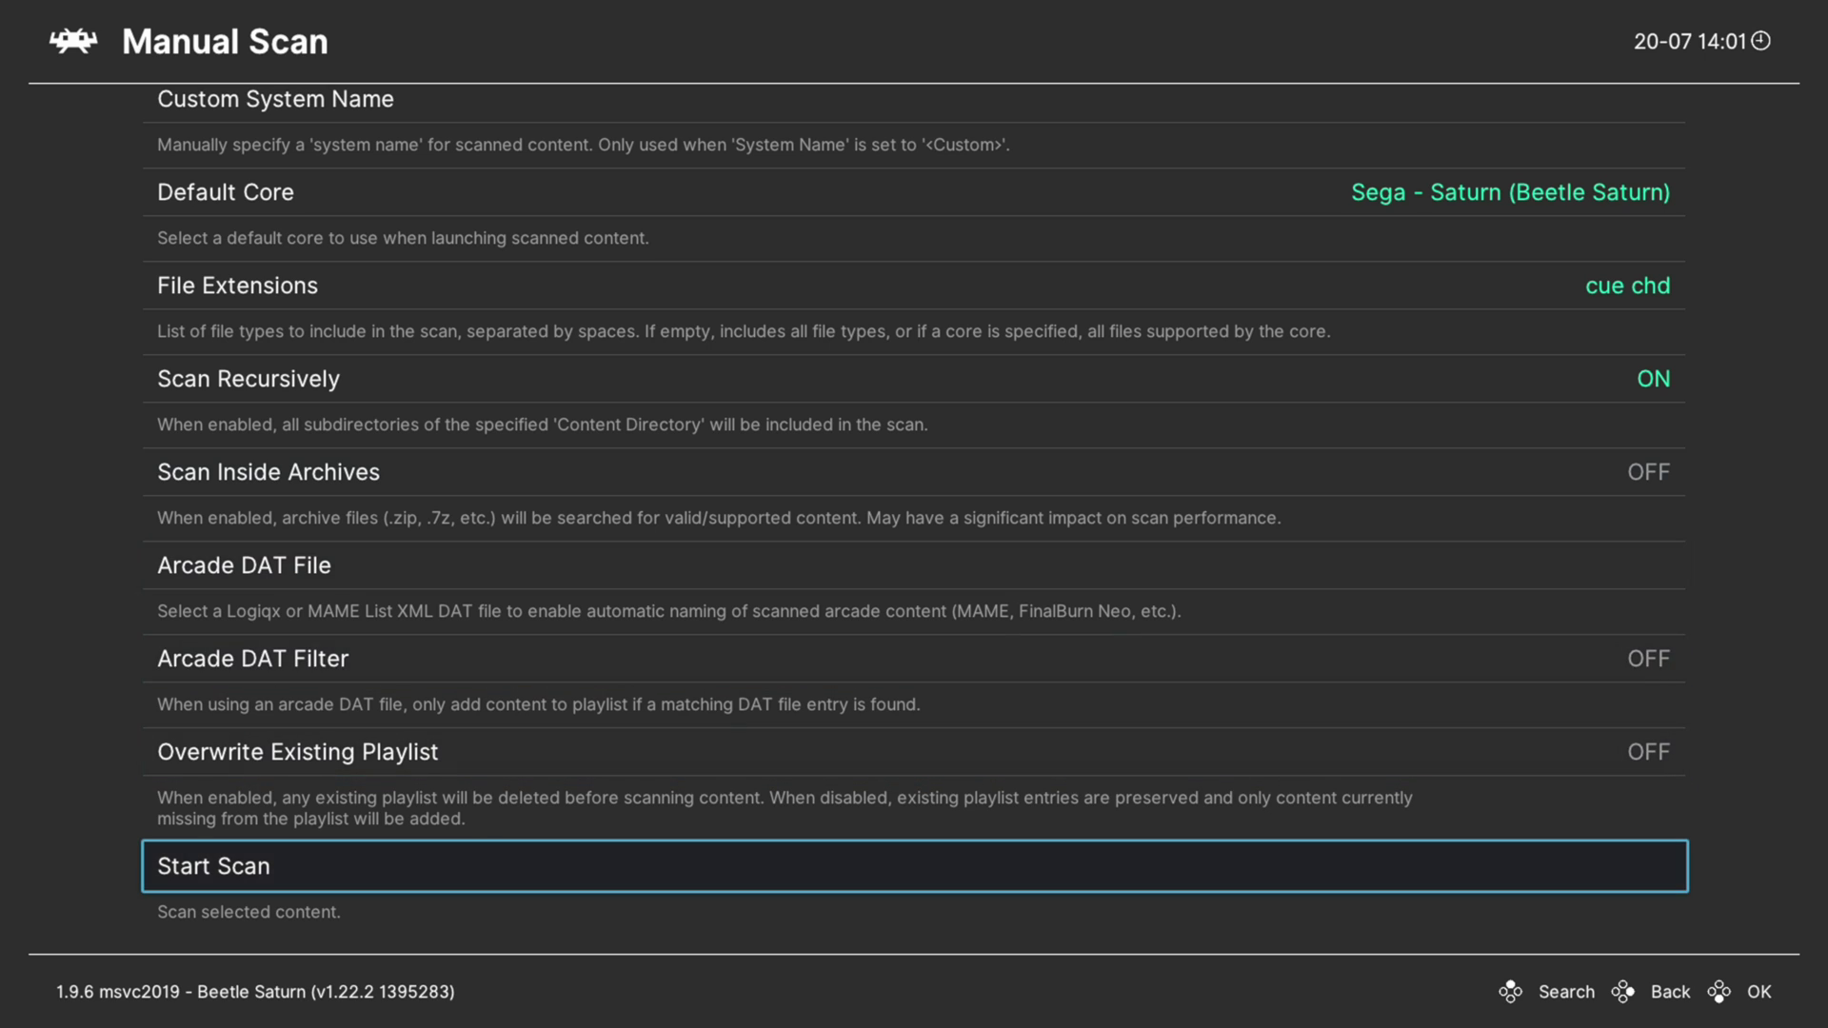
{"action": "key", "text": "Return"}
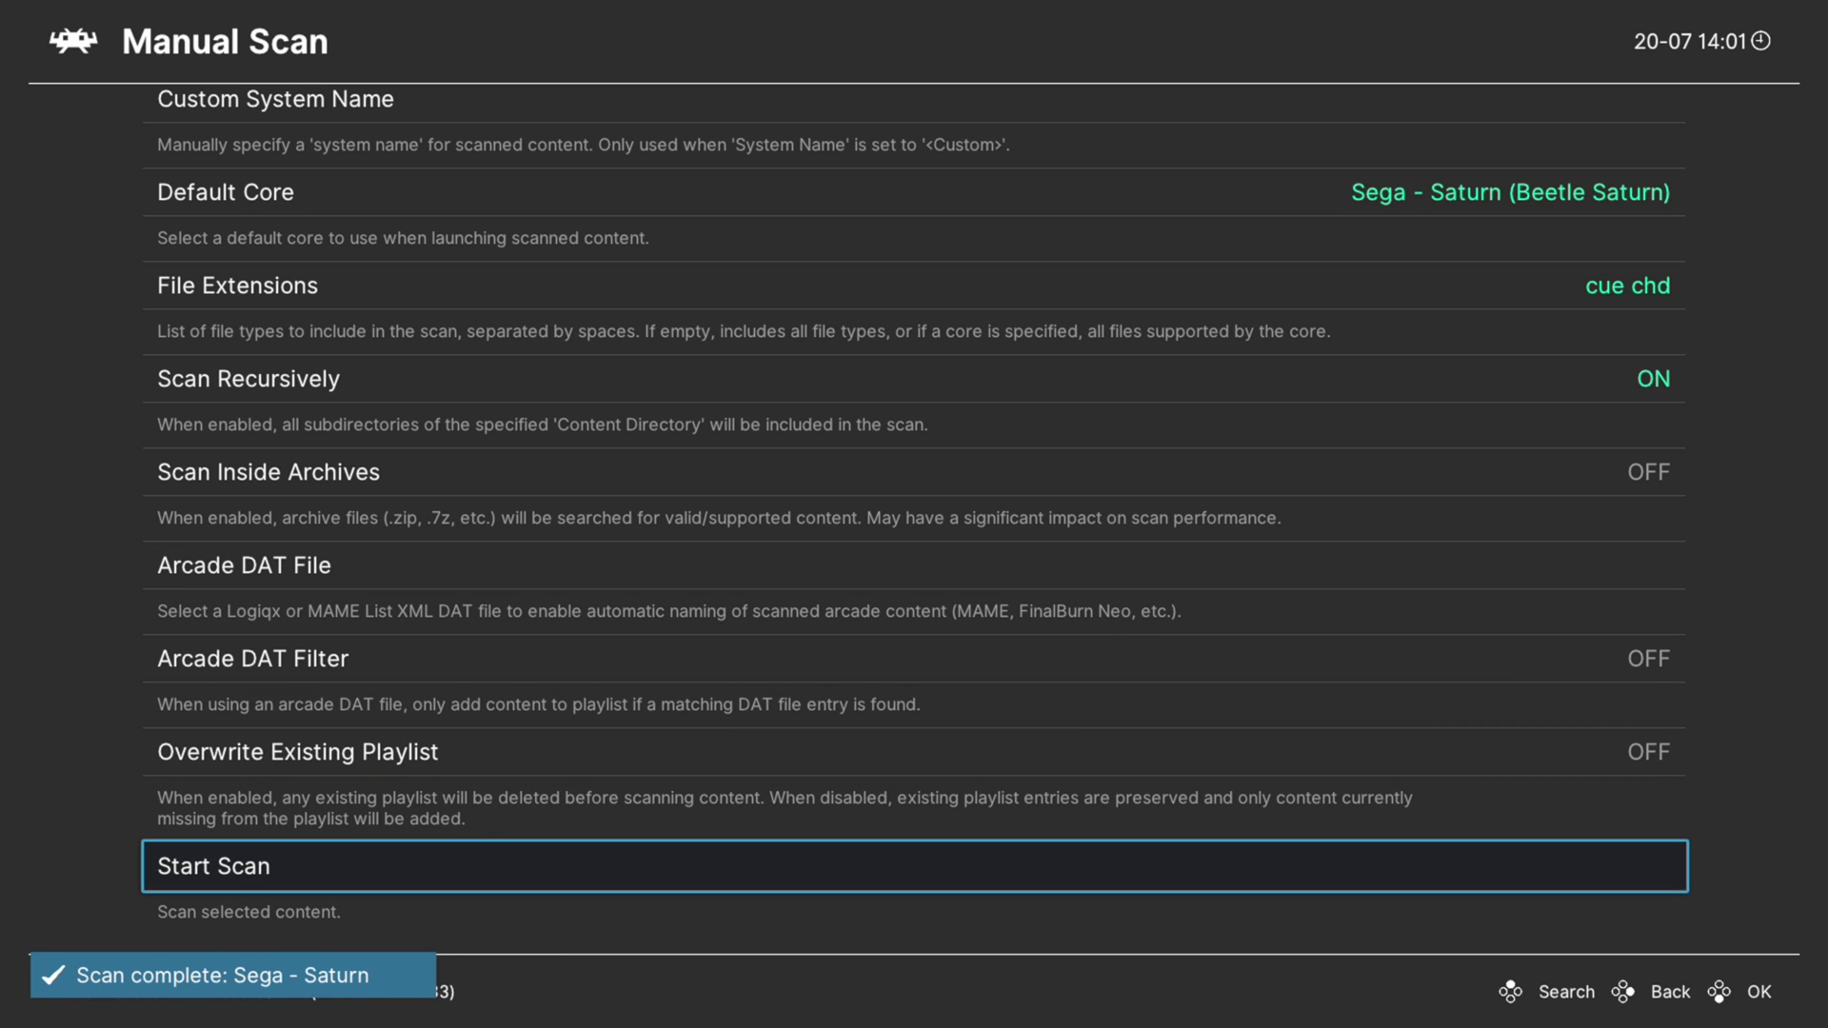
Leave the Manual Scan settings and open the game list of the Saturn playlist.
{"action": "key", "text": "BackSpace"}
{"action": "key", "text": "Down"}
{"action": "key", "text": "Down"}
{"action": "key", "text": "Down"}
{"action": "key", "text": "Down"}
{"action": "key", "text": "Down"}
{"action": "key", "text": "Down"}
{"action": "key", "text": "Down"}
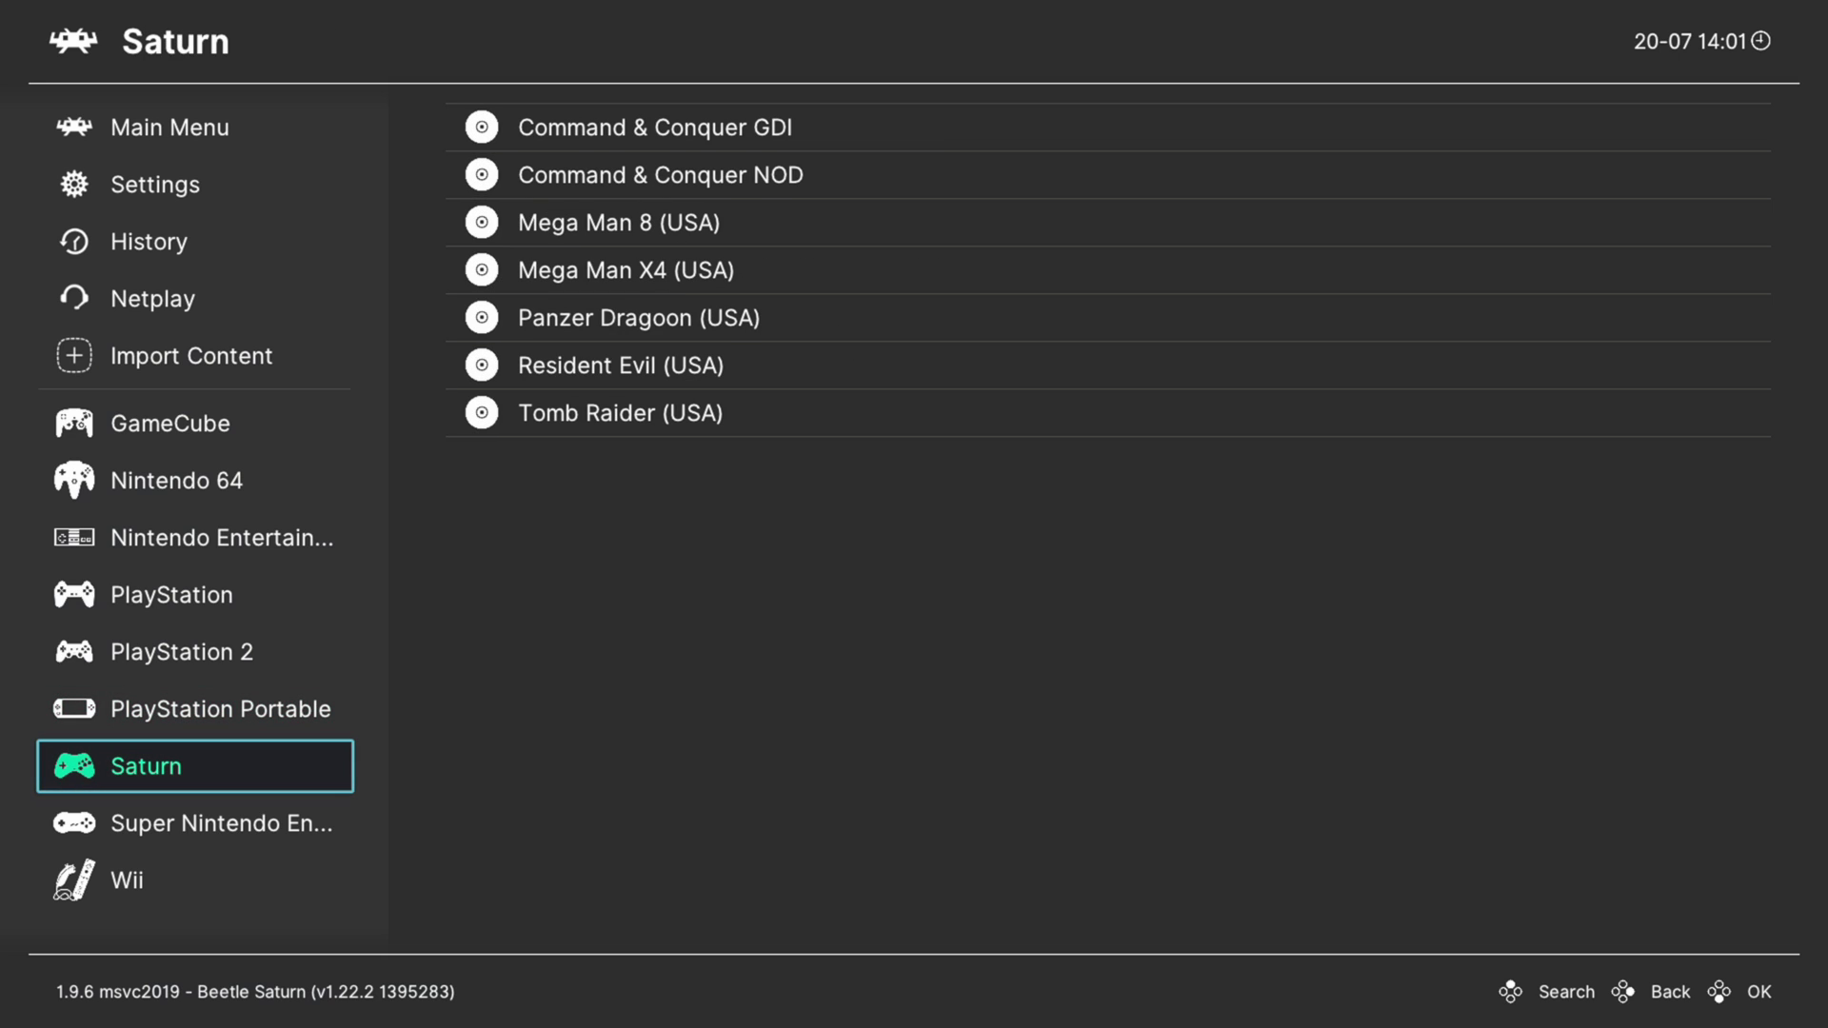
{"action": "key", "text": "Right"}
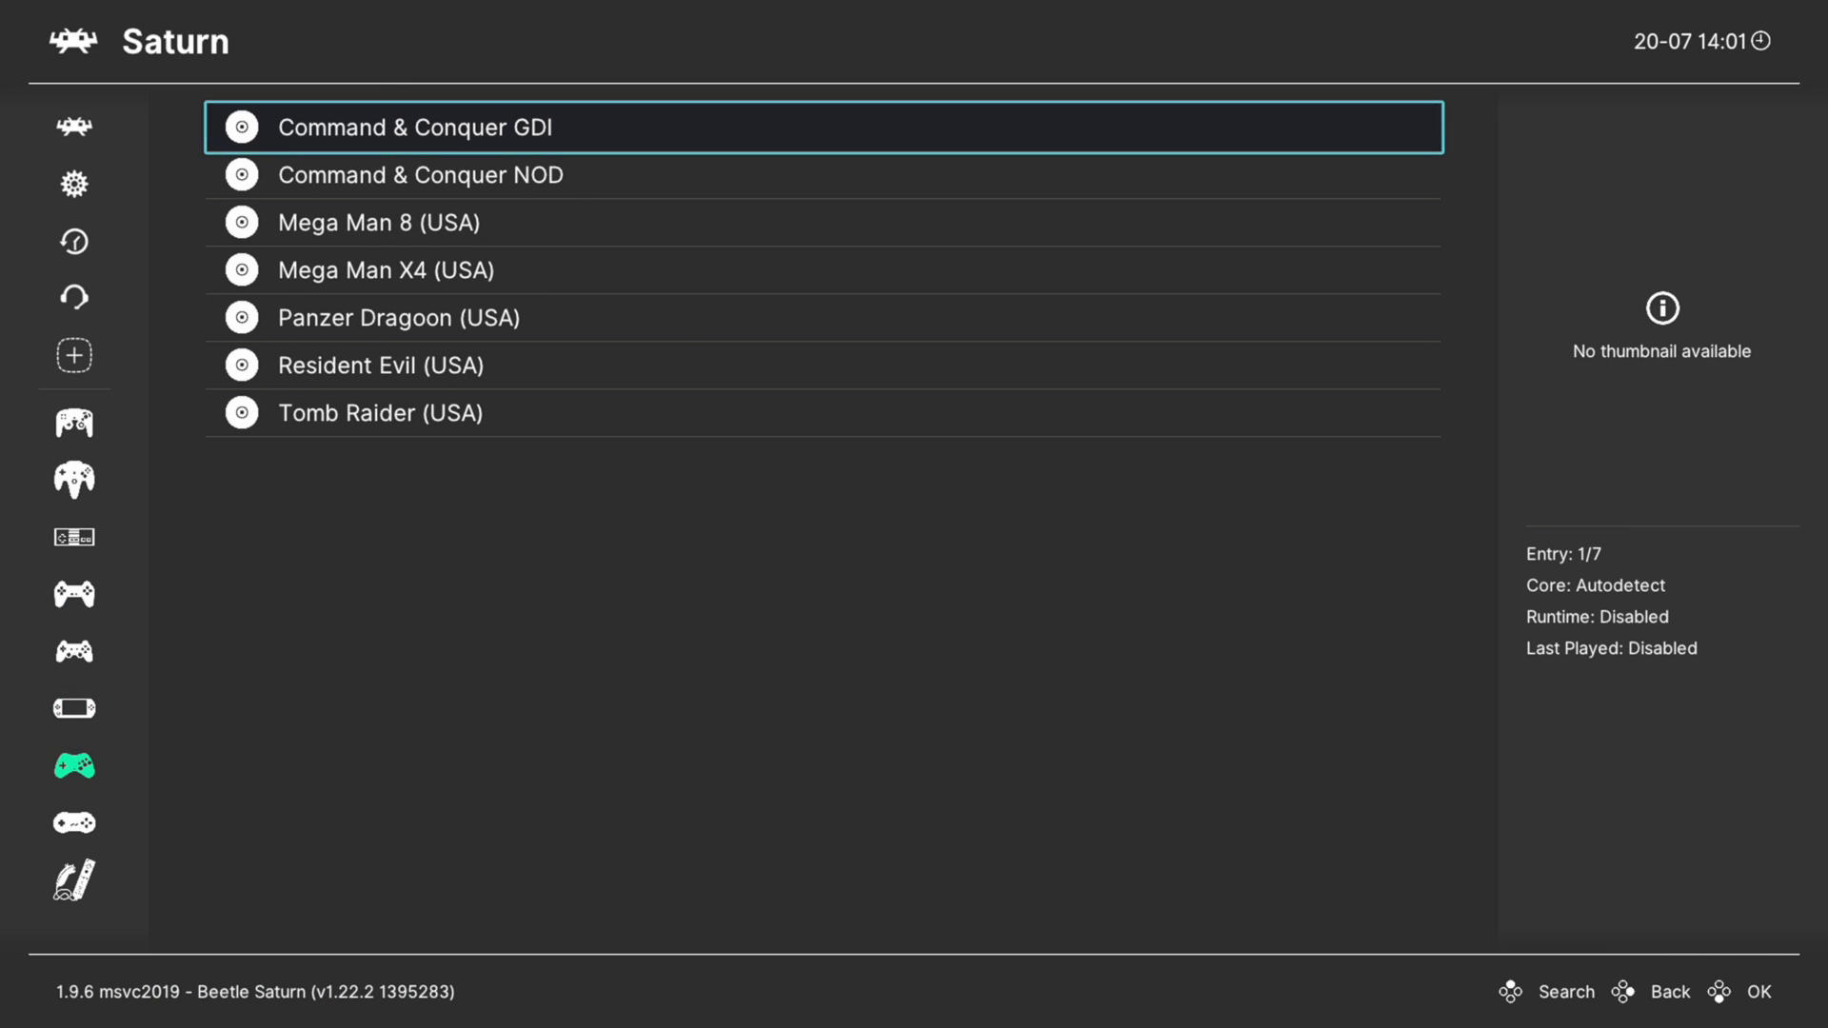
Look through the games in the Saturn playlist and launch Mega Man X4 (USA).
{"action": "key", "text": "Down"}
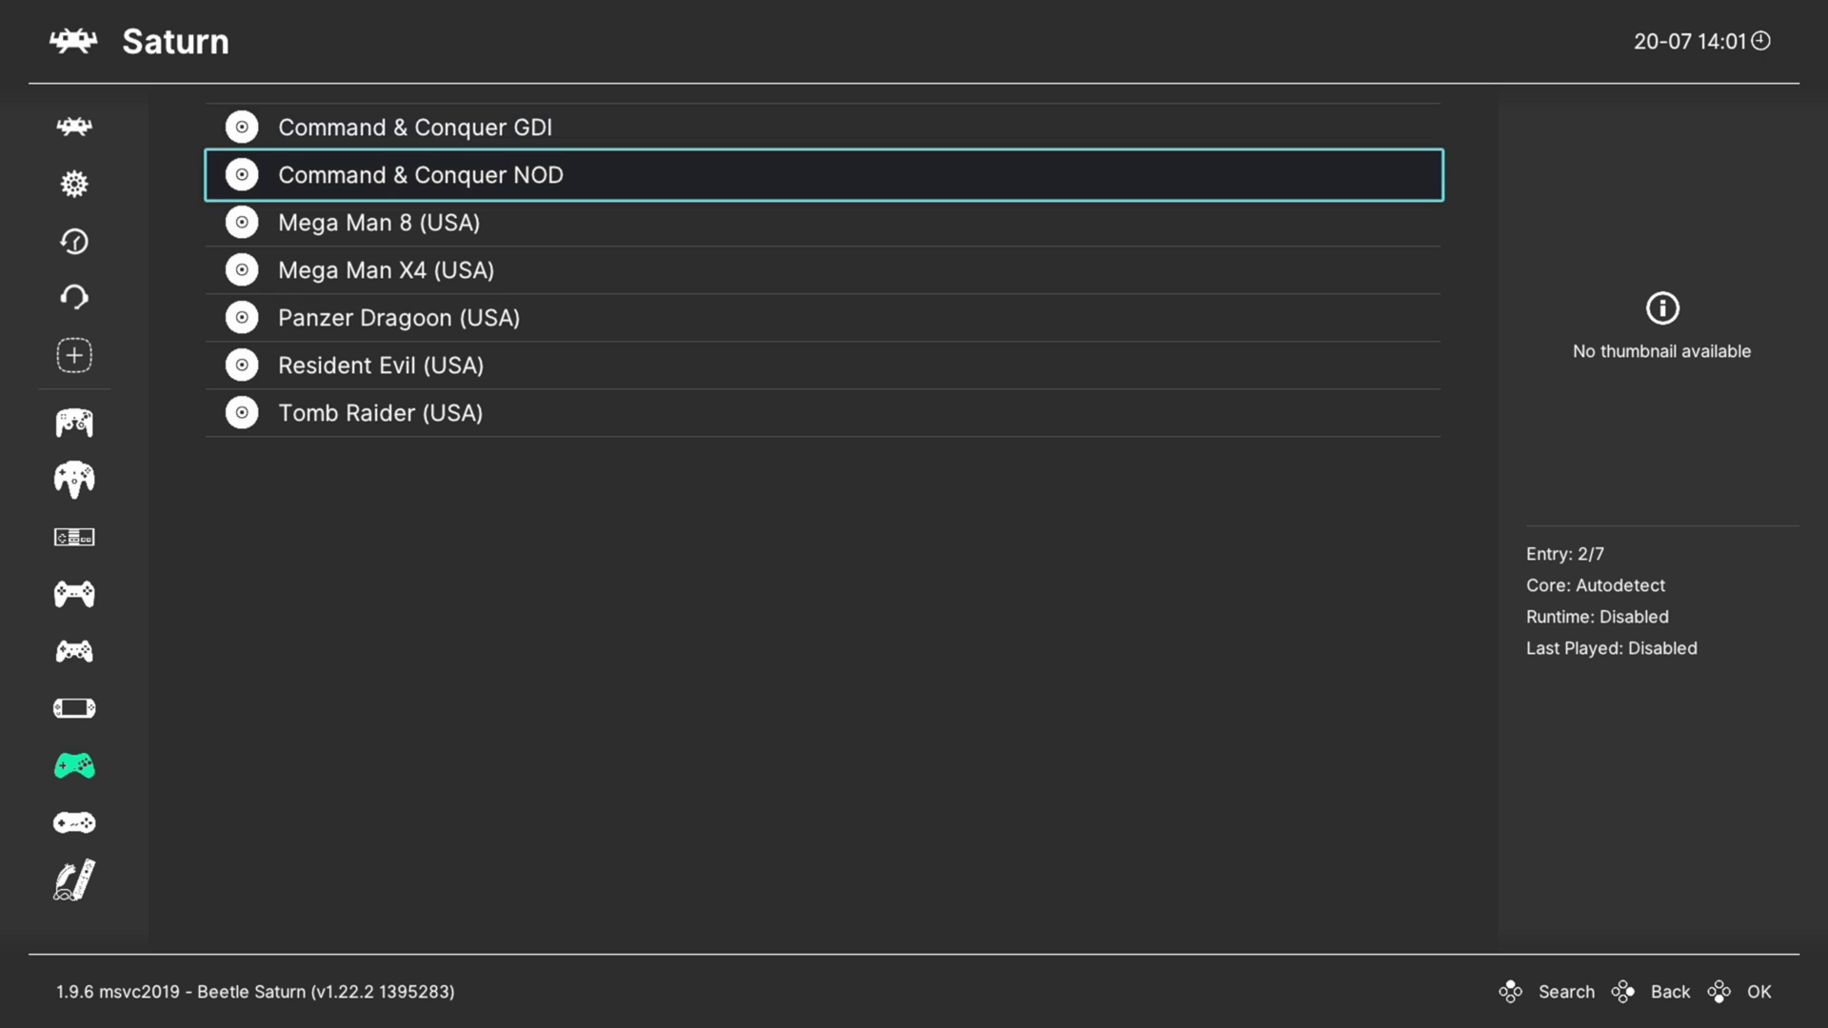
{"action": "key", "text": "Down"}
{"action": "key", "text": "Down"}
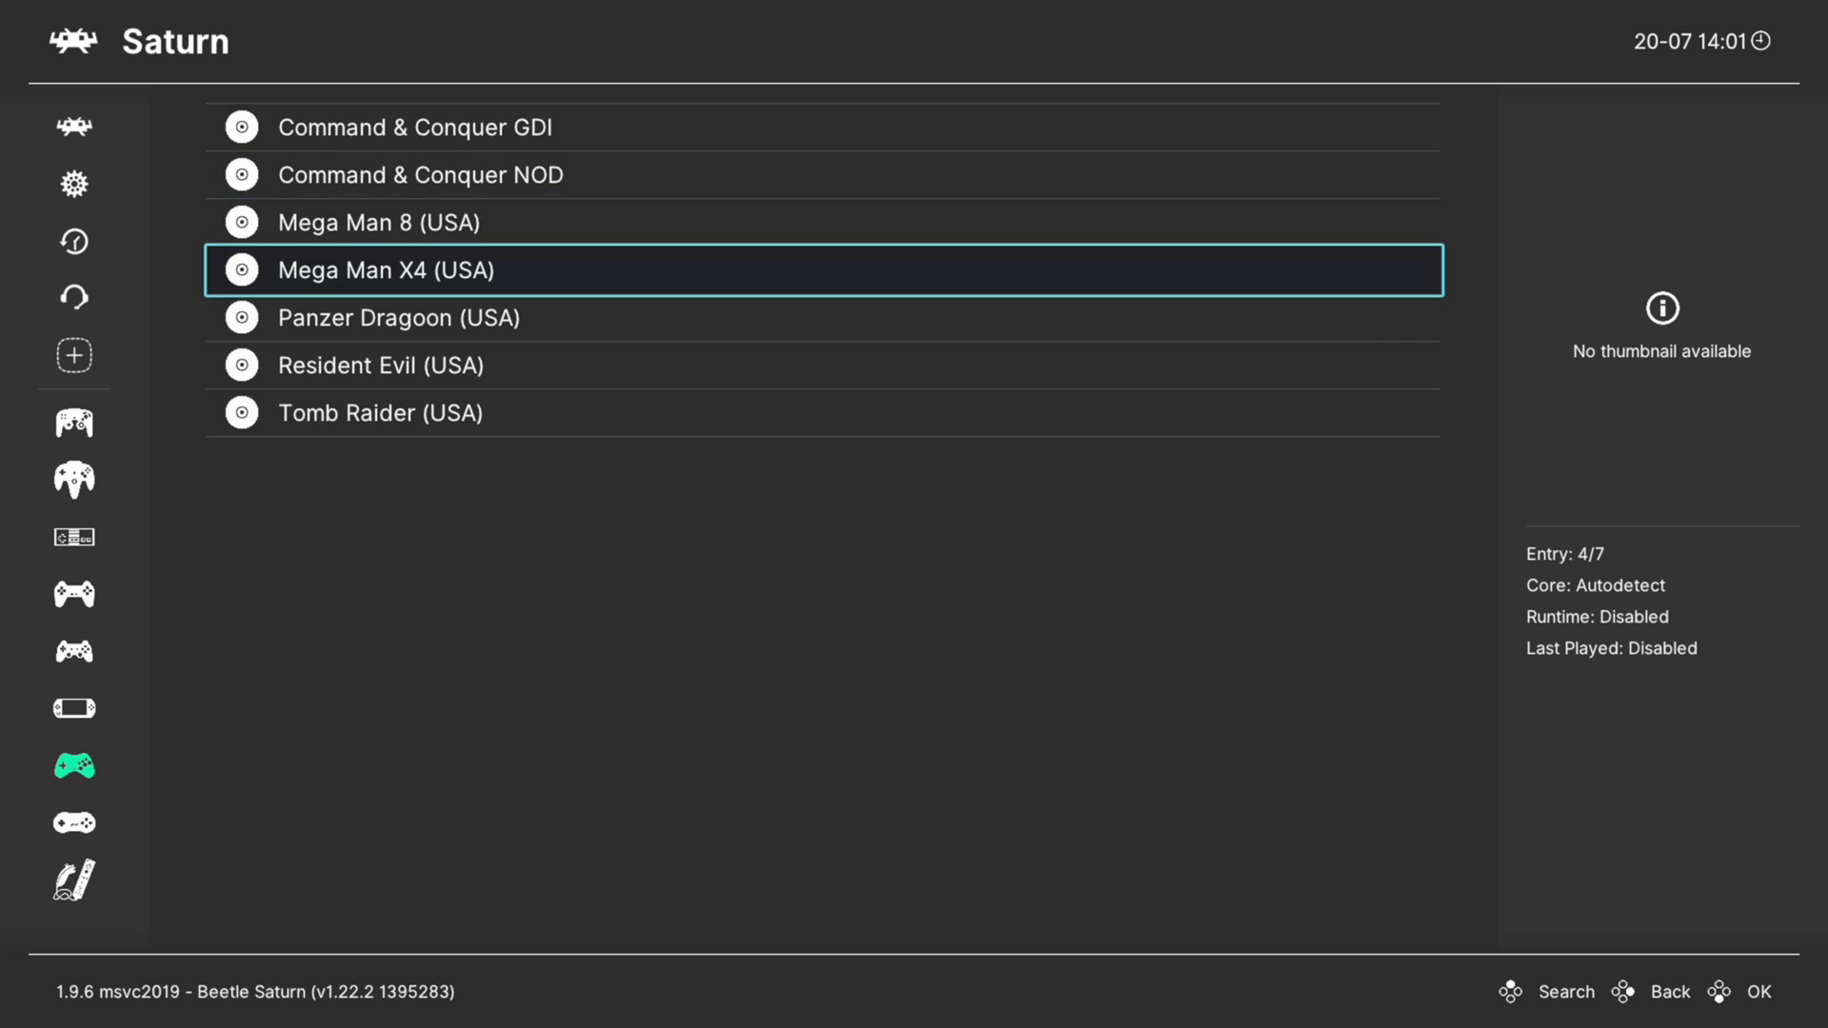
{"action": "key", "text": "Down"}
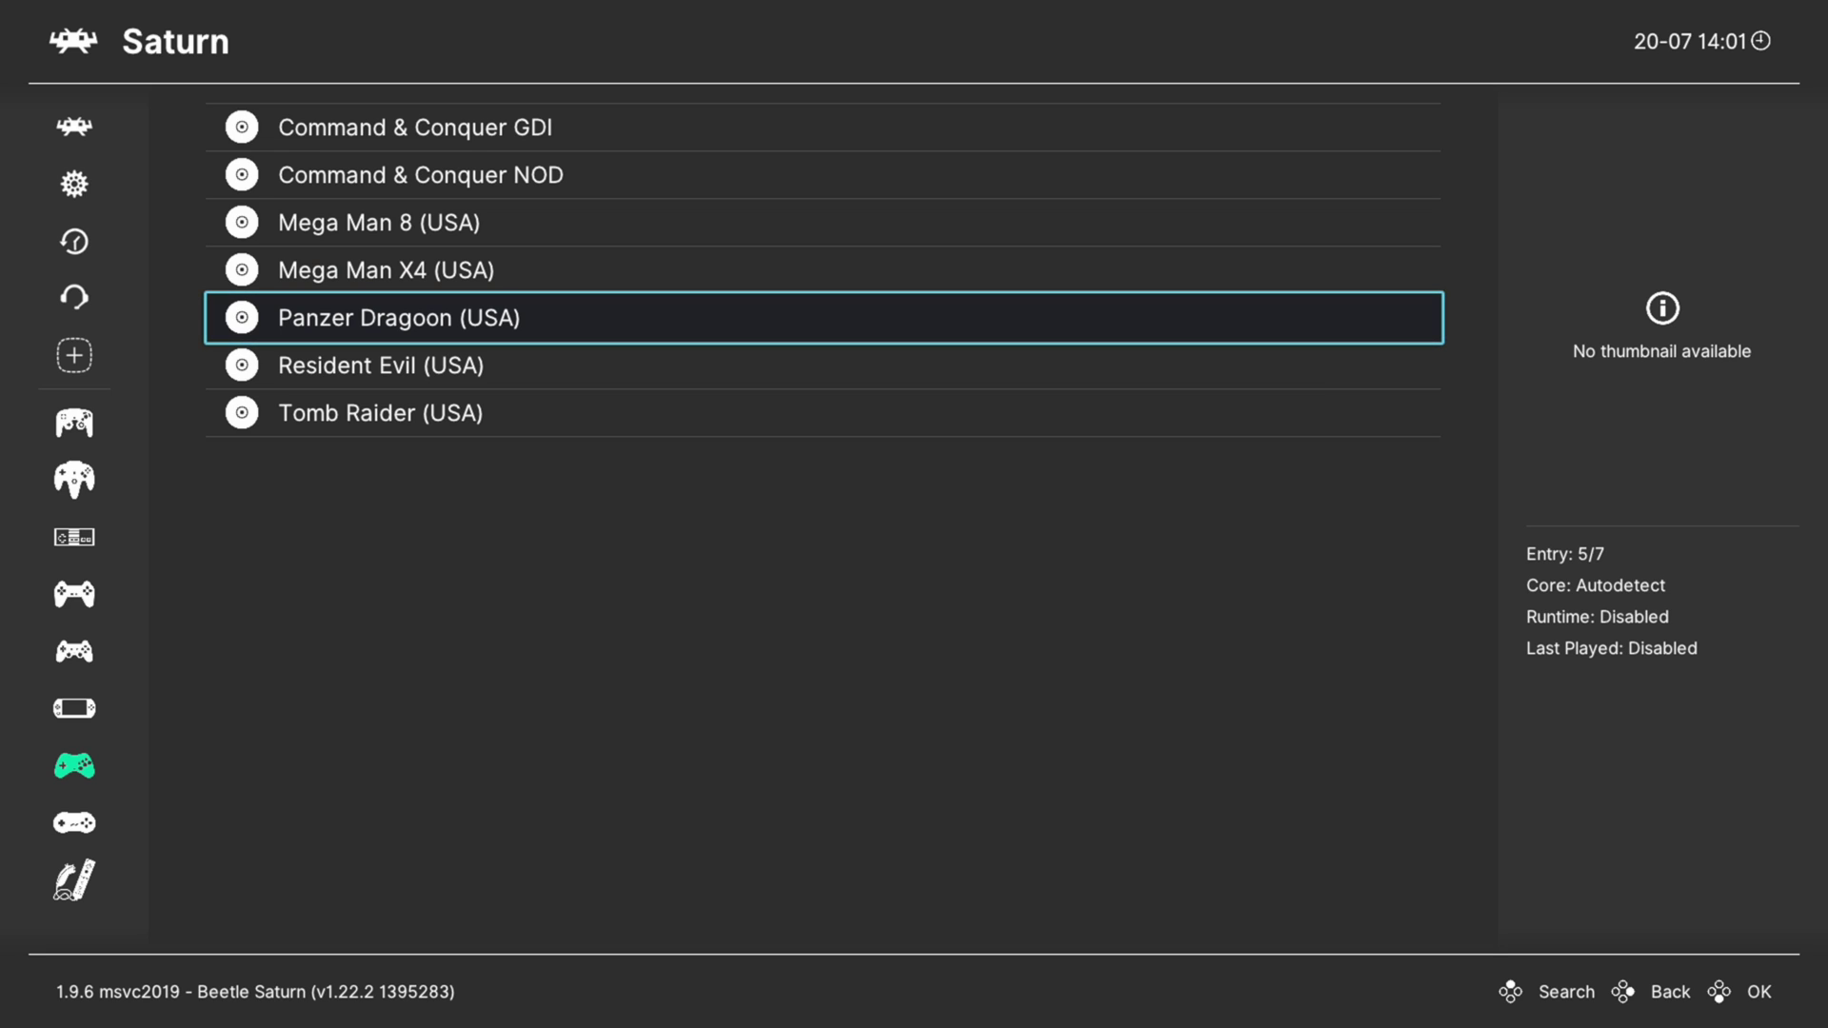
{"action": "key", "text": "Down"}
{"action": "key", "text": "Down"}
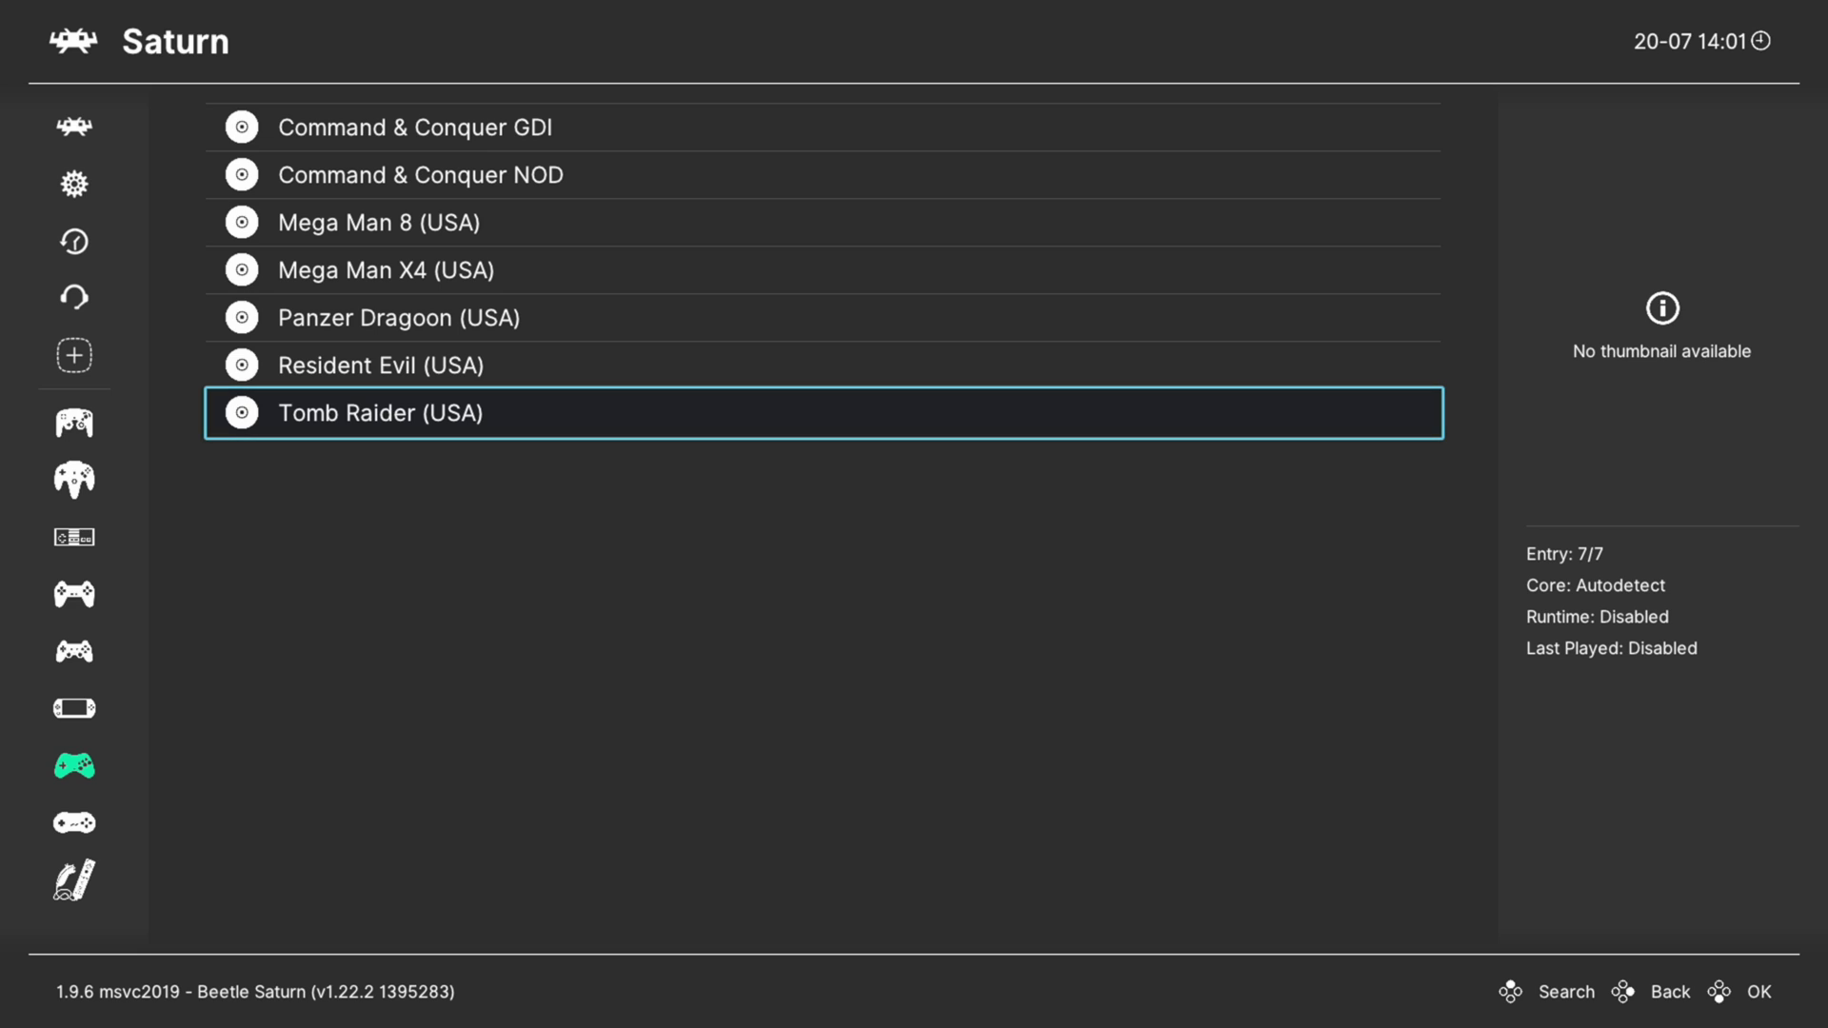
{"action": "key", "text": "Up"}
{"action": "key", "text": "Up"}
{"action": "key", "text": "Up"}
{"action": "key", "text": "Return"}
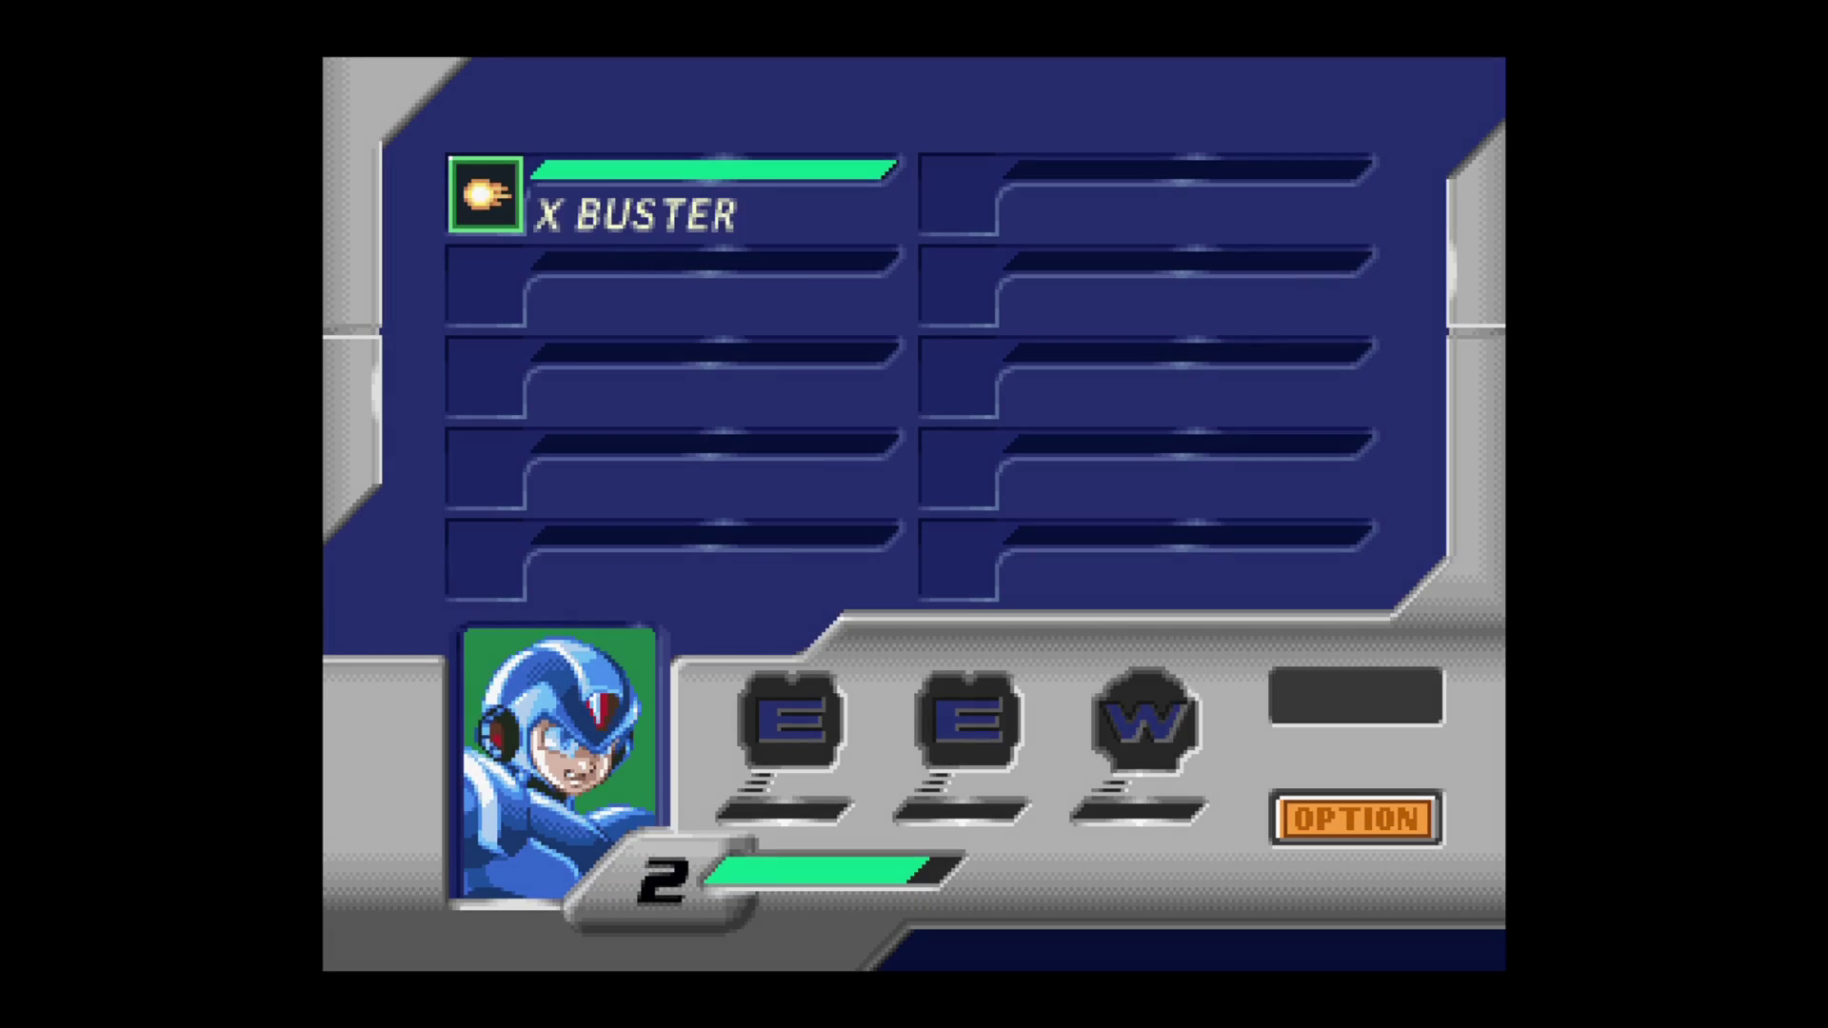
Bring up the Quick Menu over the running game and open the Port 1 Controls settings.
{"action": "key", "text": "F1"}
{"action": "key", "text": "Down"}
{"action": "key", "text": "Down"}
{"action": "key", "text": "Down"}
{"action": "key", "text": "Down"}
{"action": "key", "text": "Down"}
{"action": "key", "text": "Down"}
{"action": "key", "text": "Down"}
{"action": "key", "text": "Down"}
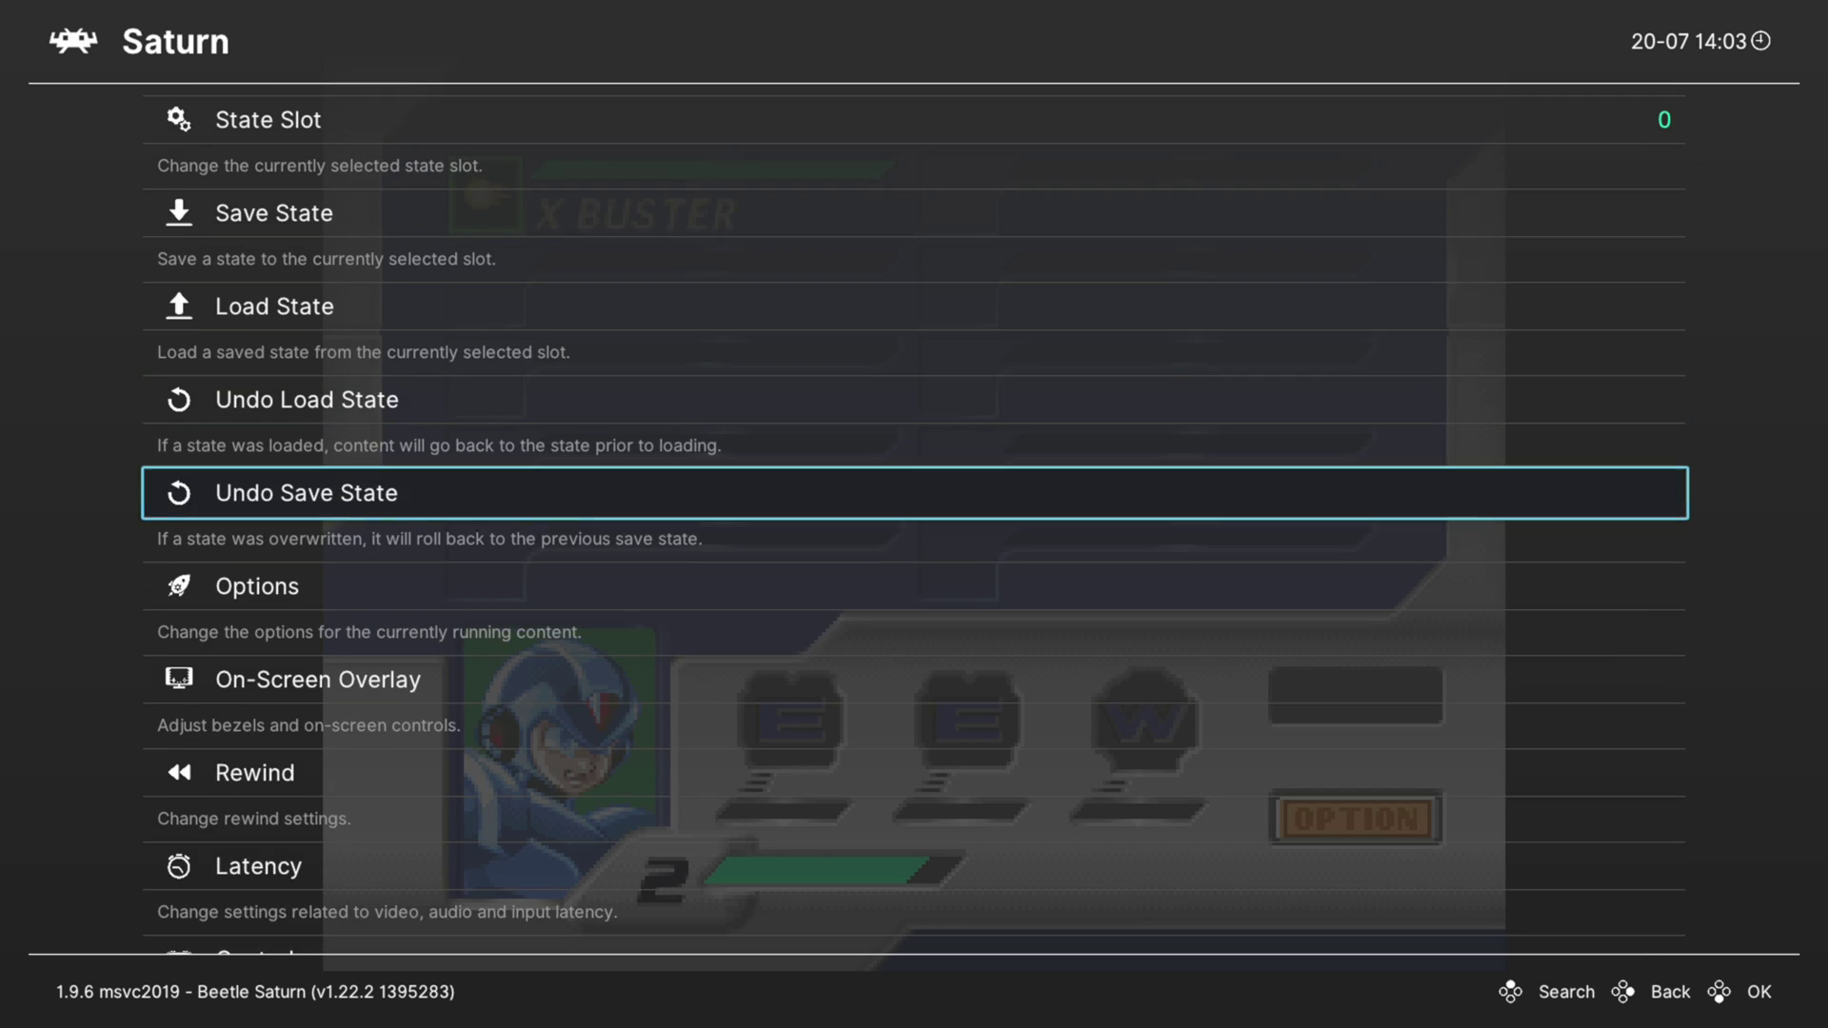
{"action": "key", "text": "Down"}
{"action": "key", "text": "Down"}
{"action": "key", "text": "Down"}
{"action": "key", "text": "Down"}
{"action": "key", "text": "Down"}
{"action": "key", "text": "Return"}
{"action": "key", "text": "Down"}
{"action": "key", "text": "Down"}
{"action": "key", "text": "Down"}
{"action": "key", "text": "Down"}
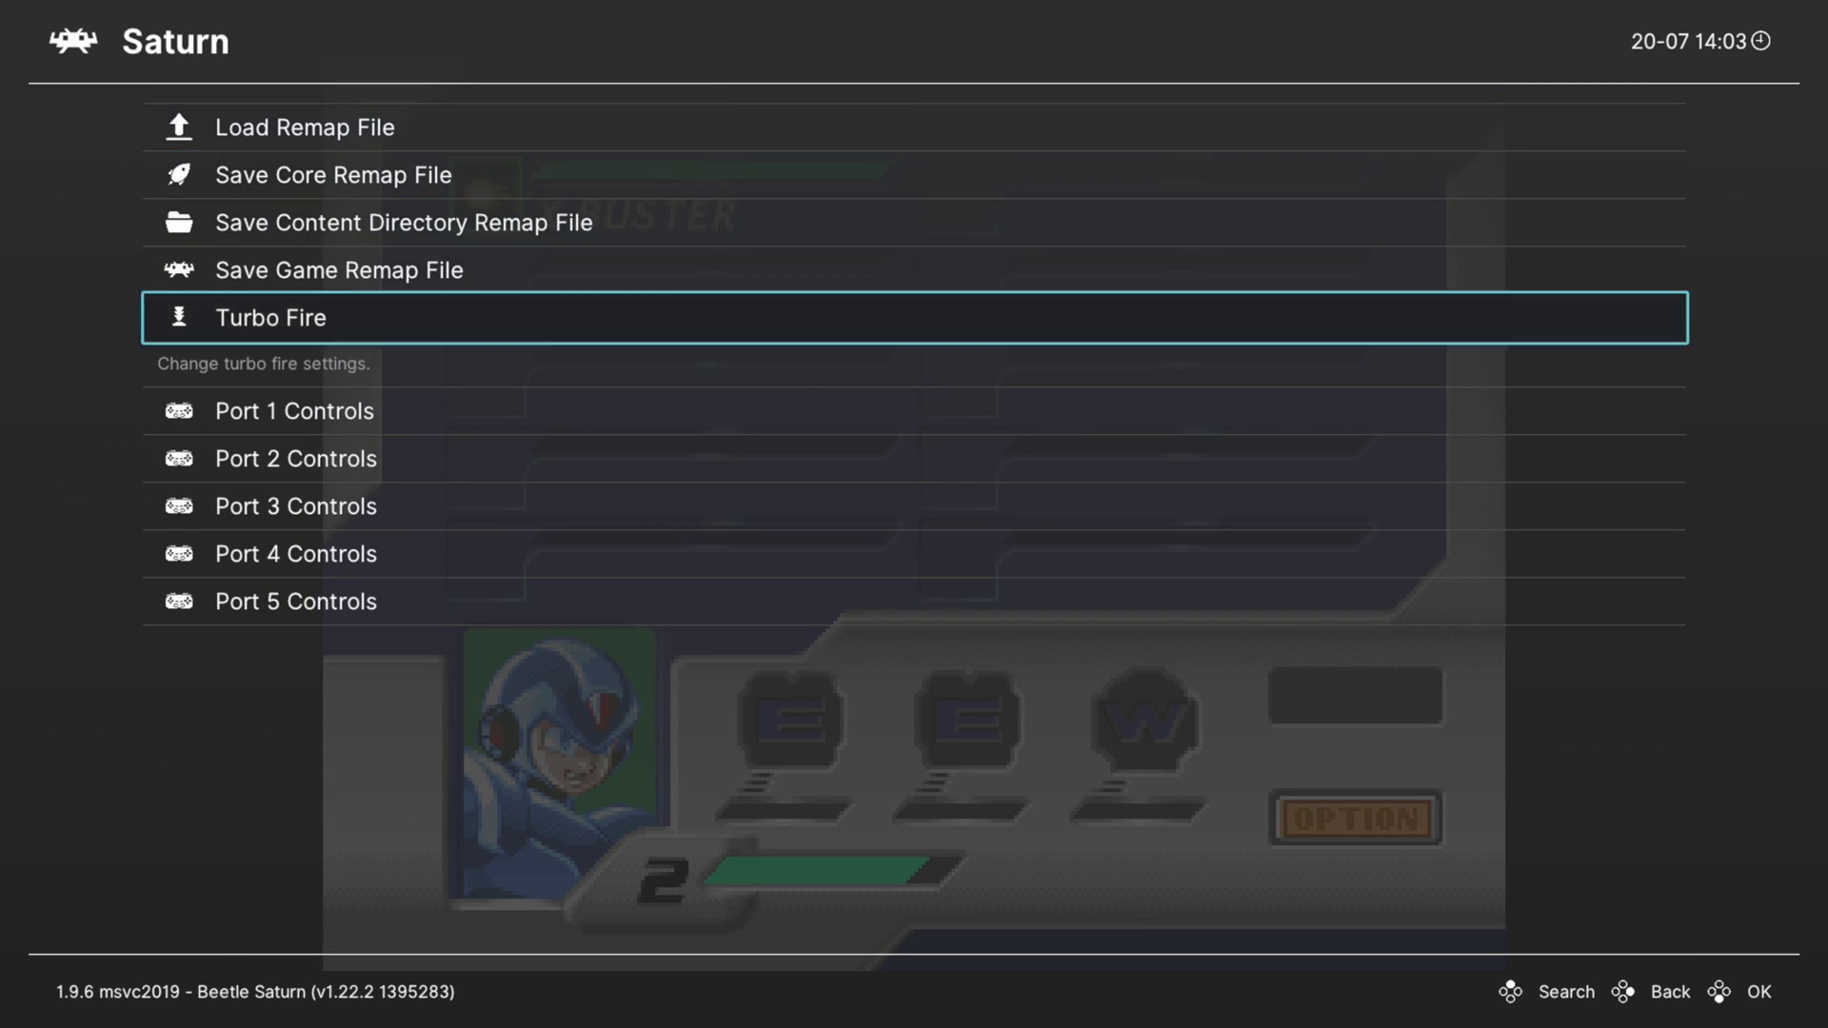
{"action": "key", "text": "Down"}
{"action": "key", "text": "Return"}
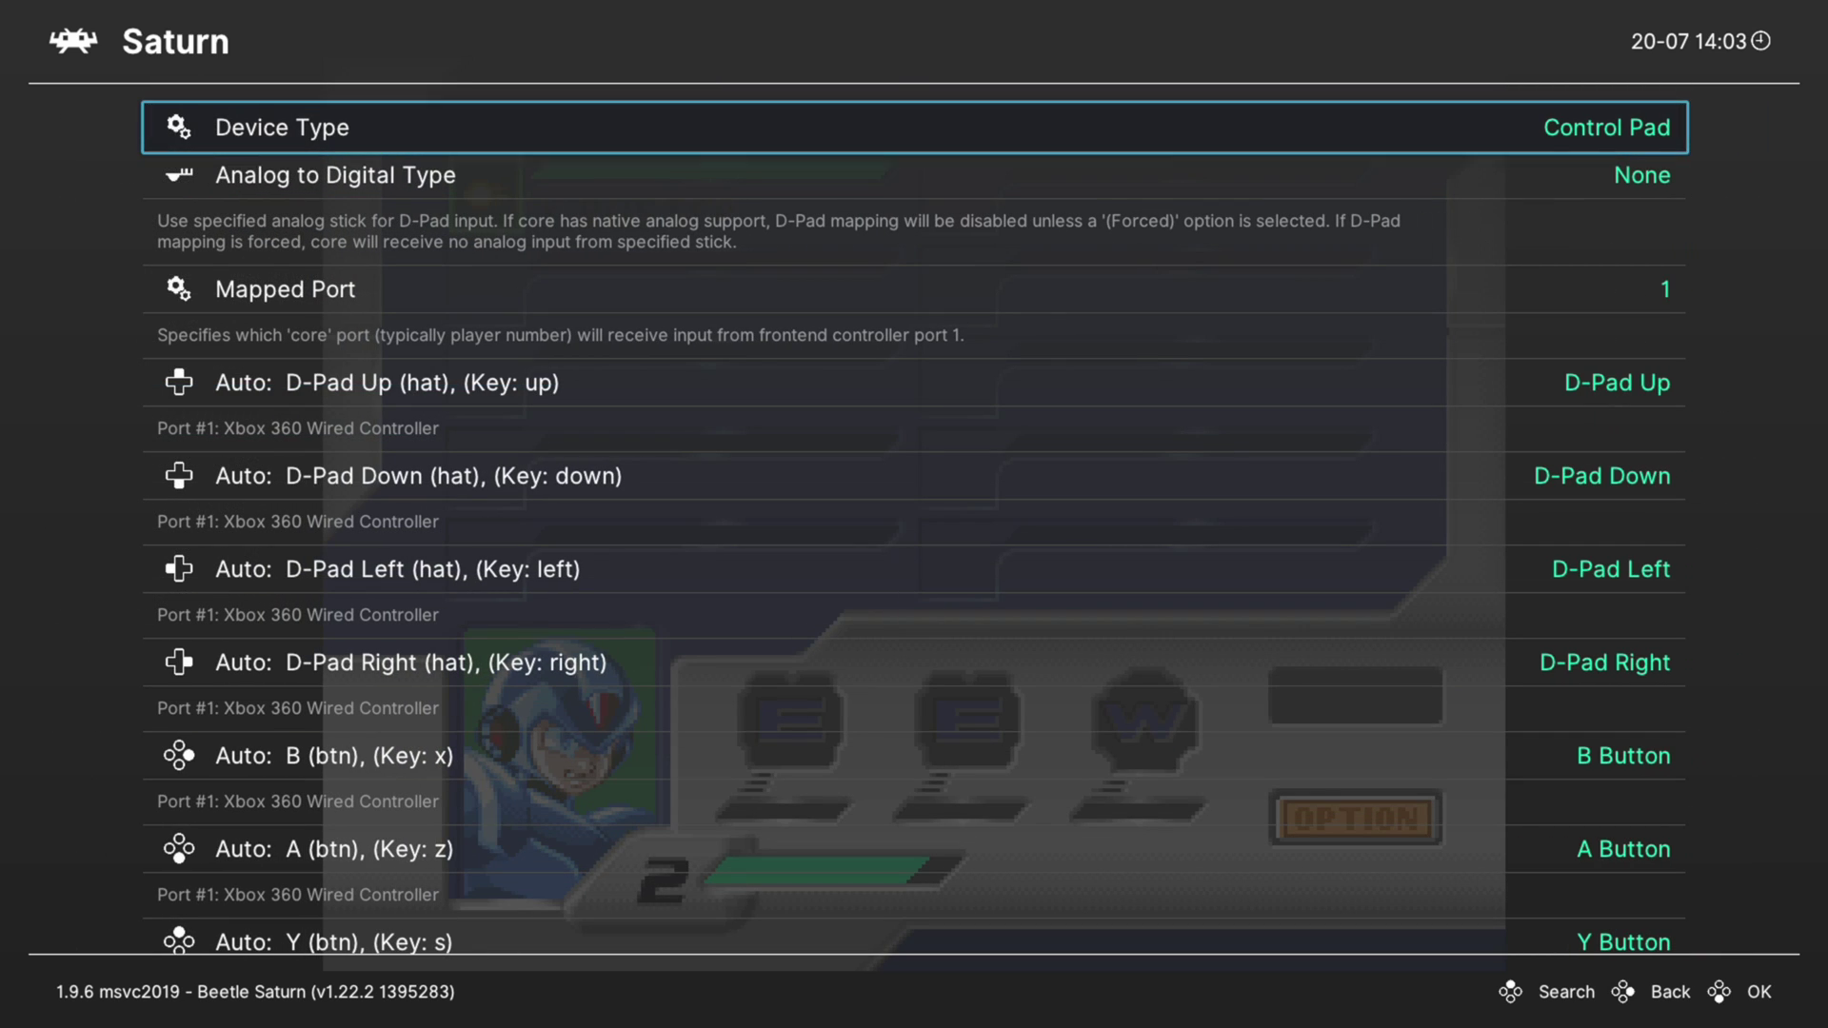
Examine the available device types for port 1, including 3D Control Pad, and leave without changing the selection.
{"action": "key", "text": "Return"}
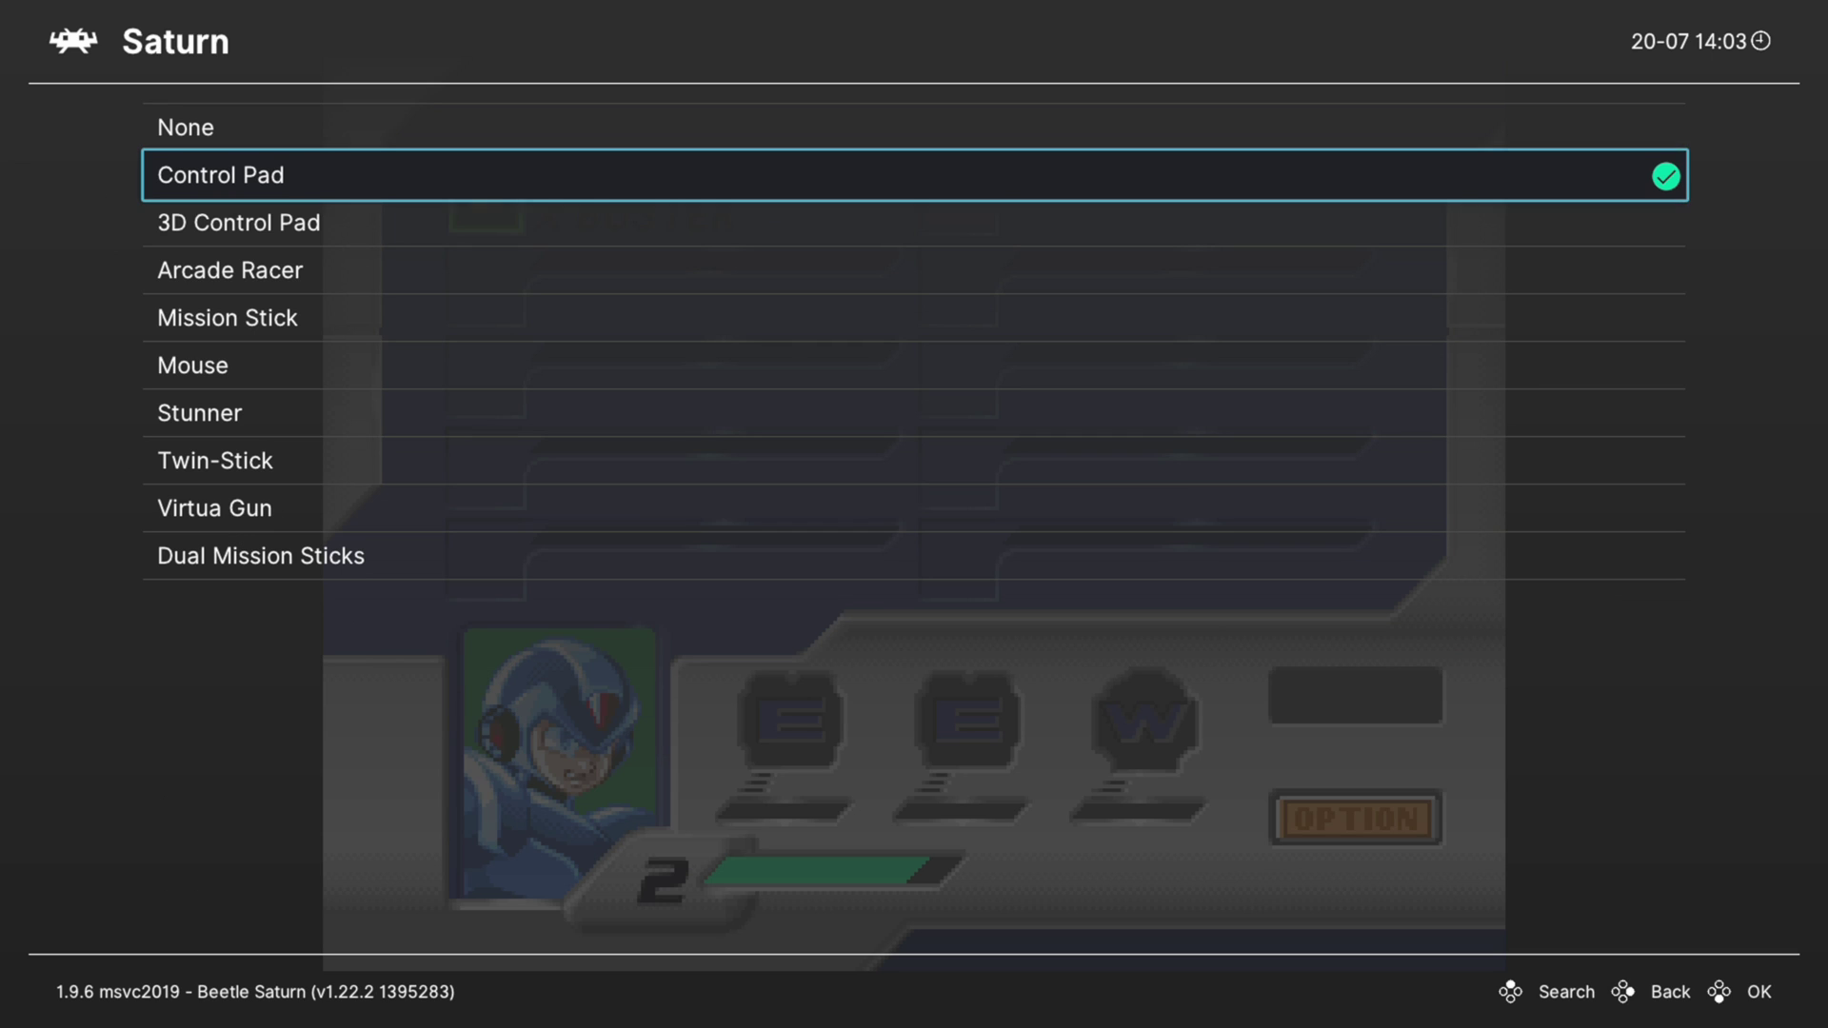
{"action": "key", "text": "Down"}
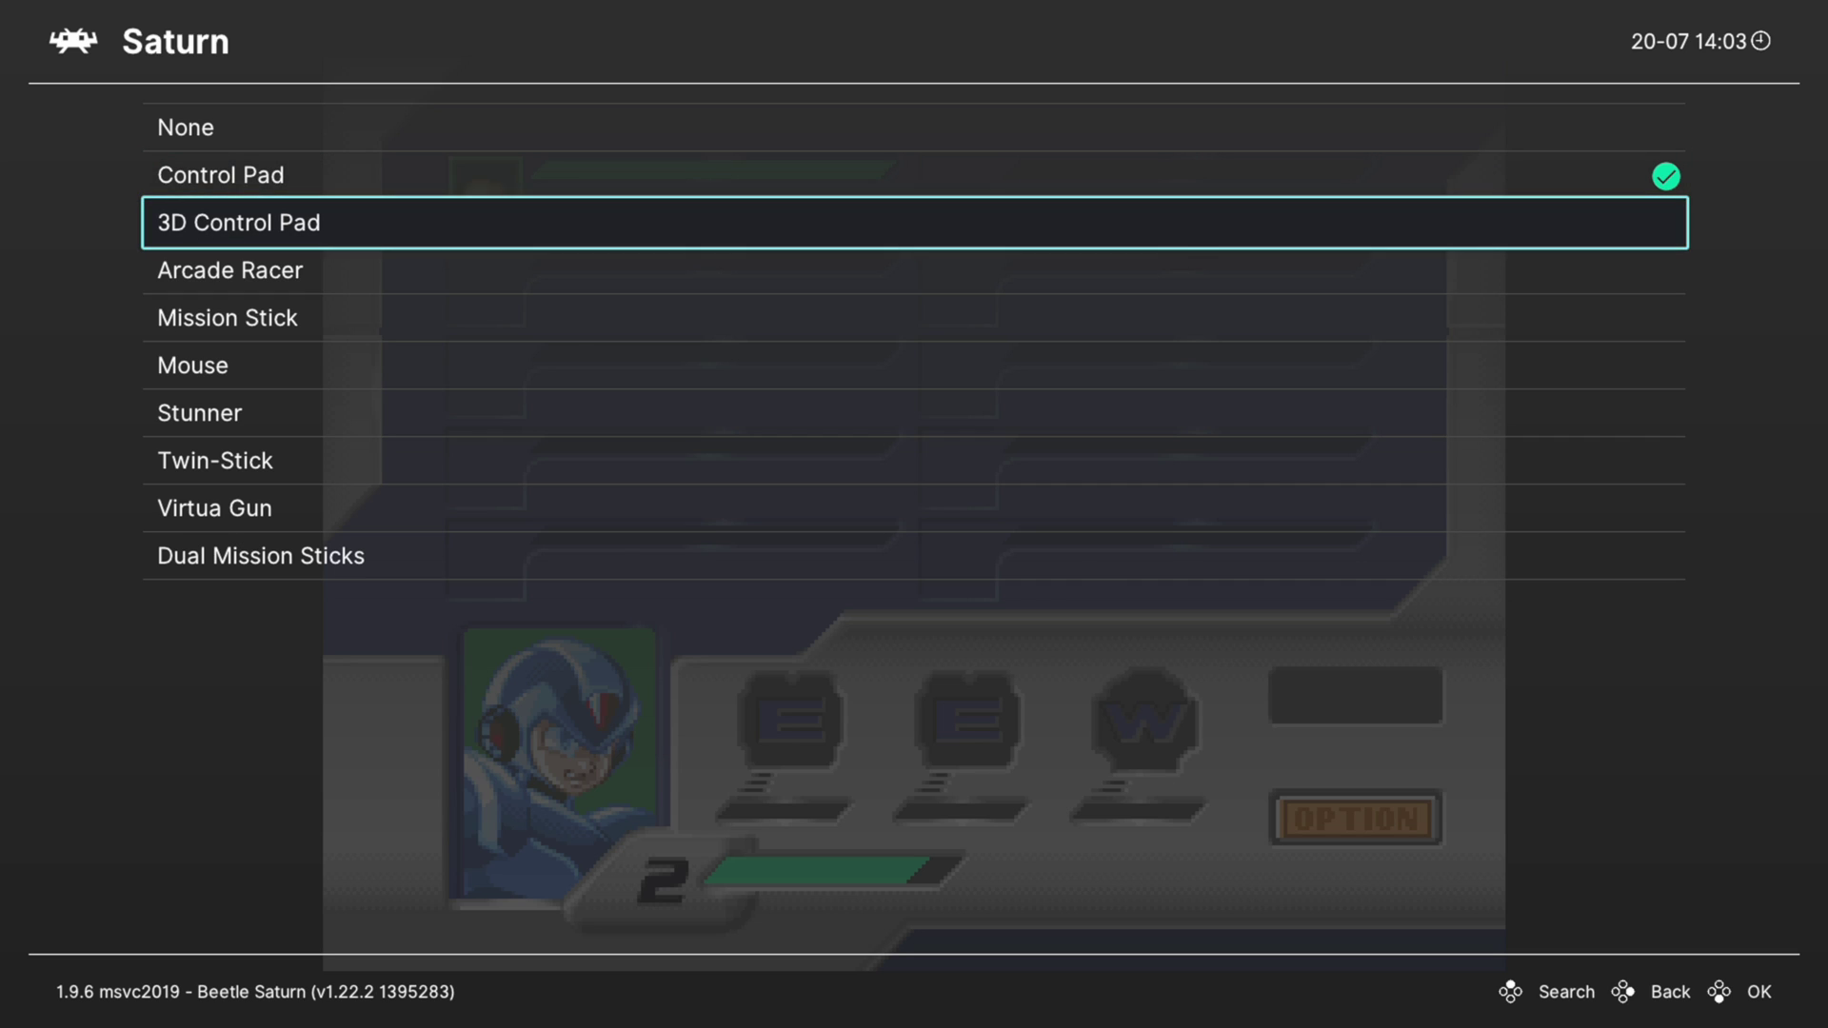
{"action": "key", "text": "BackSpace"}
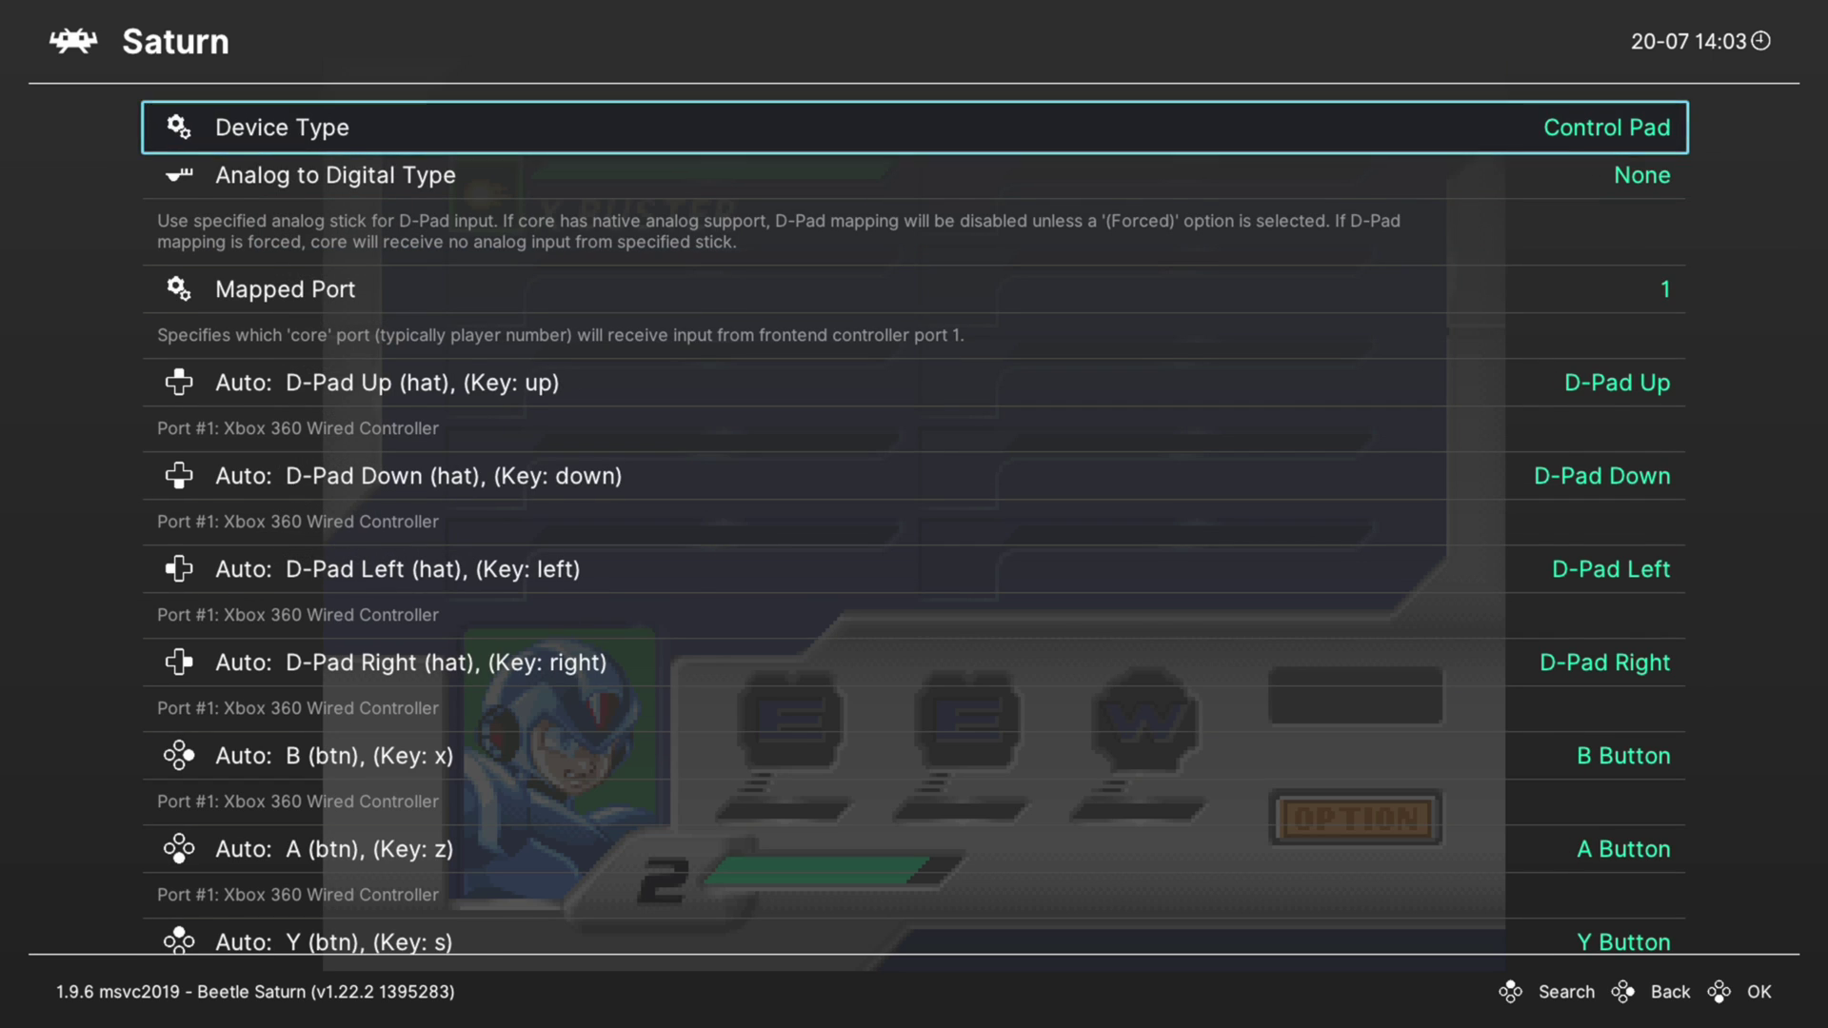
Leave the port controls and examine the Disc Control options for ejecting or loading a disc.
{"action": "key", "text": "BackSpace"}
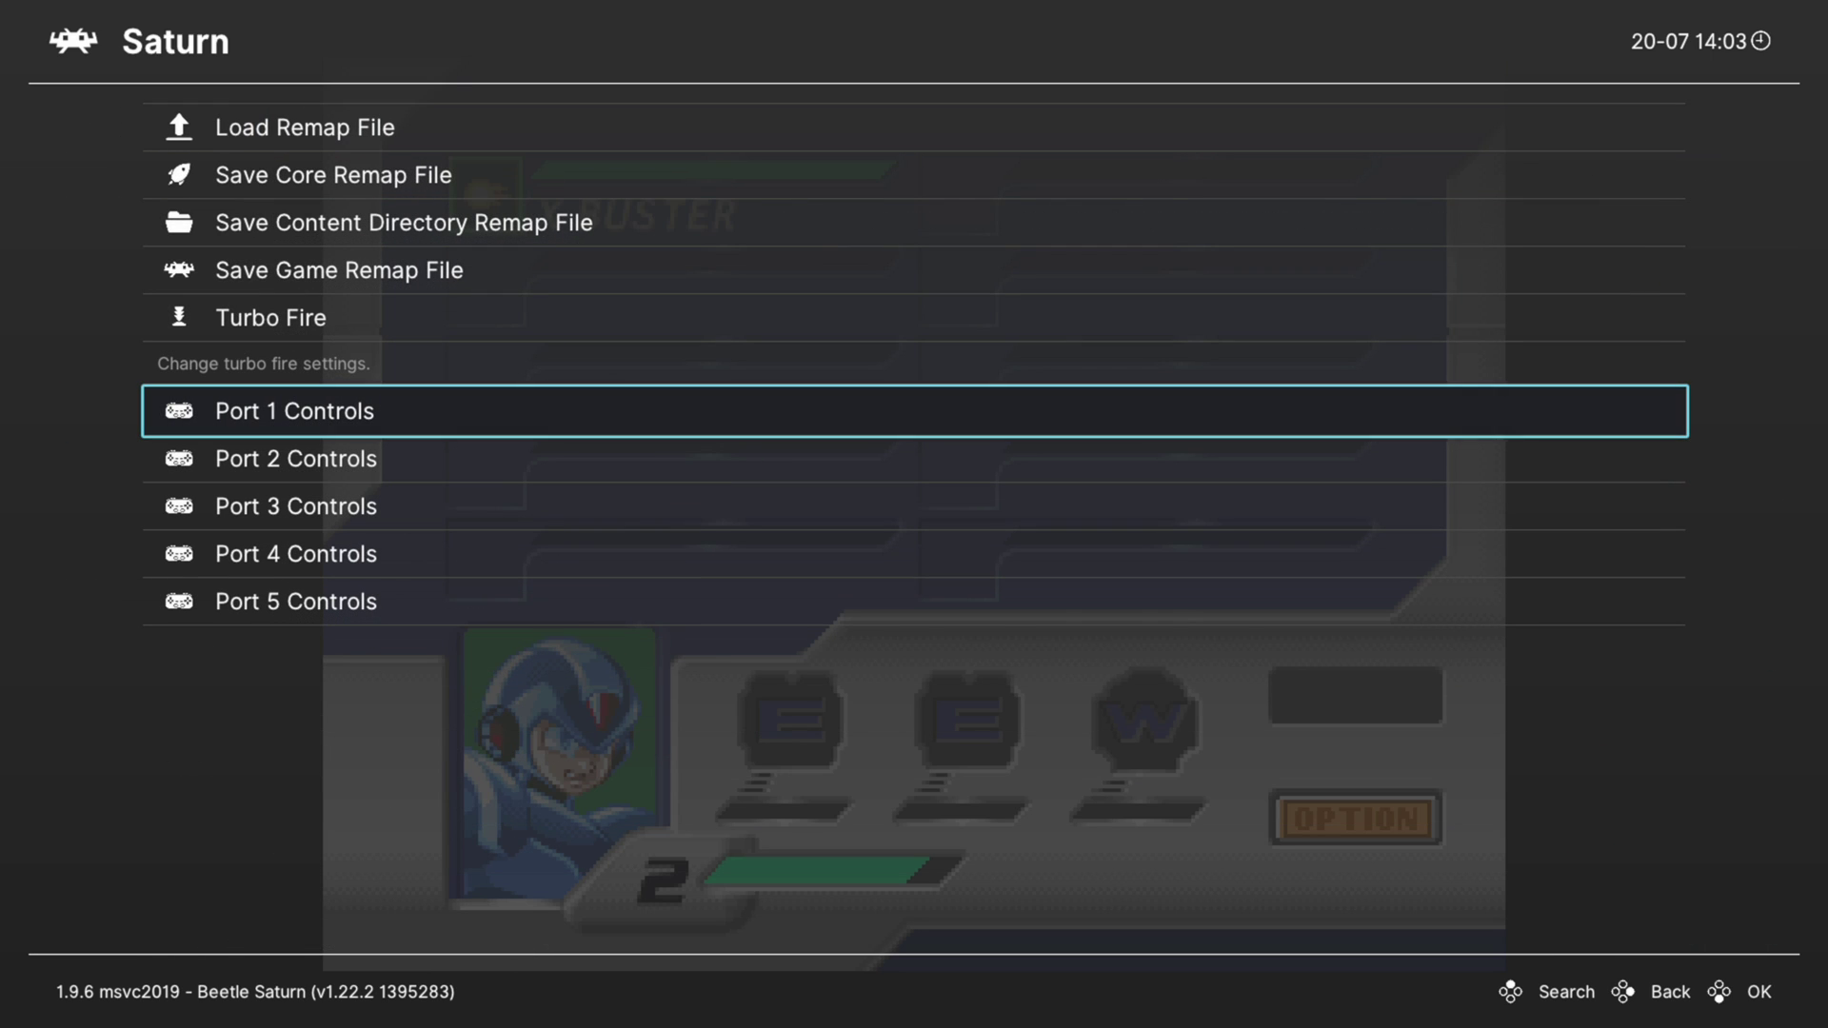
{"action": "key", "text": "BackSpace"}
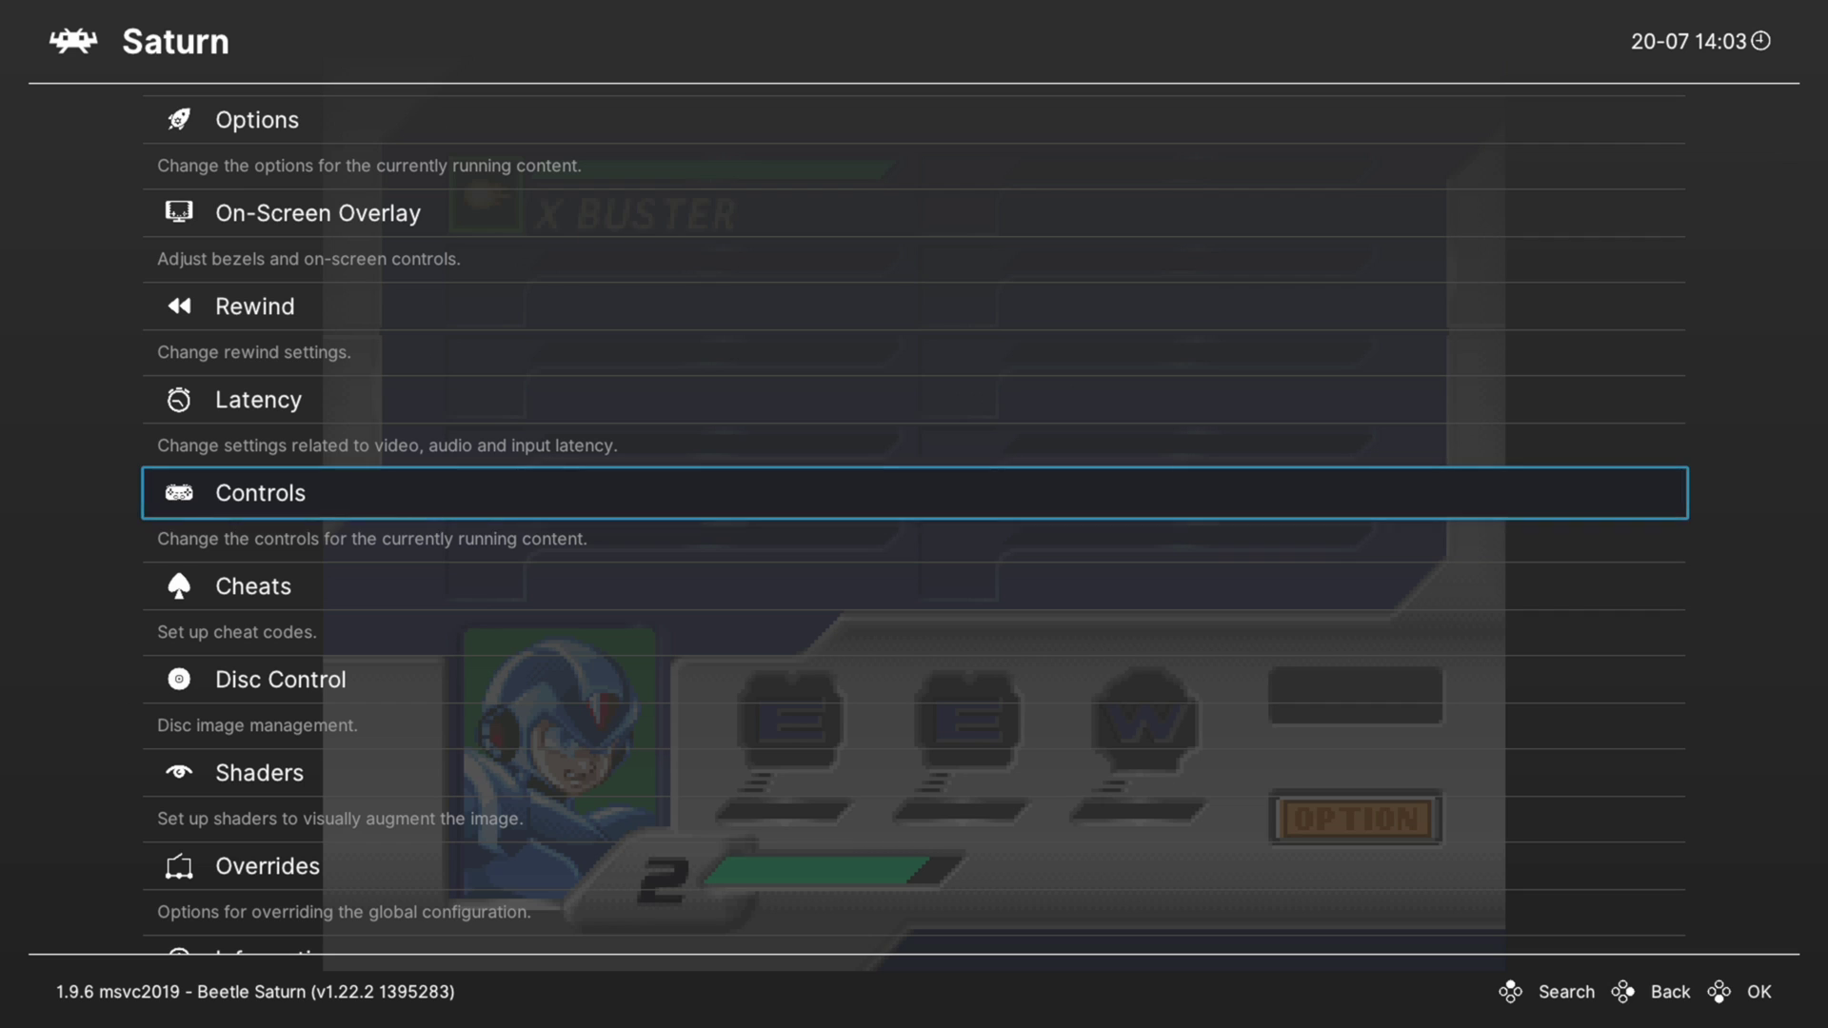
{"action": "key", "text": "Down"}
{"action": "key", "text": "Down"}
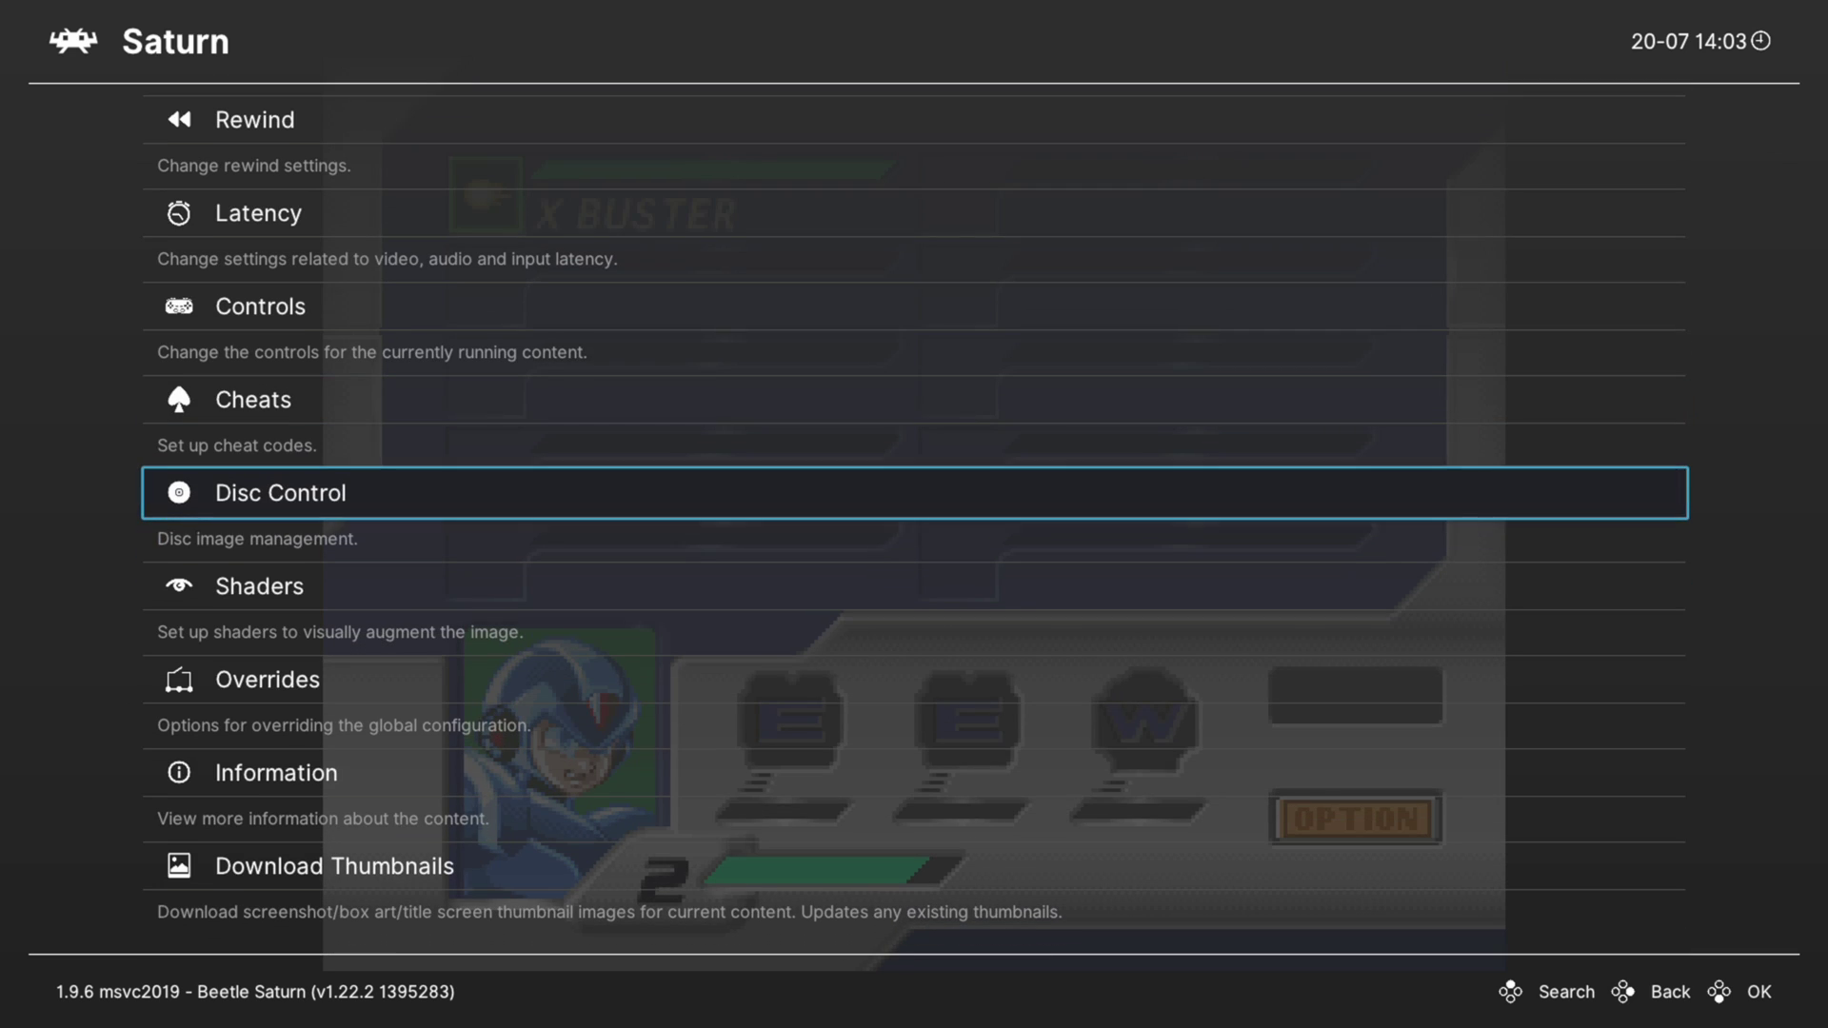
{"action": "key", "text": "Return"}
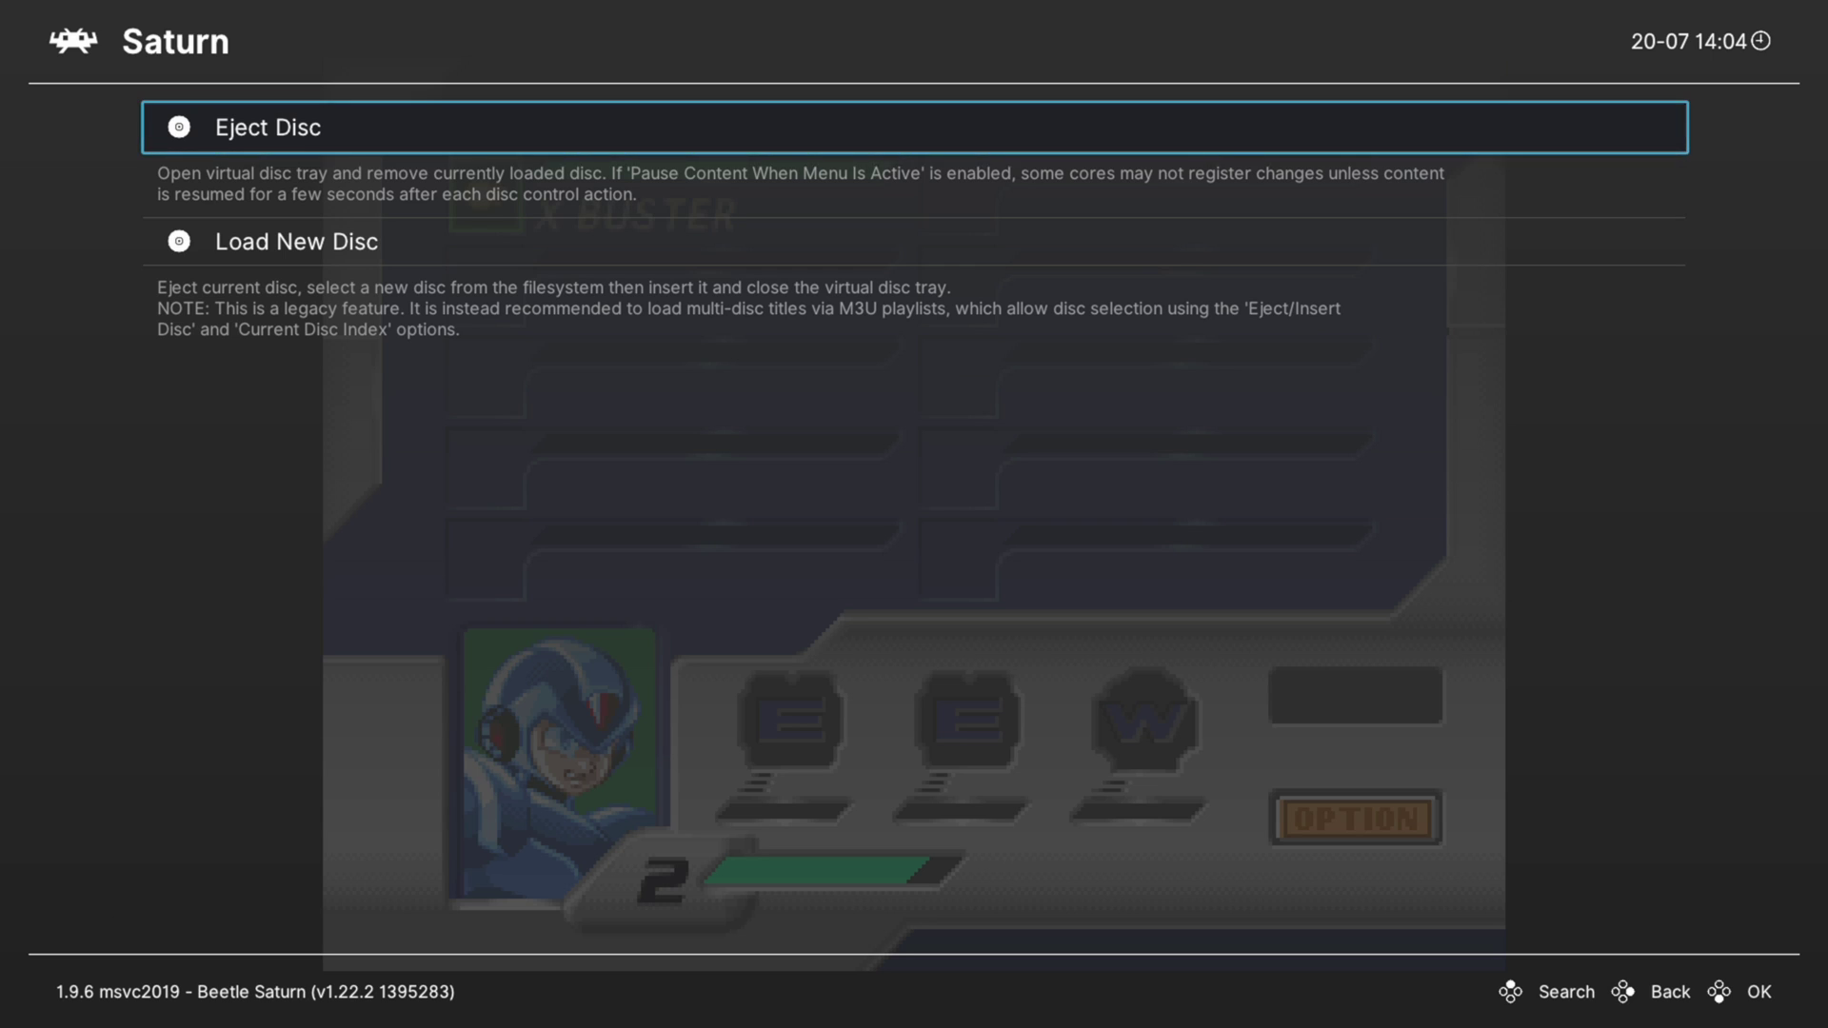
{"action": "key", "text": "Down"}
{"action": "key", "text": "Up"}
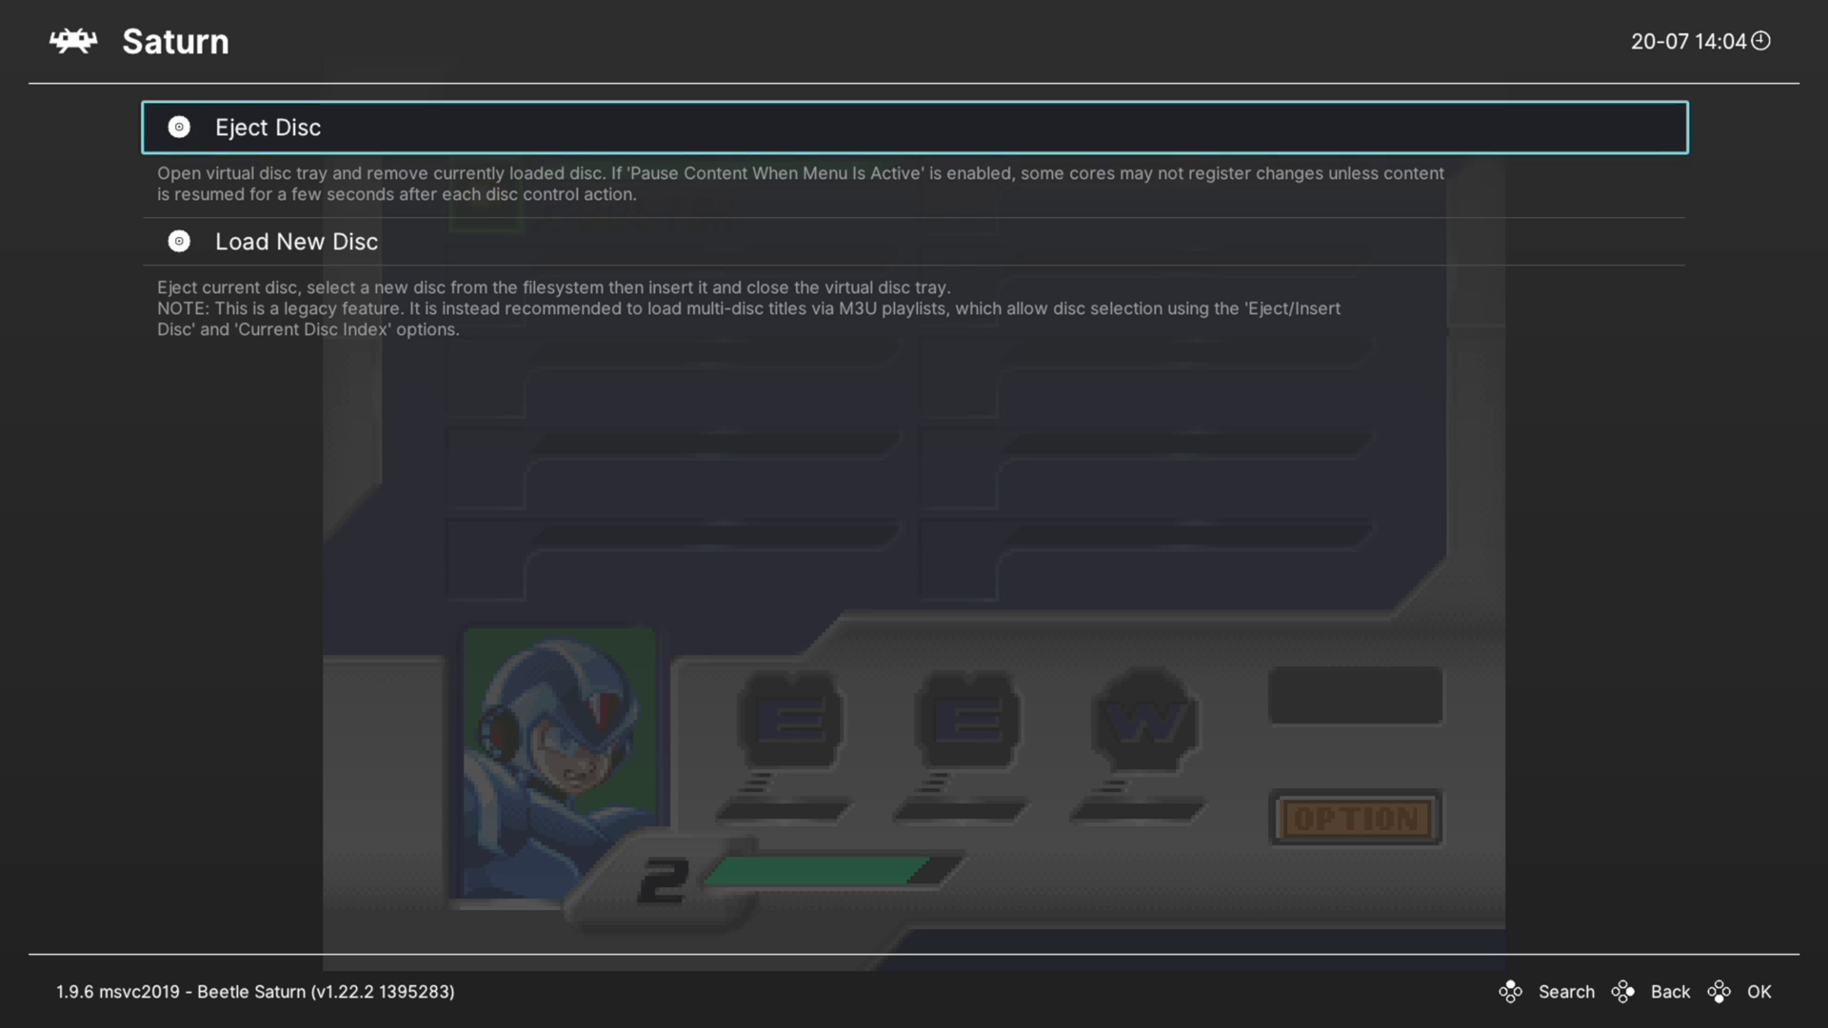
{"action": "key", "text": "BackSpace"}
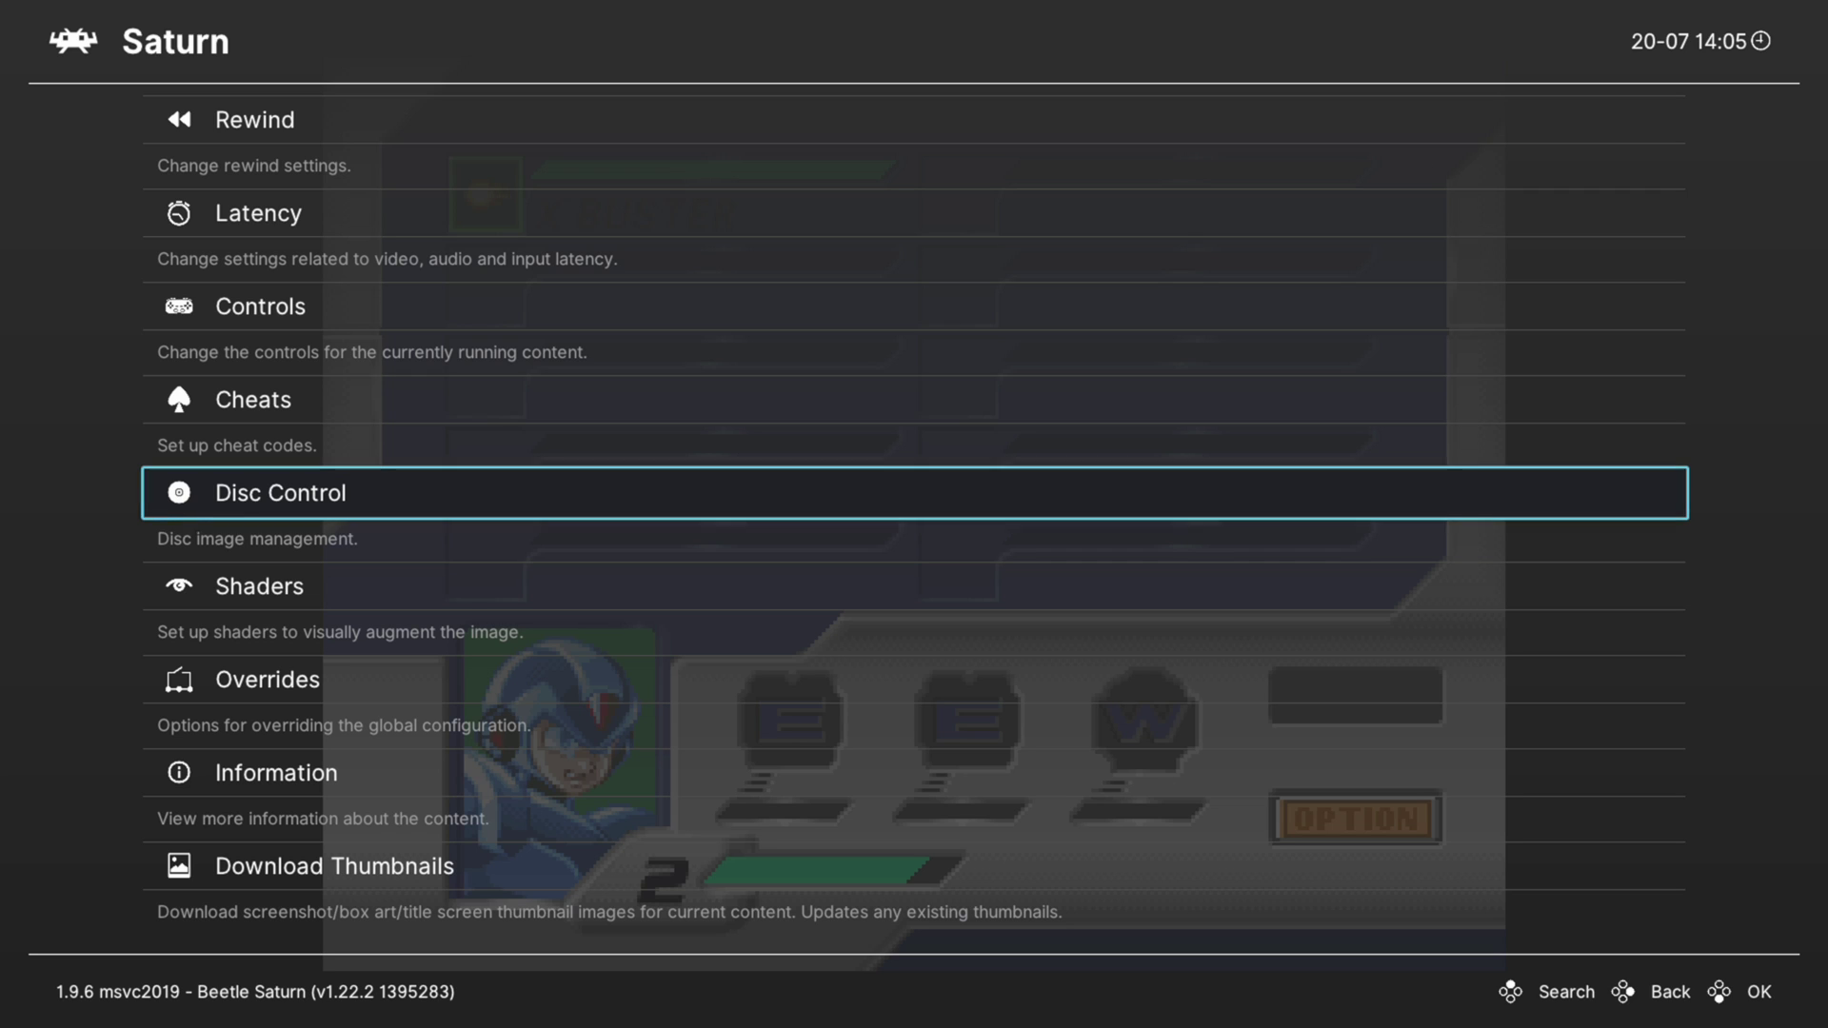
Open the core options for the currently running game.
{"action": "key", "text": "Up"}
{"action": "key", "text": "Up"}
{"action": "key", "text": "Up"}
{"action": "key", "text": "Up"}
{"action": "key", "text": "Up"}
{"action": "key", "text": "Up"}
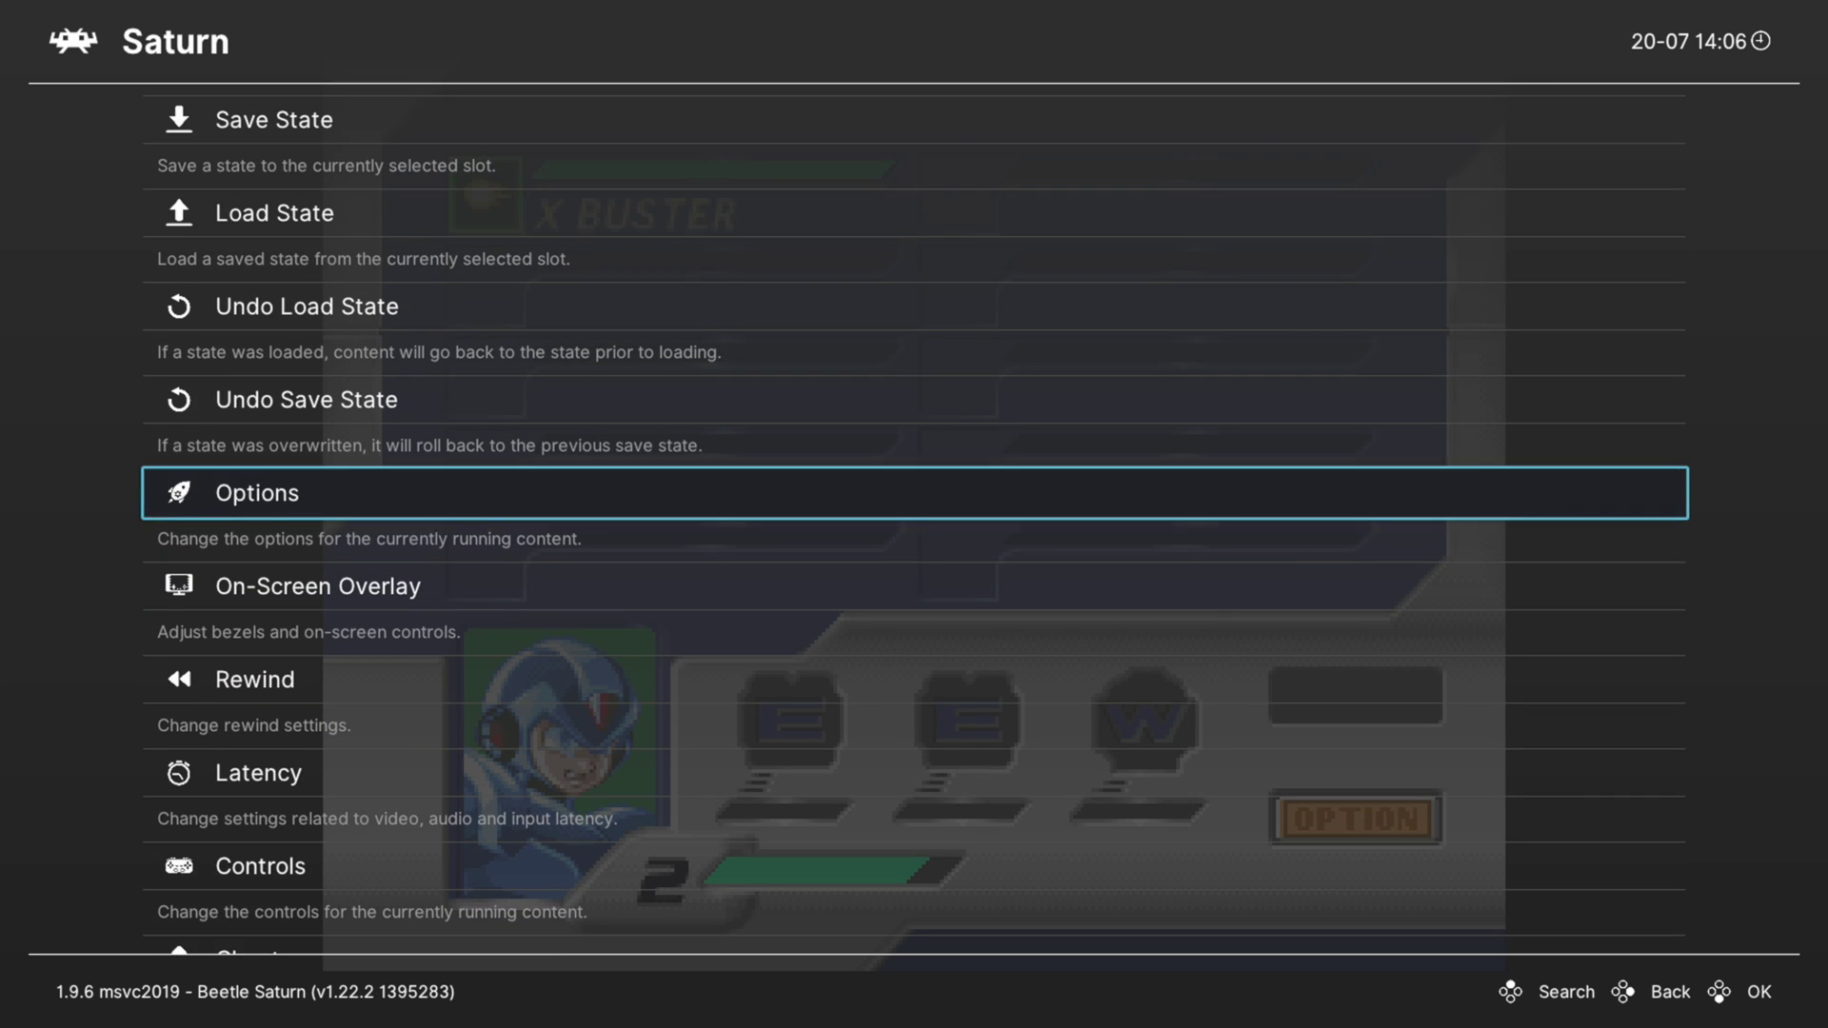
{"action": "key", "text": "Return"}
Examine the available System Region choices and leave without changing the selection.
{"action": "key", "text": "Down"}
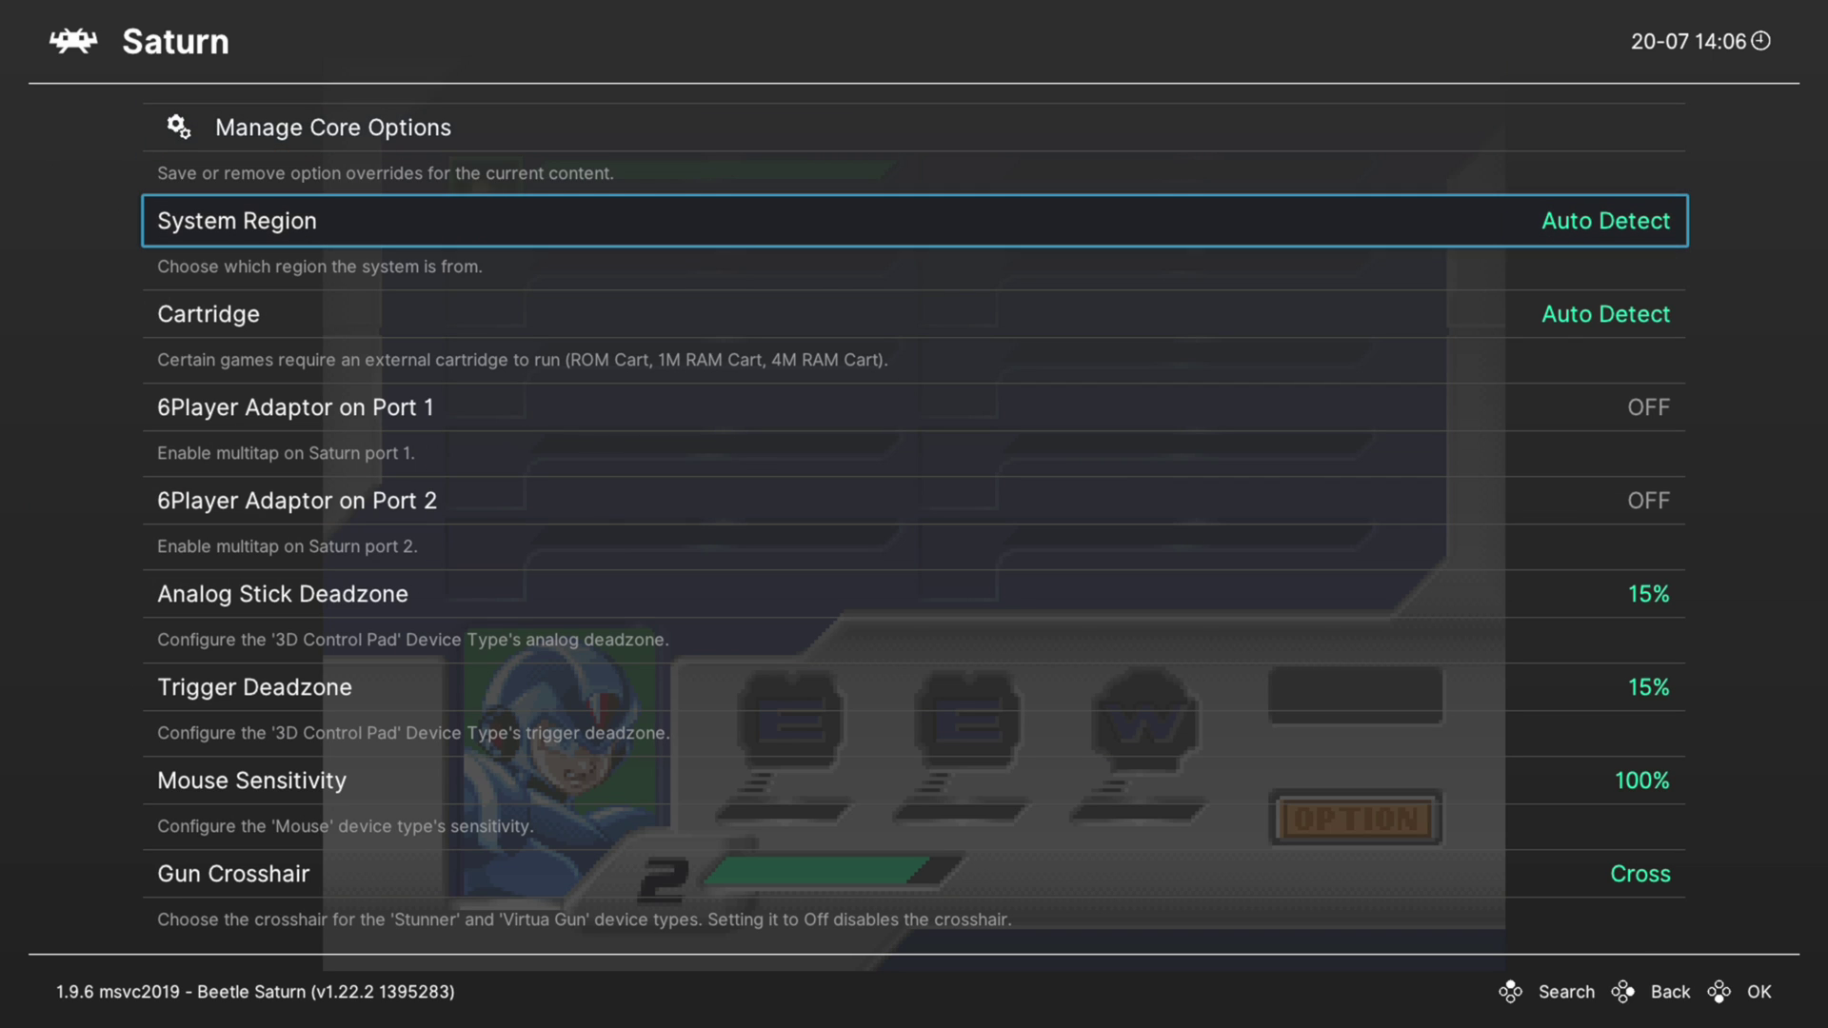
{"action": "key", "text": "Return"}
{"action": "key", "text": "Down"}
{"action": "key", "text": "Down"}
{"action": "key", "text": "Down"}
{"action": "key", "text": "Down"}
{"action": "key", "text": "Down"}
{"action": "key", "text": "Down"}
{"action": "key", "text": "Down"}
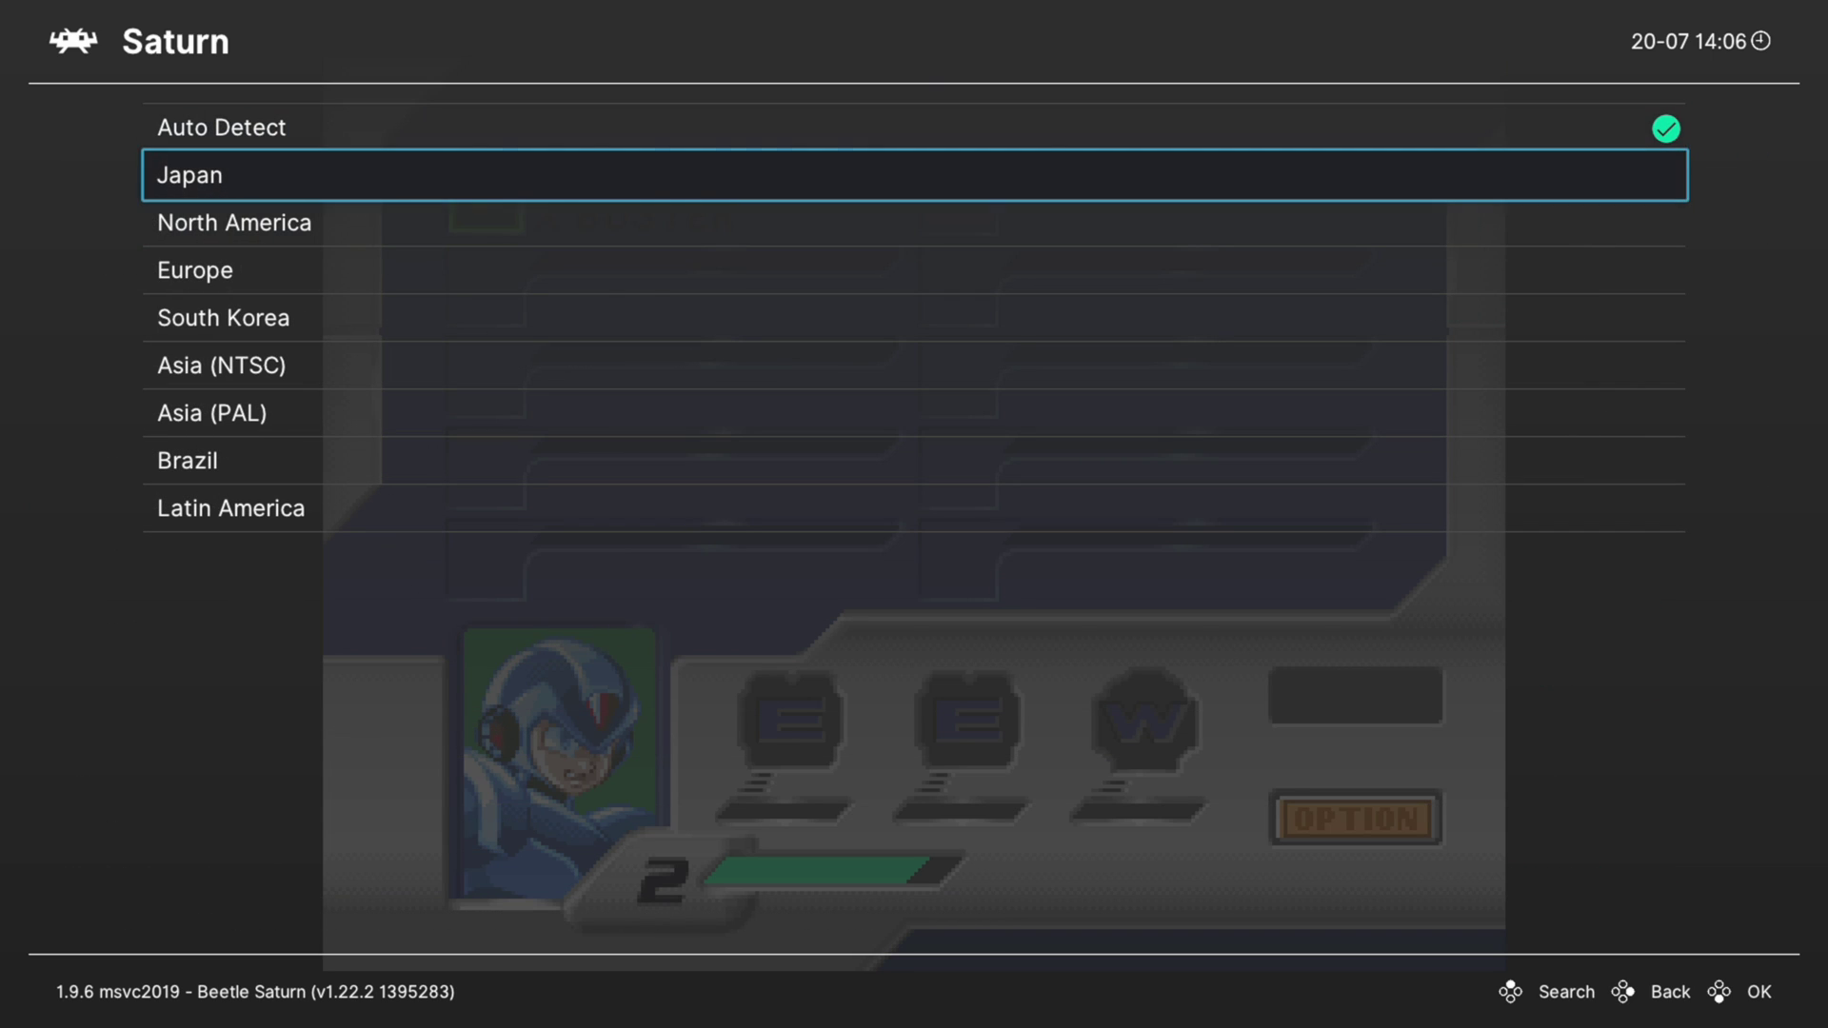
{"action": "key", "text": "Up"}
{"action": "key", "text": "Up"}
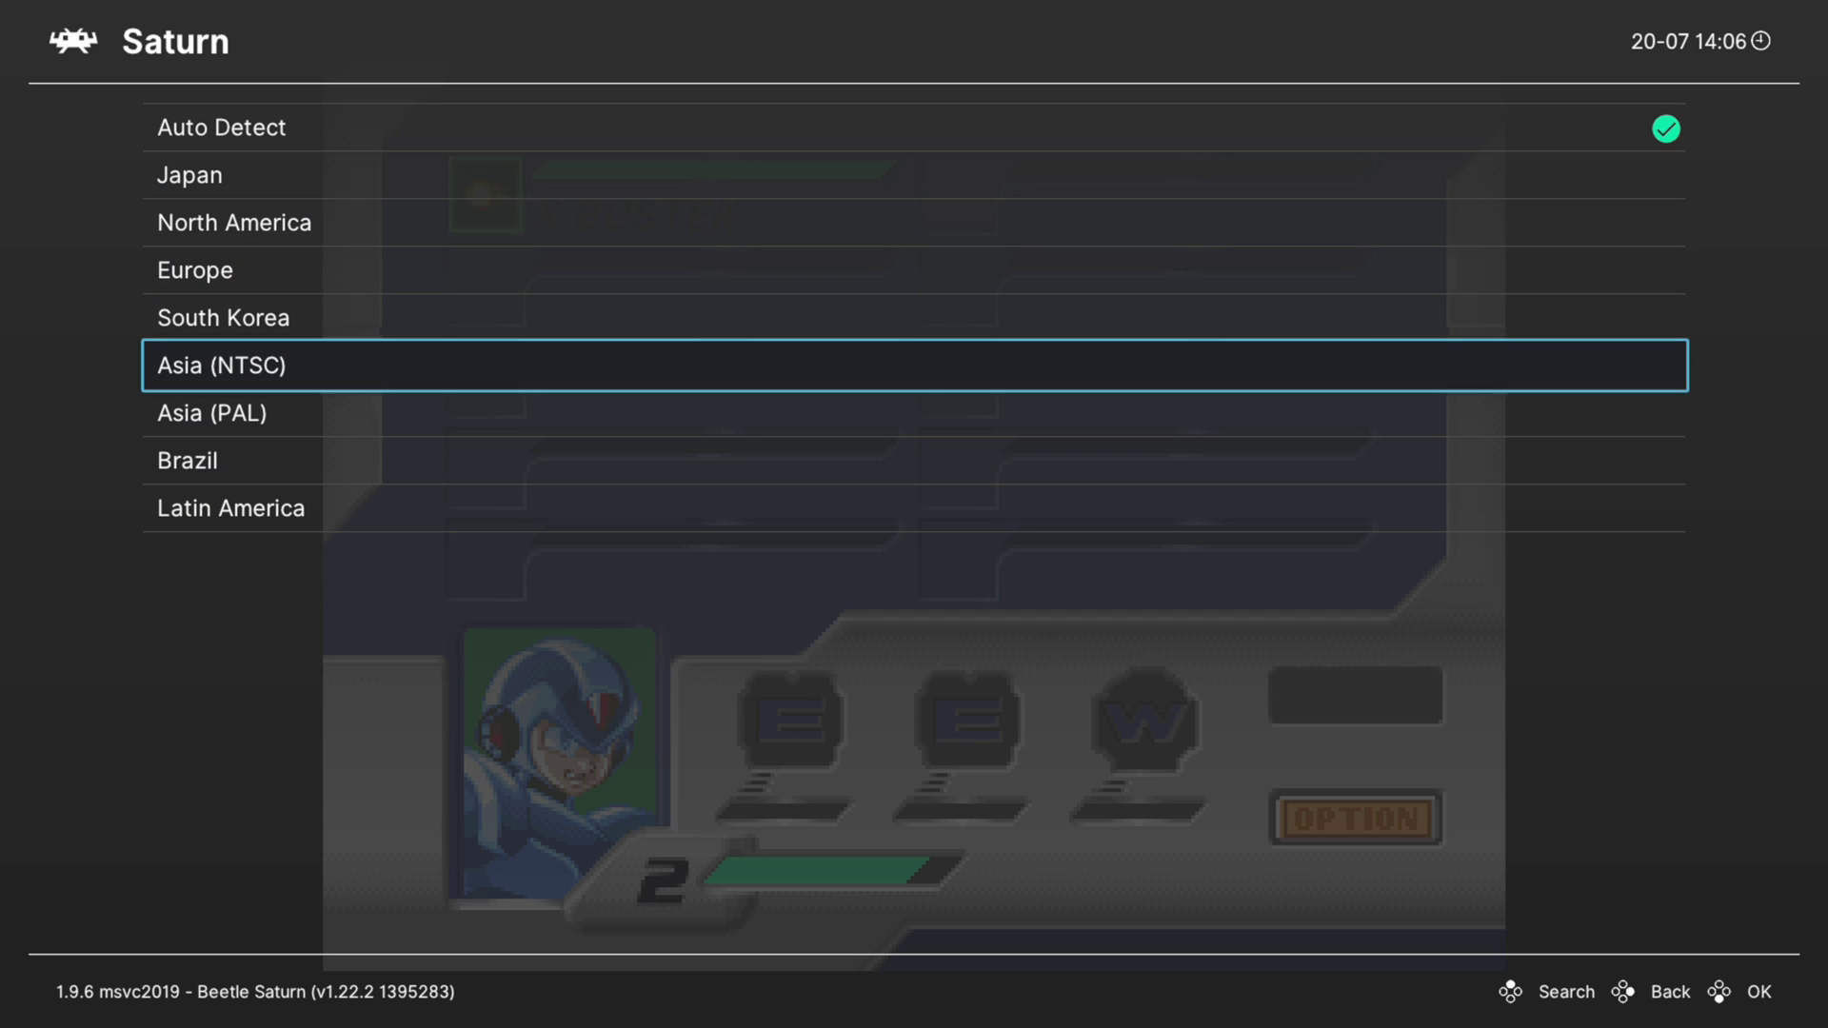
{"action": "key", "text": "BackSpace"}
Look through the Cartridge choices and set the cartridge to Backup Memory.
{"action": "key", "text": "Down"}
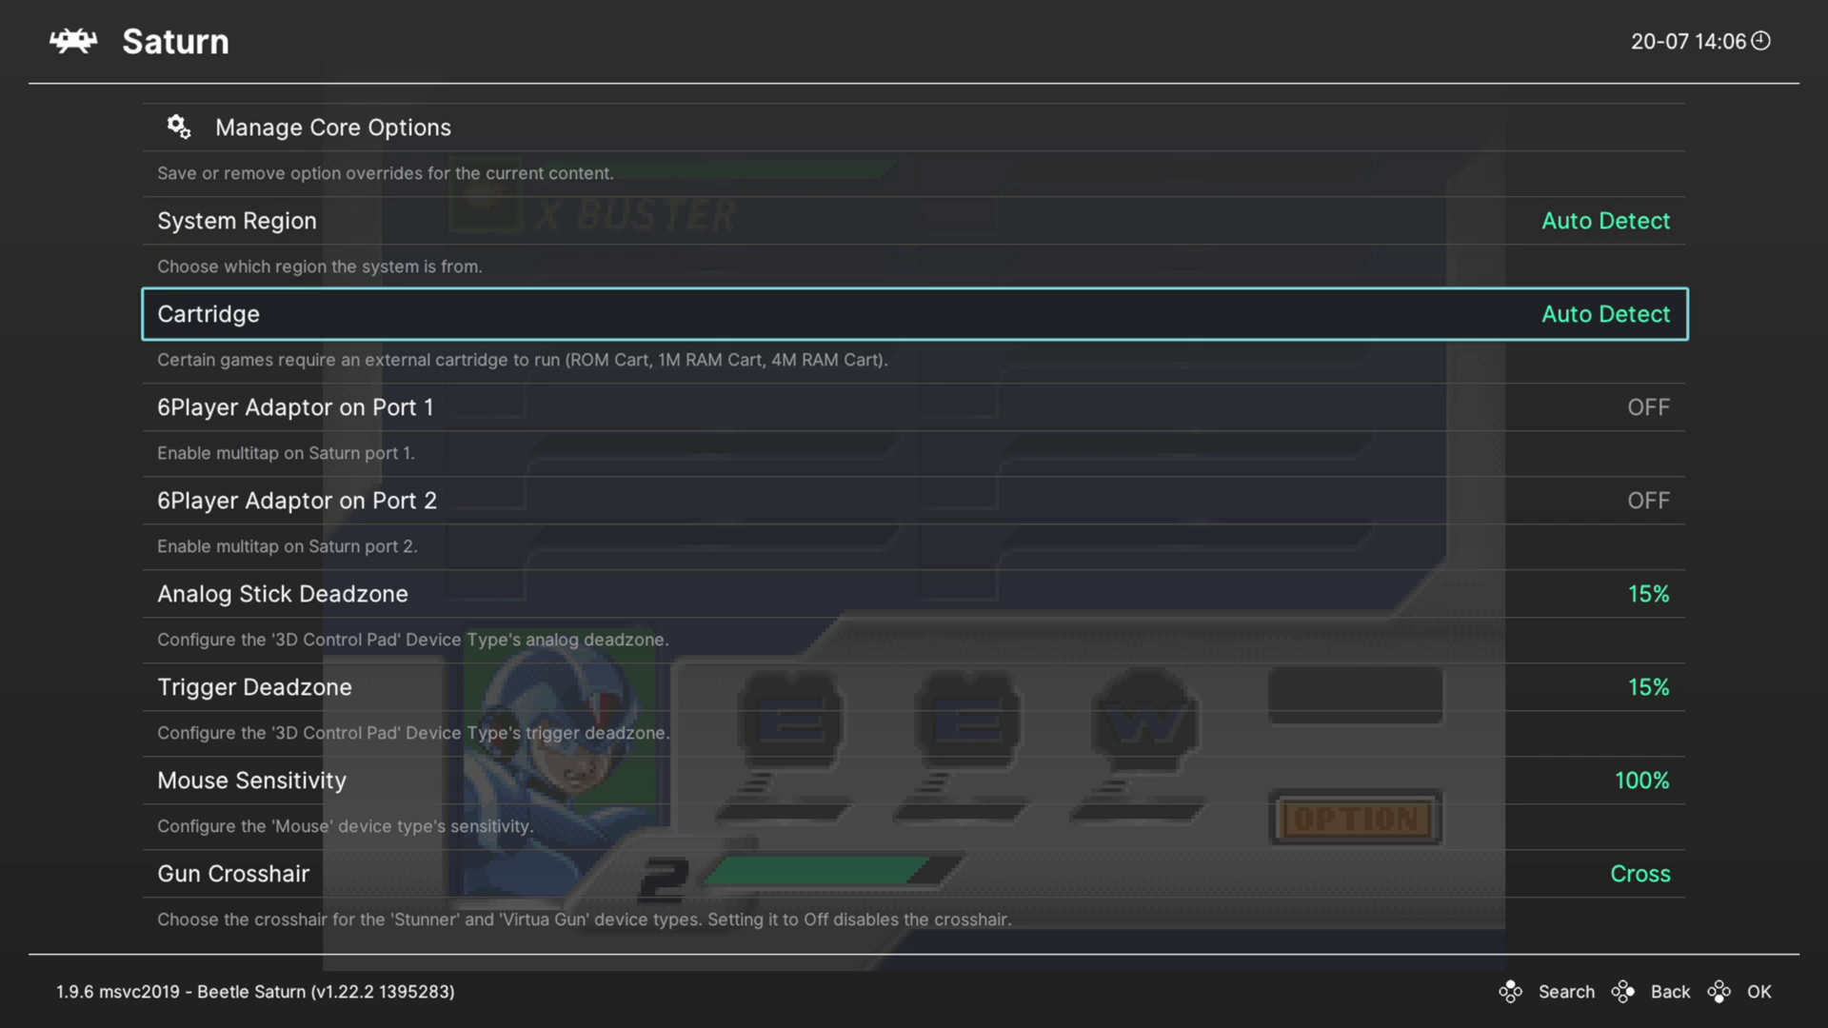
{"action": "key", "text": "Return"}
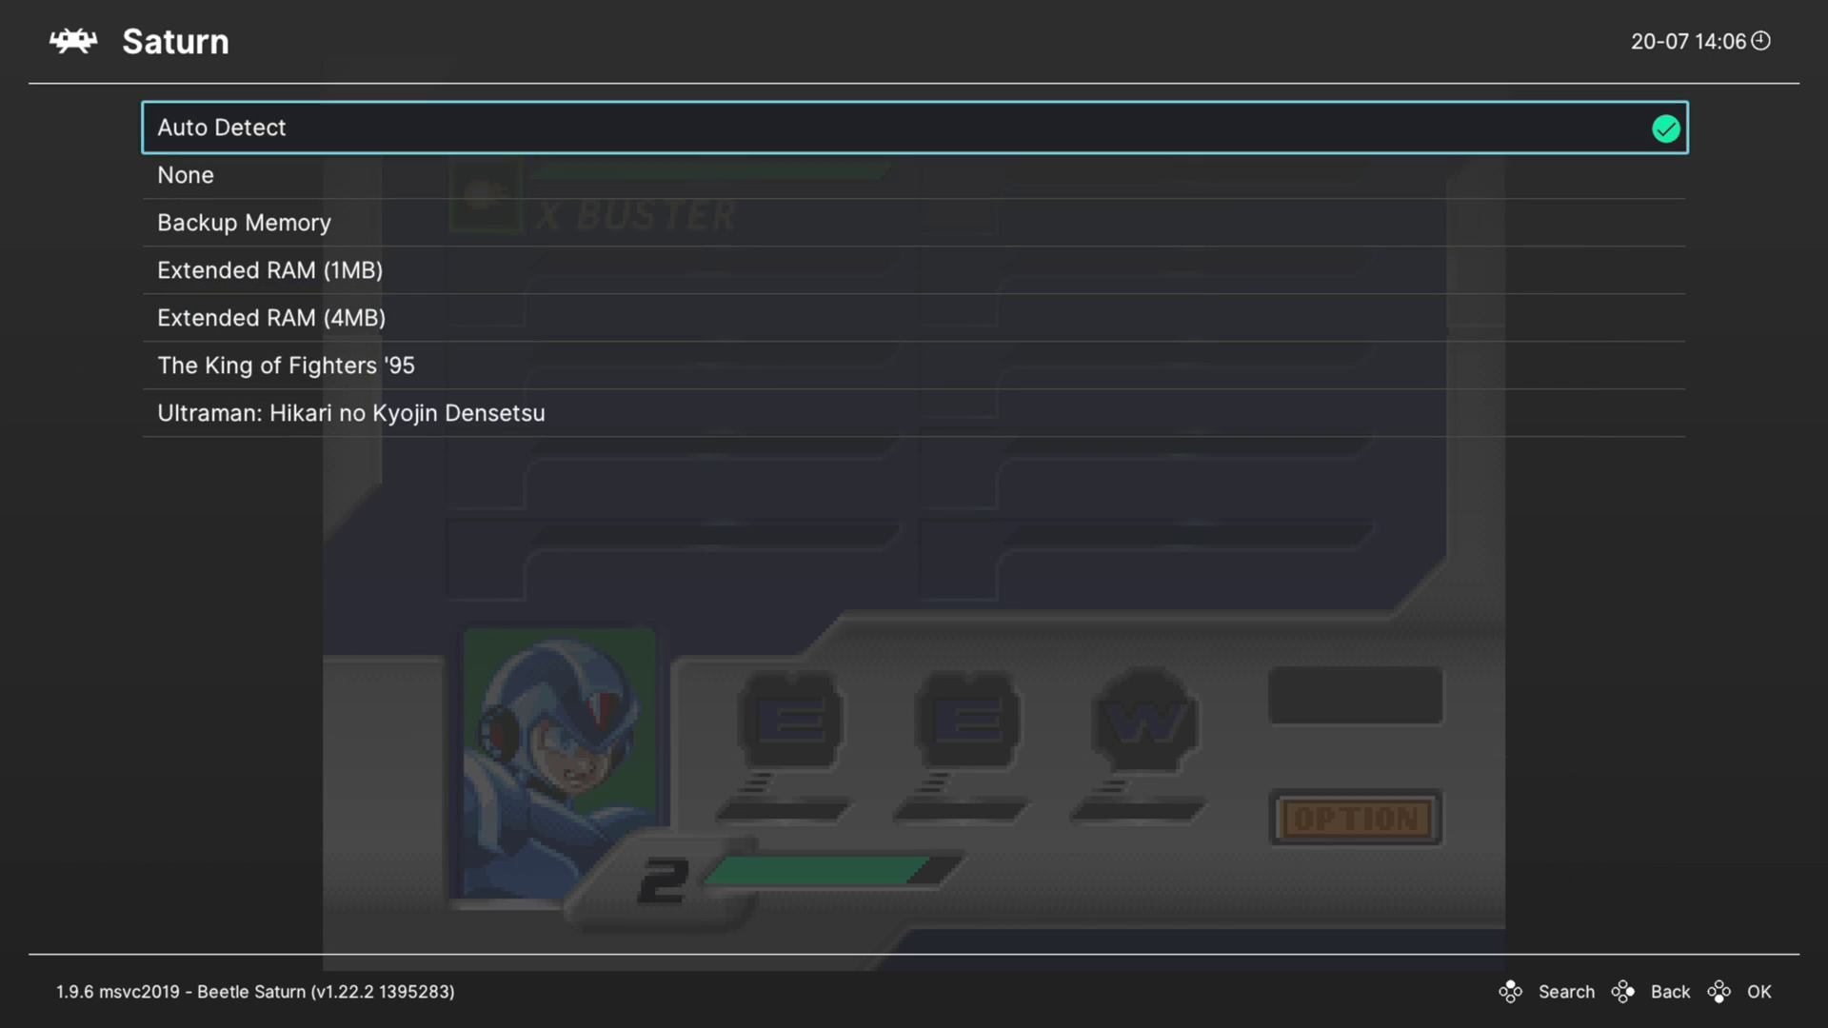
{"action": "key", "text": "Down"}
{"action": "key", "text": "Down"}
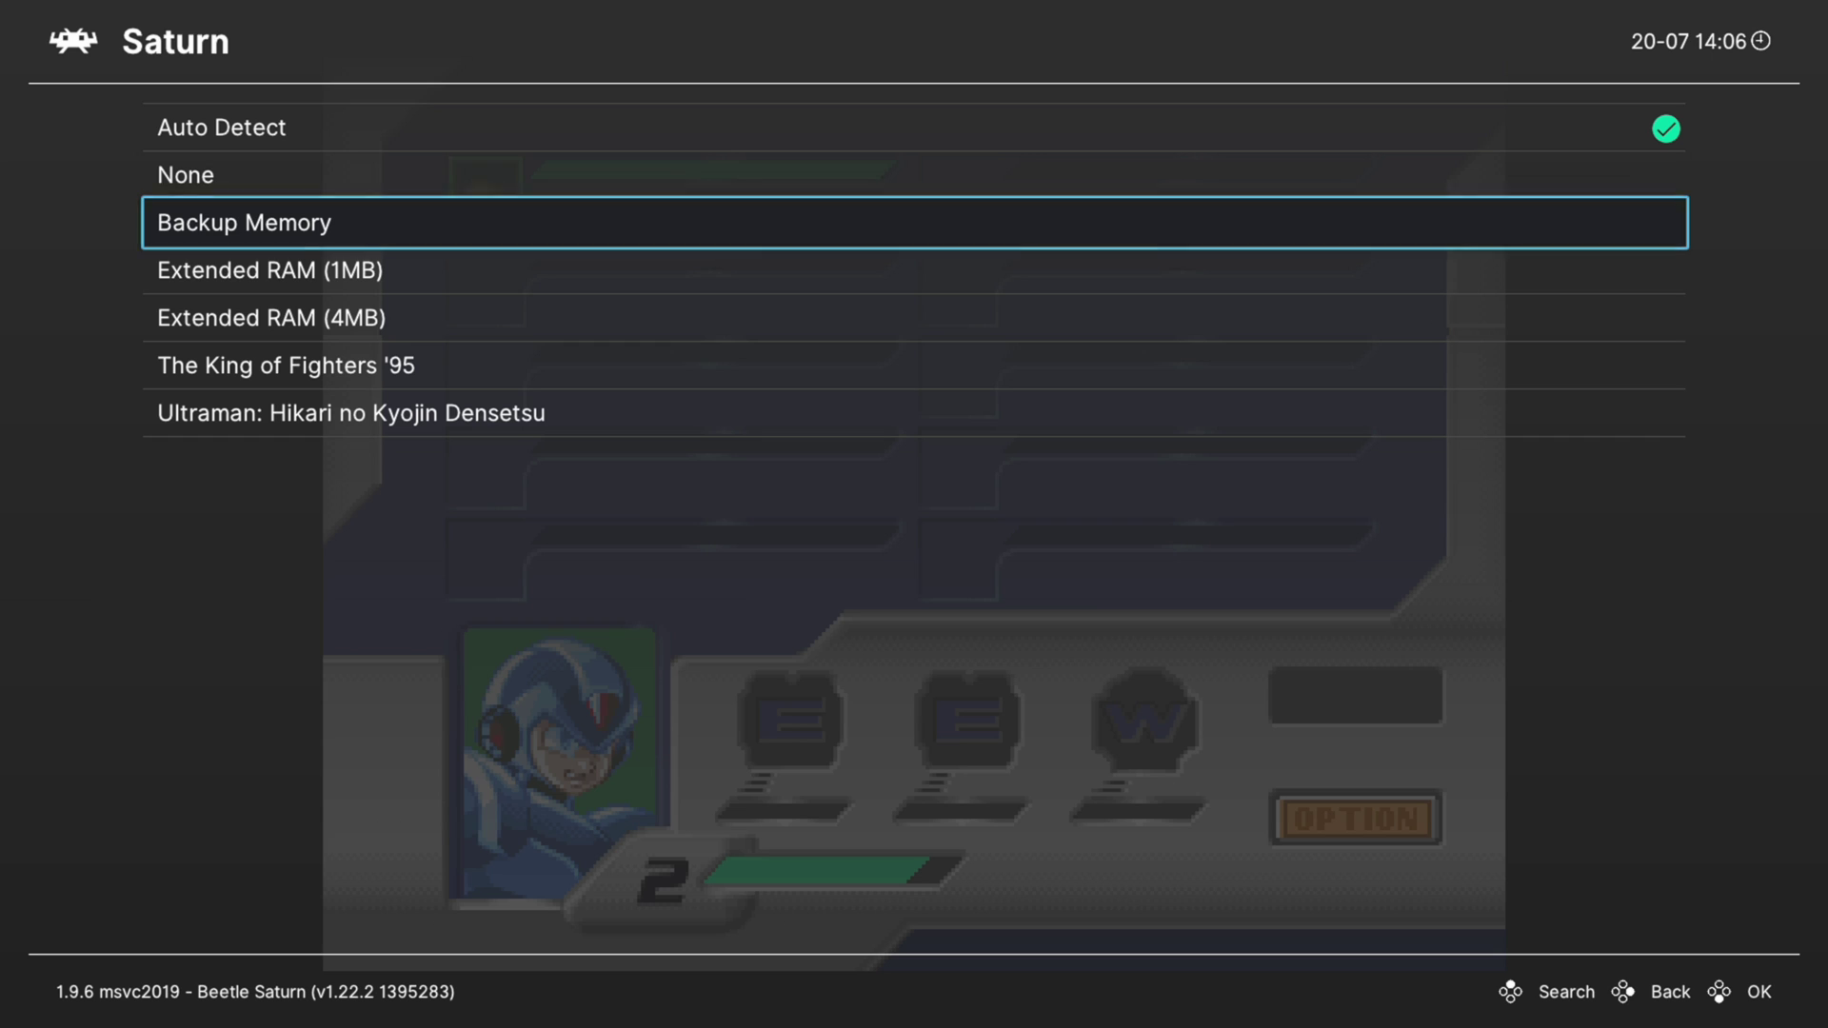
{"action": "key", "text": "Down"}
{"action": "key", "text": "Down"}
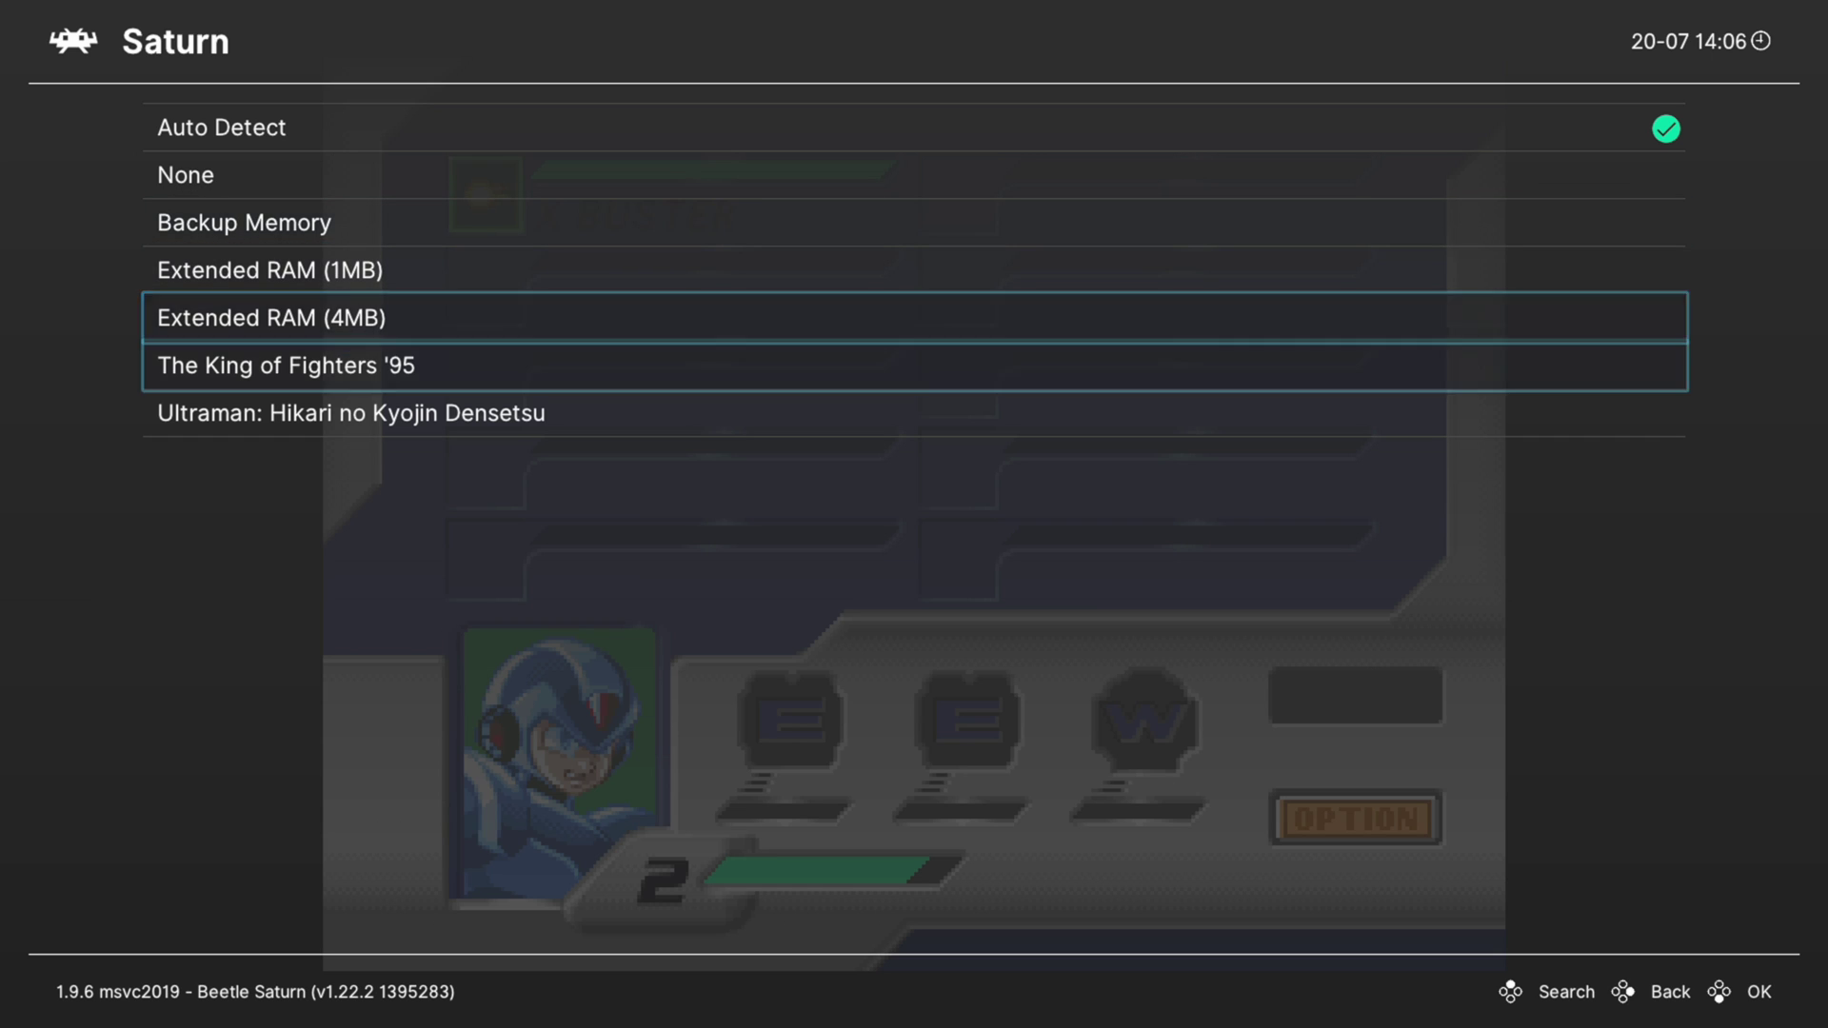
{"action": "key", "text": "Down"}
{"action": "key", "text": "Up"}
{"action": "key", "text": "Down"}
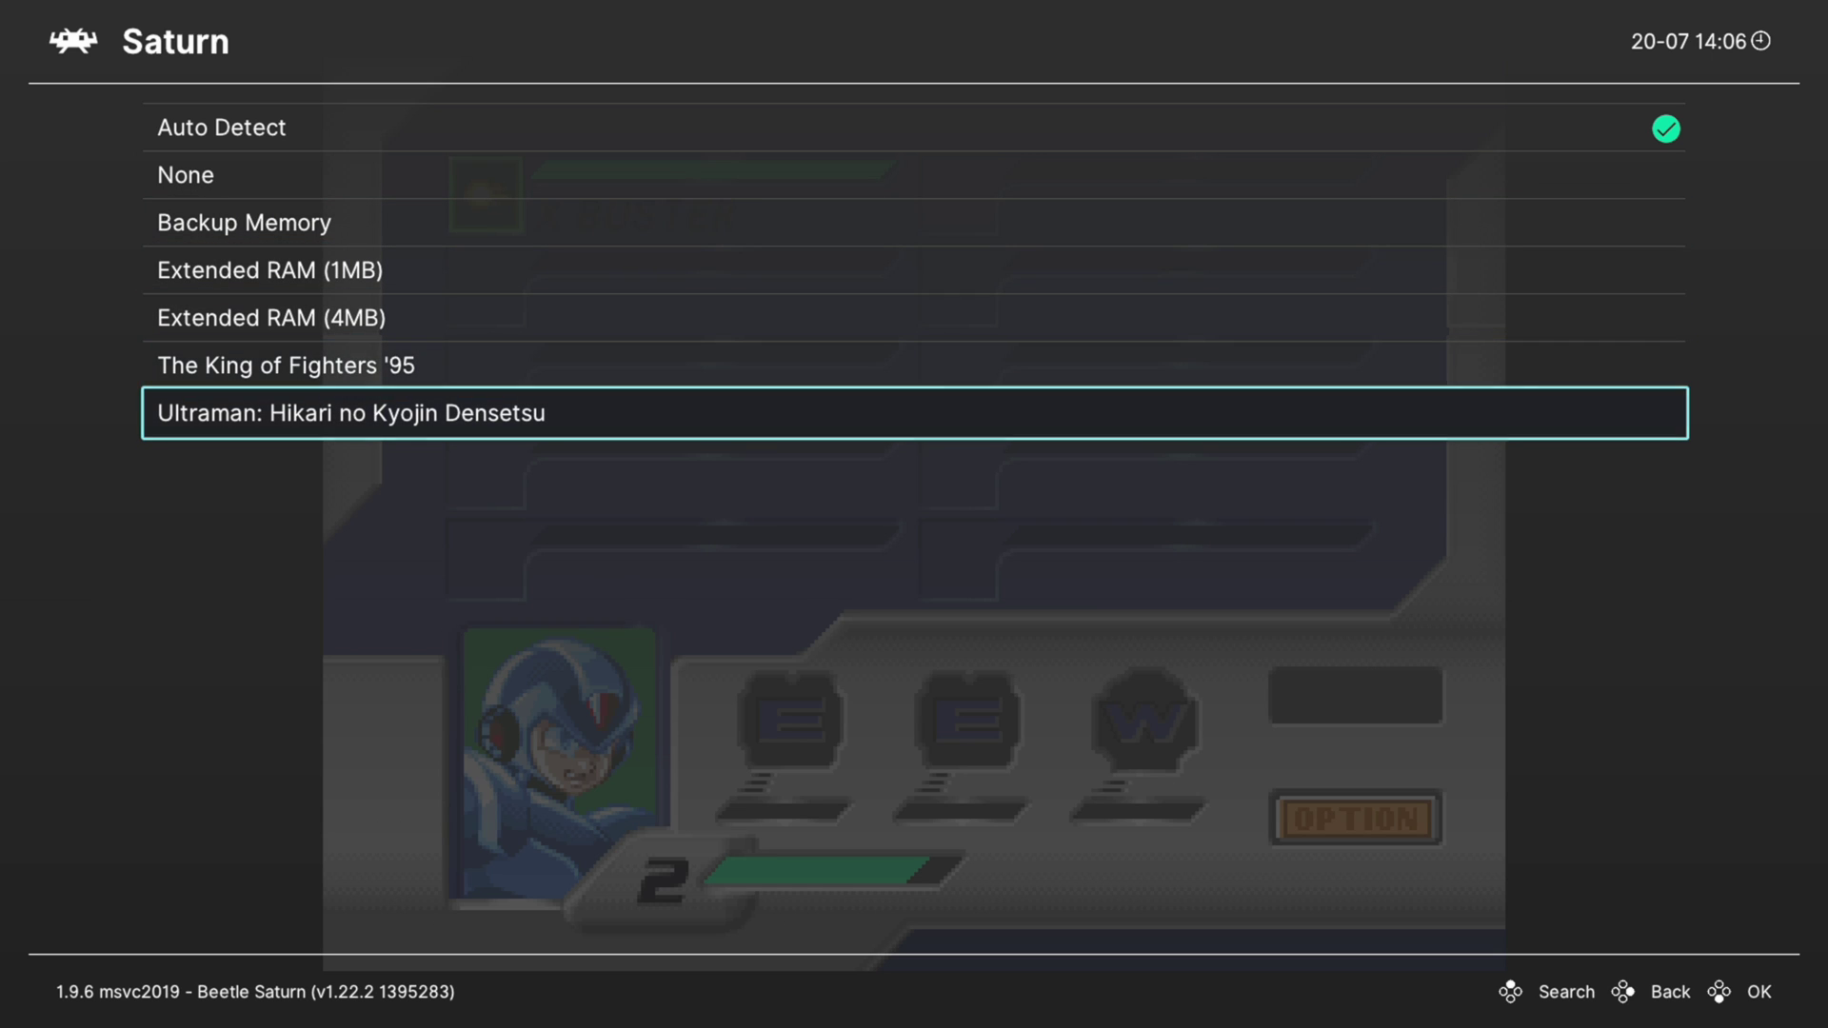
{"action": "key", "text": "Up"}
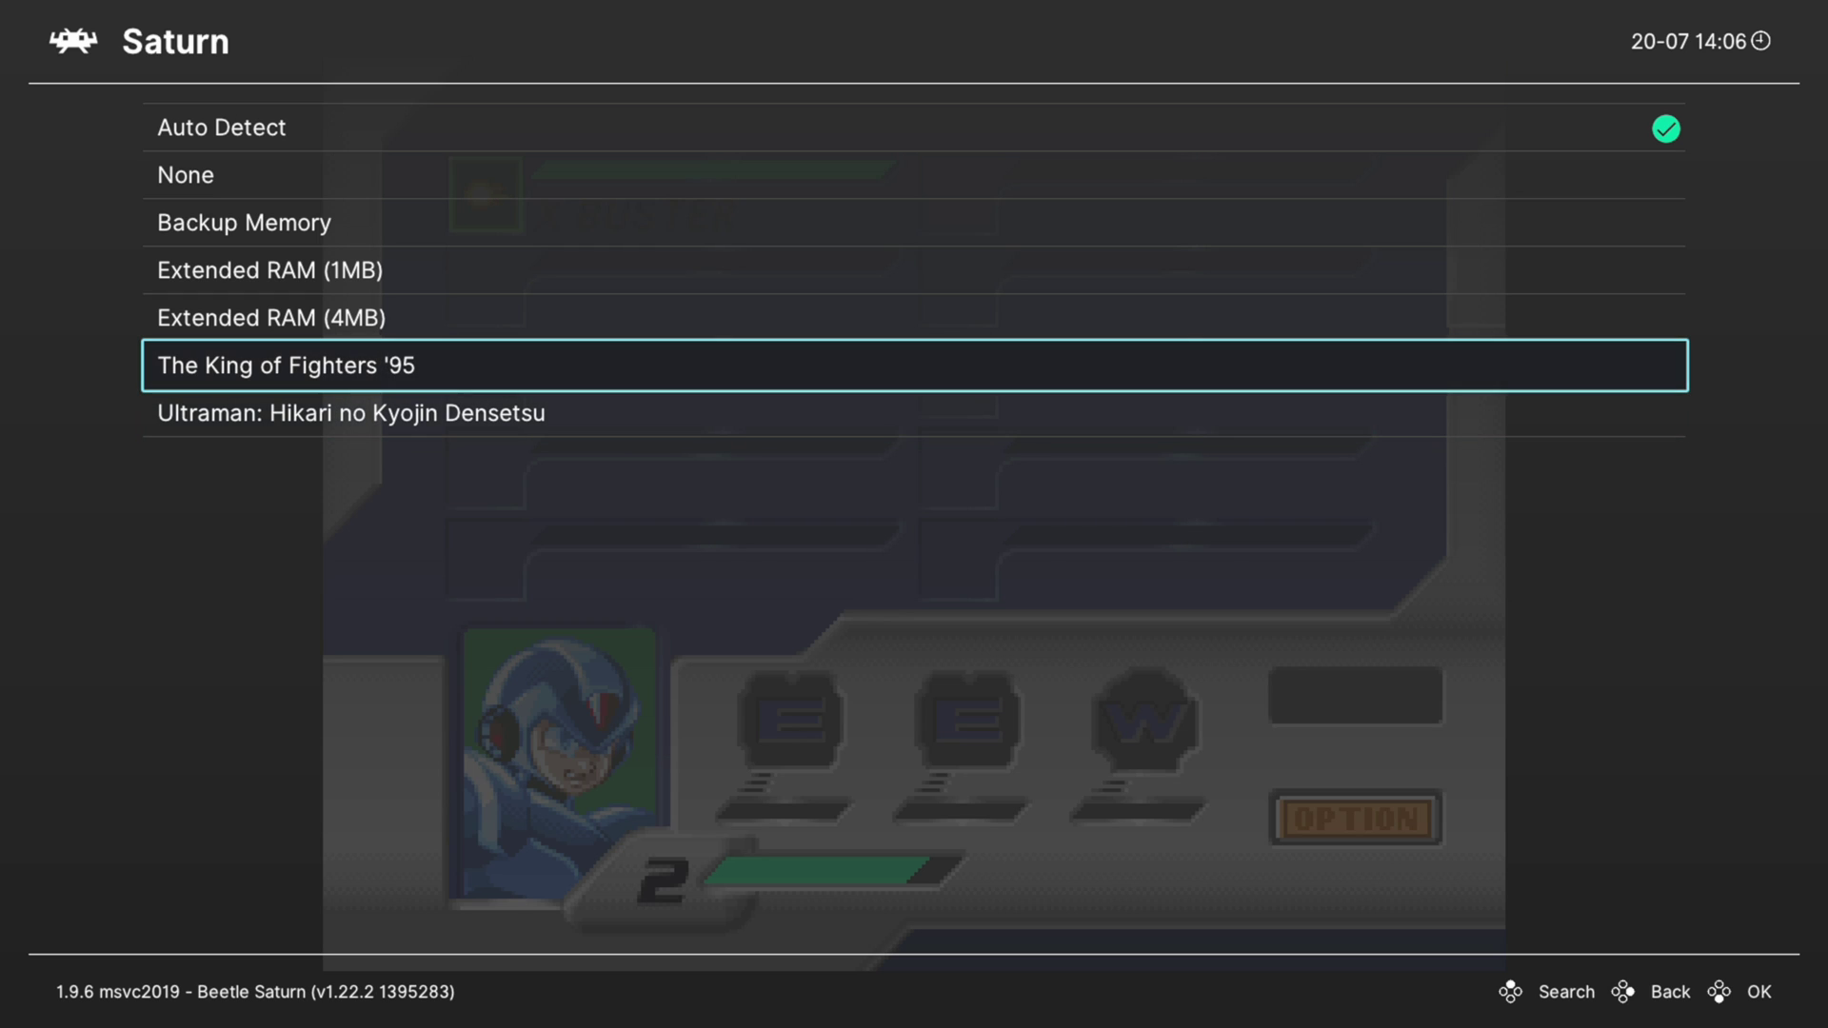
{"action": "key", "text": "Up"}
{"action": "key", "text": "Up"}
{"action": "key", "text": "Up"}
{"action": "key", "text": "Up"}
{"action": "key", "text": "Return"}
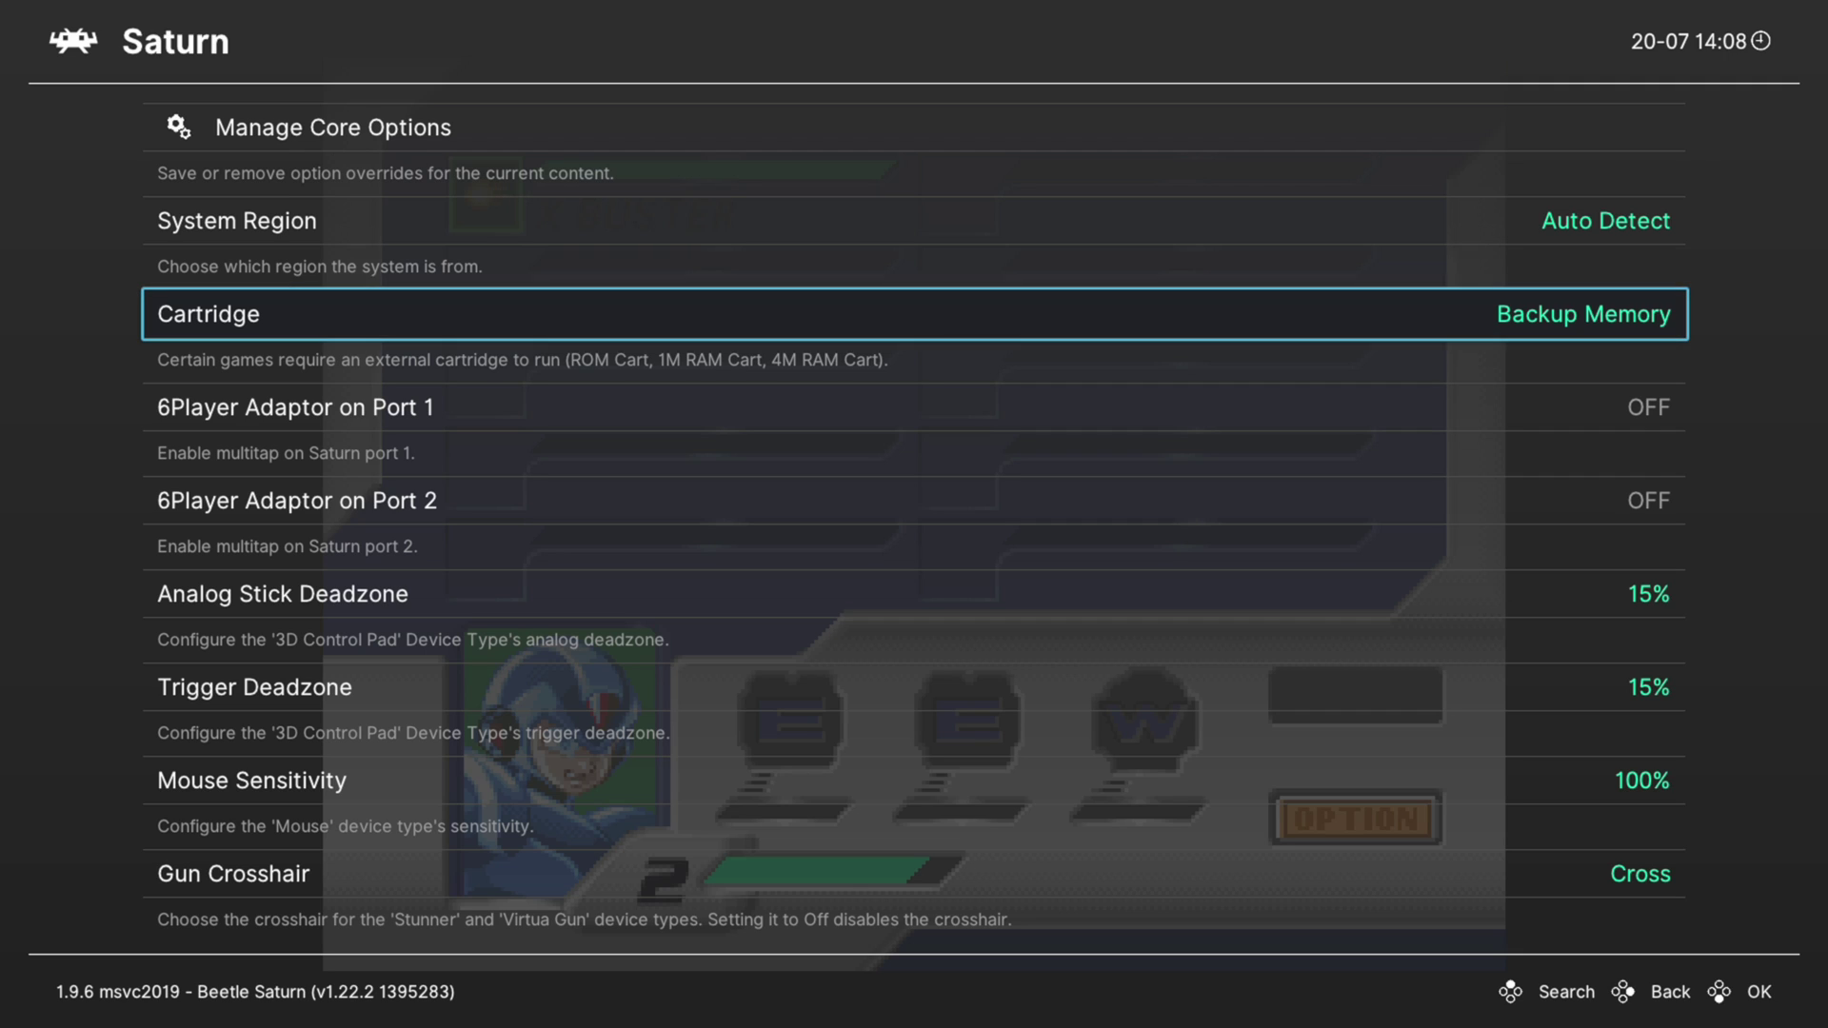
Examine the 6Player Adaptor and deadzone options, including the Analog Stick Deadzone percentages, without changing them.
{"action": "key", "text": "Down"}
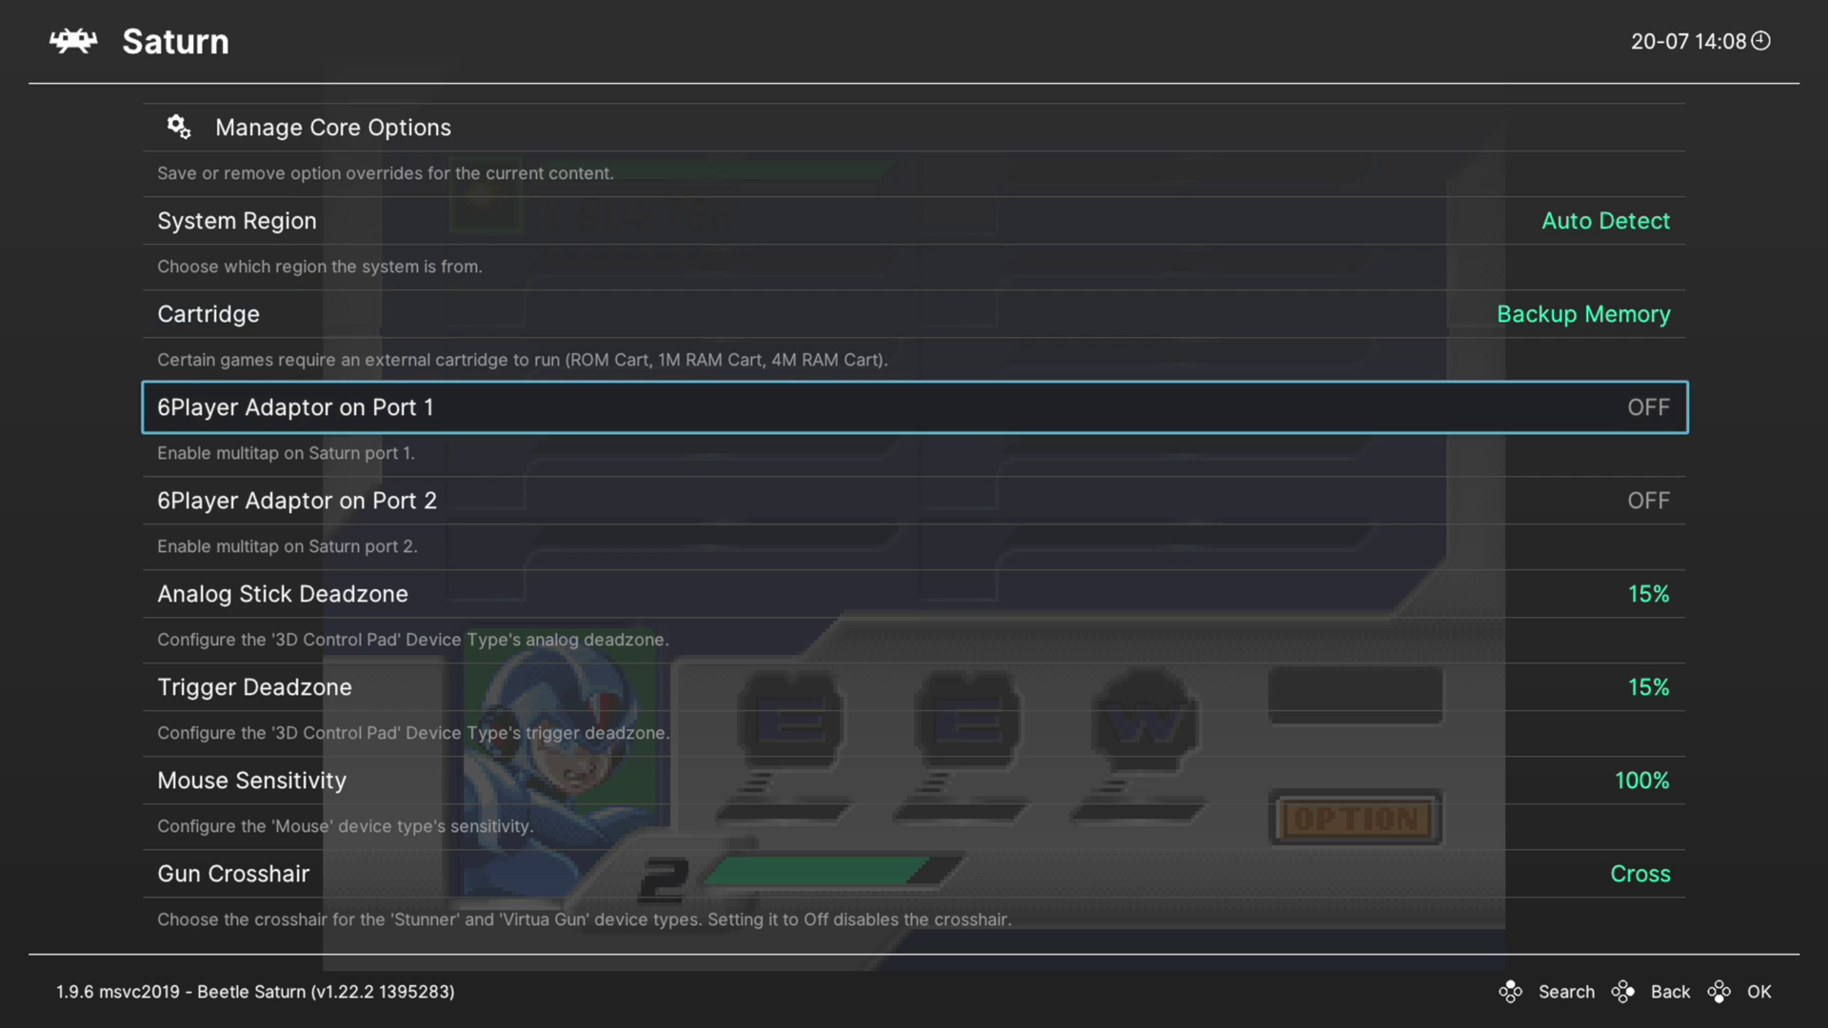
{"action": "key", "text": "Down"}
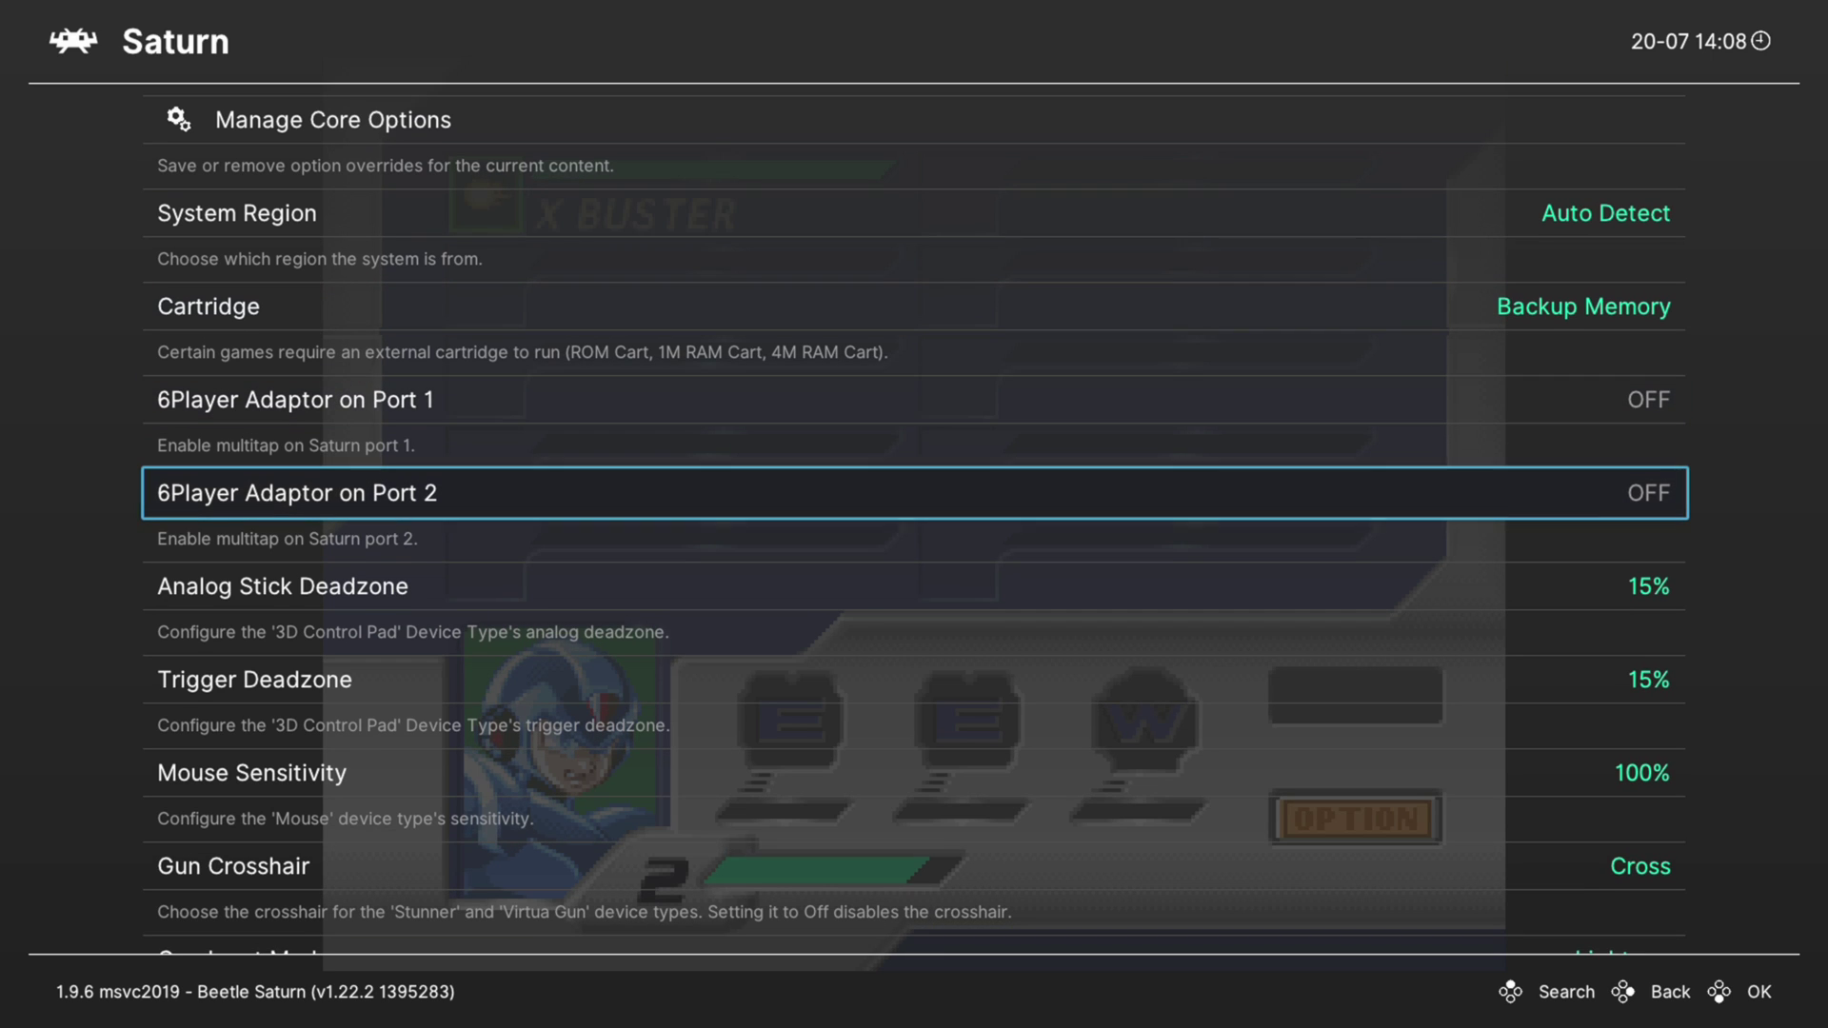
{"action": "key", "text": "Down"}
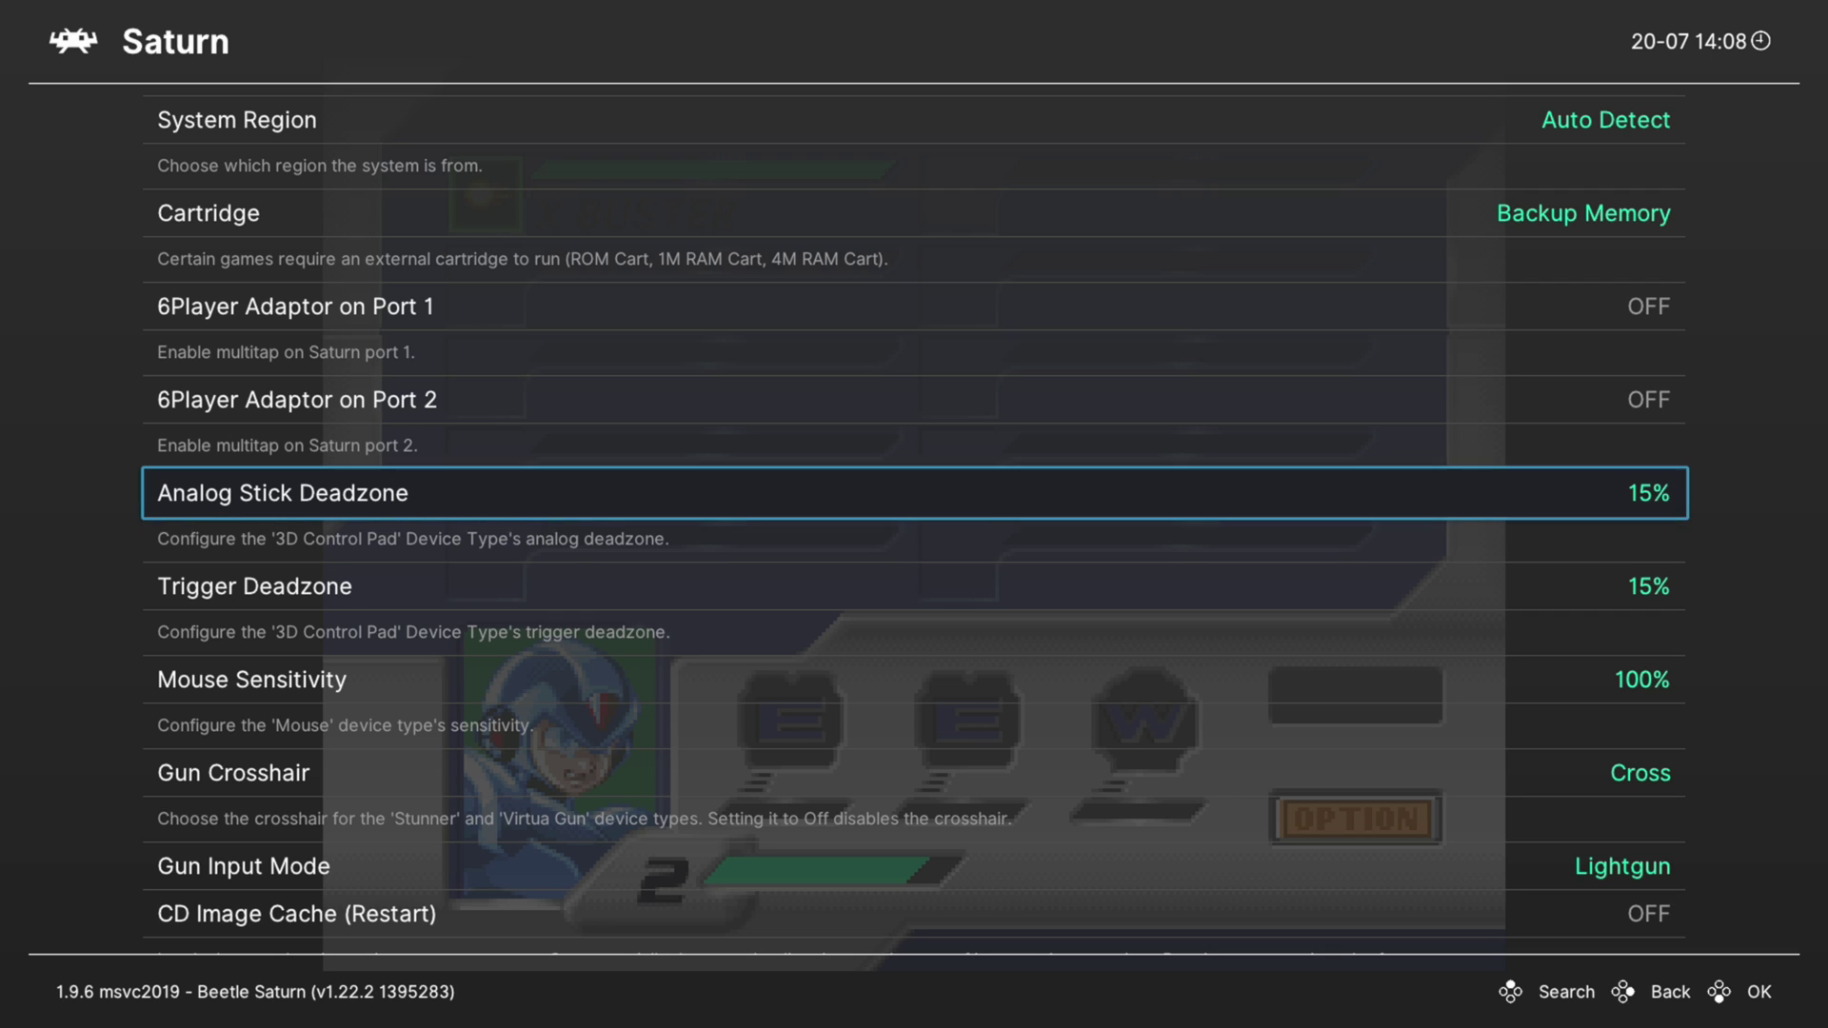
{"action": "key", "text": "Down"}
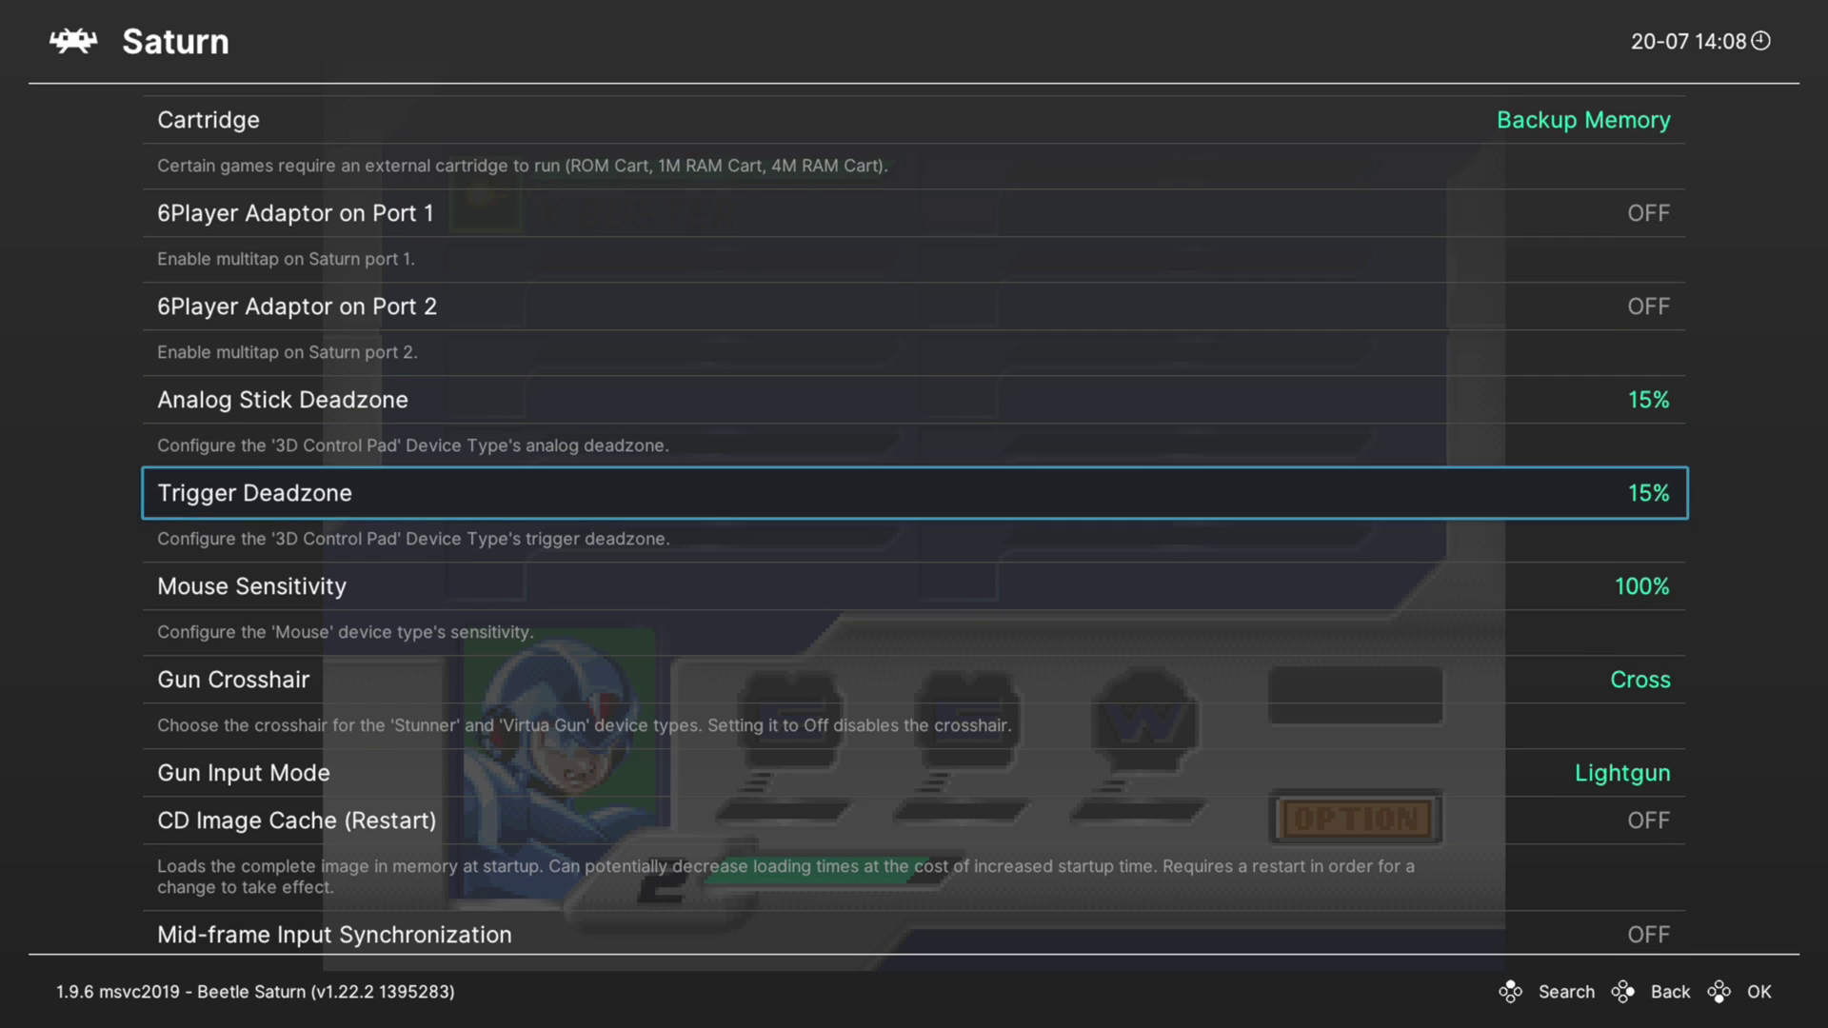
{"action": "key", "text": "Up"}
{"action": "key", "text": "Down"}
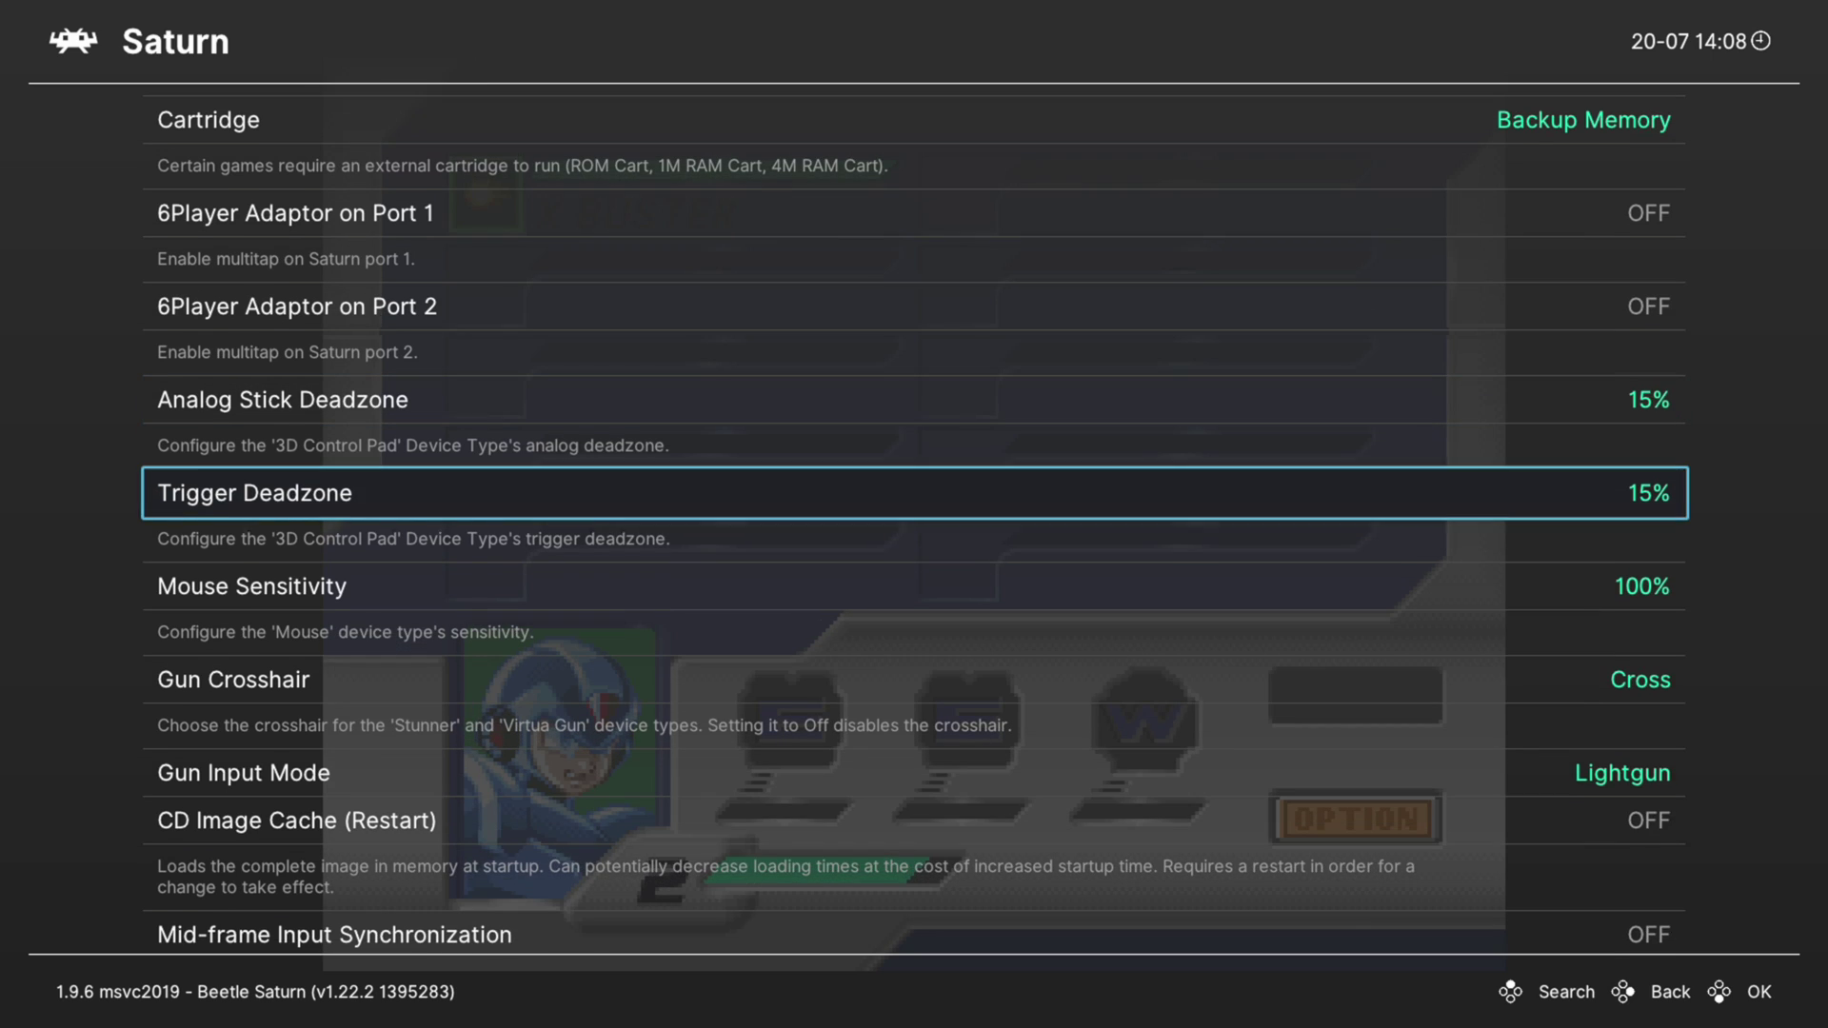
{"action": "key", "text": "Up"}
{"action": "key", "text": "Return"}
{"action": "key", "text": "Up"}
{"action": "key", "text": "Up"}
{"action": "key", "text": "Up"}
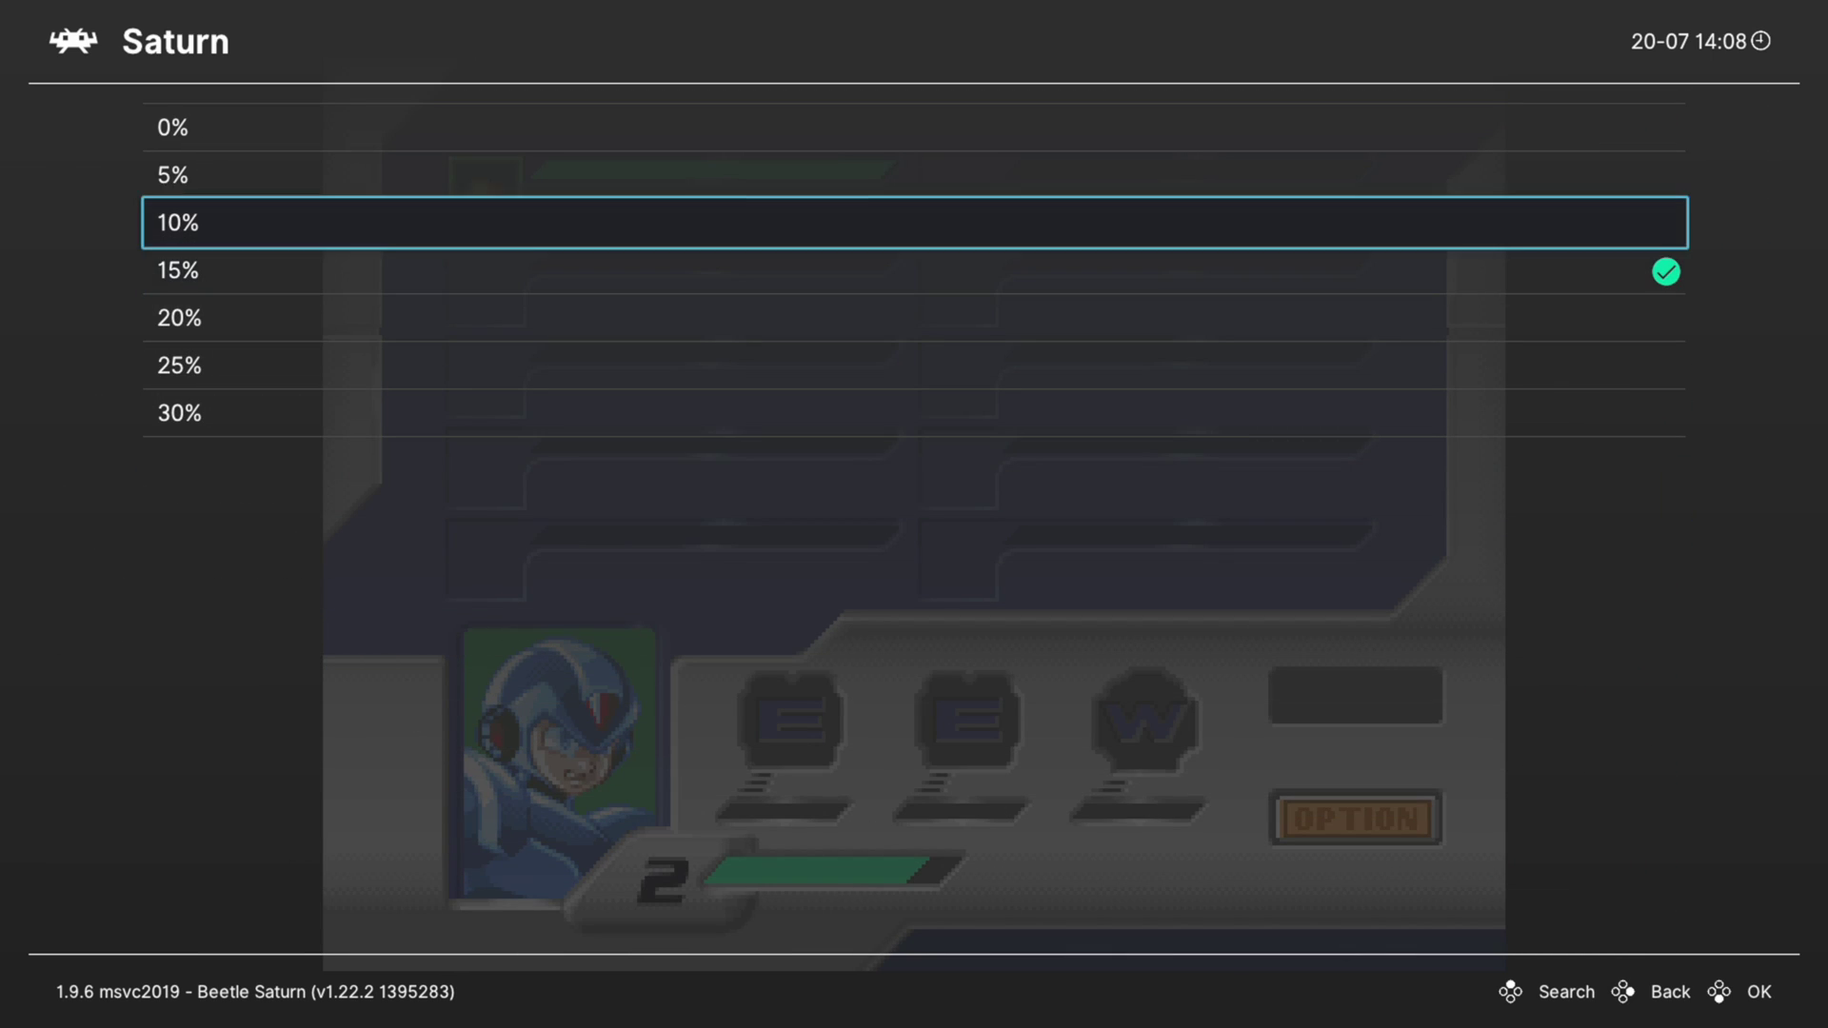
{"action": "key", "text": "BackSpace"}
Examine the Mouse Sensitivity, Gun Crosshair and Gun Input Mode options without changing them.
{"action": "key", "text": "Down"}
{"action": "key", "text": "Down"}
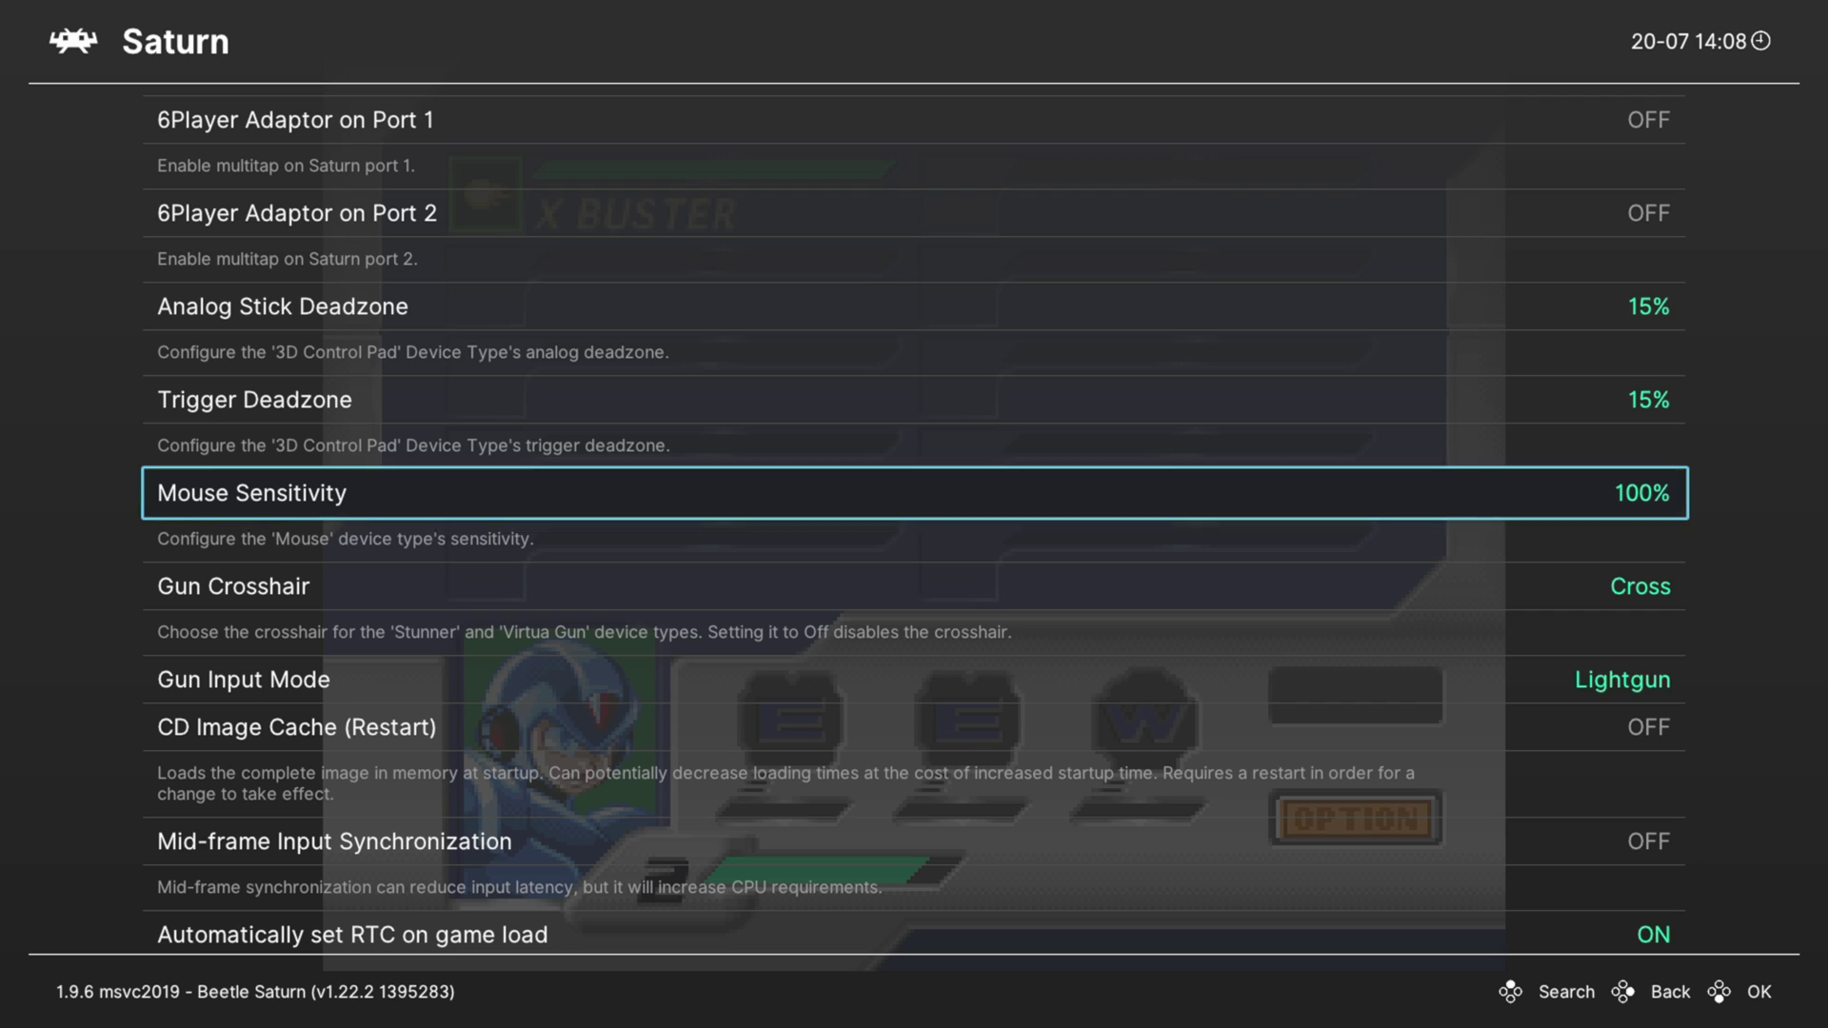
{"action": "key", "text": "Down"}
{"action": "key", "text": "Down"}
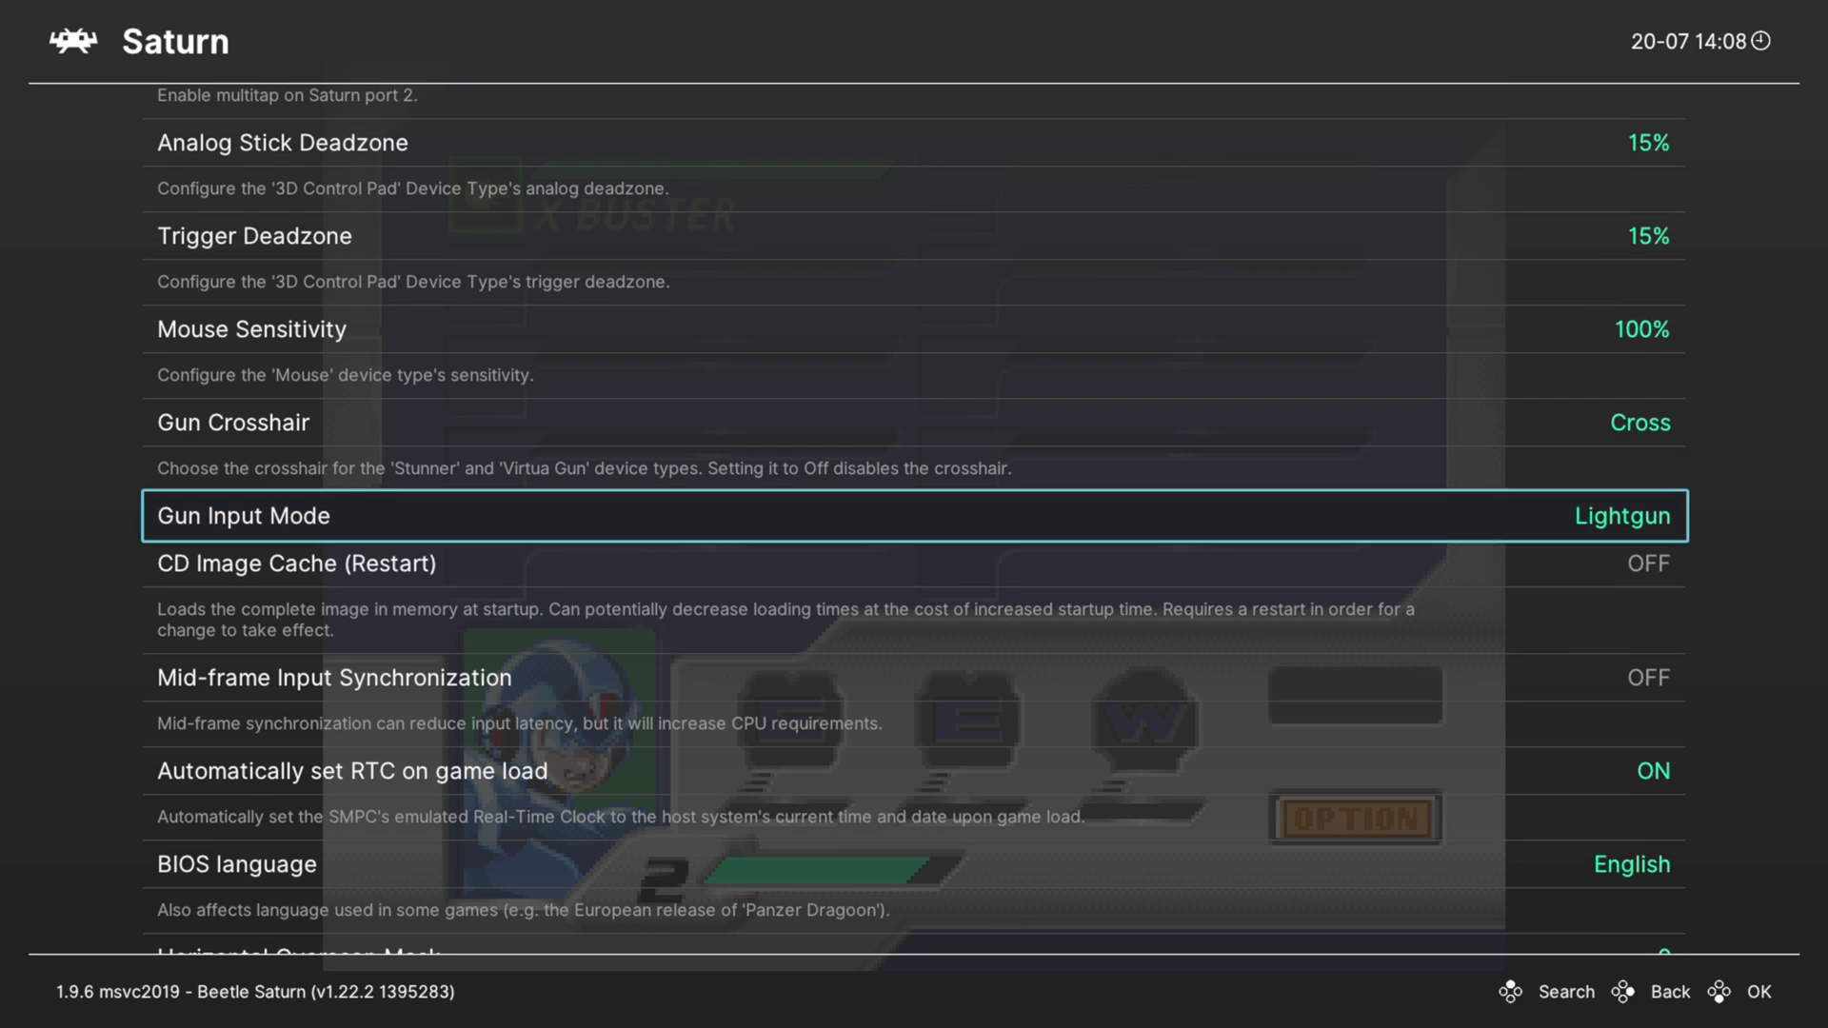
{"action": "key", "text": "Return"}
{"action": "key", "text": "BackSpace"}
Turn on Mid-frame Input Synchronization and leave CD Image Cache off.
{"action": "key", "text": "Down"}
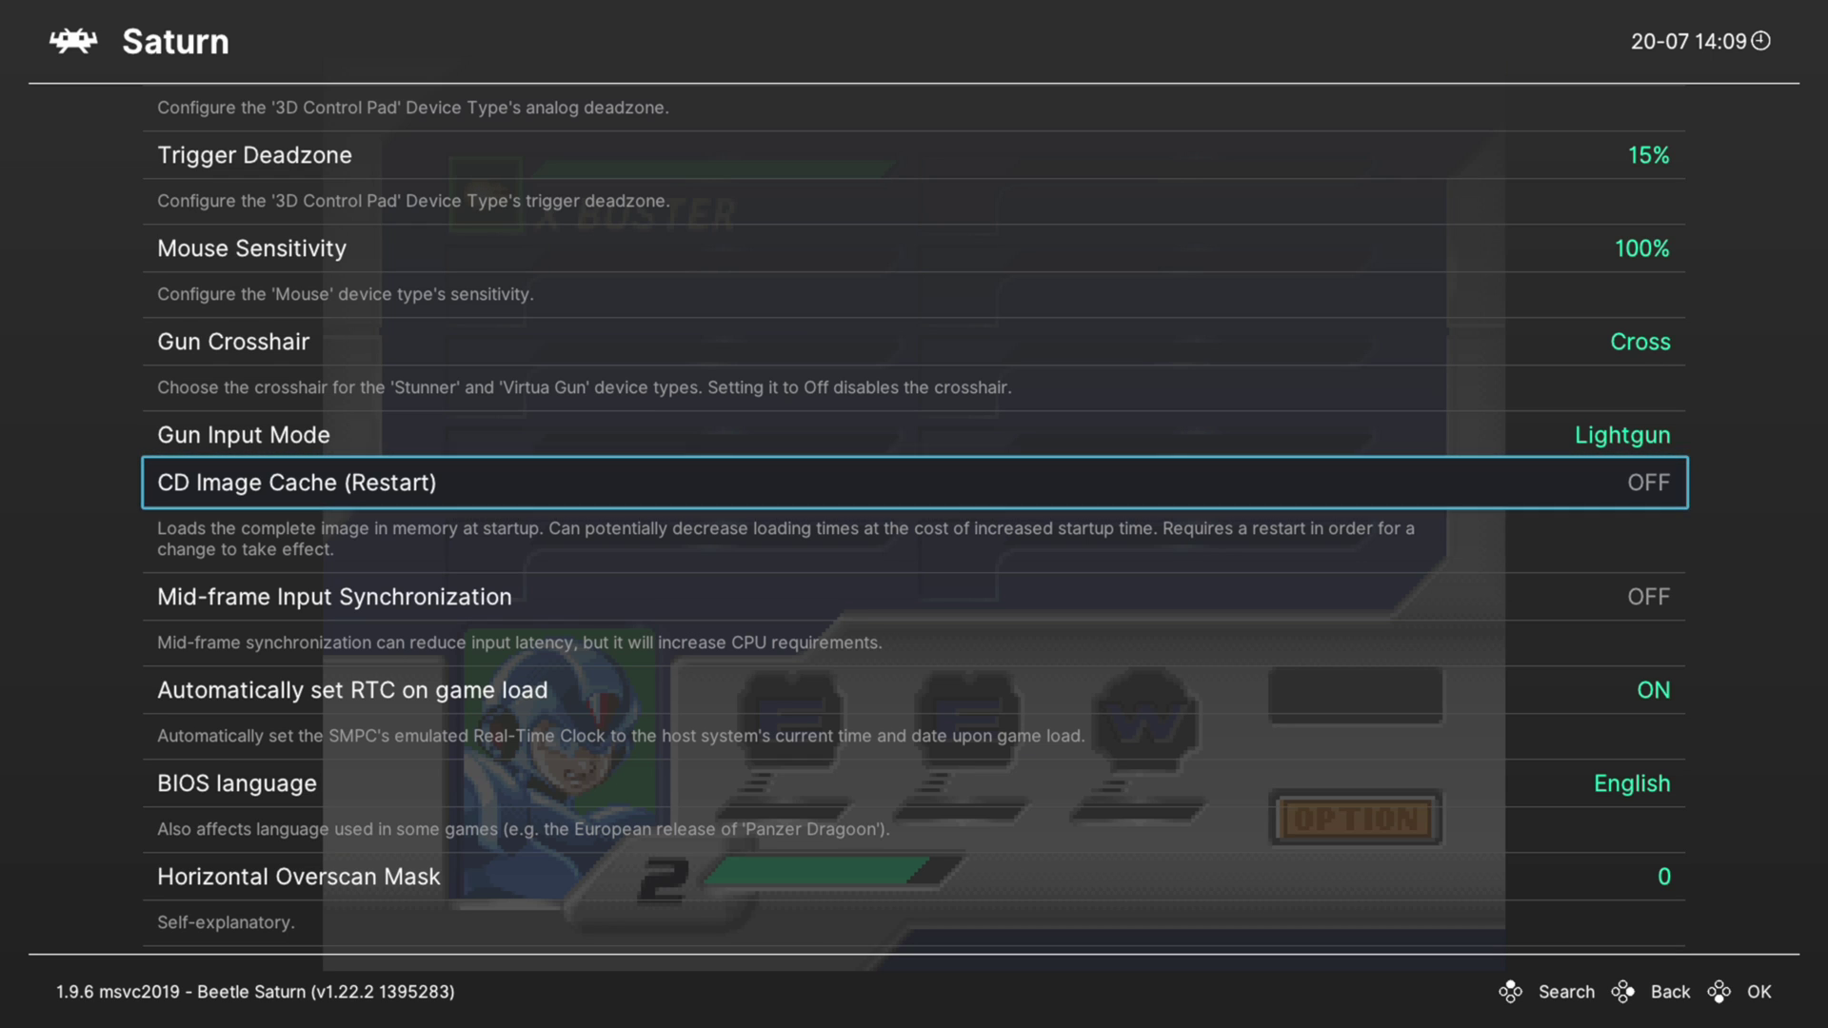
{"action": "key", "text": "Down"}
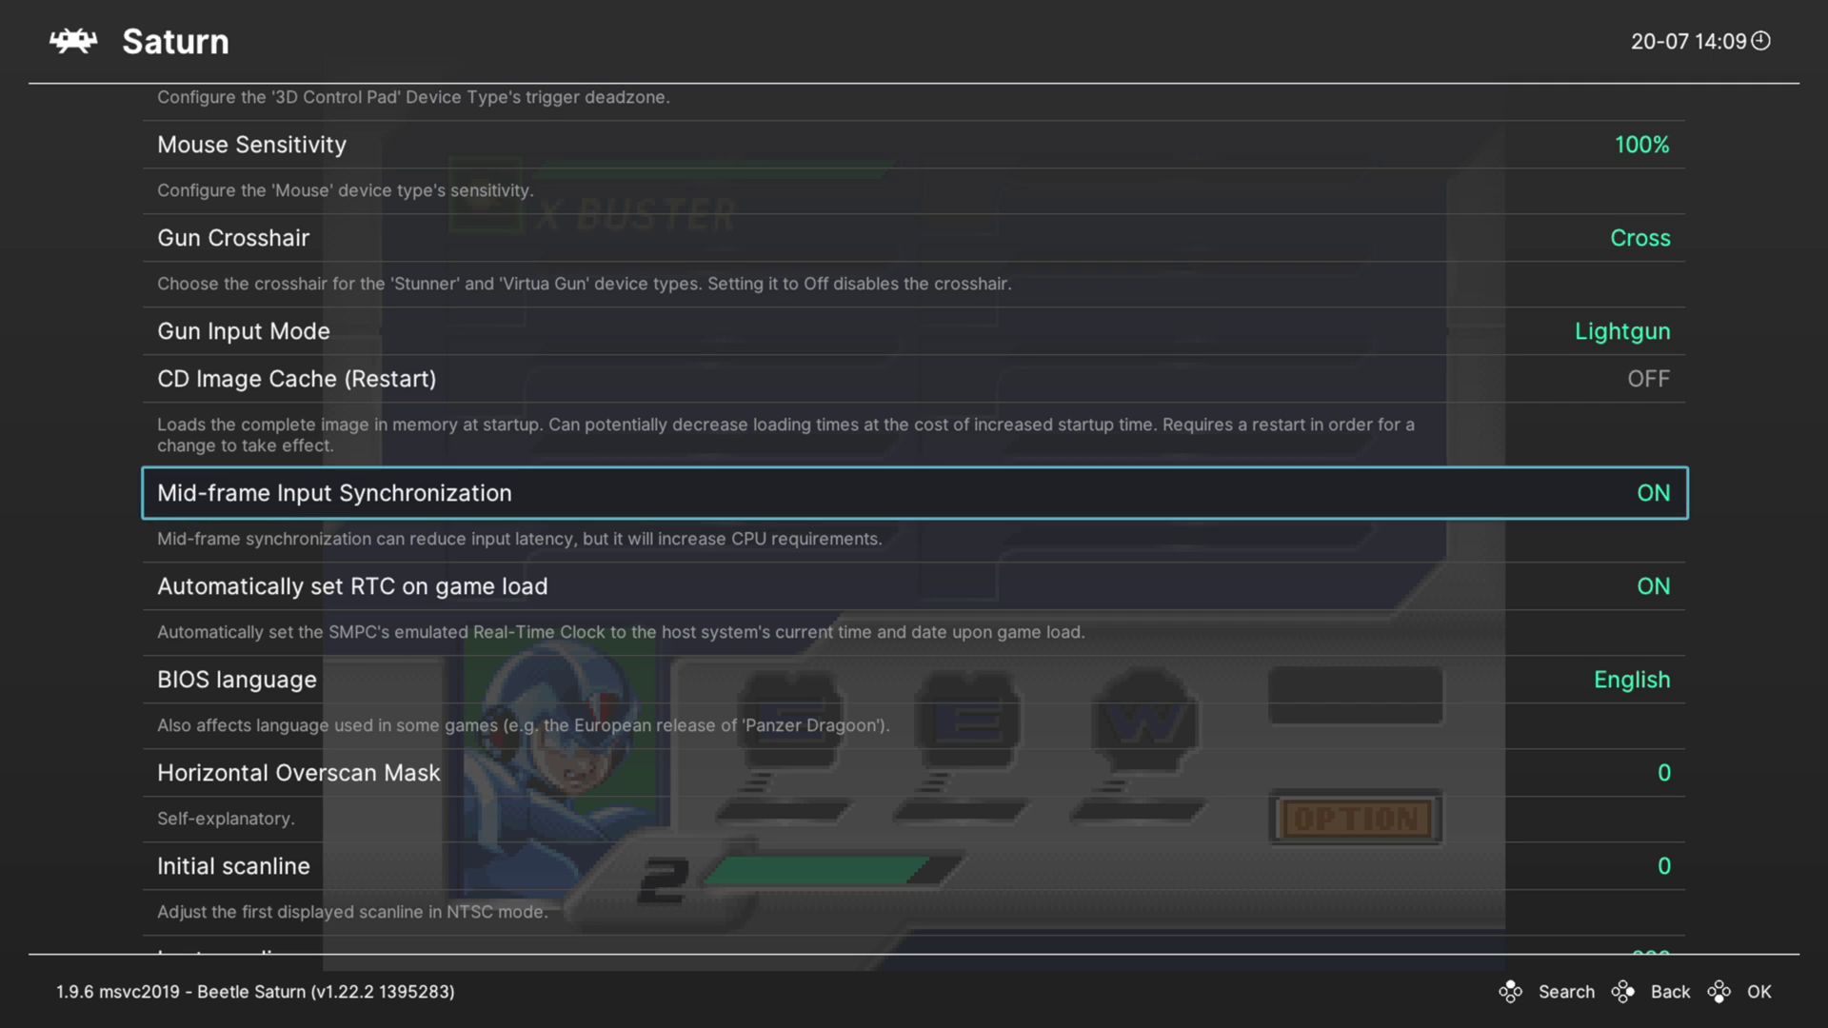
{"action": "key", "text": "Down"}
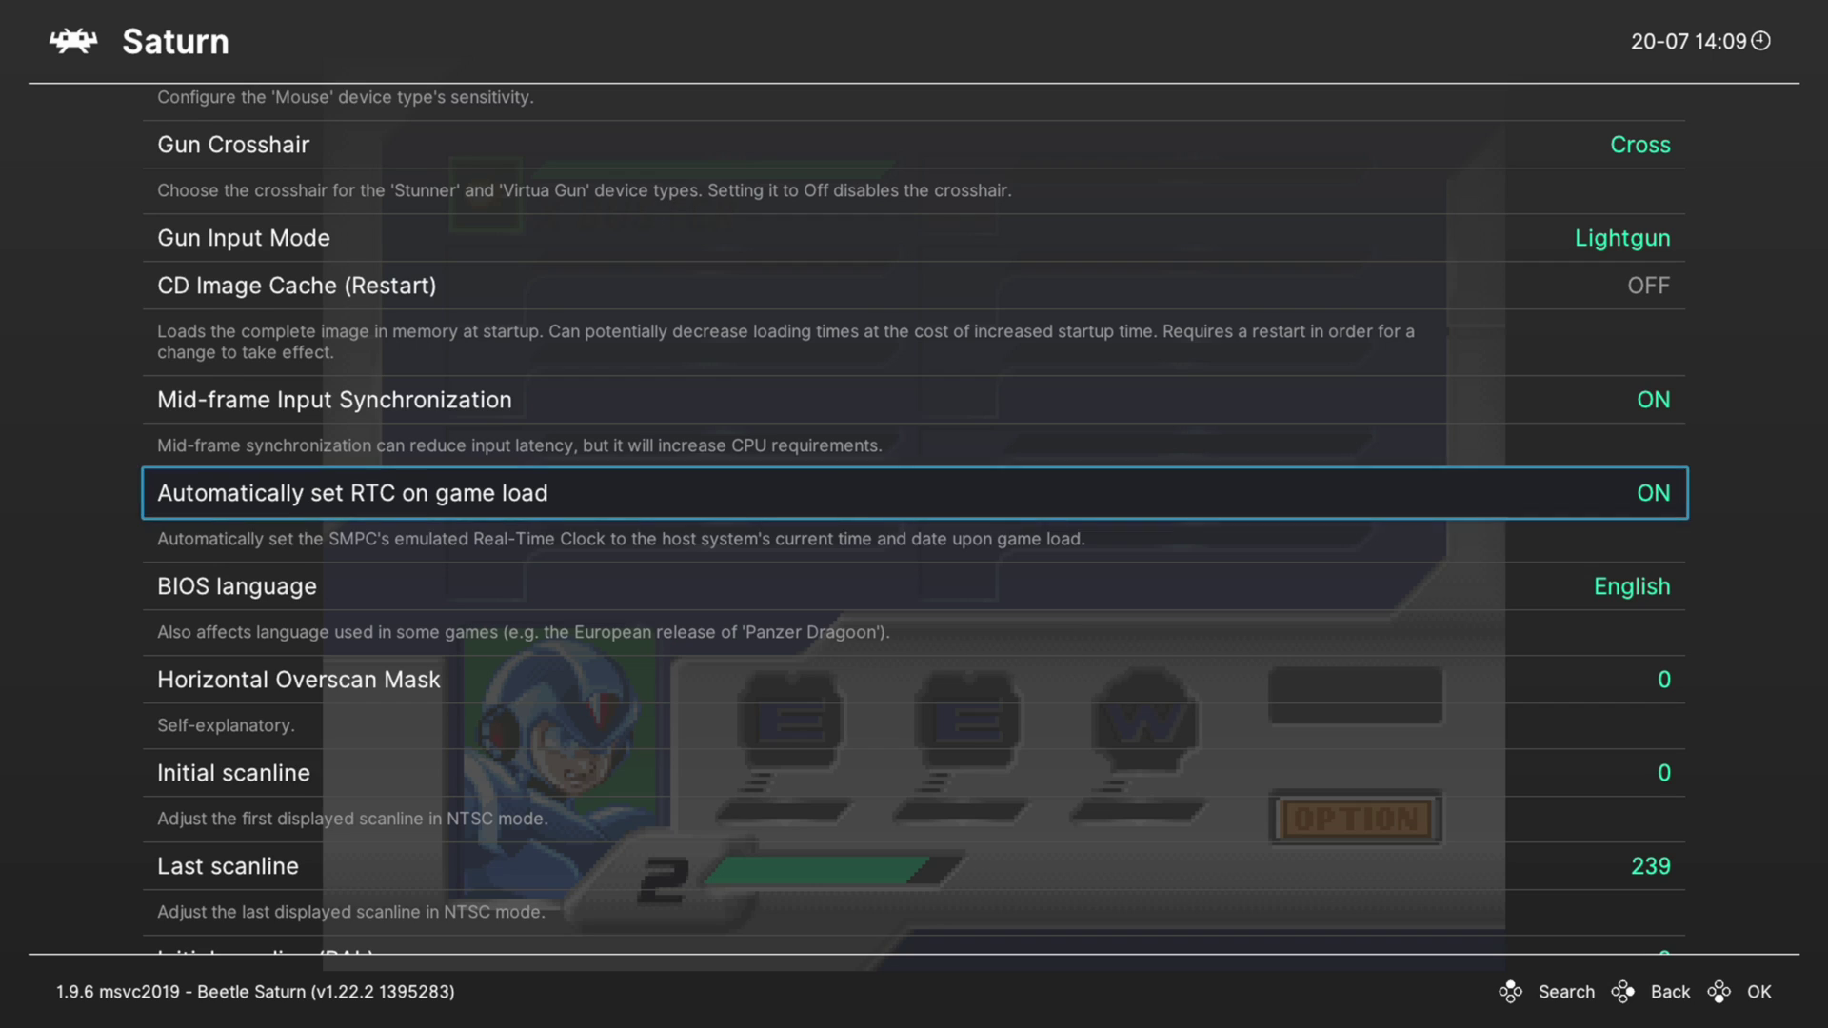
Examine the available BIOS languages and leave without changing the selection.
{"action": "key", "text": "Down"}
{"action": "key", "text": "Return"}
{"action": "key", "text": "Down"}
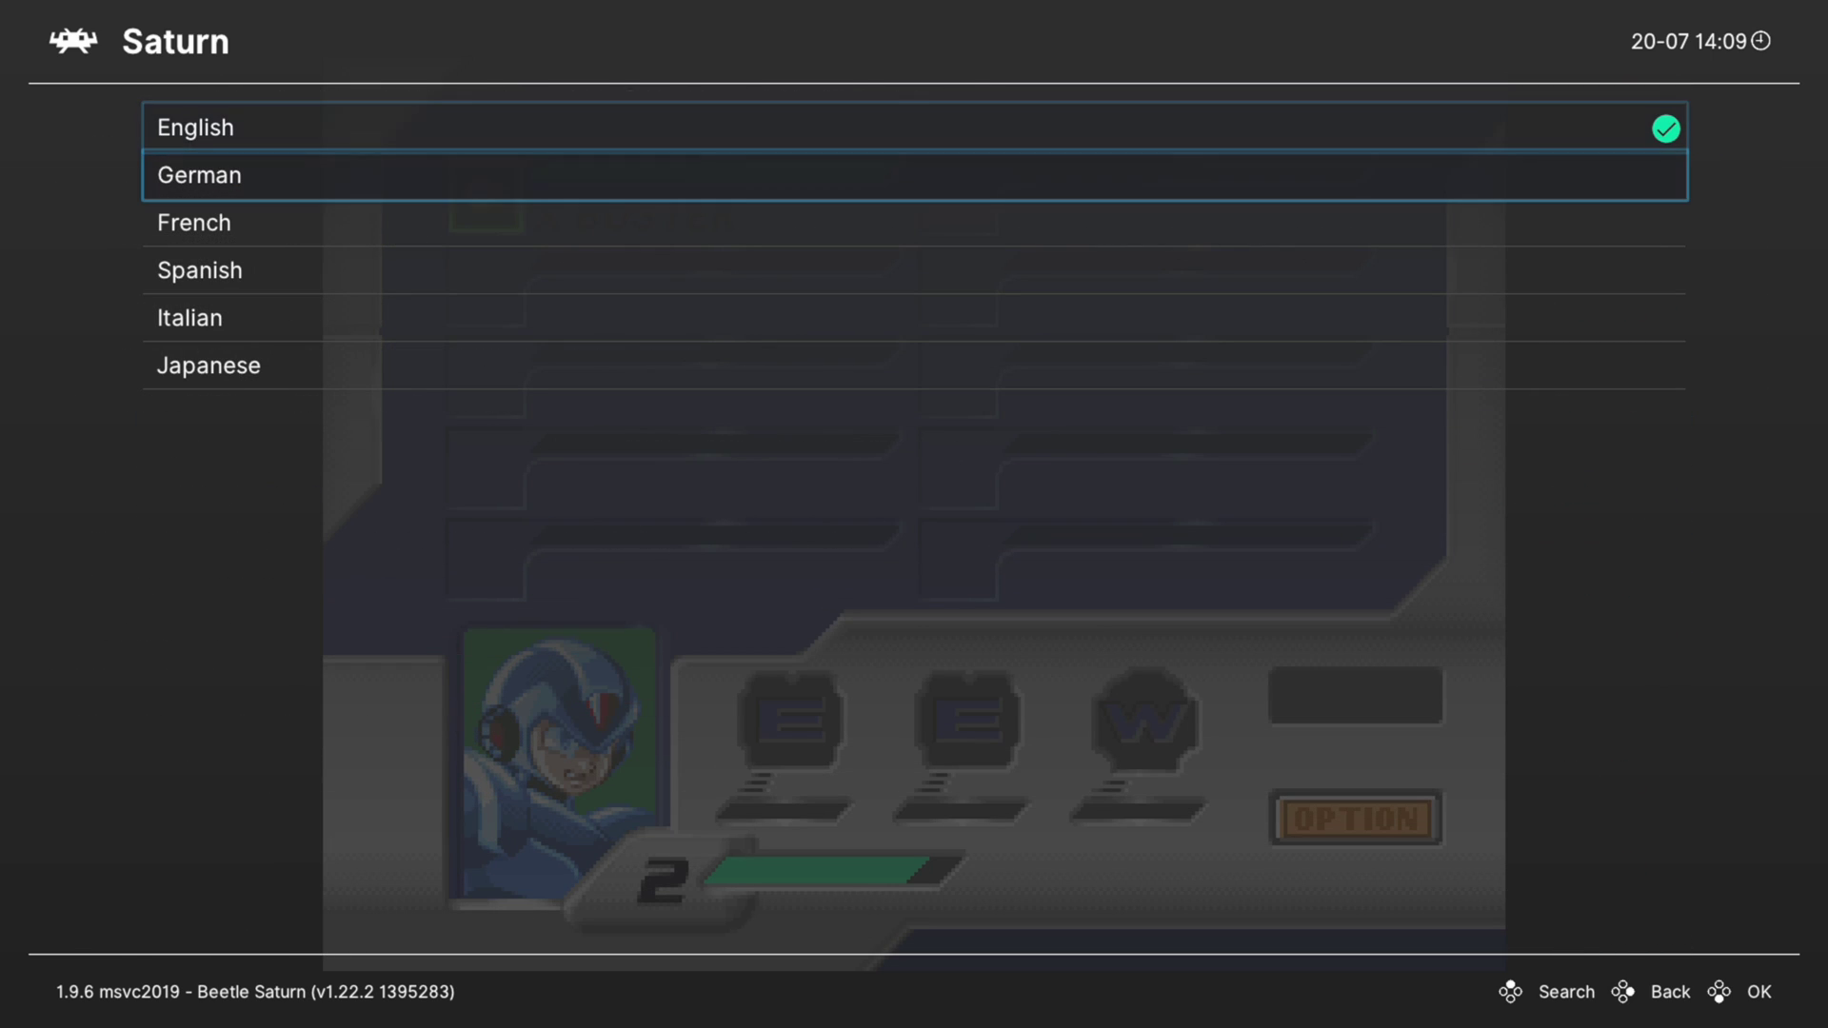
{"action": "key", "text": "Down"}
{"action": "key", "text": "Down"}
{"action": "key", "text": "Down"}
{"action": "key", "text": "Down"}
{"action": "key", "text": "Down"}
{"action": "key", "text": "Down"}
{"action": "key", "text": "Down"}
{"action": "key", "text": "BackSpace"}
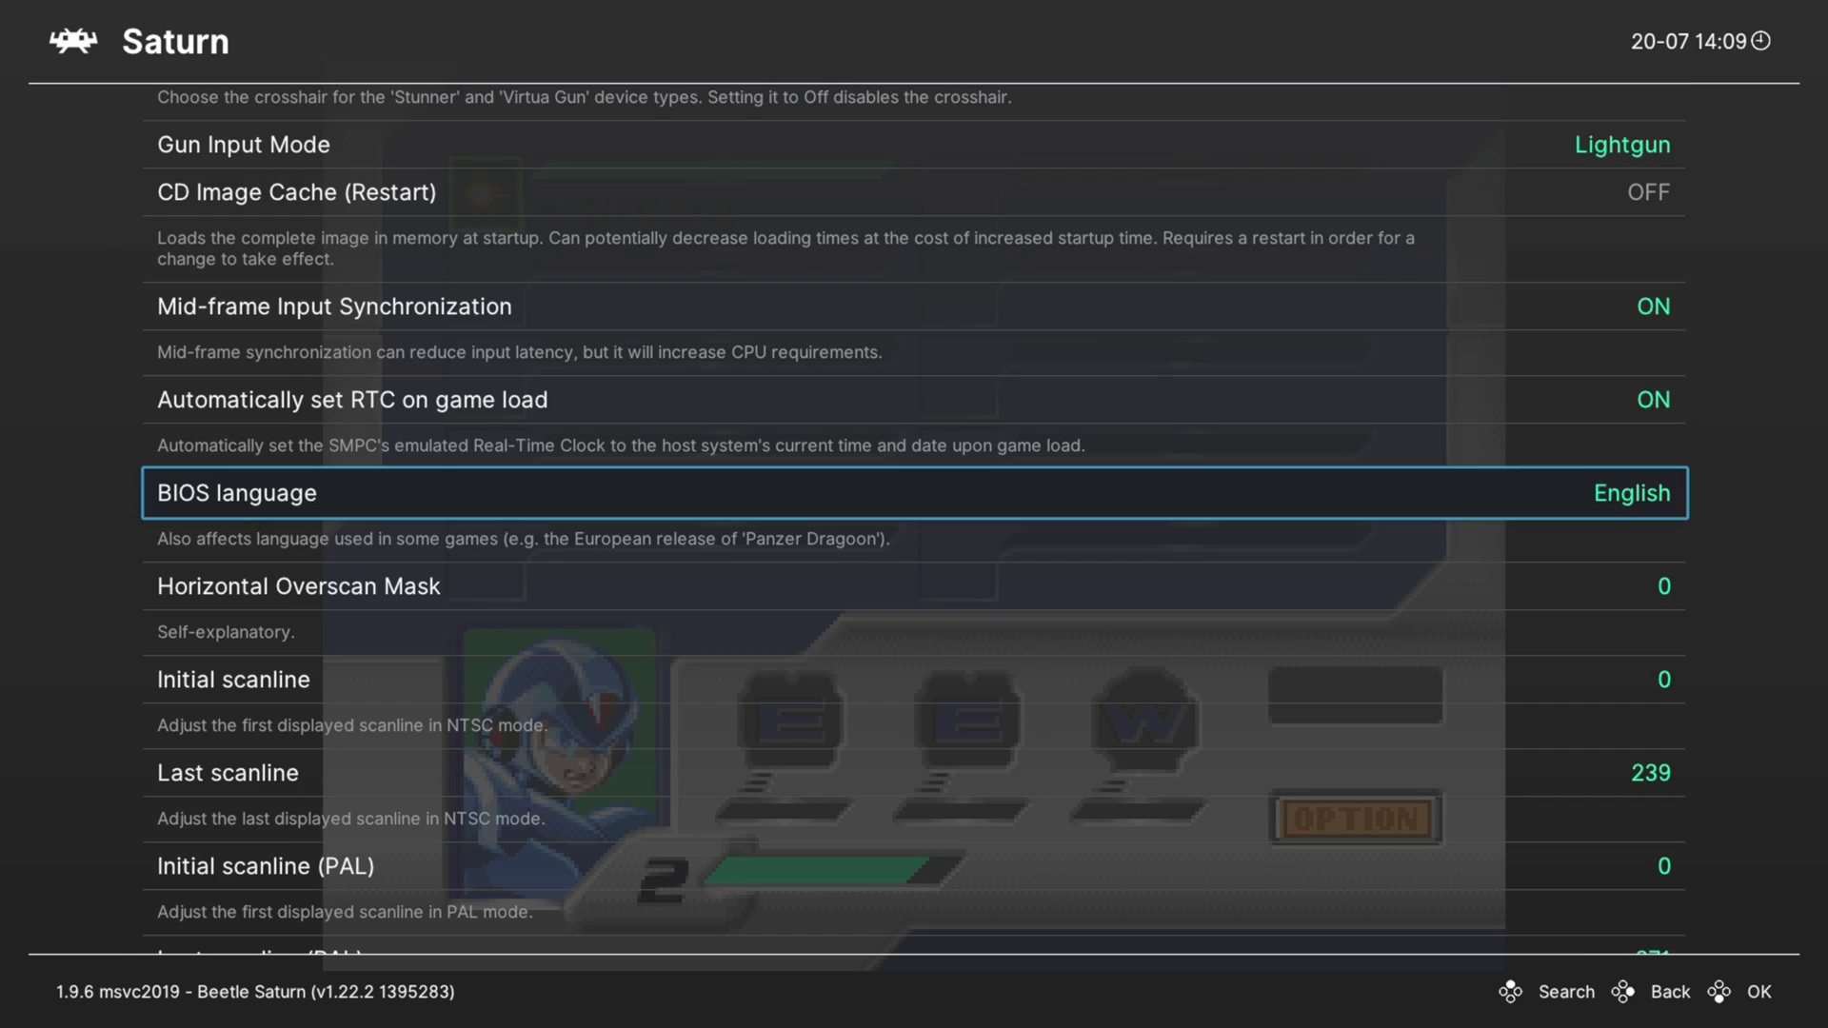
Try other Horizontal Overscan Mask values, including 34 and 12, and return the setting to 0.
{"action": "key", "text": "Down"}
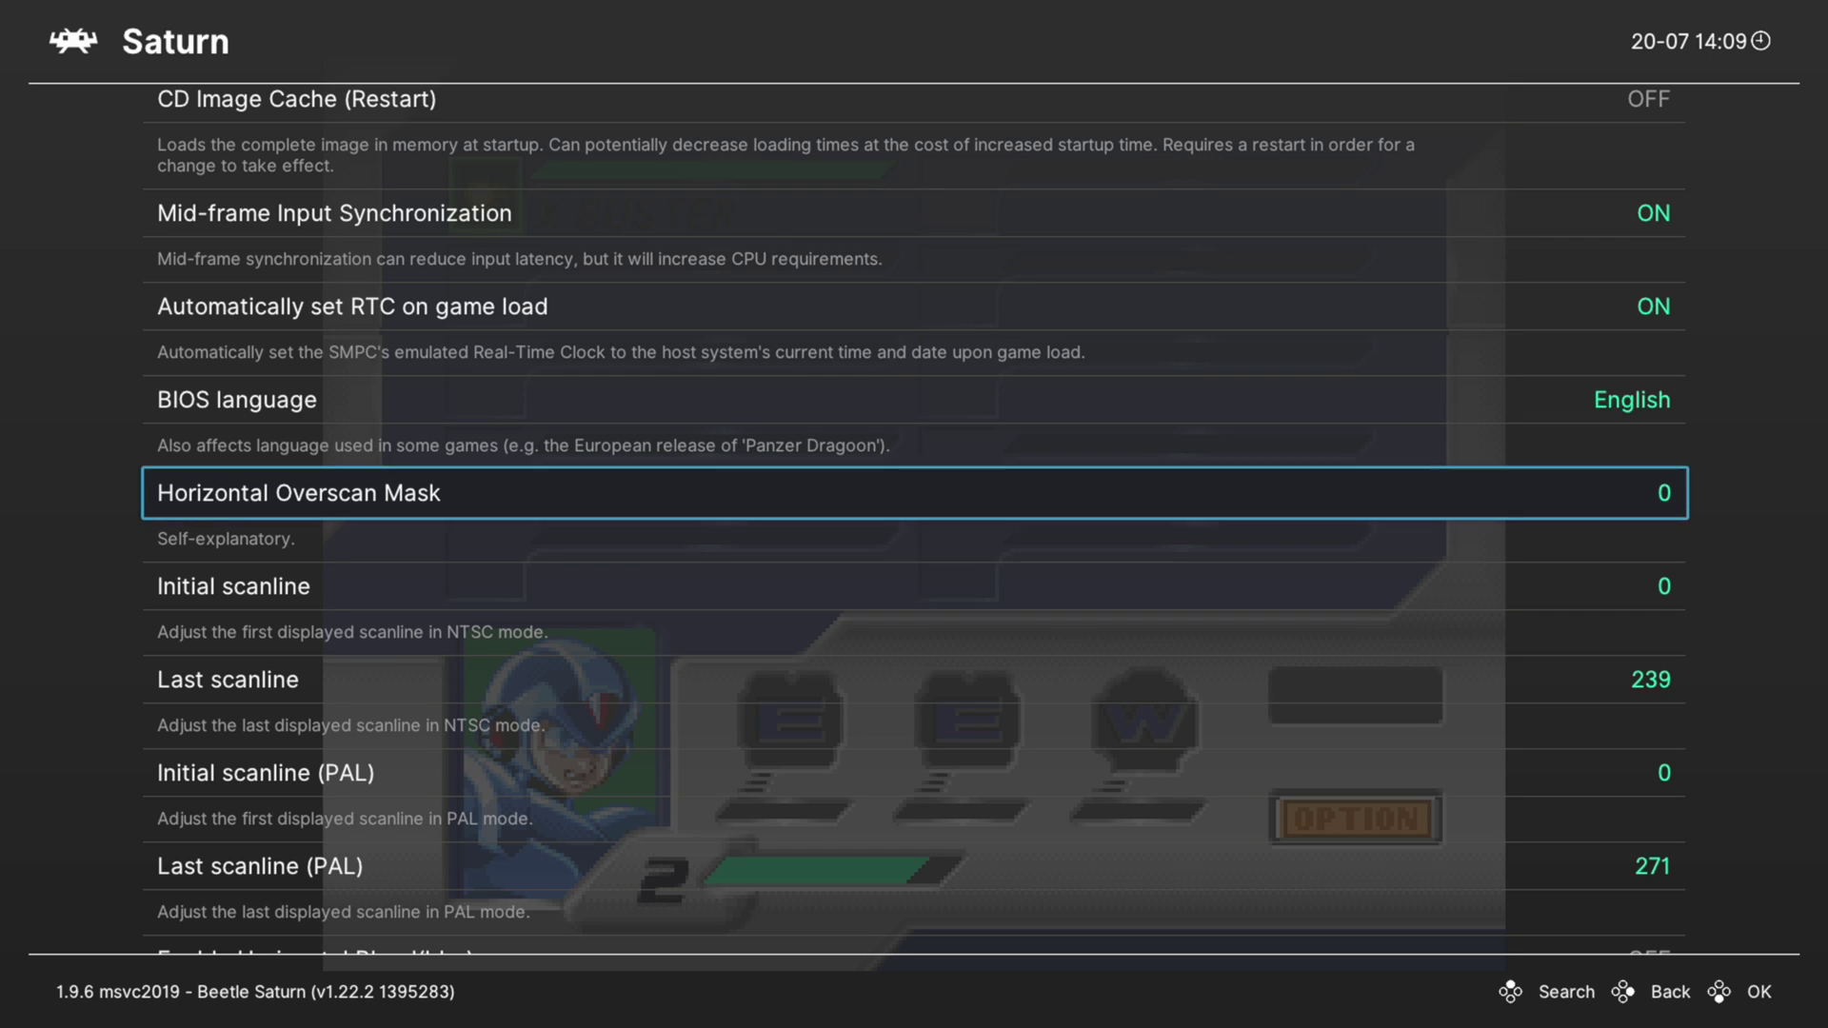
{"action": "key", "text": "Right"}
{"action": "key", "text": "Right"}
{"action": "key", "text": "Right"}
{"action": "key", "text": "Right"}
{"action": "key", "text": "Right"}
{"action": "key", "text": "Right"}
{"action": "key", "text": "Right"}
{"action": "key", "text": "Right"}
{"action": "key", "text": "Right"}
{"action": "key", "text": "Right"}
{"action": "key", "text": "Right"}
{"action": "key", "text": "Right"}
{"action": "key", "text": "Right"}
{"action": "key", "text": "Right"}
{"action": "key", "text": "Right"}
{"action": "key", "text": "Right"}
{"action": "key", "text": "Right"}
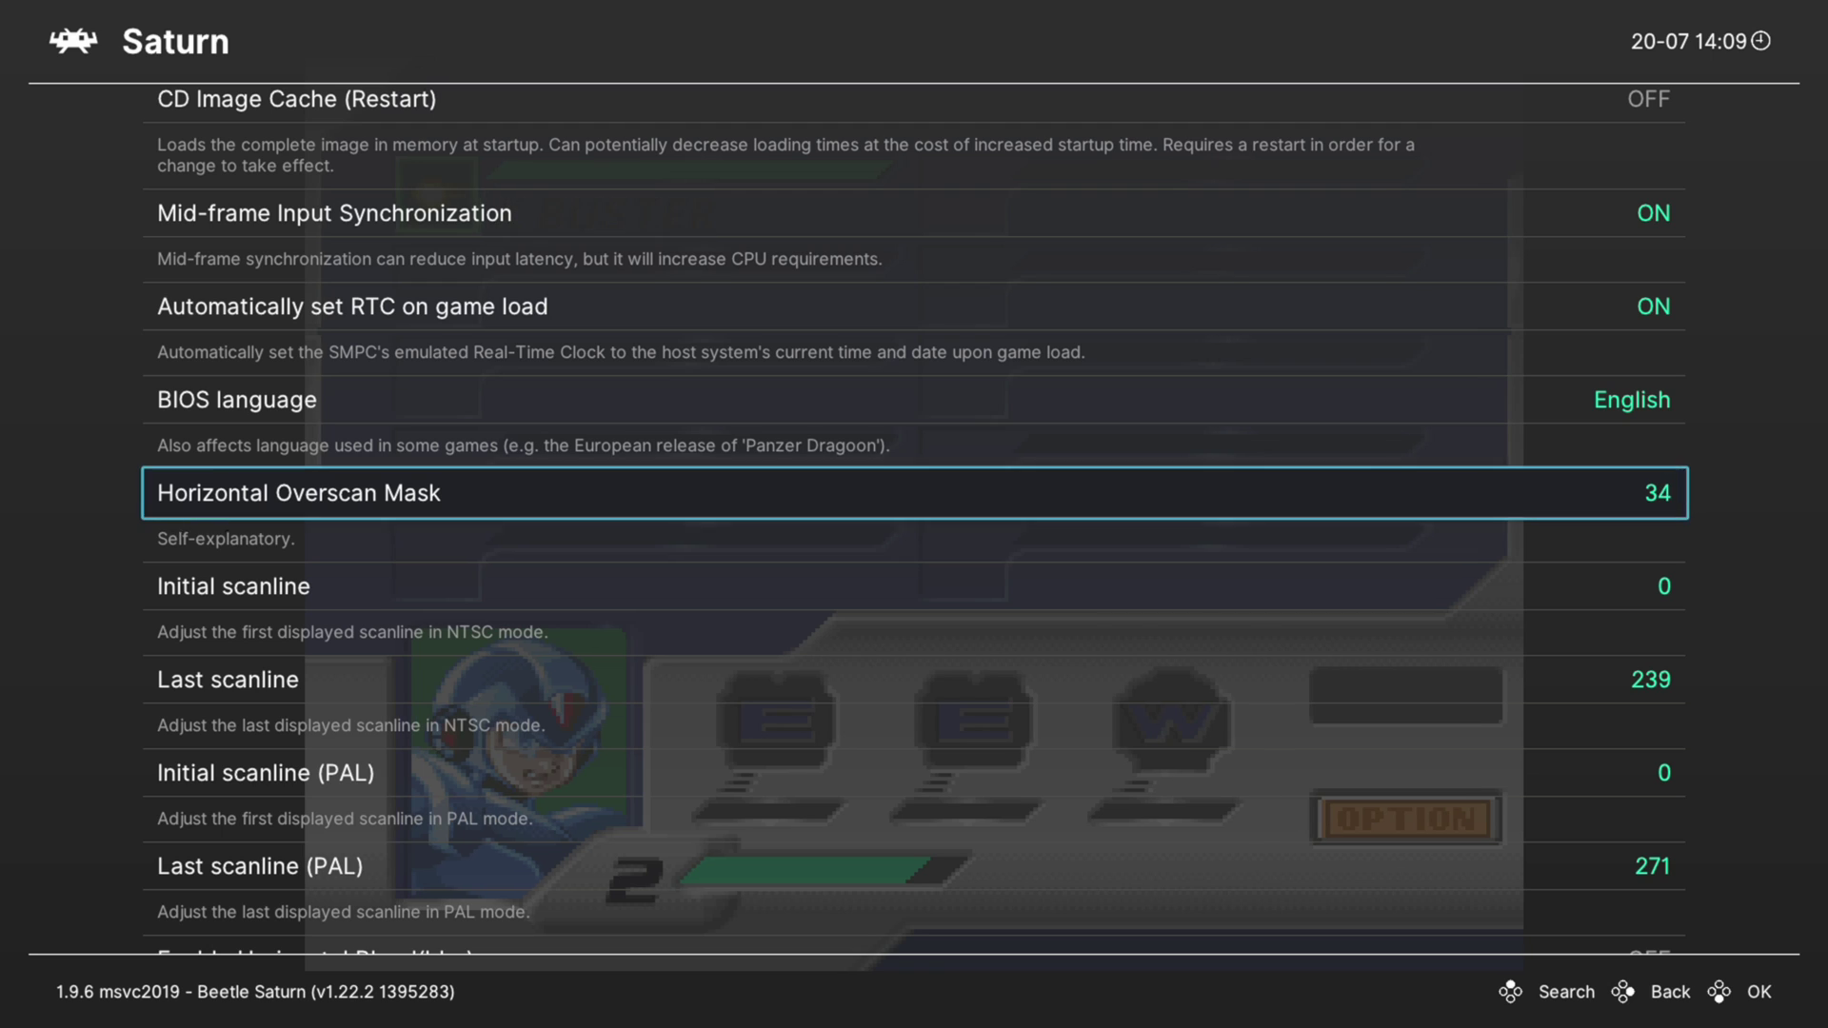
{"action": "key", "text": "Right"}
{"action": "key", "text": "Right"}
{"action": "key", "text": "Right"}
{"action": "key", "text": "Right"}
{"action": "key", "text": "Right"}
{"action": "key", "text": "Right"}
{"action": "key", "text": "Right"}
{"action": "key", "text": "Right"}
{"action": "key", "text": "Right"}
{"action": "key", "text": "Right"}
{"action": "key", "text": "Right"}
{"action": "key", "text": "Right"}
{"action": "key", "text": "Right"}
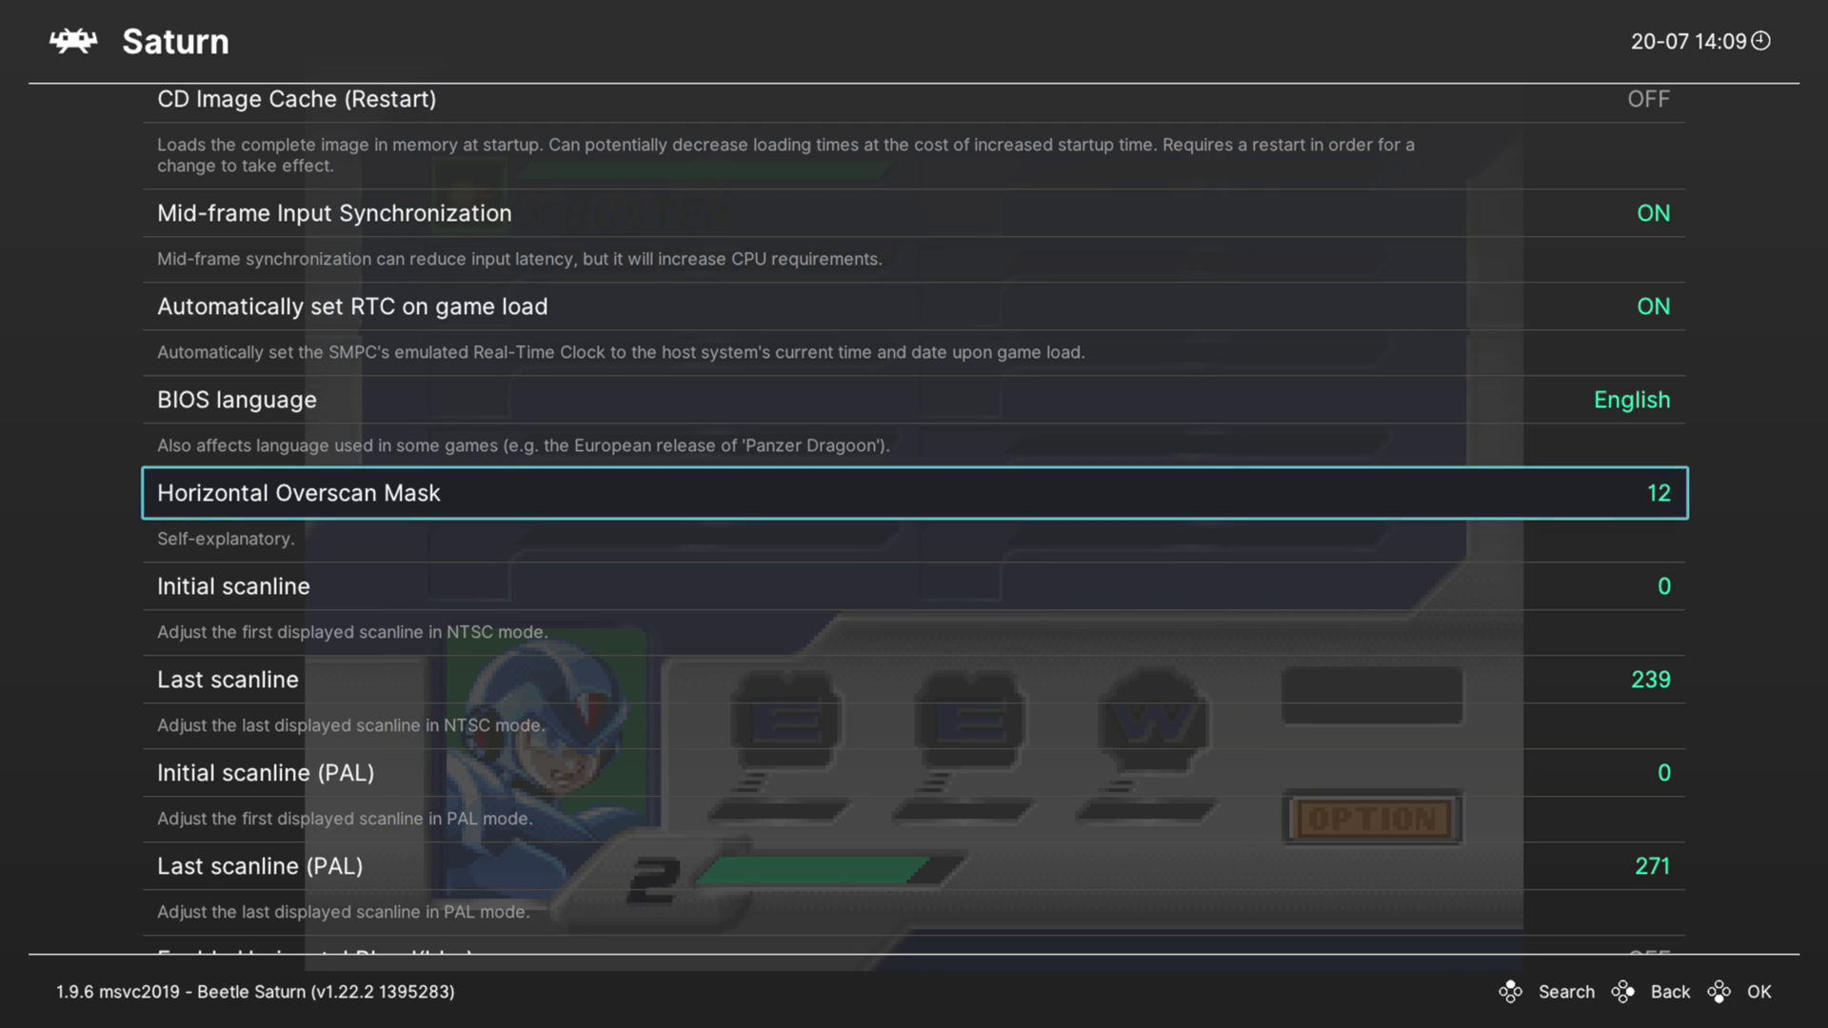
{"action": "key", "text": "Right"}
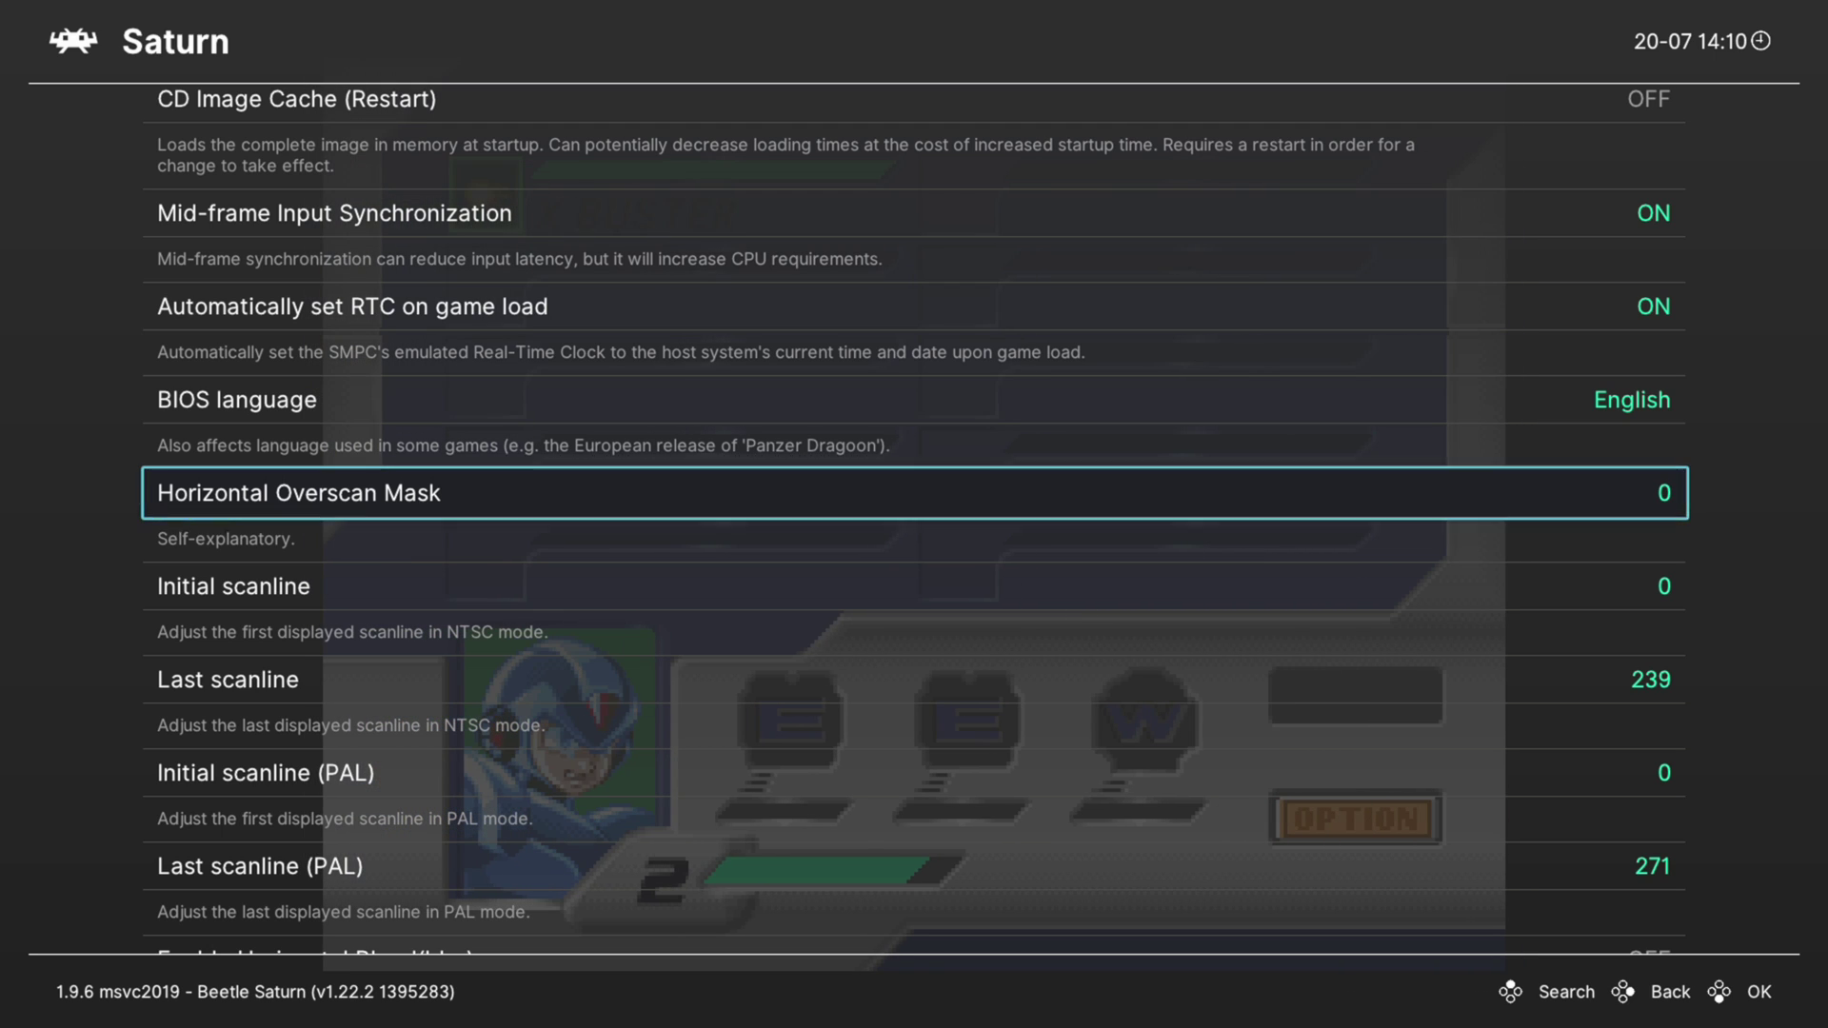
Try the Enable Horizontal Blend(blur) core option past the scanline settings and return to the running game.
{"action": "key", "text": "Down"}
{"action": "key", "text": "Down"}
{"action": "key", "text": "Down"}
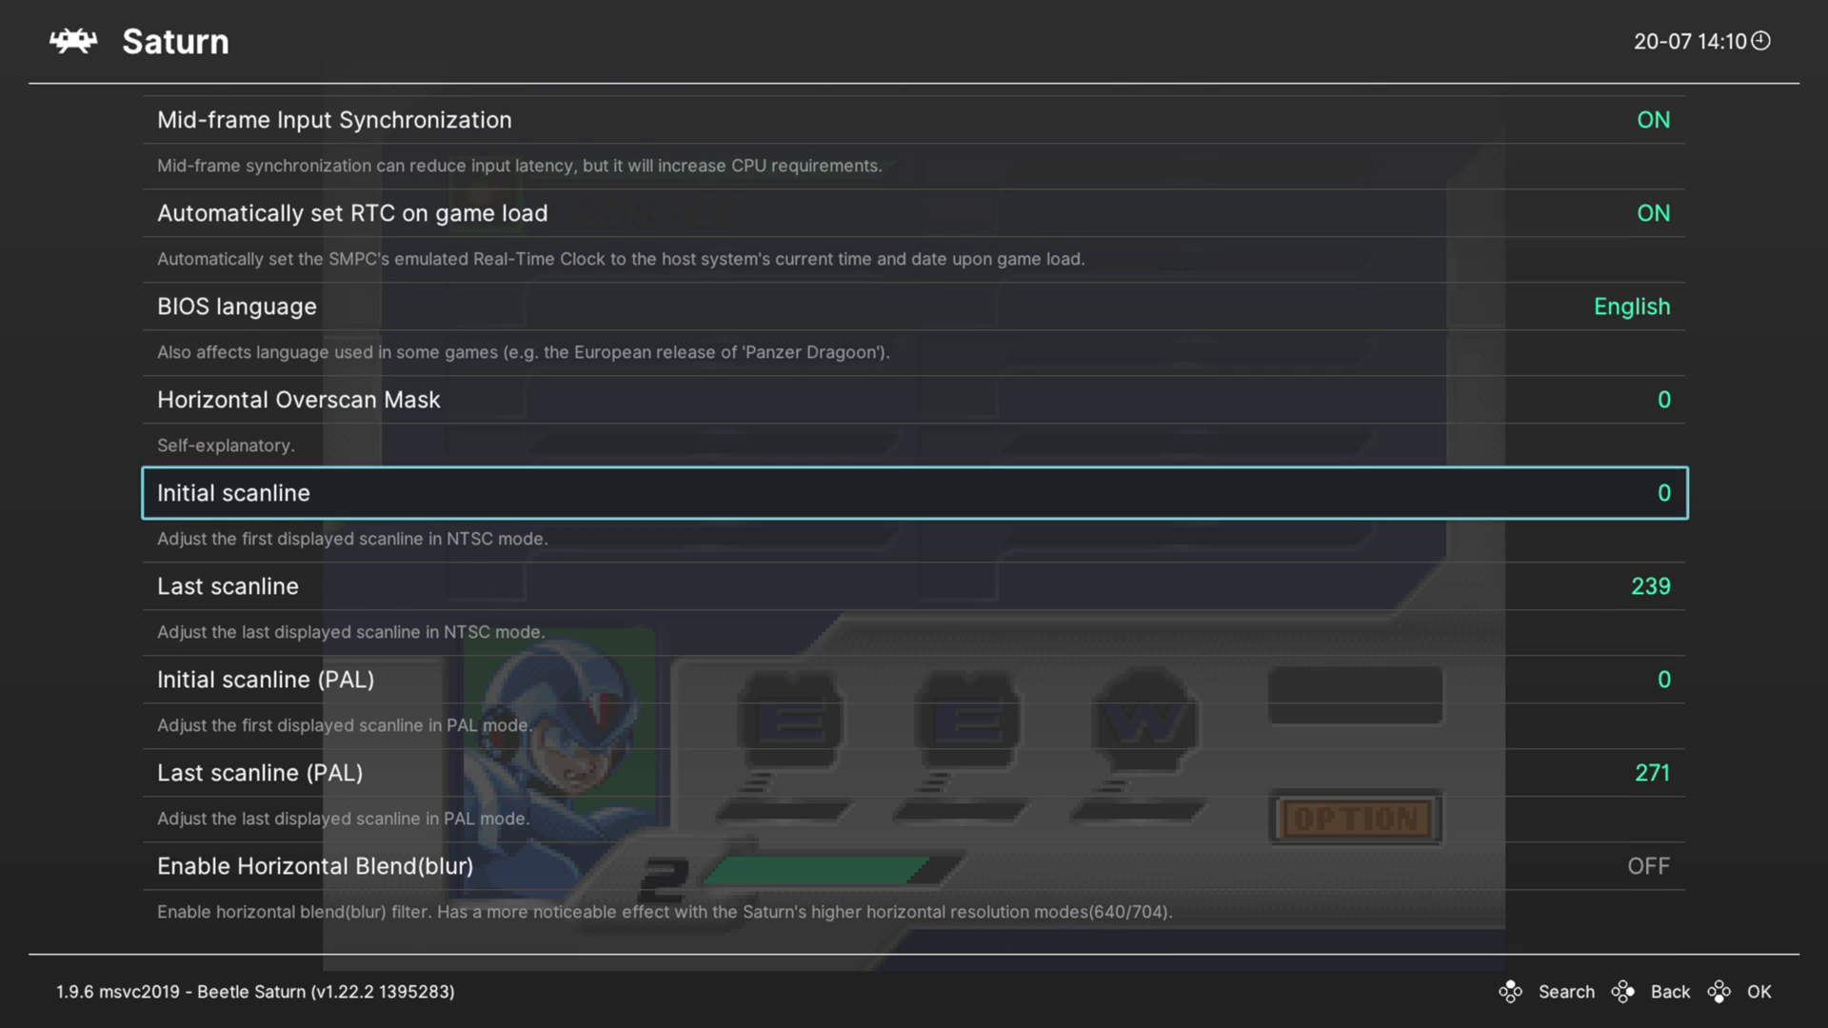
{"action": "key", "text": "Down"}
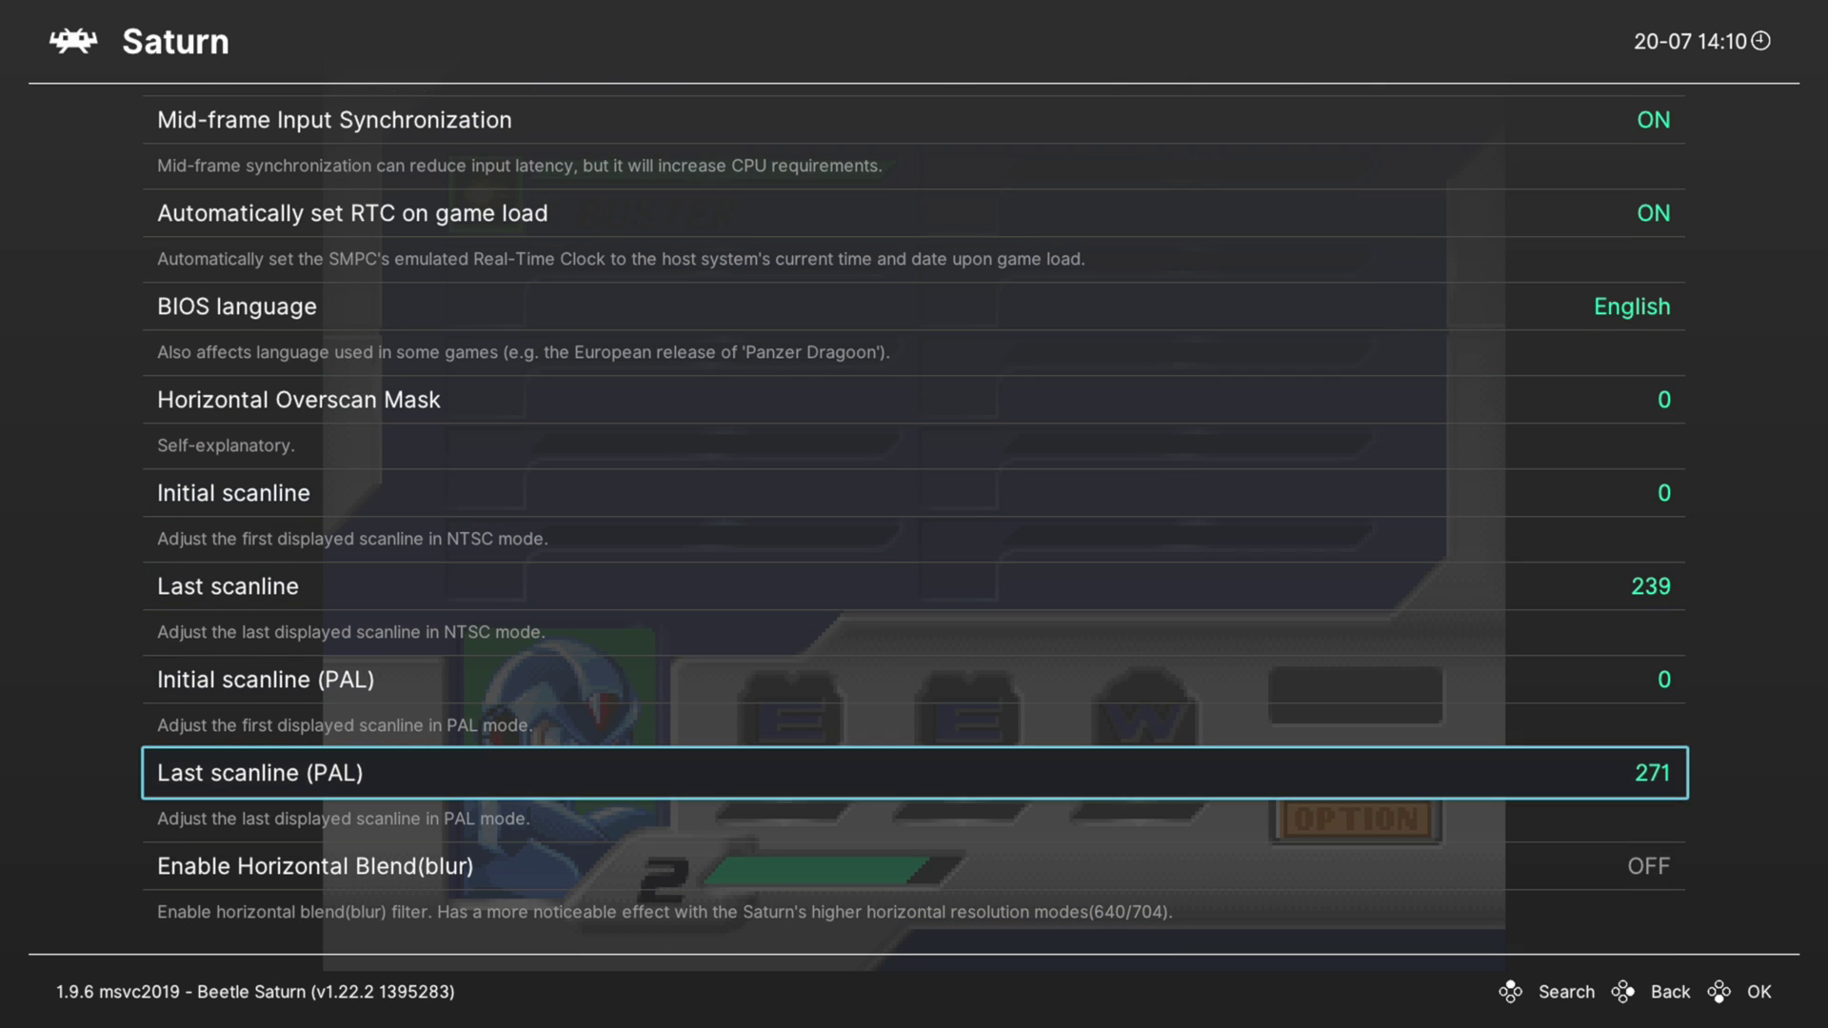
{"action": "key", "text": "Down"}
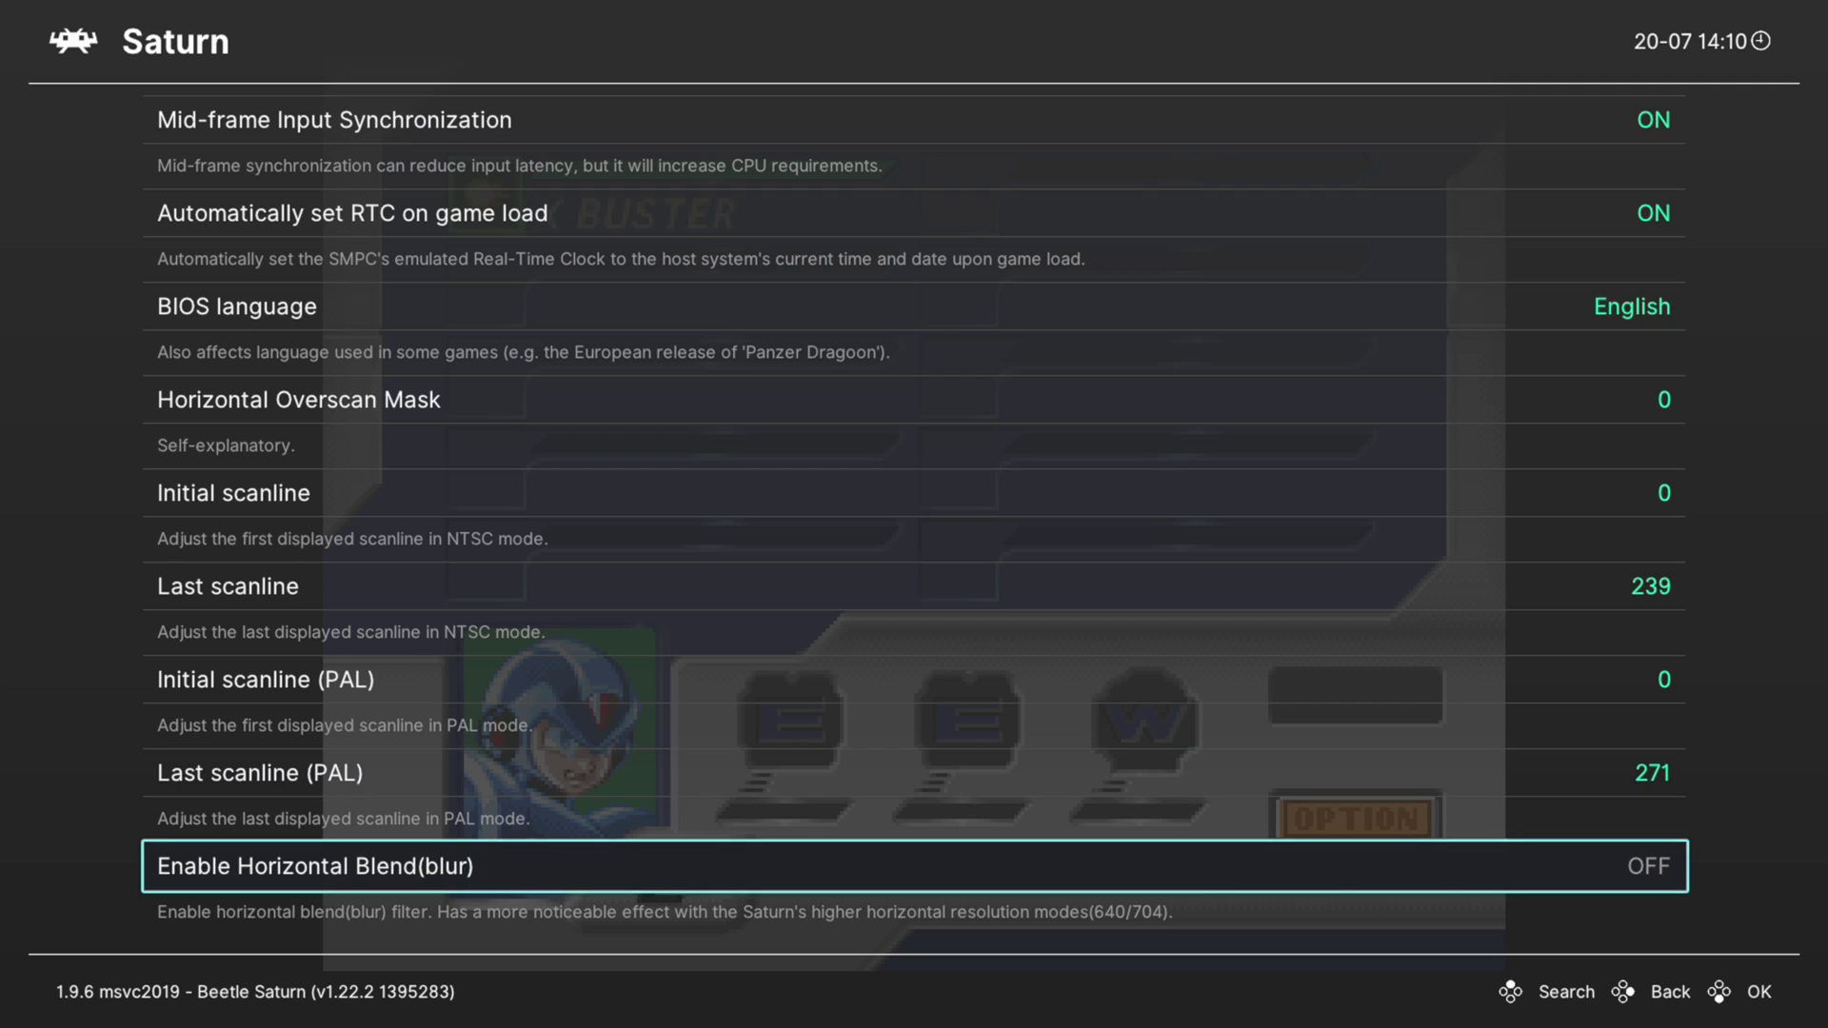
{"action": "key", "text": "Right"}
{"action": "key", "text": "F1"}
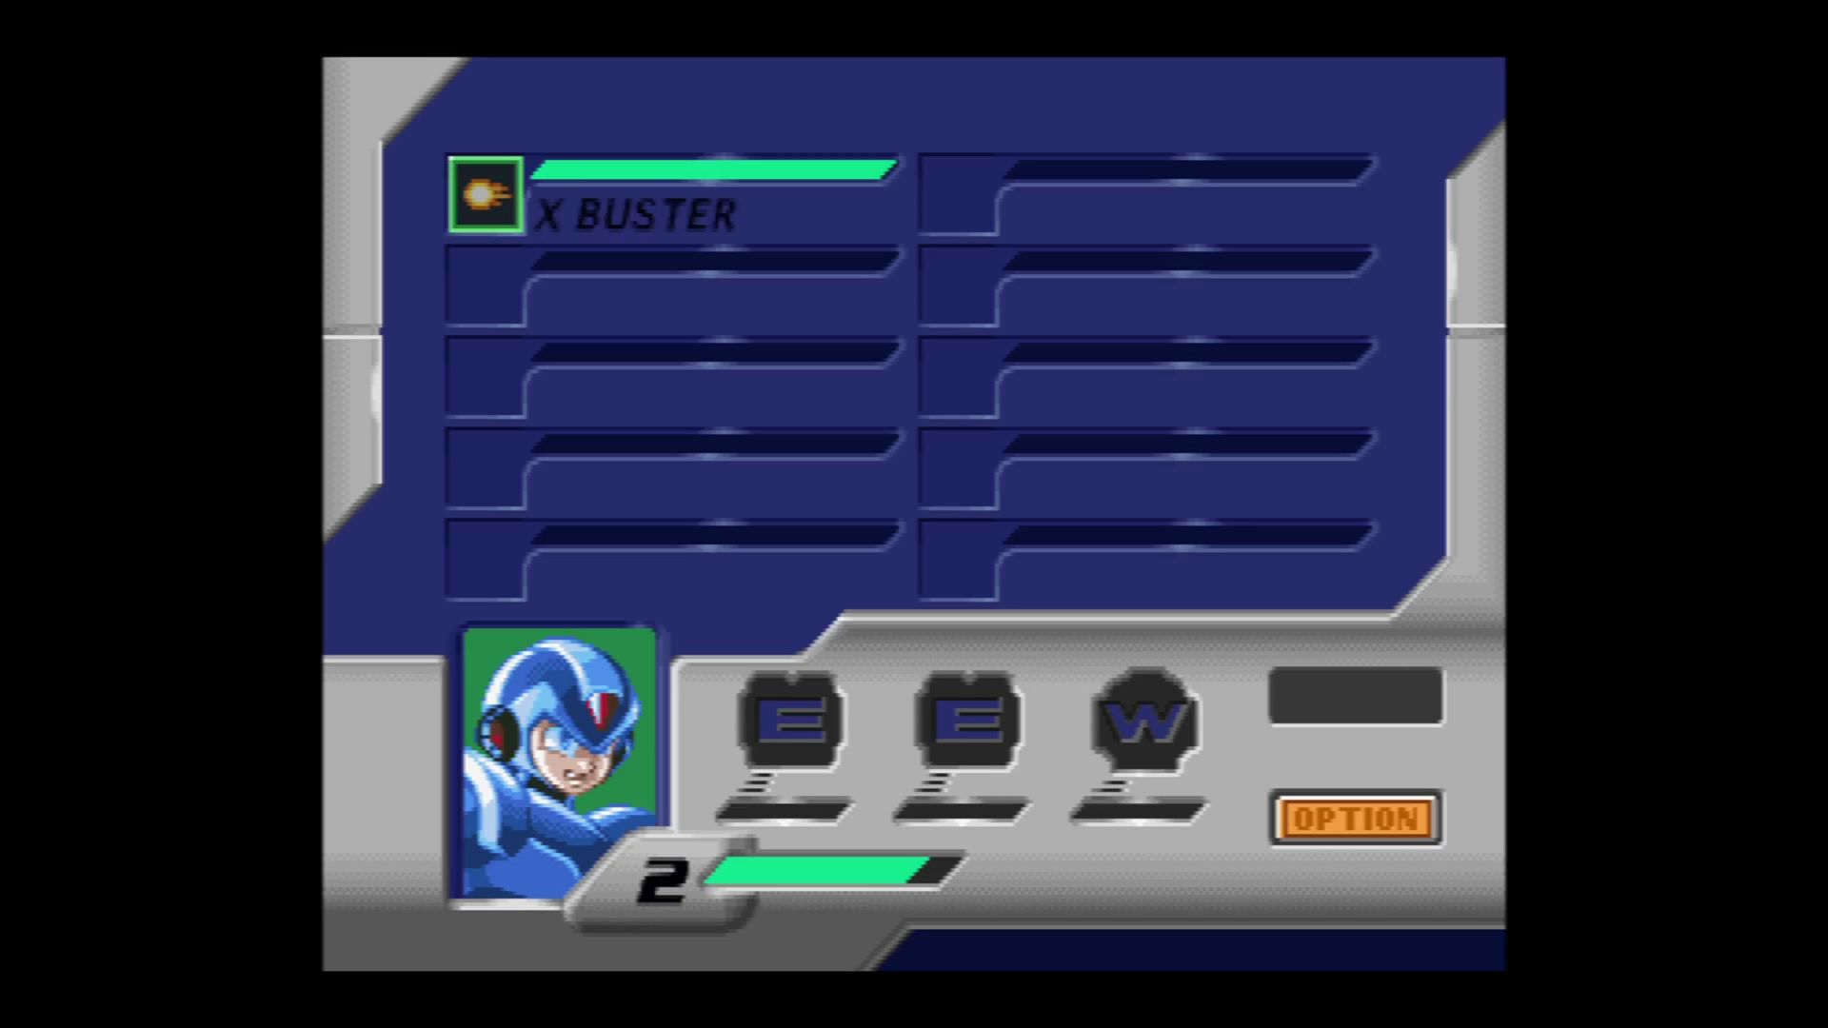
Unpause the game, move the character through the stage to check the picture, and pause again to bring up the Quick Menu.
{"action": "key", "text": "Return"}
{"action": "key", "text": "Right"}
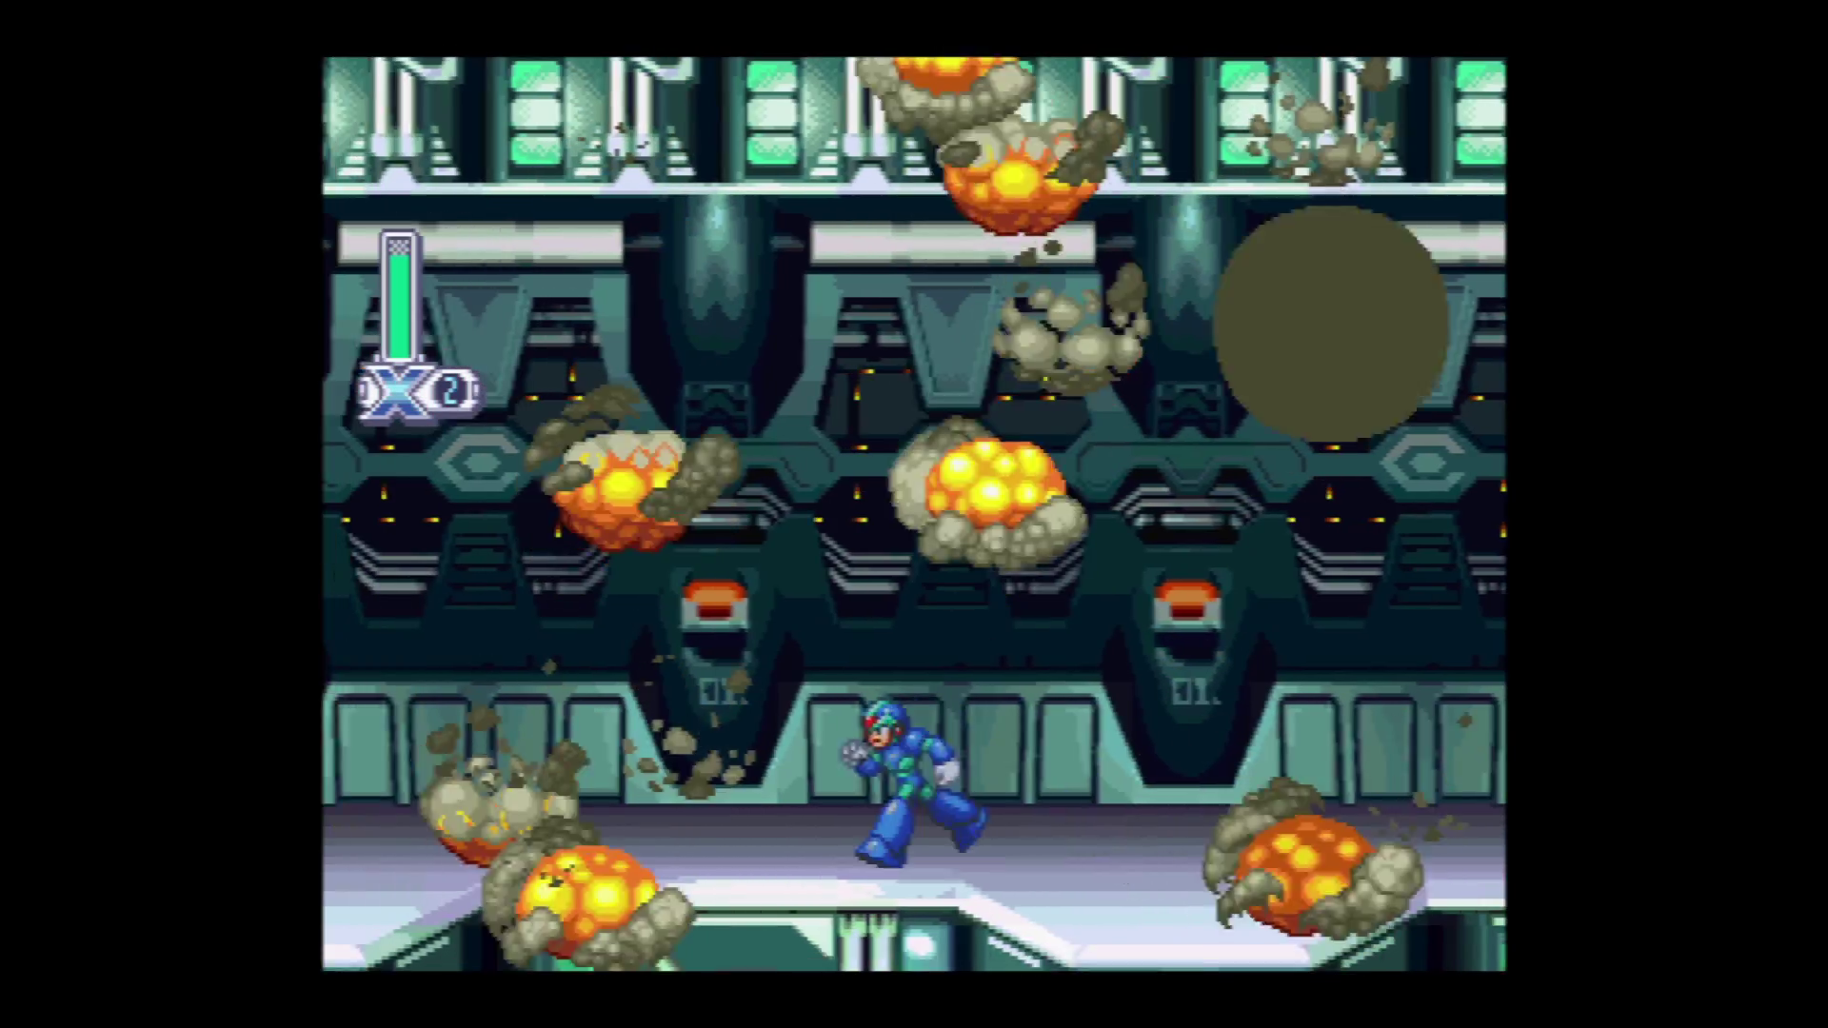
{"action": "key", "text": "z"}
{"action": "key", "text": "a"}
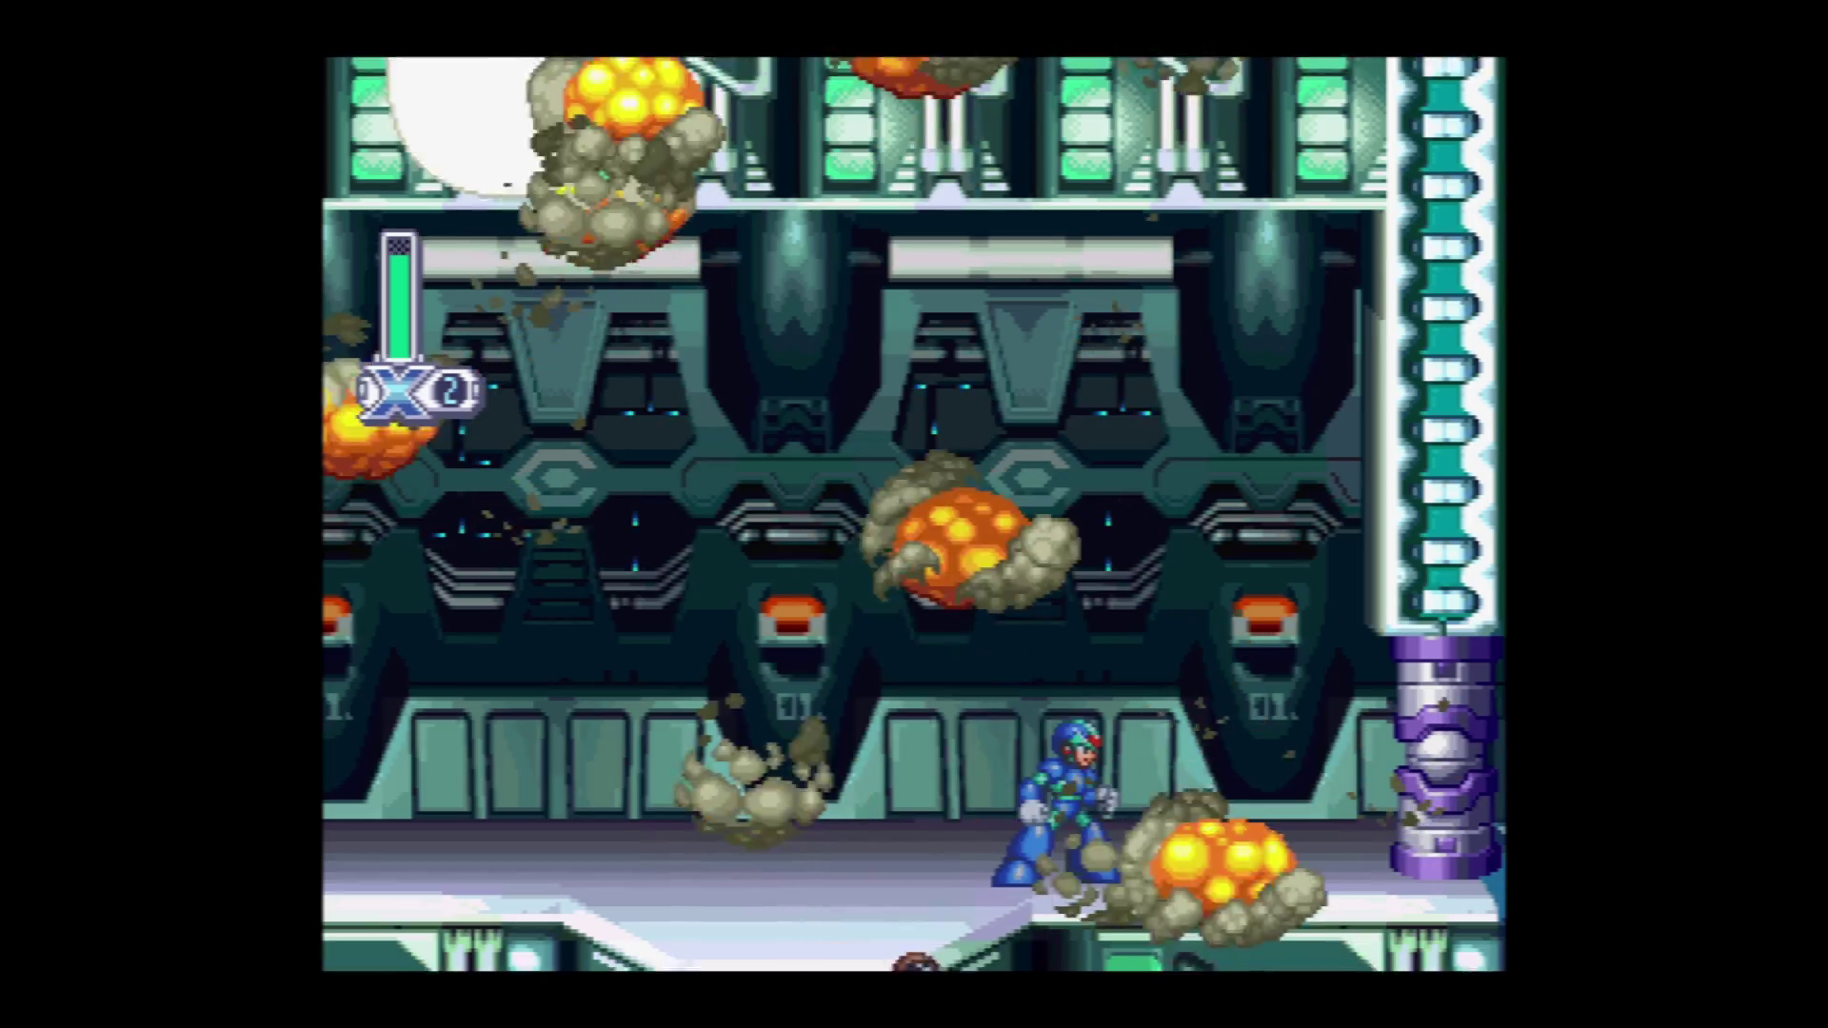
{"action": "key", "text": "Left"}
{"action": "key", "text": "Right"}
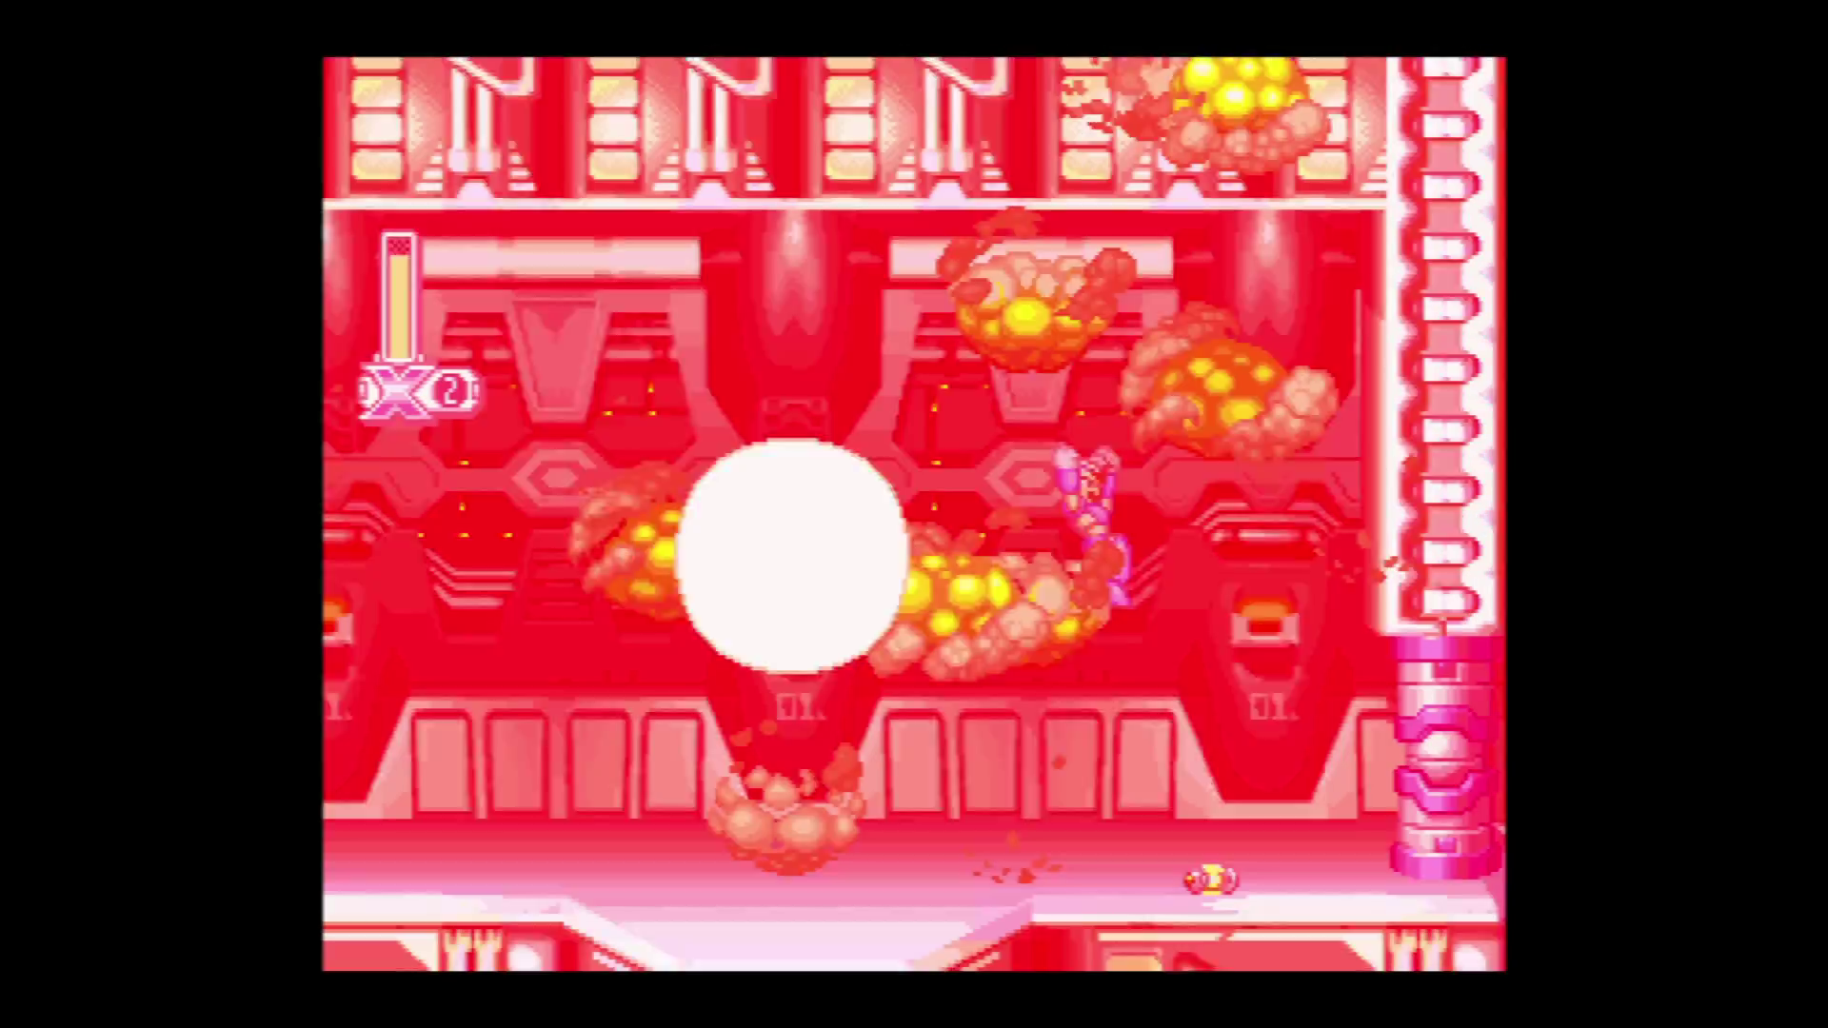
{"action": "key", "text": "Return"}
{"action": "key", "text": "F1"}
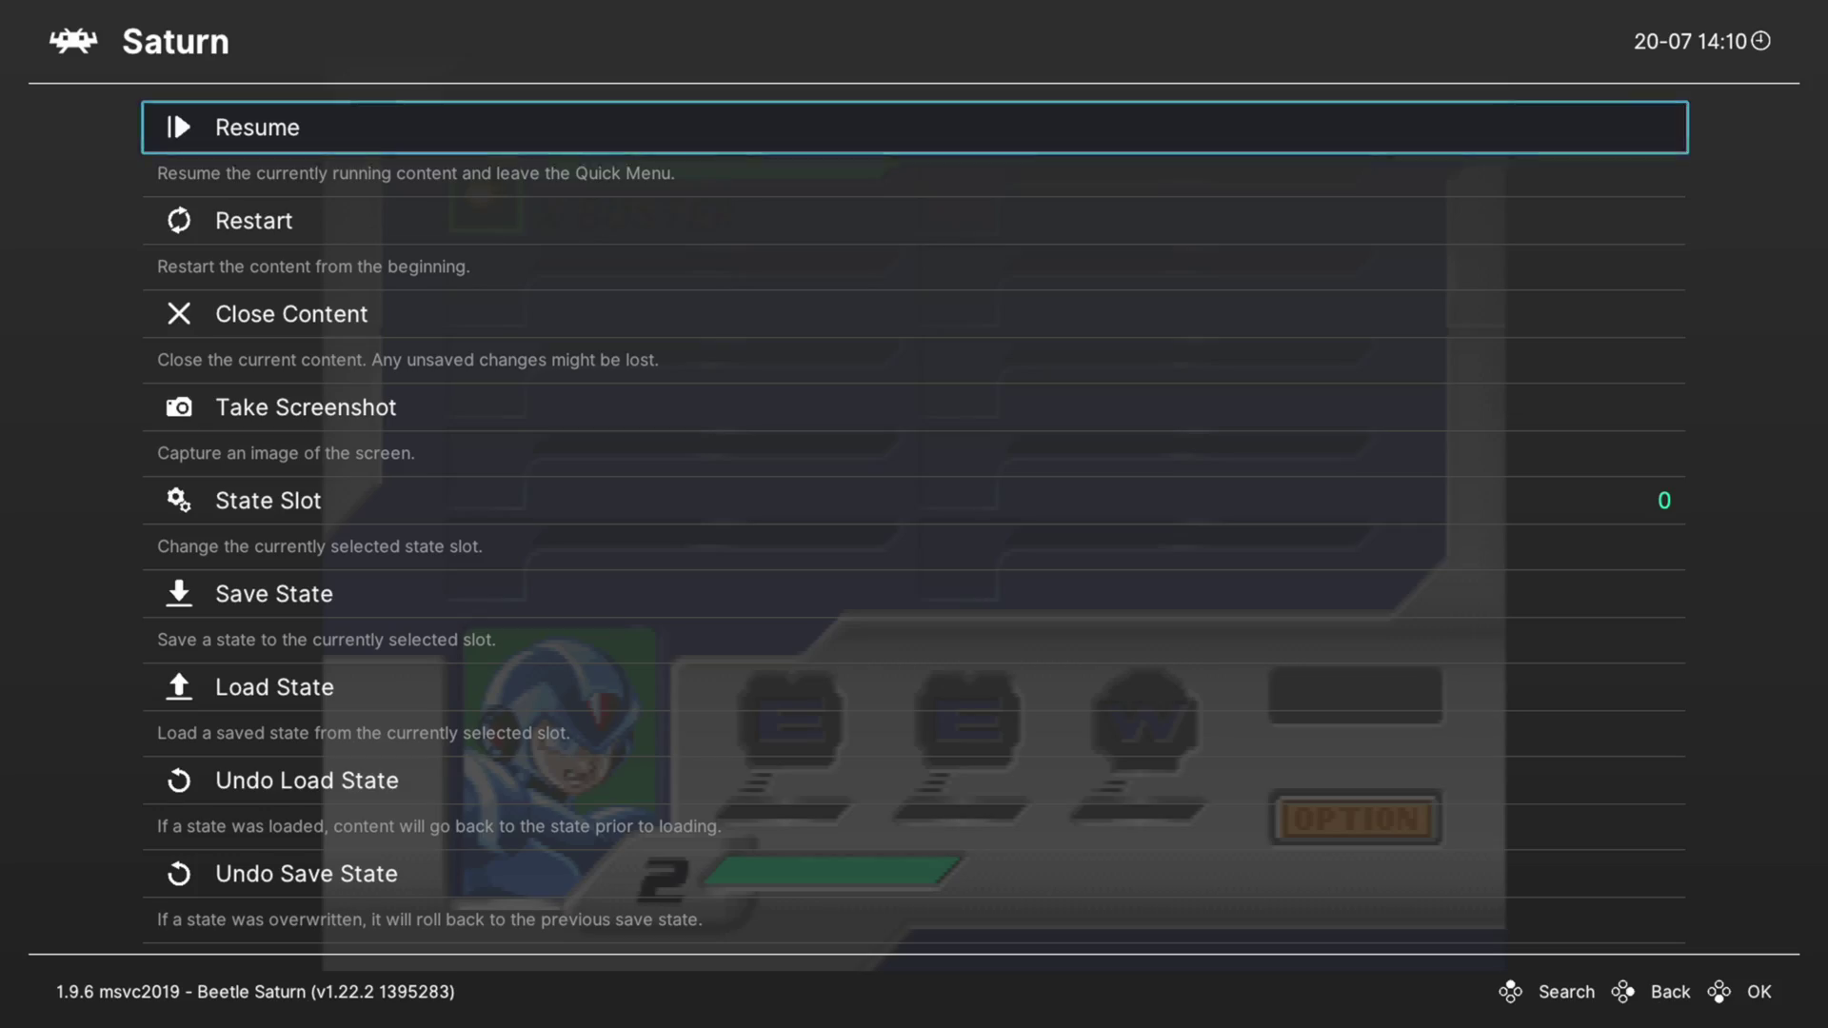
Reopen the Beetle Saturn core options and leave Enable Horizontal Blend(blur) off.
{"action": "key", "text": "Up"}
{"action": "key", "text": "Up"}
{"action": "key", "text": "Up"}
{"action": "key", "text": "Up"}
{"action": "key", "text": "Up"}
{"action": "key", "text": "Up"}
{"action": "key", "text": "Up"}
{"action": "key", "text": "Up"}
{"action": "key", "text": "Up"}
{"action": "key", "text": "Up"}
{"action": "key", "text": "Up"}
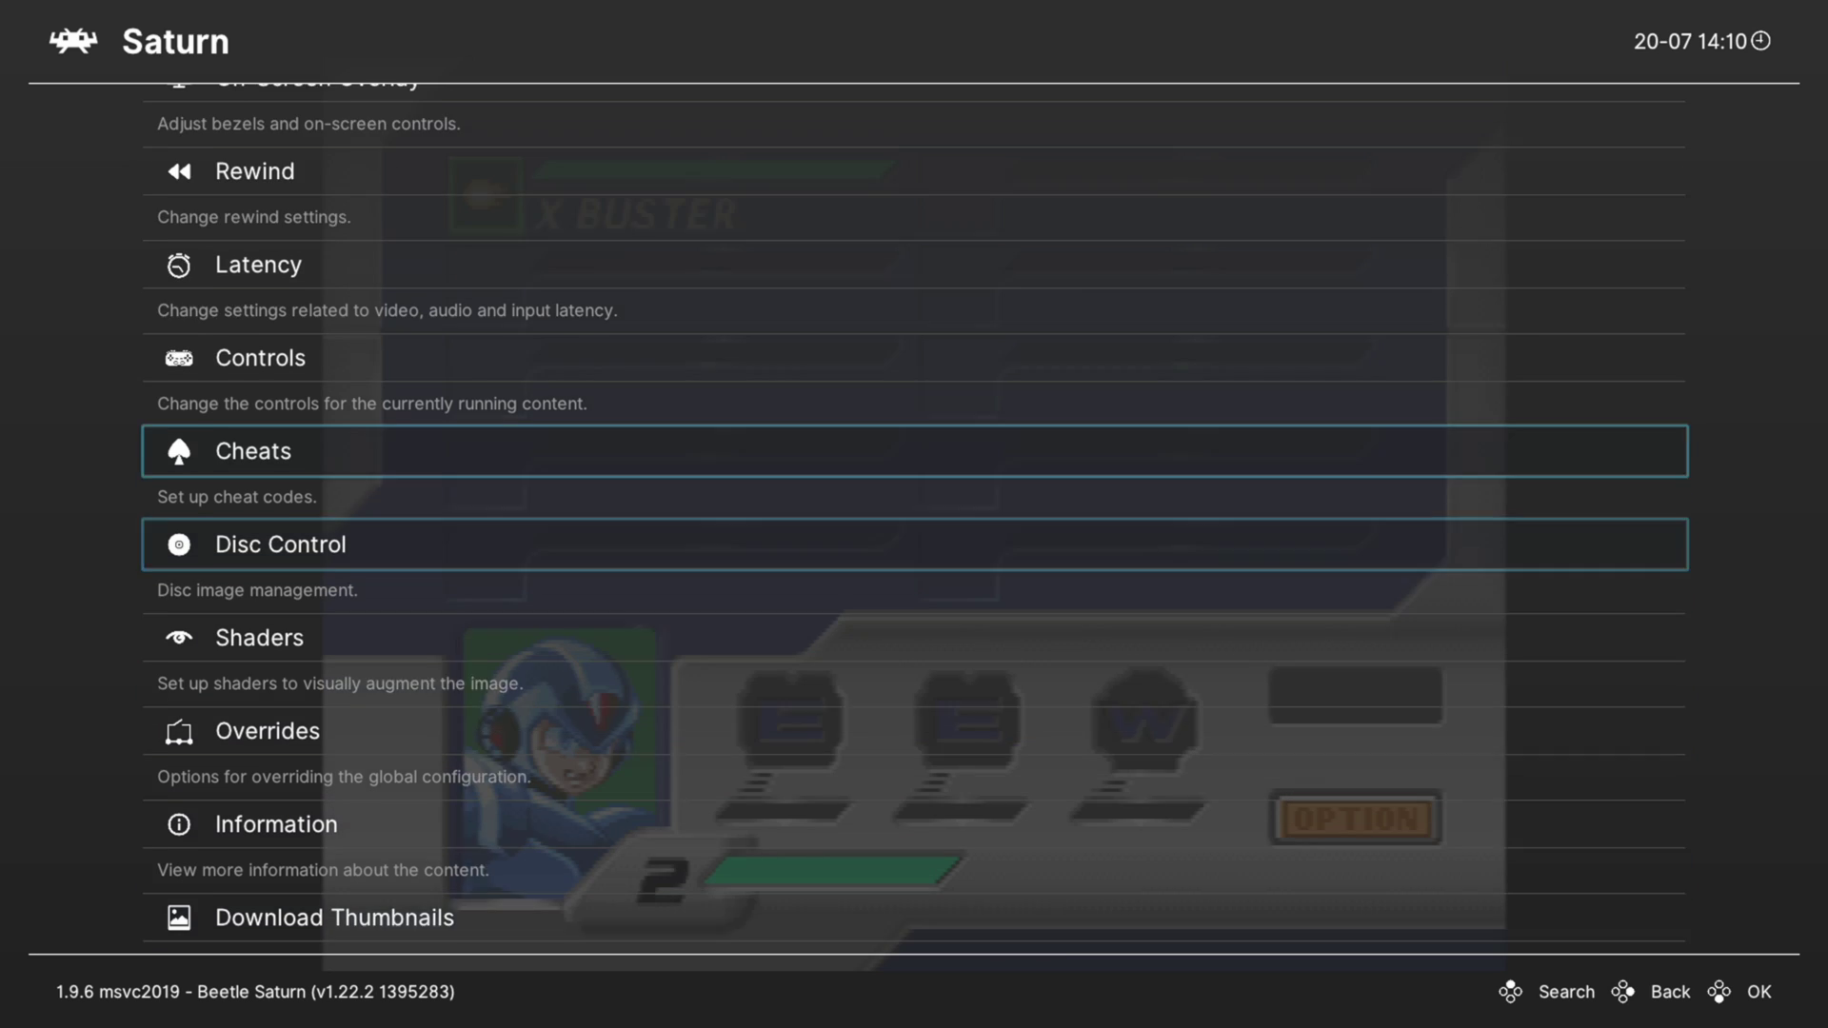
{"action": "key", "text": "Return"}
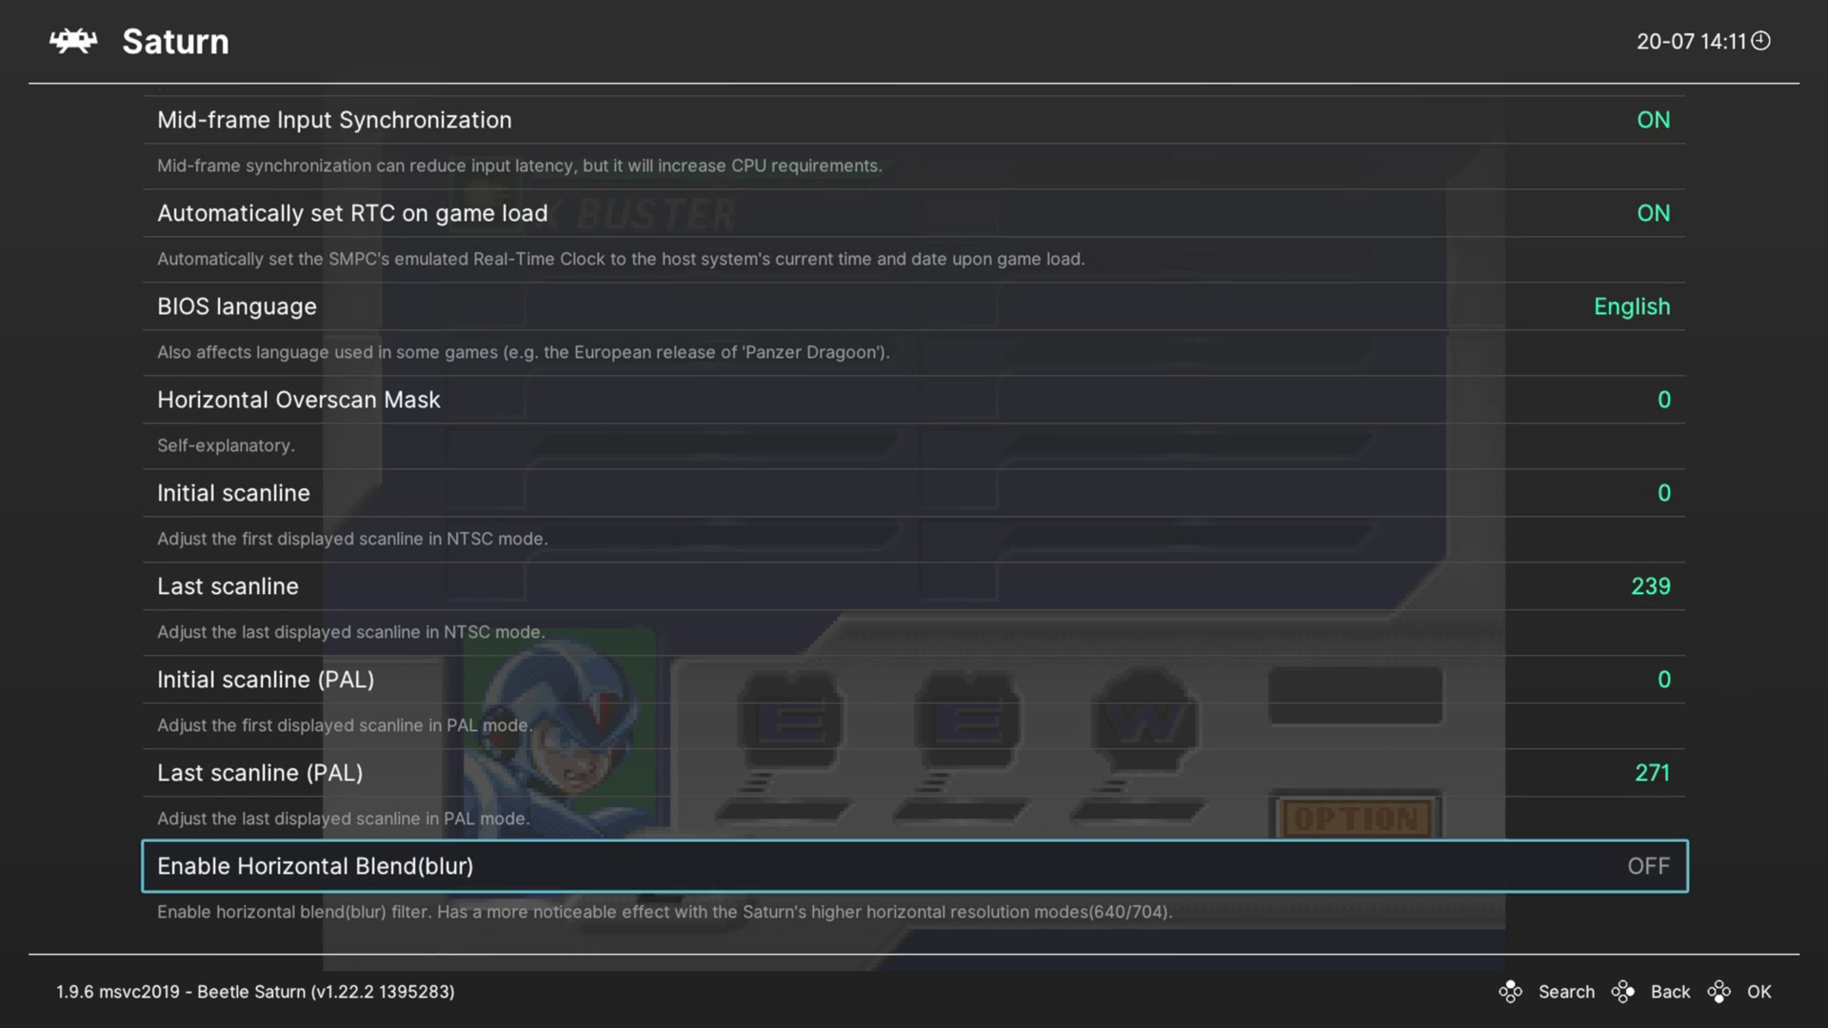
Open Manage Core Options for Beetle Saturn and go to the Save Game Options entry.
{"action": "key", "text": "Up"}
{"action": "key", "text": "Up"}
{"action": "key", "text": "Up"}
{"action": "key", "text": "Up"}
{"action": "key", "text": "Up"}
{"action": "key", "text": "Up"}
{"action": "key", "text": "Up"}
{"action": "key", "text": "Up"}
{"action": "key", "text": "Up"}
{"action": "key", "text": "Up"}
{"action": "key", "text": "Up"}
{"action": "key", "text": "Up"}
{"action": "key", "text": "Up"}
{"action": "key", "text": "Up"}
{"action": "key", "text": "Up"}
{"action": "key", "text": "Up"}
{"action": "key", "text": "Up"}
{"action": "key", "text": "Up"}
{"action": "key", "text": "Up"}
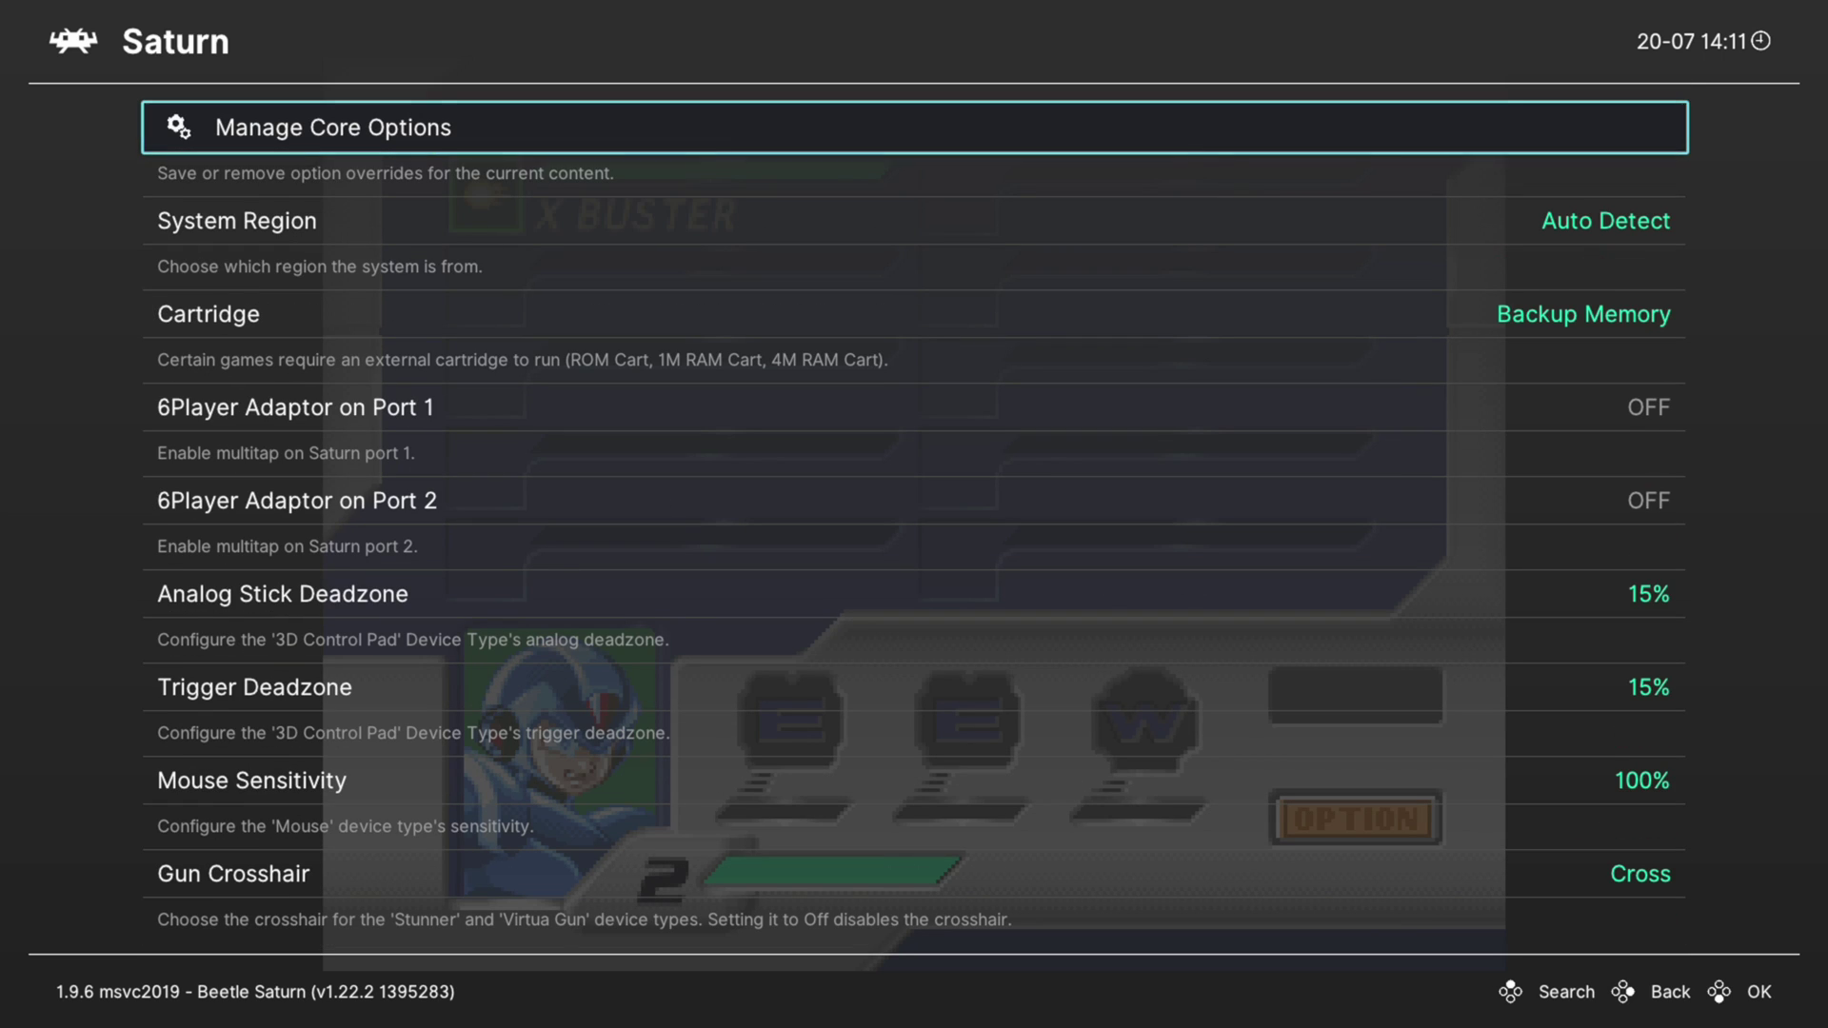
{"action": "key", "text": "Return"}
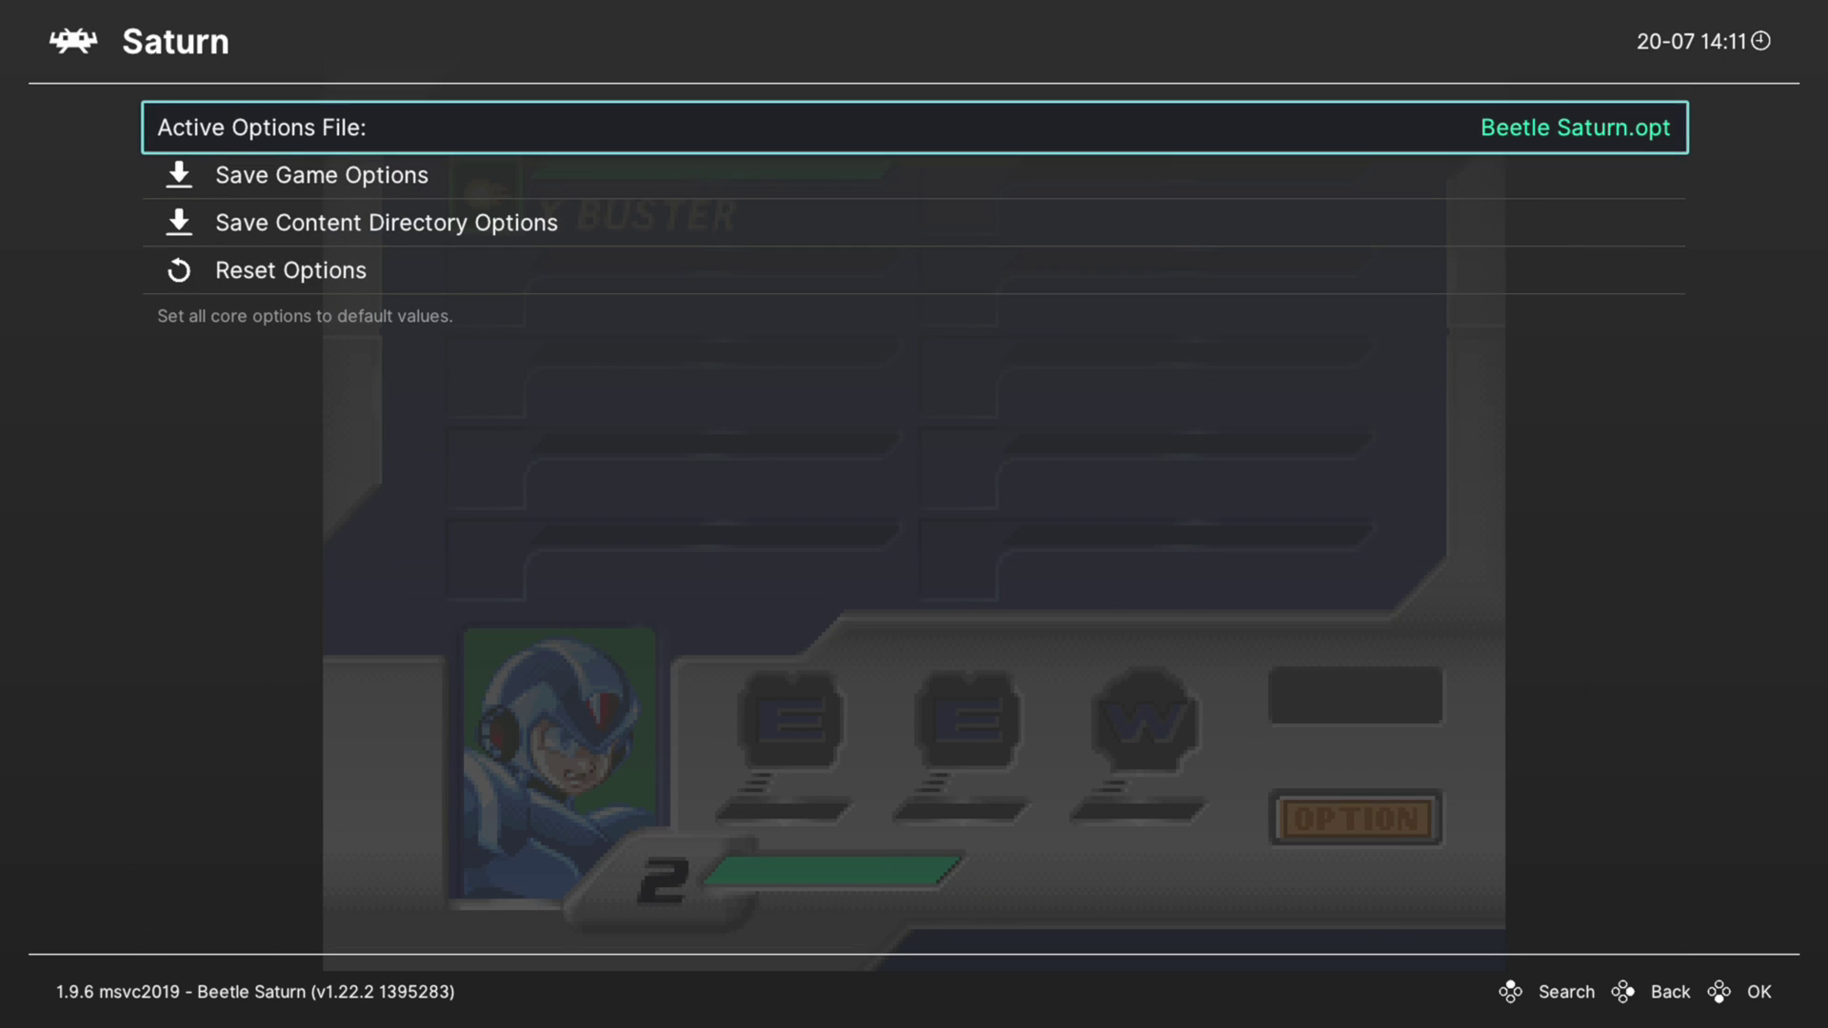
{"action": "key", "text": "Down"}
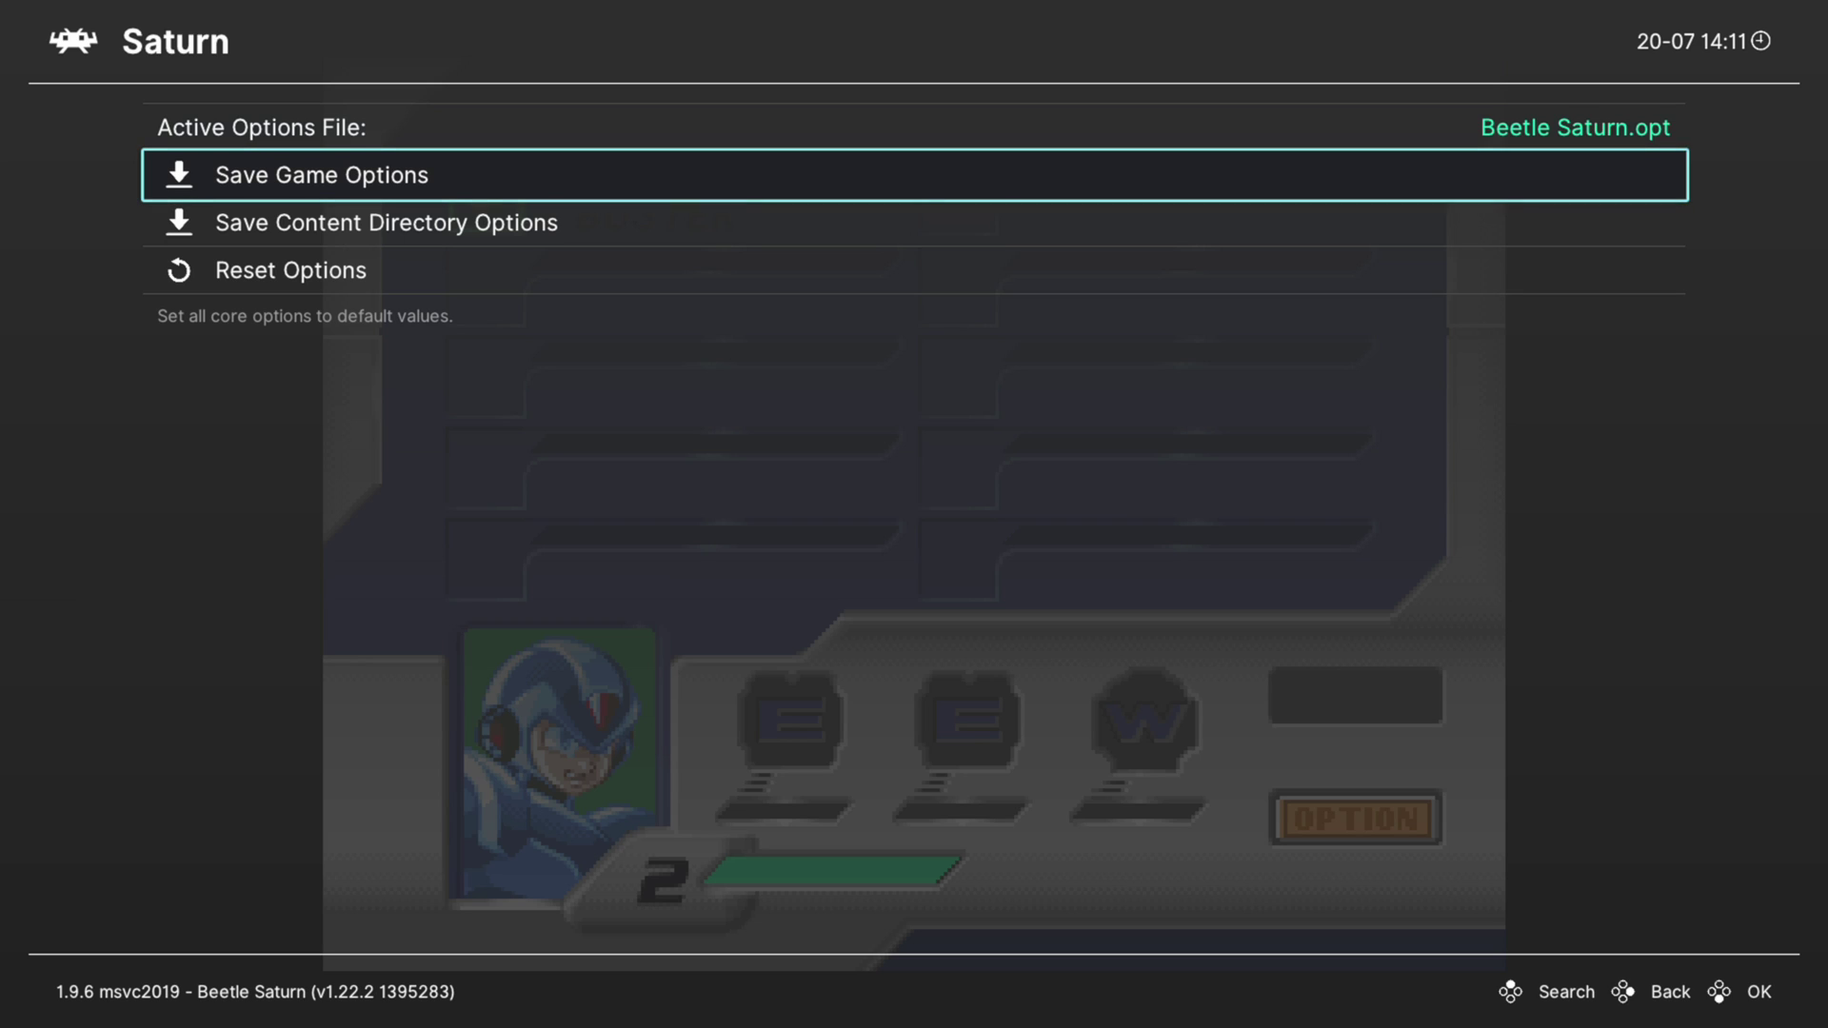